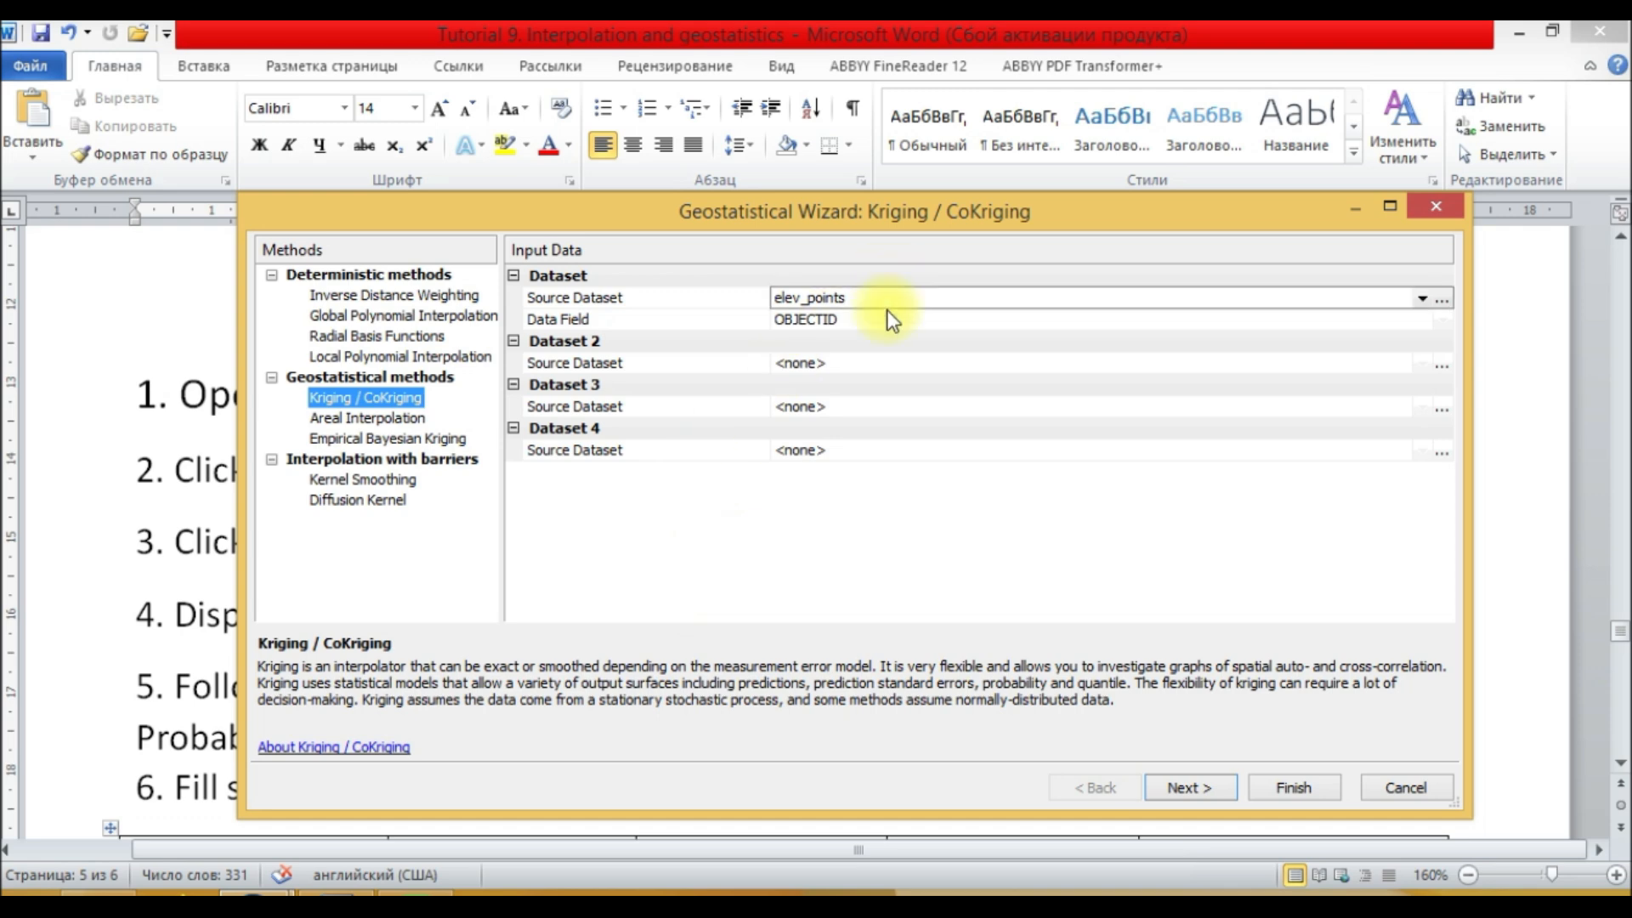
Step: Choose Height as the data field for the elev_points dataset and continue to the next wizard step
{"action": "left_click", "coordinate": [860, 322]}
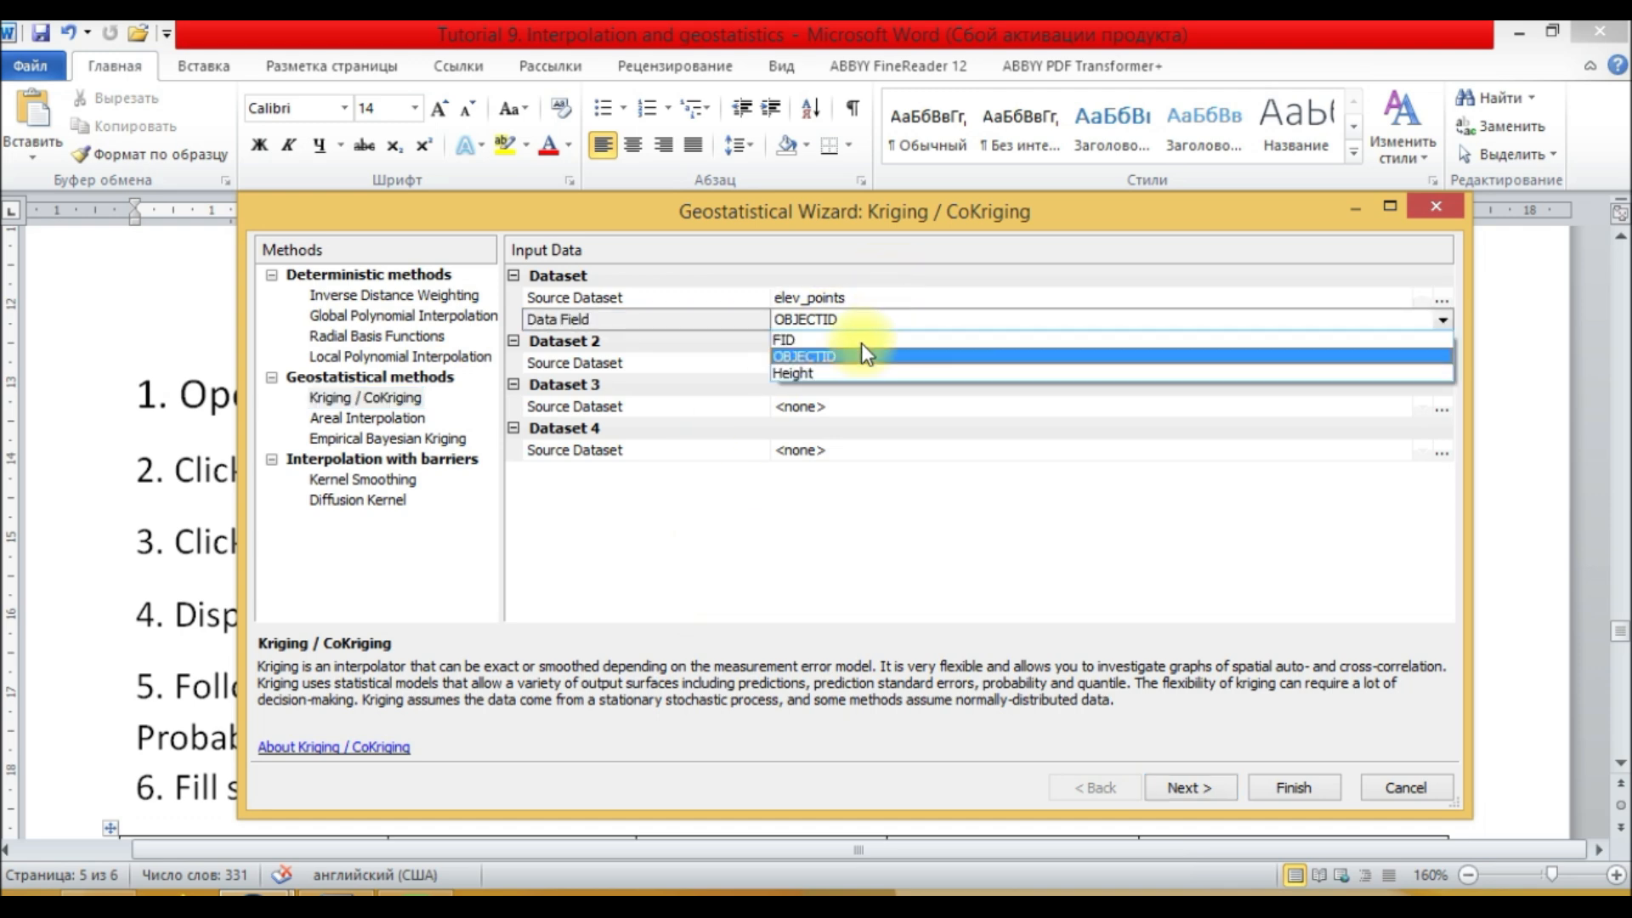
{"action": "left_click", "coordinate": [794, 374]}
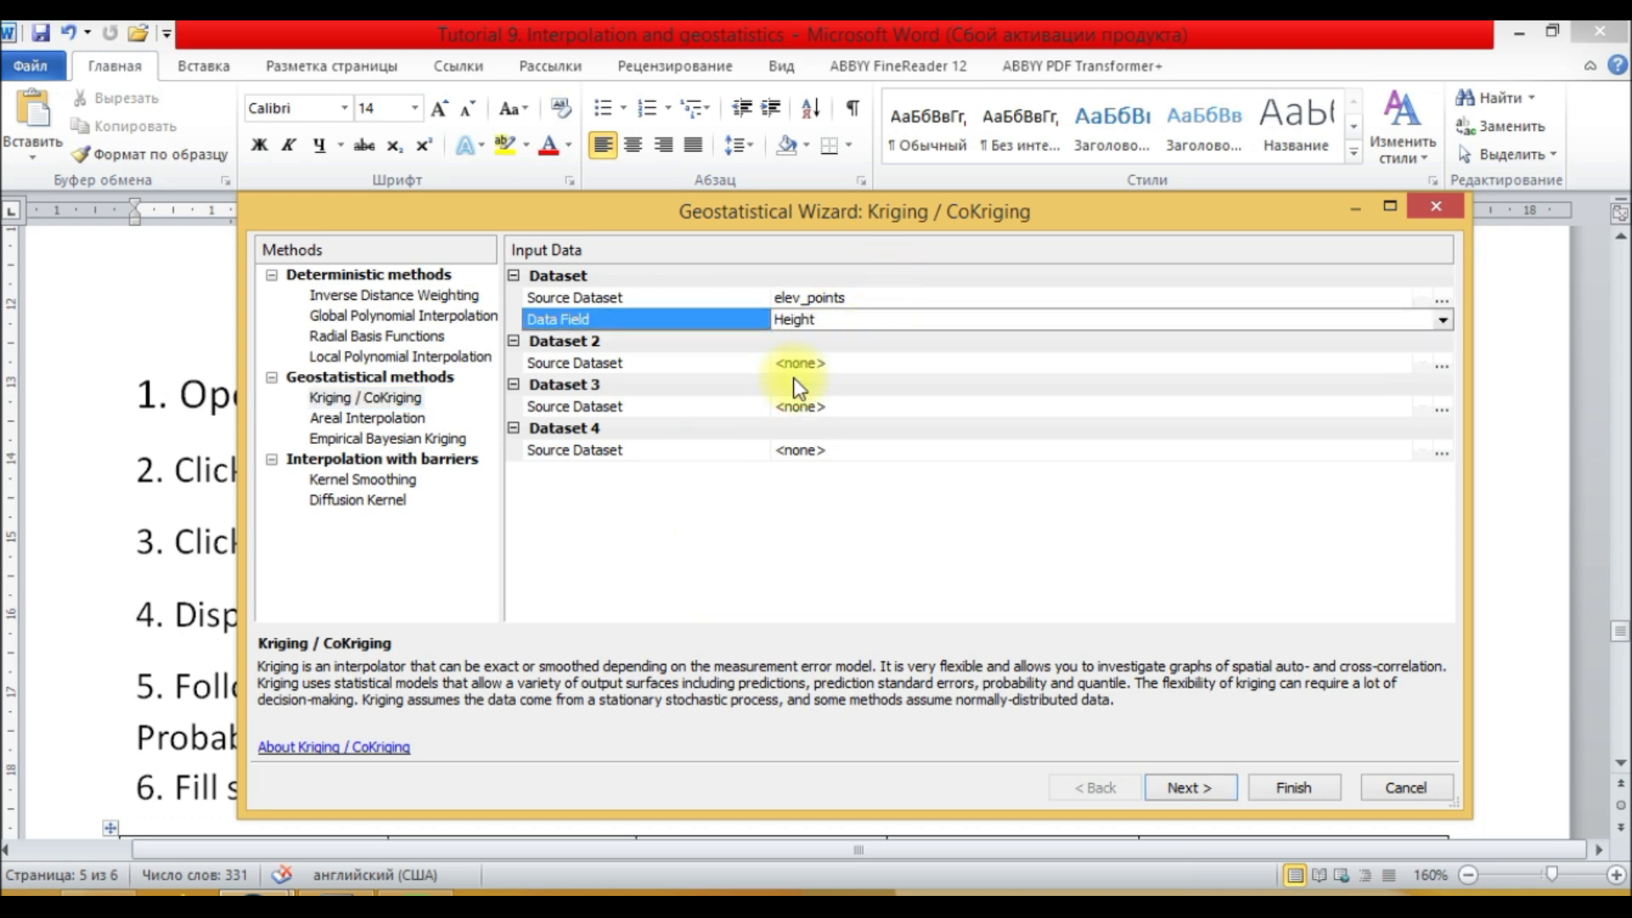
{"action": "left_click", "coordinate": [901, 364]}
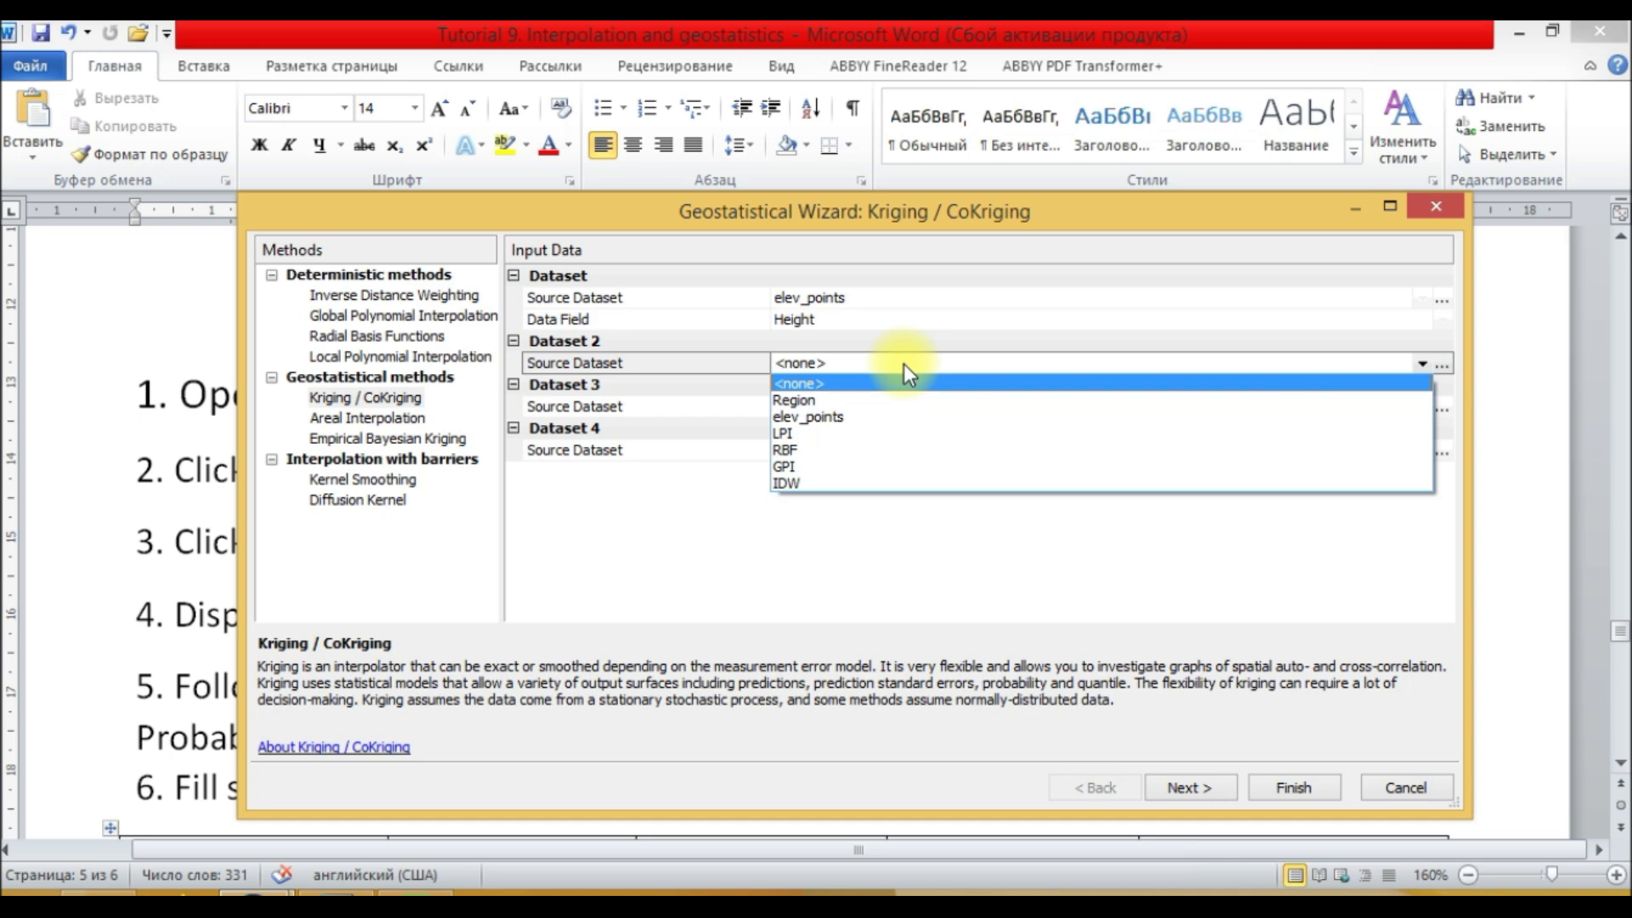
{"action": "left_click", "coordinate": [598, 517]}
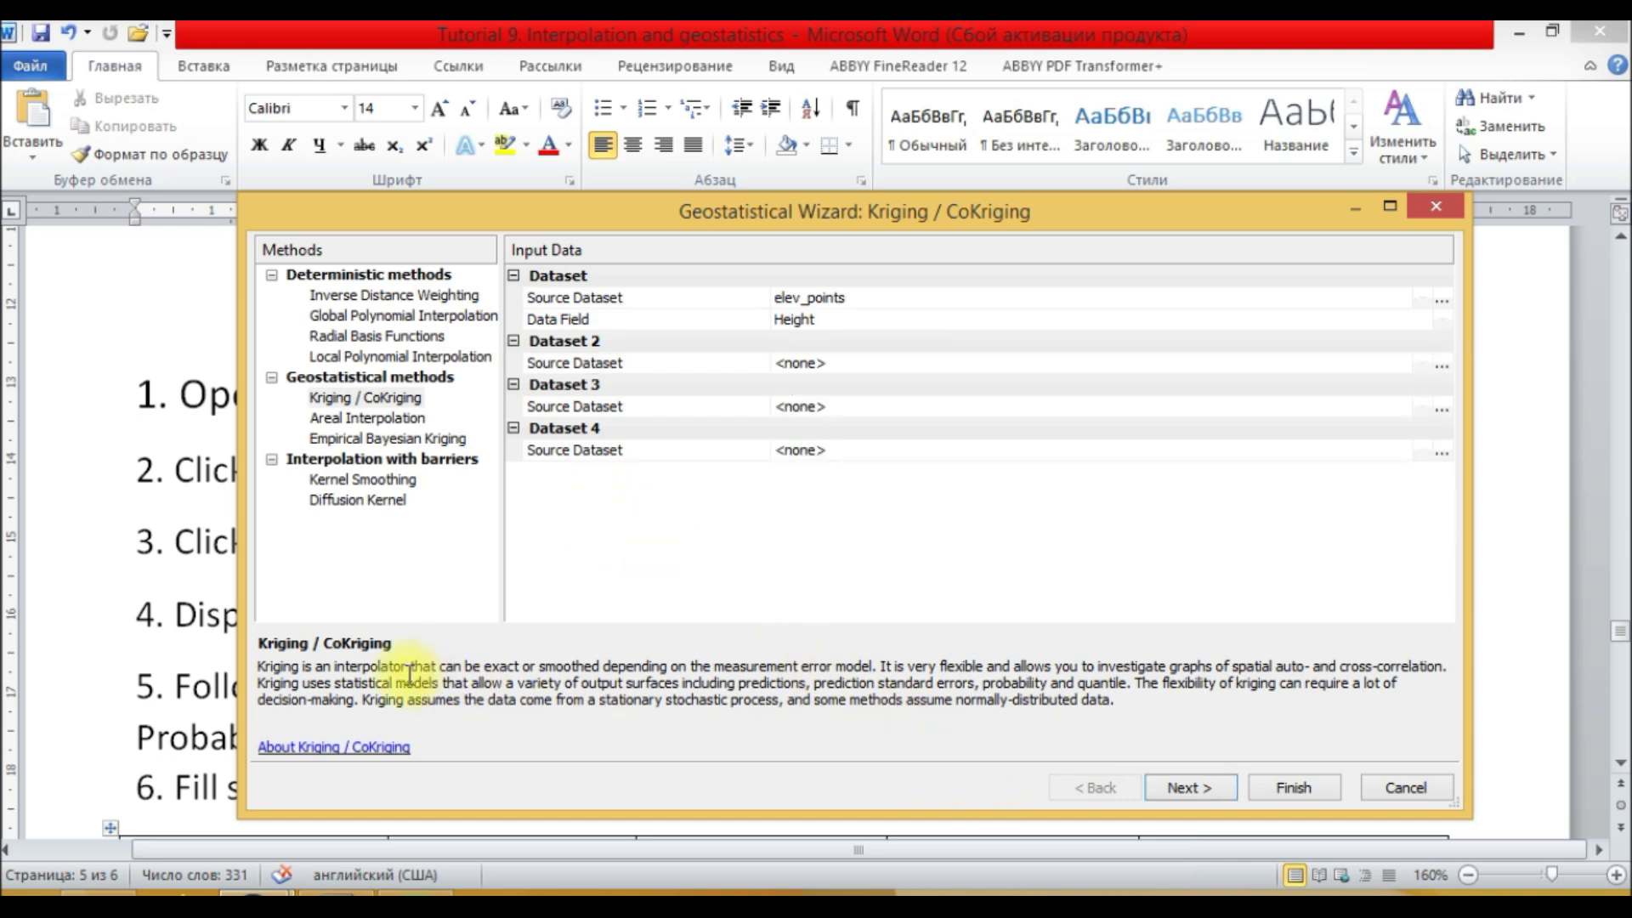
{"action": "left_click_drag", "start_coordinate": [266, 674], "coordinate": [1160, 723]}
{"action": "left_click", "coordinate": [1078, 705]}
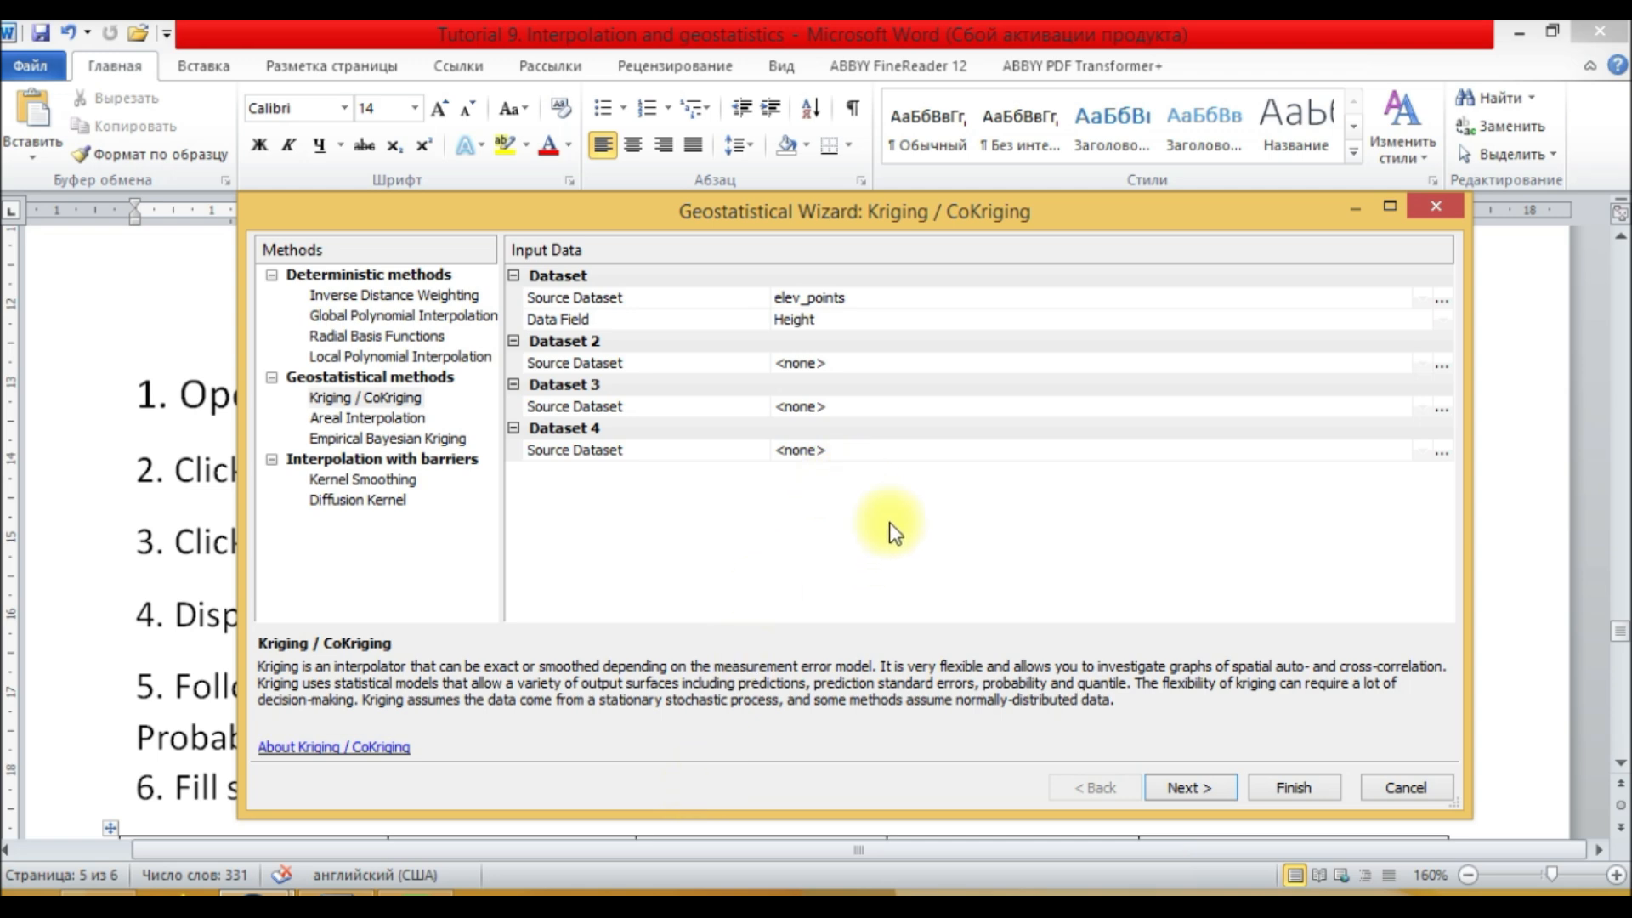
{"action": "left_click", "coordinate": [1181, 794]}
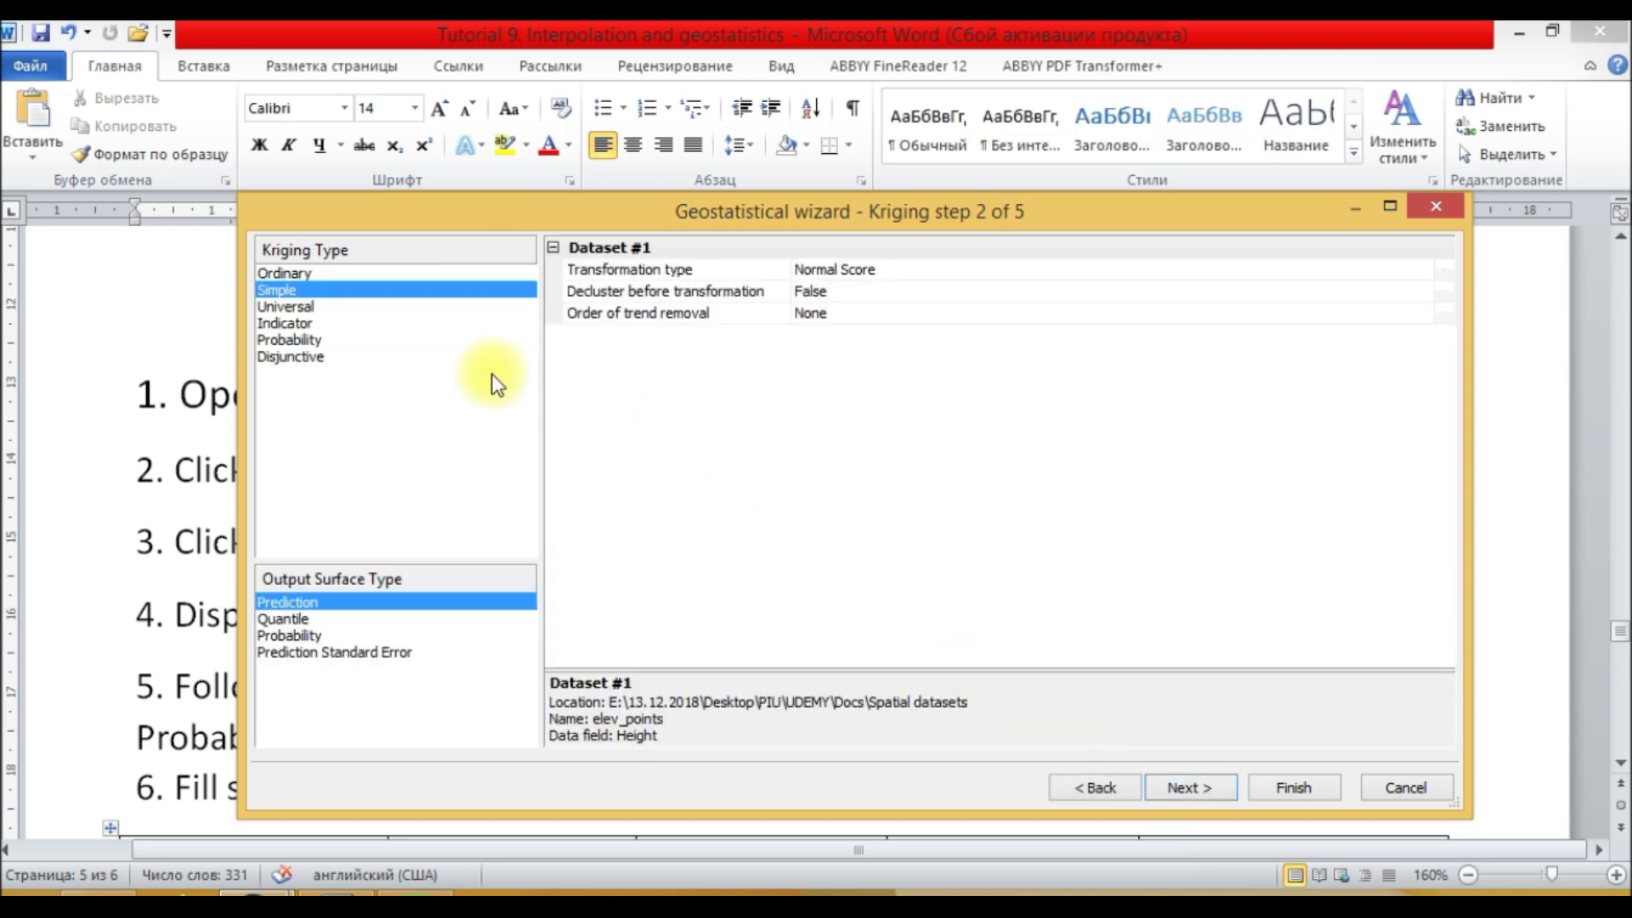
Step: Select Ordinary kriging with no transformation and no trend removal, then continue to semivariogram modeling
{"action": "left_click", "coordinate": [303, 272]}
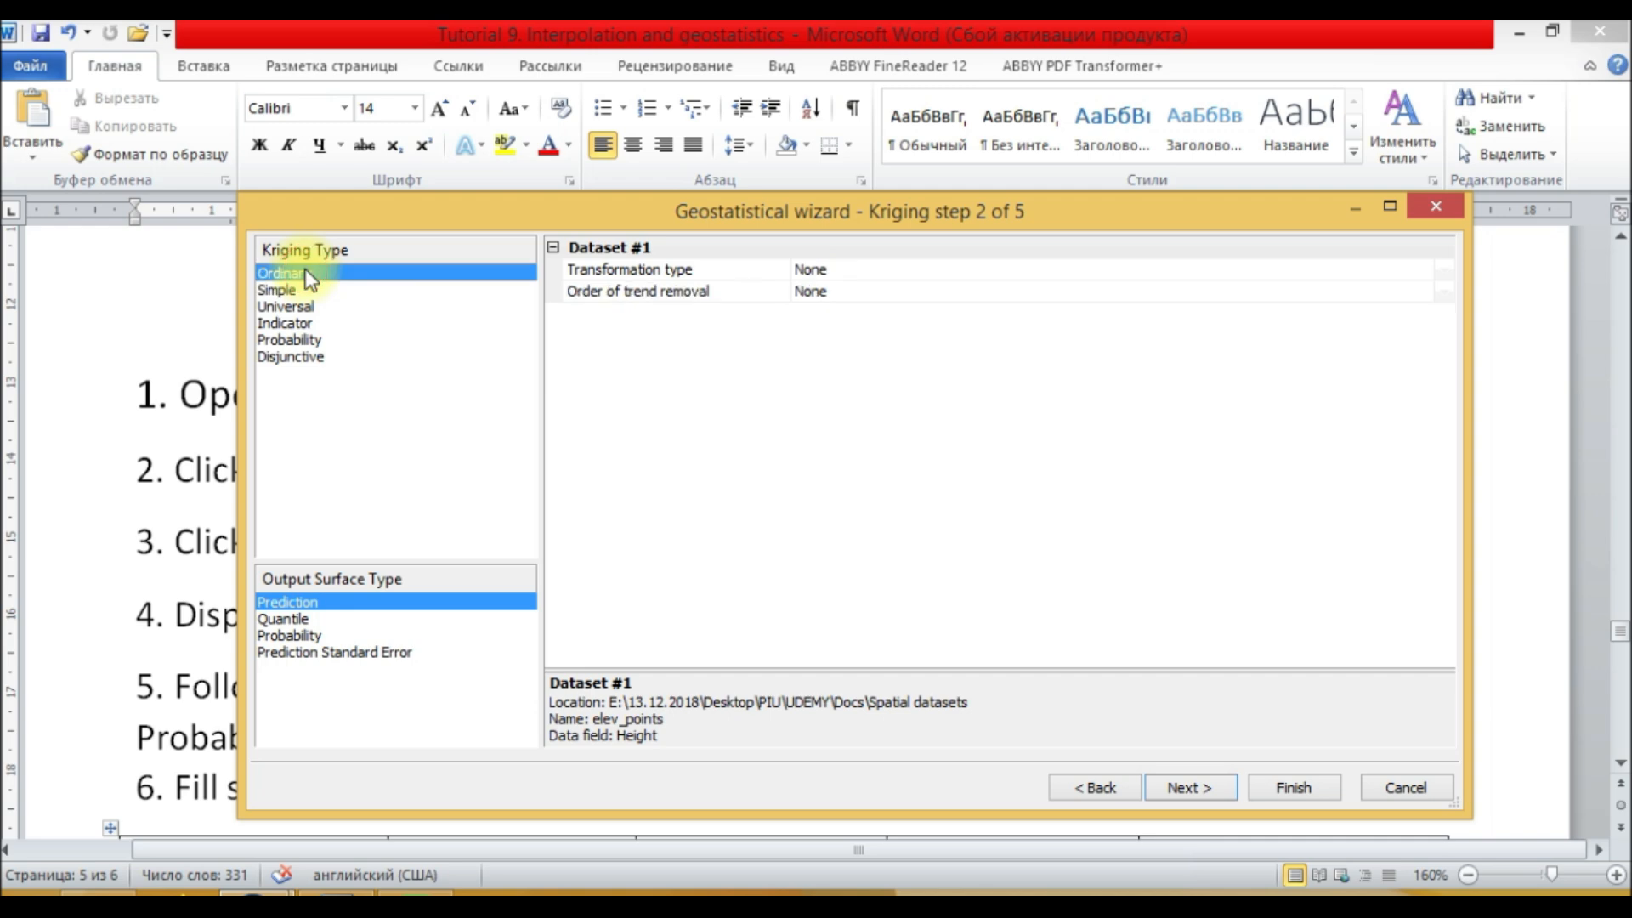
{"action": "left_click", "coordinate": [903, 291]}
{"action": "left_click", "coordinate": [908, 273]}
{"action": "left_click", "coordinate": [908, 274]}
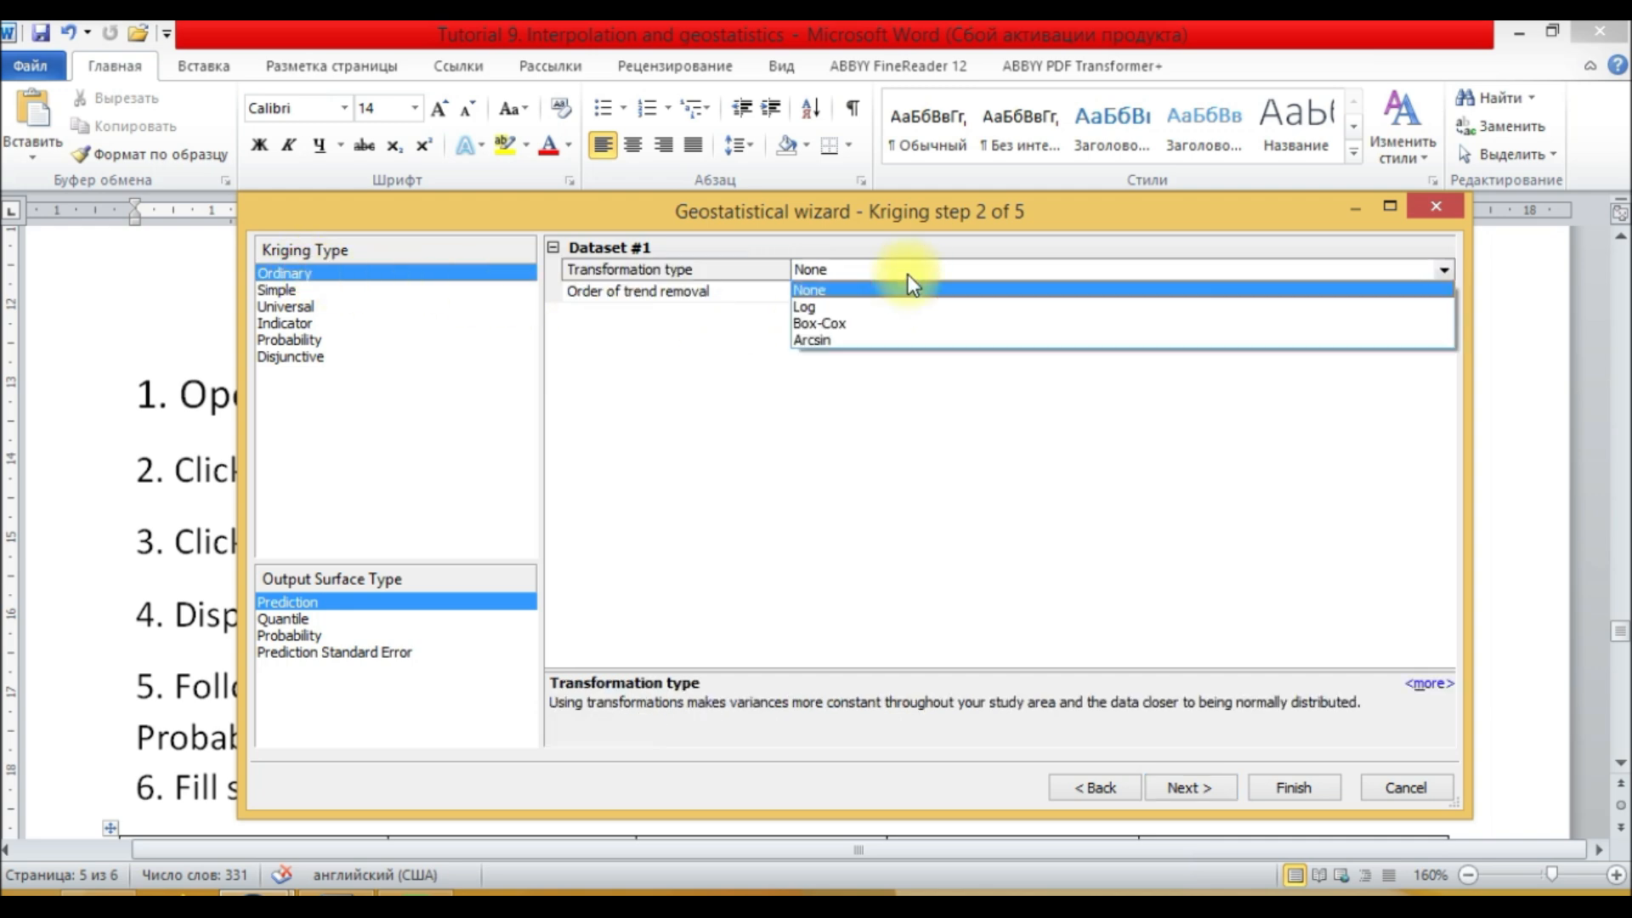
{"action": "left_click", "coordinate": [694, 385]}
{"action": "left_click", "coordinate": [830, 289]}
{"action": "left_click", "coordinate": [846, 274]}
{"action": "left_click", "coordinate": [853, 272]}
{"action": "left_click", "coordinate": [853, 272]}
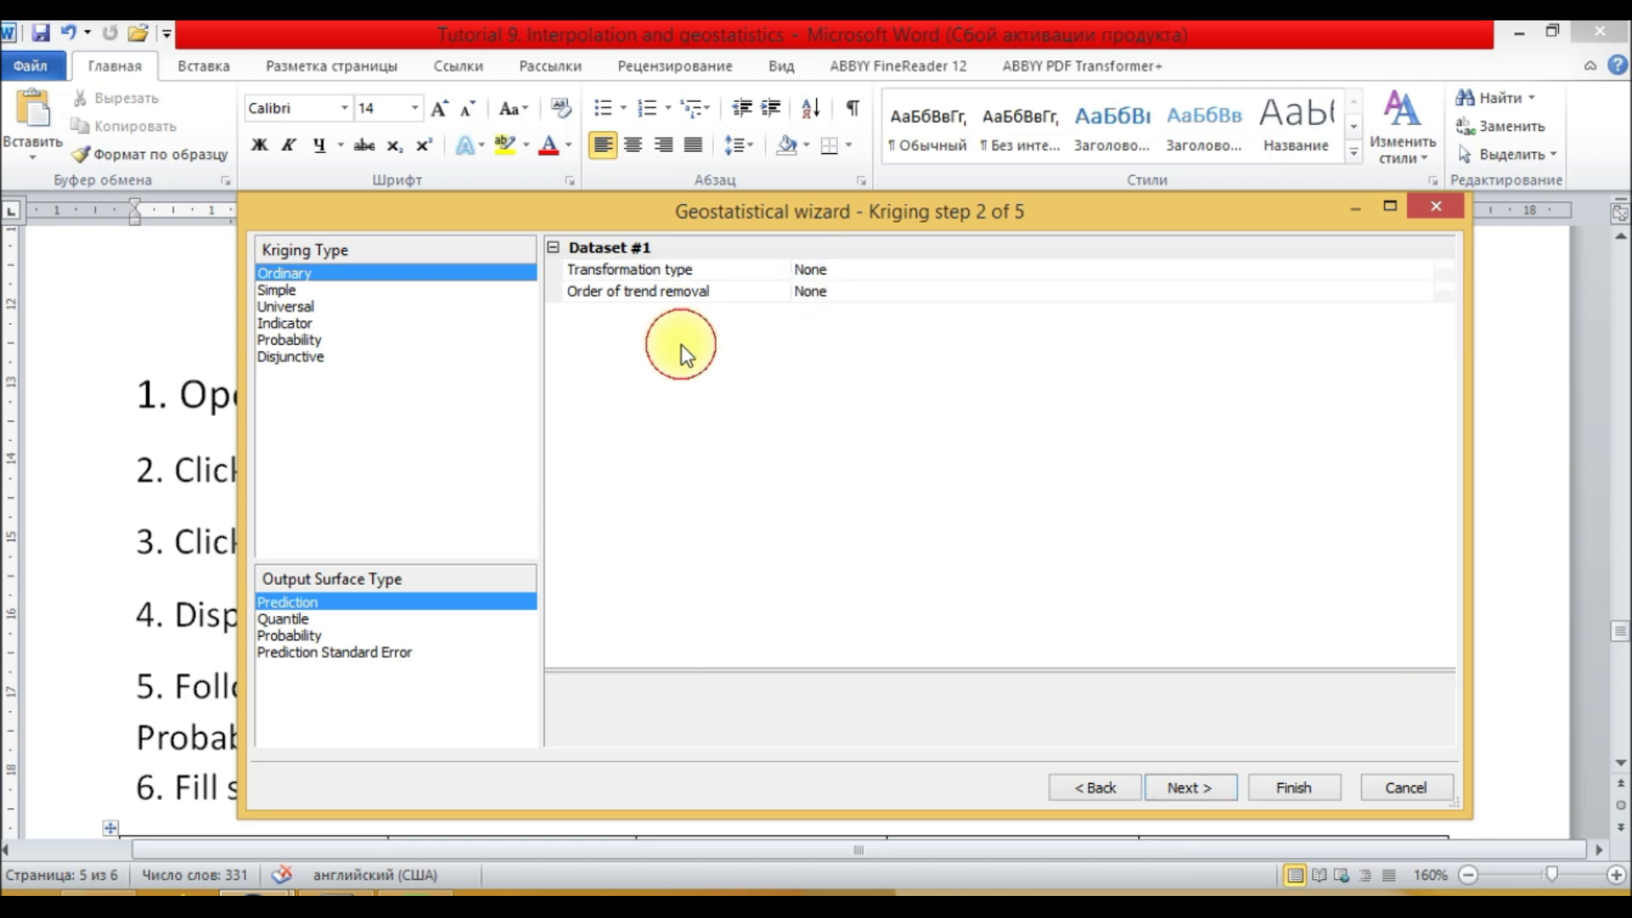
{"action": "left_click", "coordinate": [729, 297]}
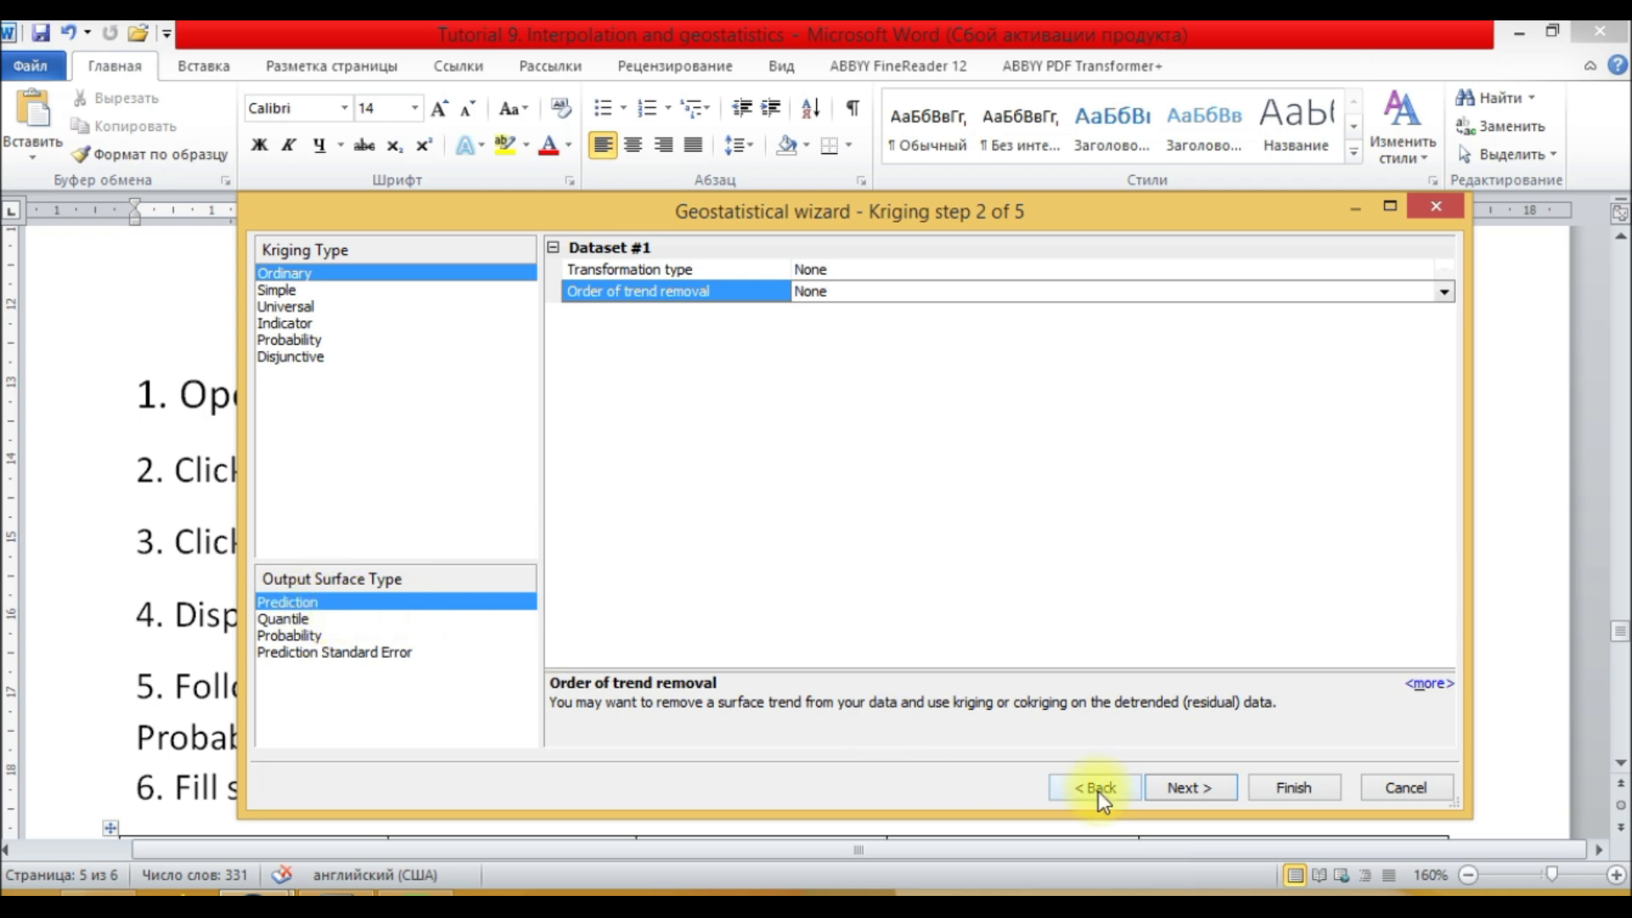
{"action": "left_click", "coordinate": [1180, 789]}
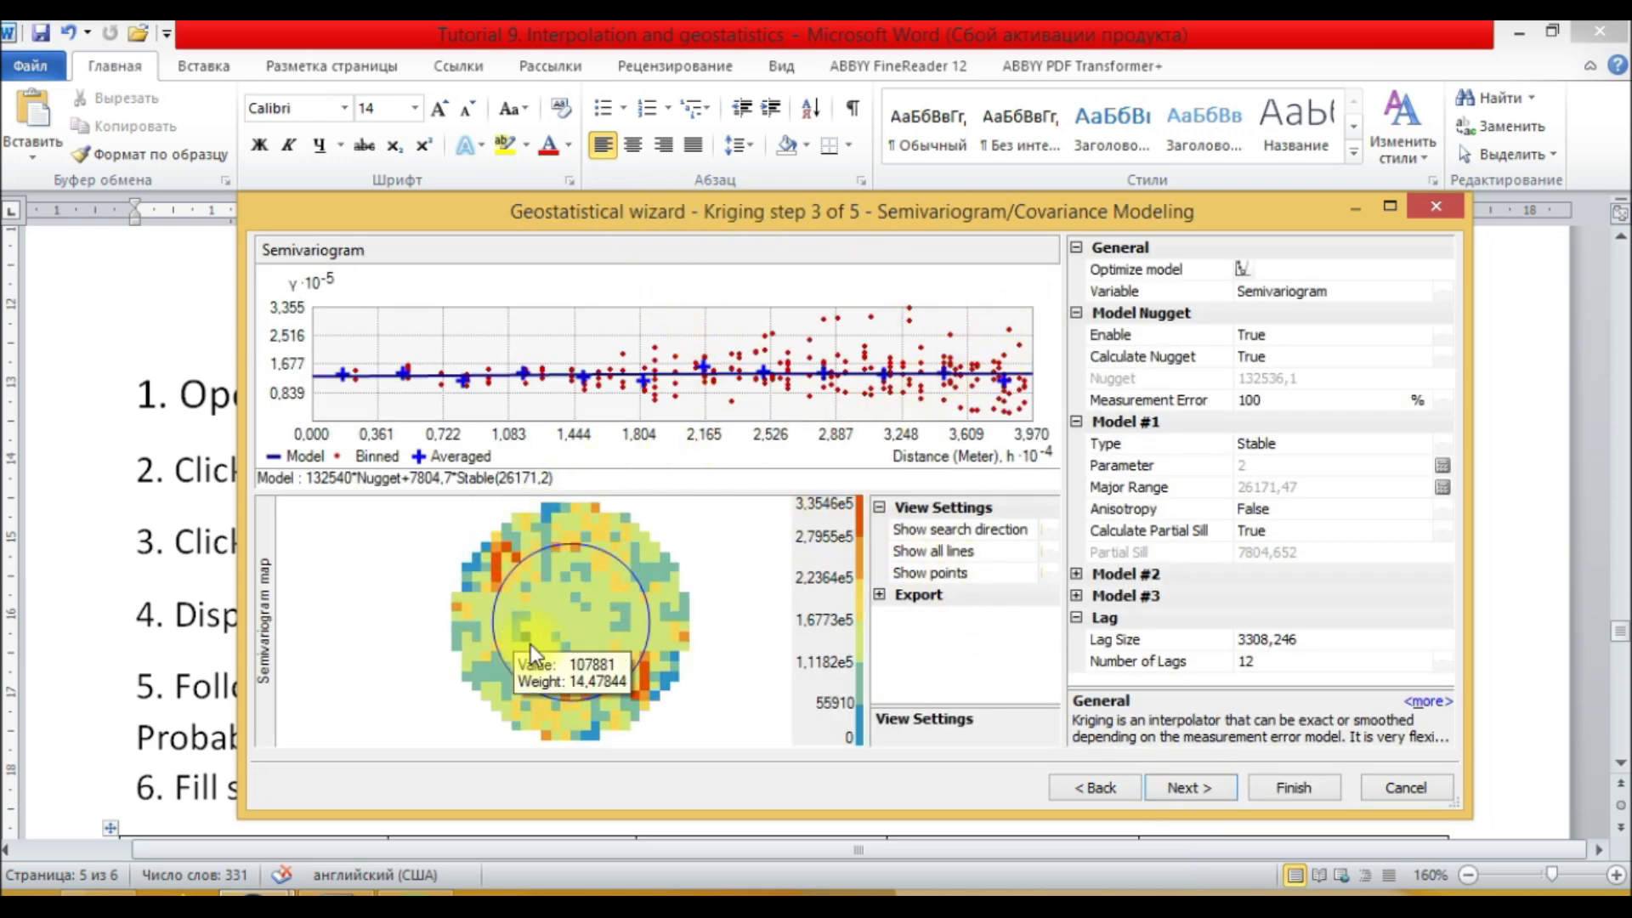
Step: Open the help topic on the different kriging models, read through it, and close it
{"action": "mouse_move", "coordinate": [477, 643]}
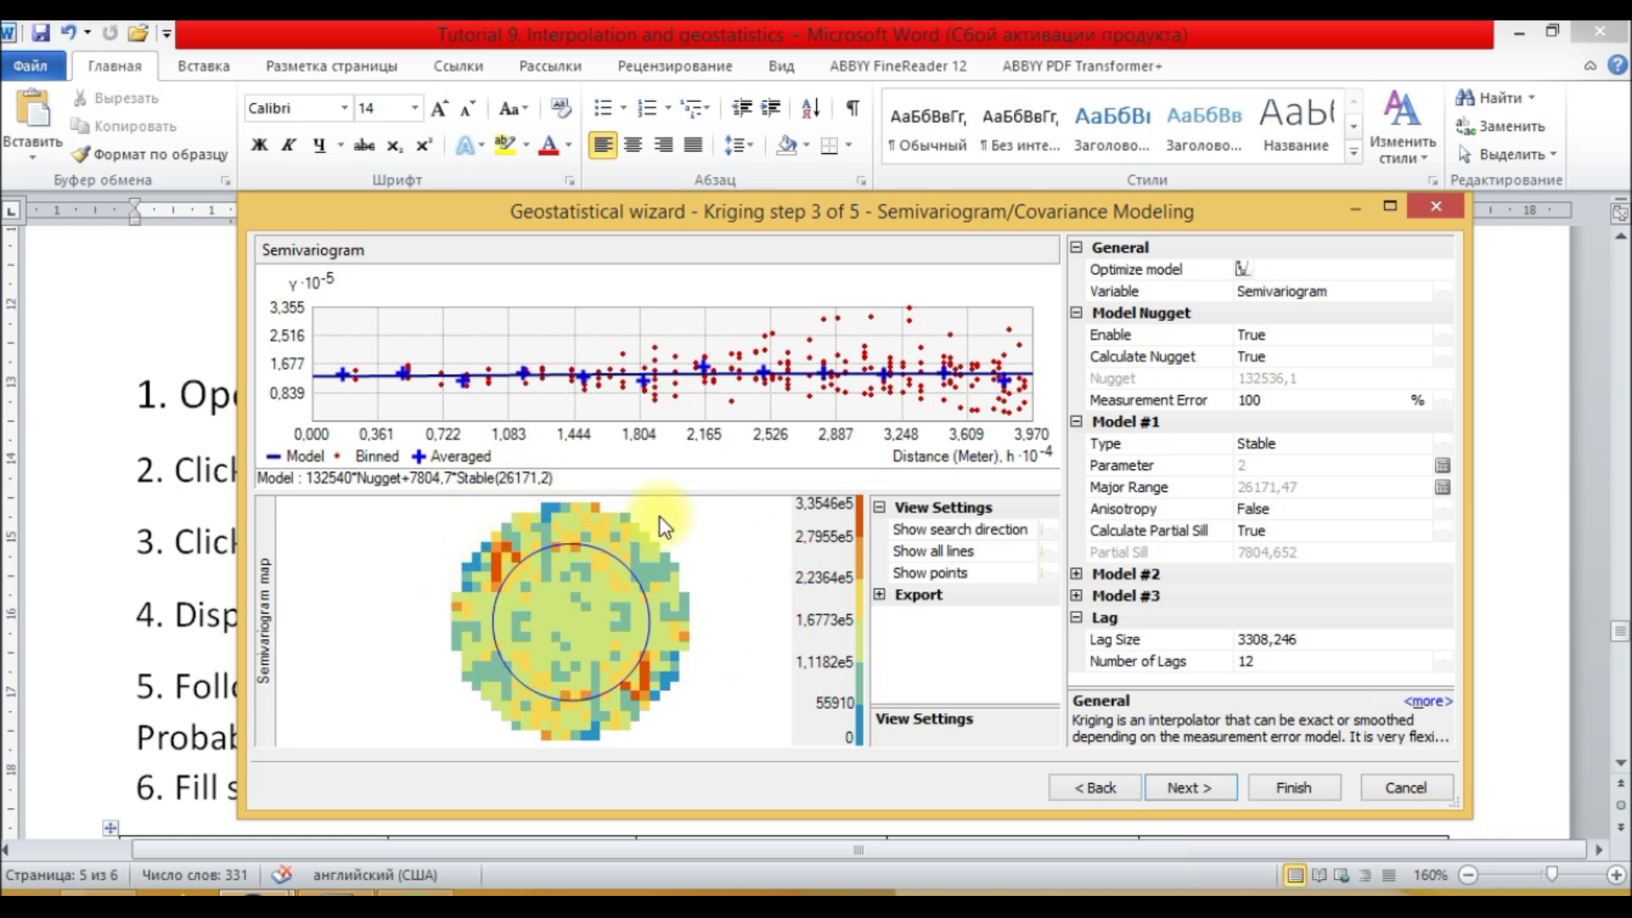
{"action": "left_click", "coordinate": [1429, 702]}
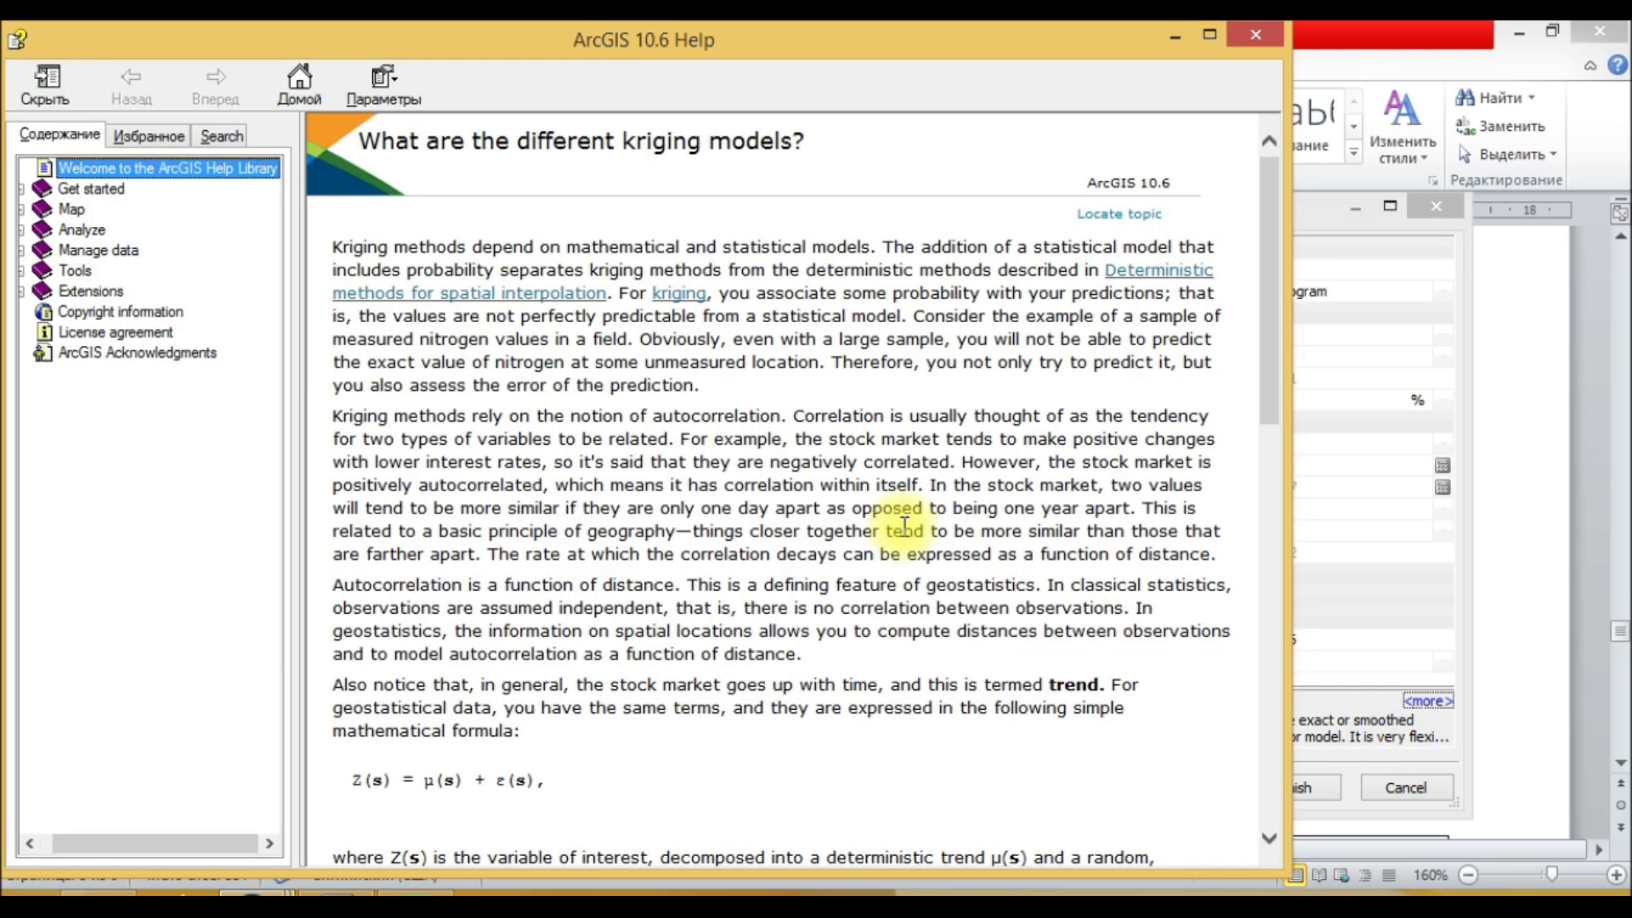
{"action": "left_click_drag", "start_coordinate": [1277, 295], "coordinate": [1288, 145]}
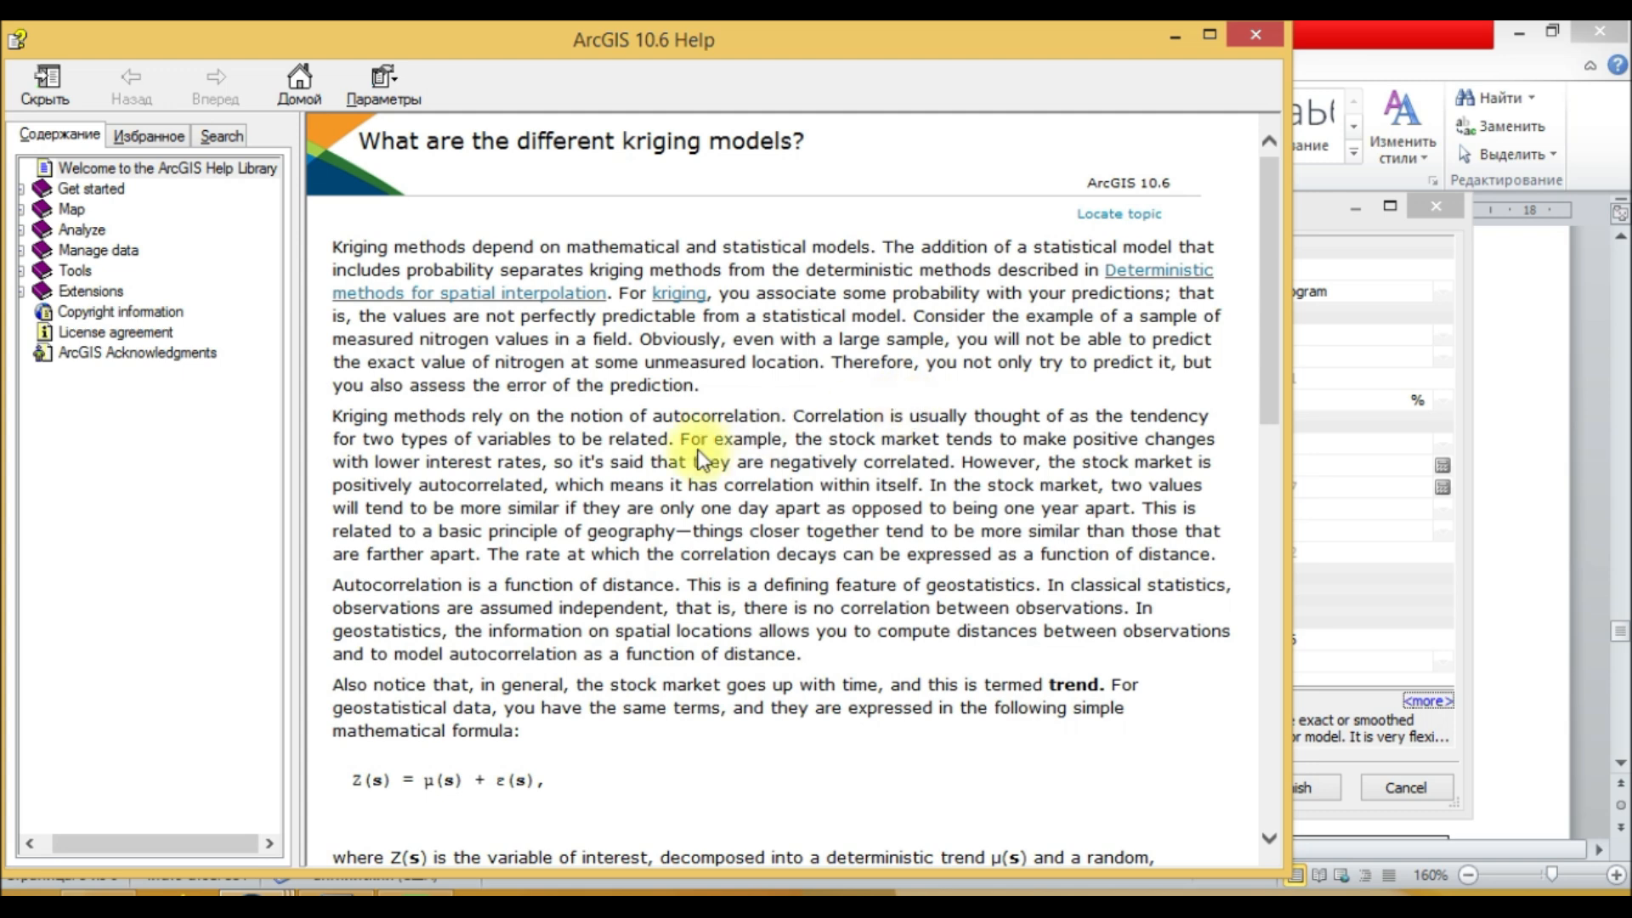
{"action": "scroll", "coordinate": [626, 485], "scroll_direction": "down", "scroll_amount": 3}
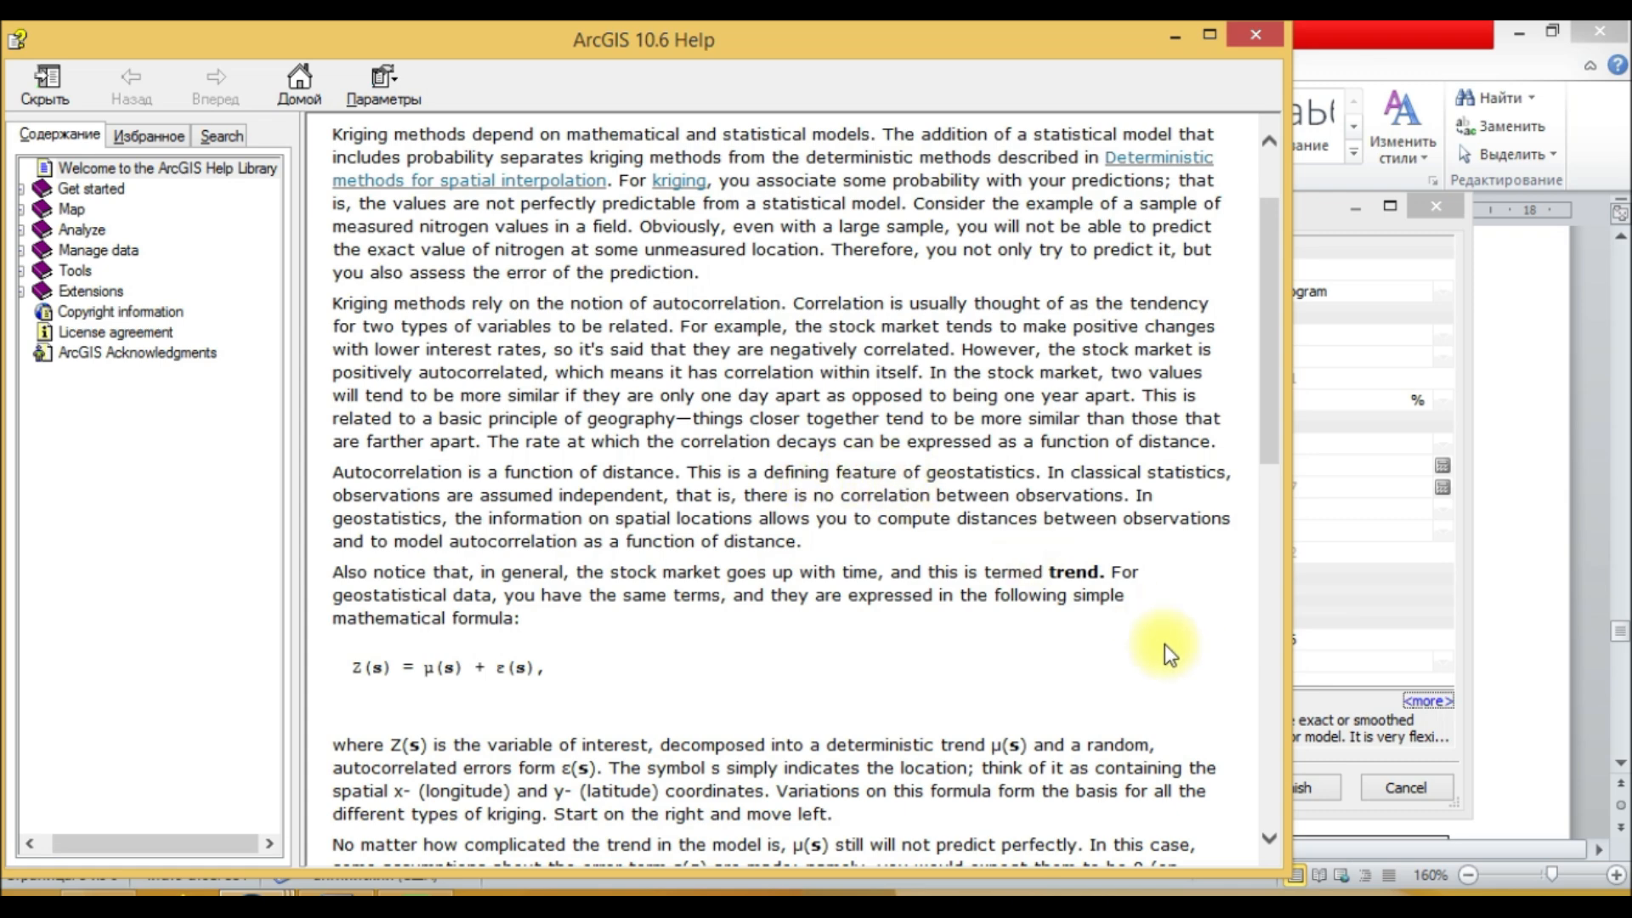
{"action": "left_click", "coordinate": [1492, 873]}
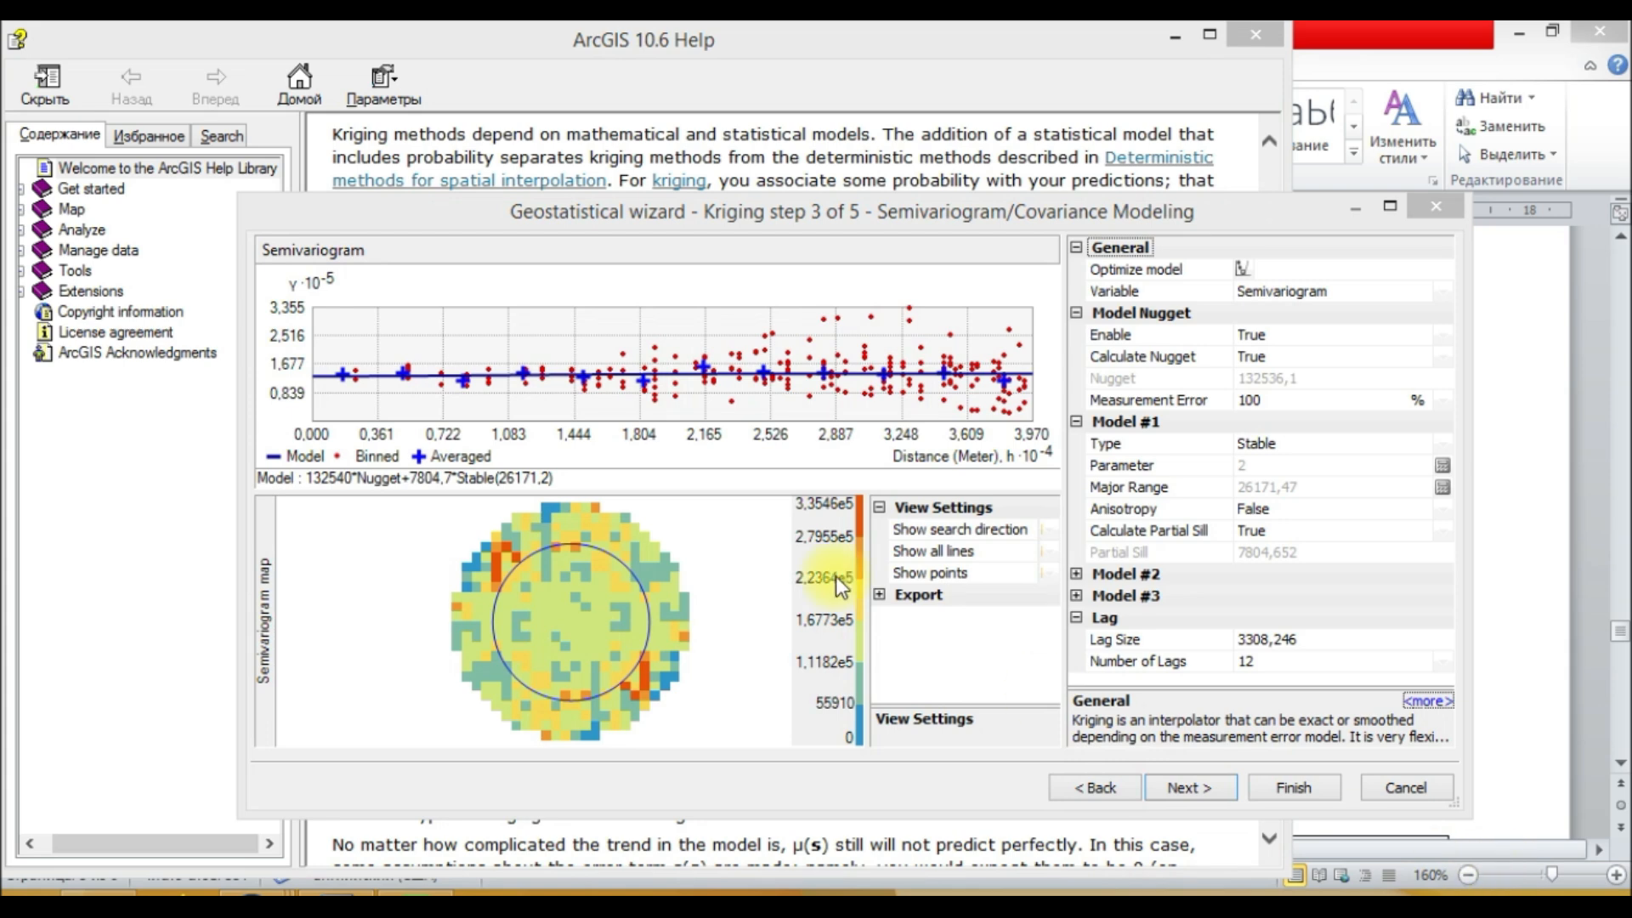
{"action": "mouse_move", "coordinate": [255, 888]}
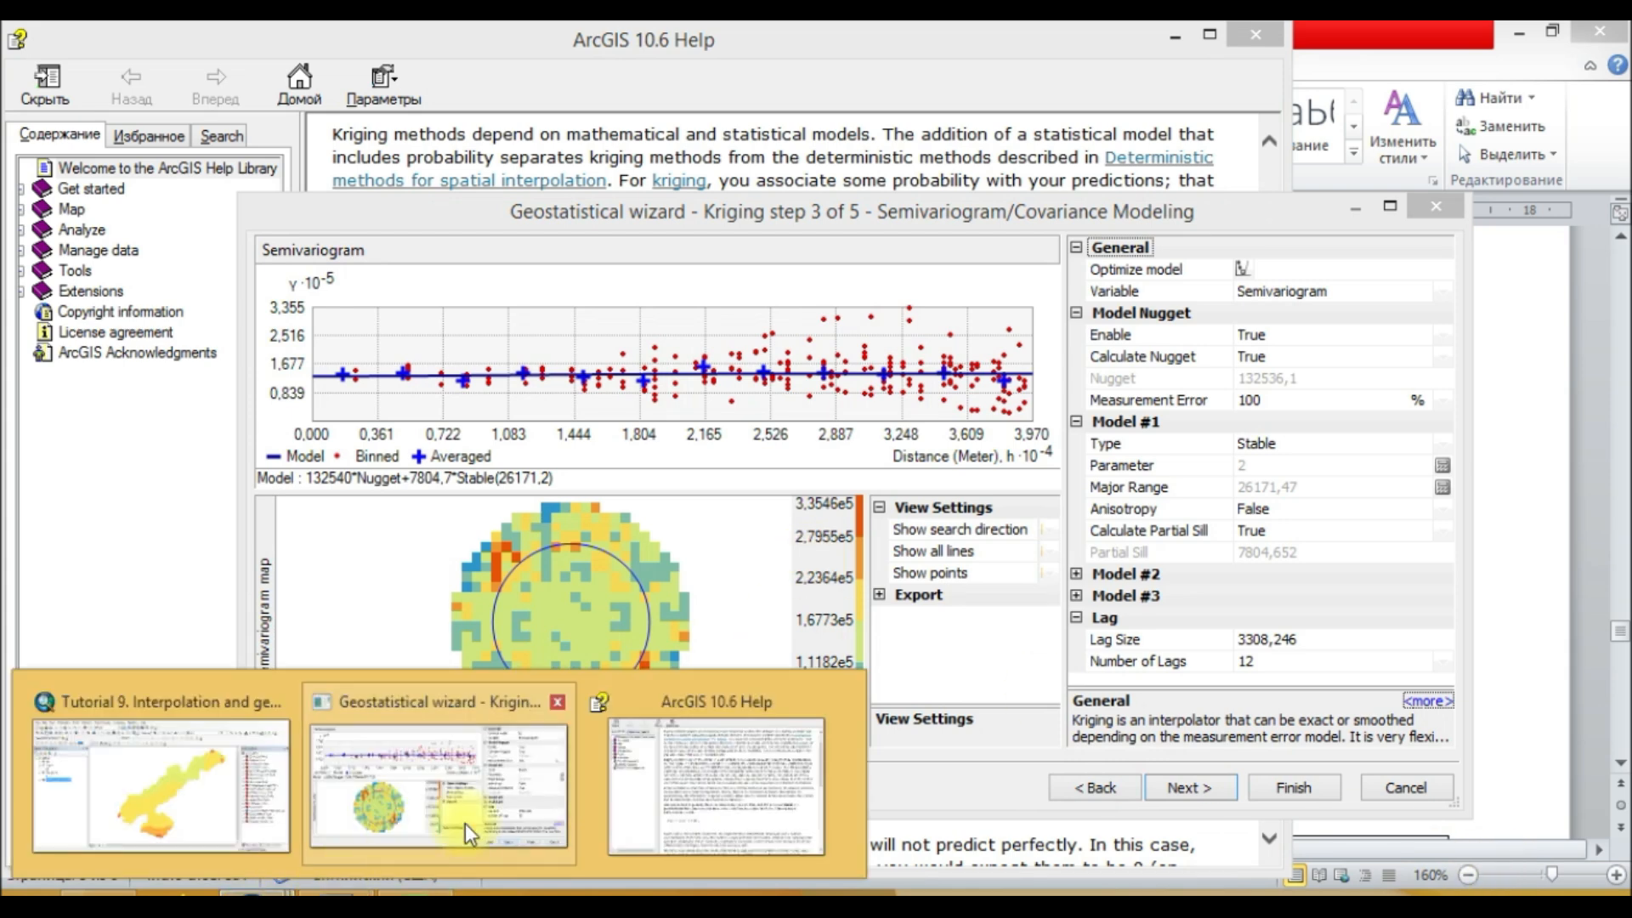
{"action": "left_click", "coordinate": [633, 769]}
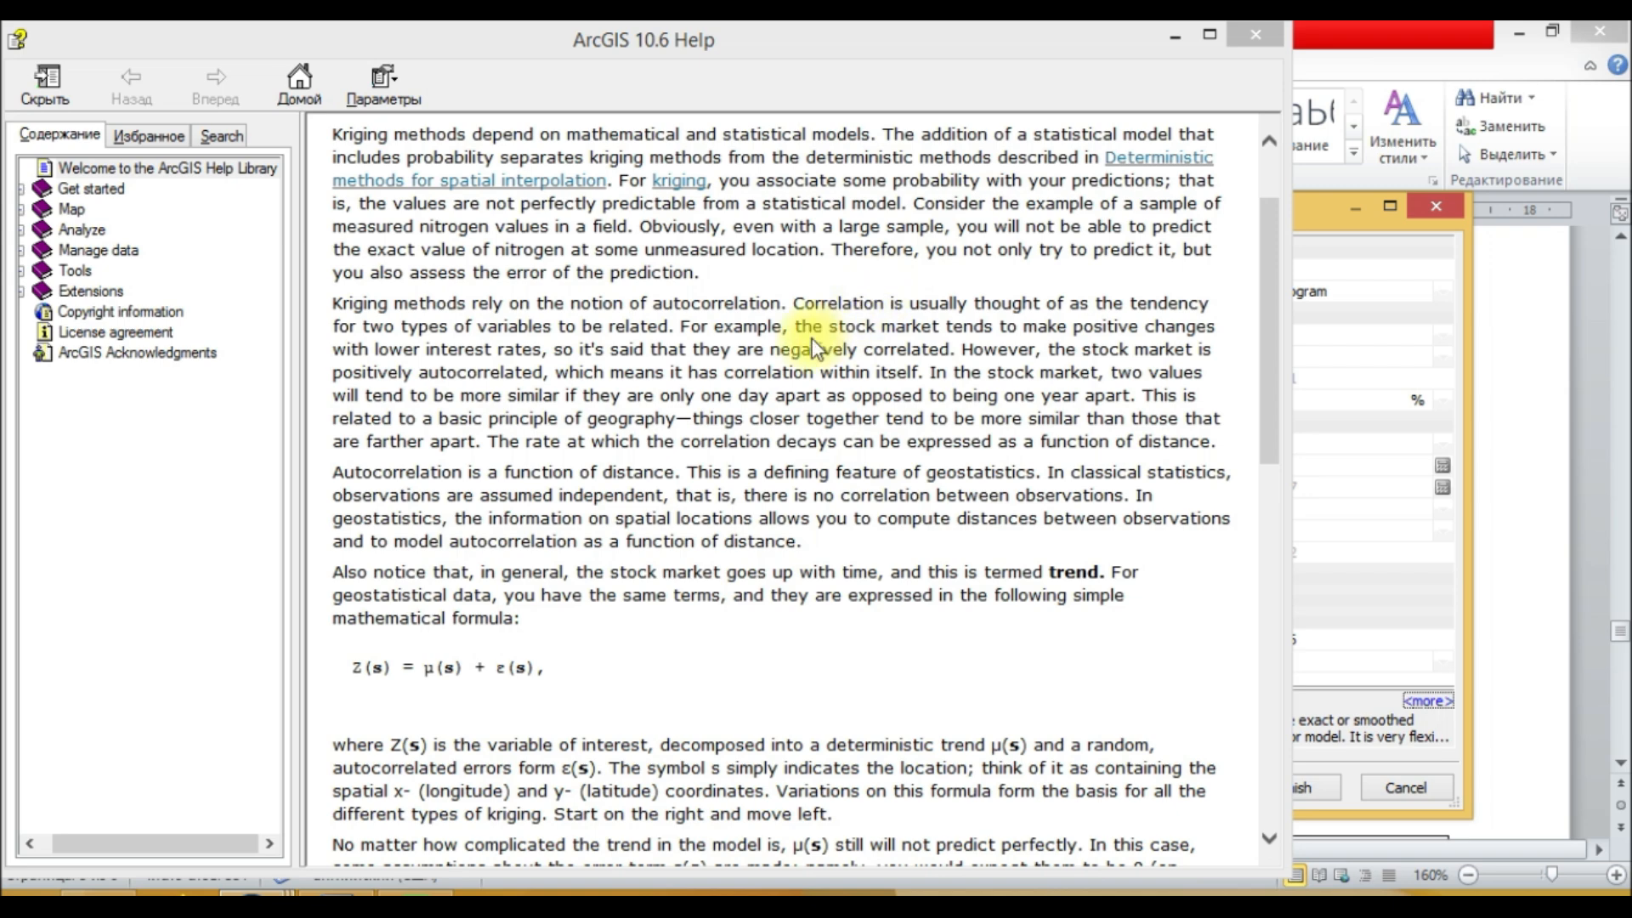
{"action": "scroll", "coordinate": [1263, 318], "scroll_direction": "down", "scroll_amount": 2}
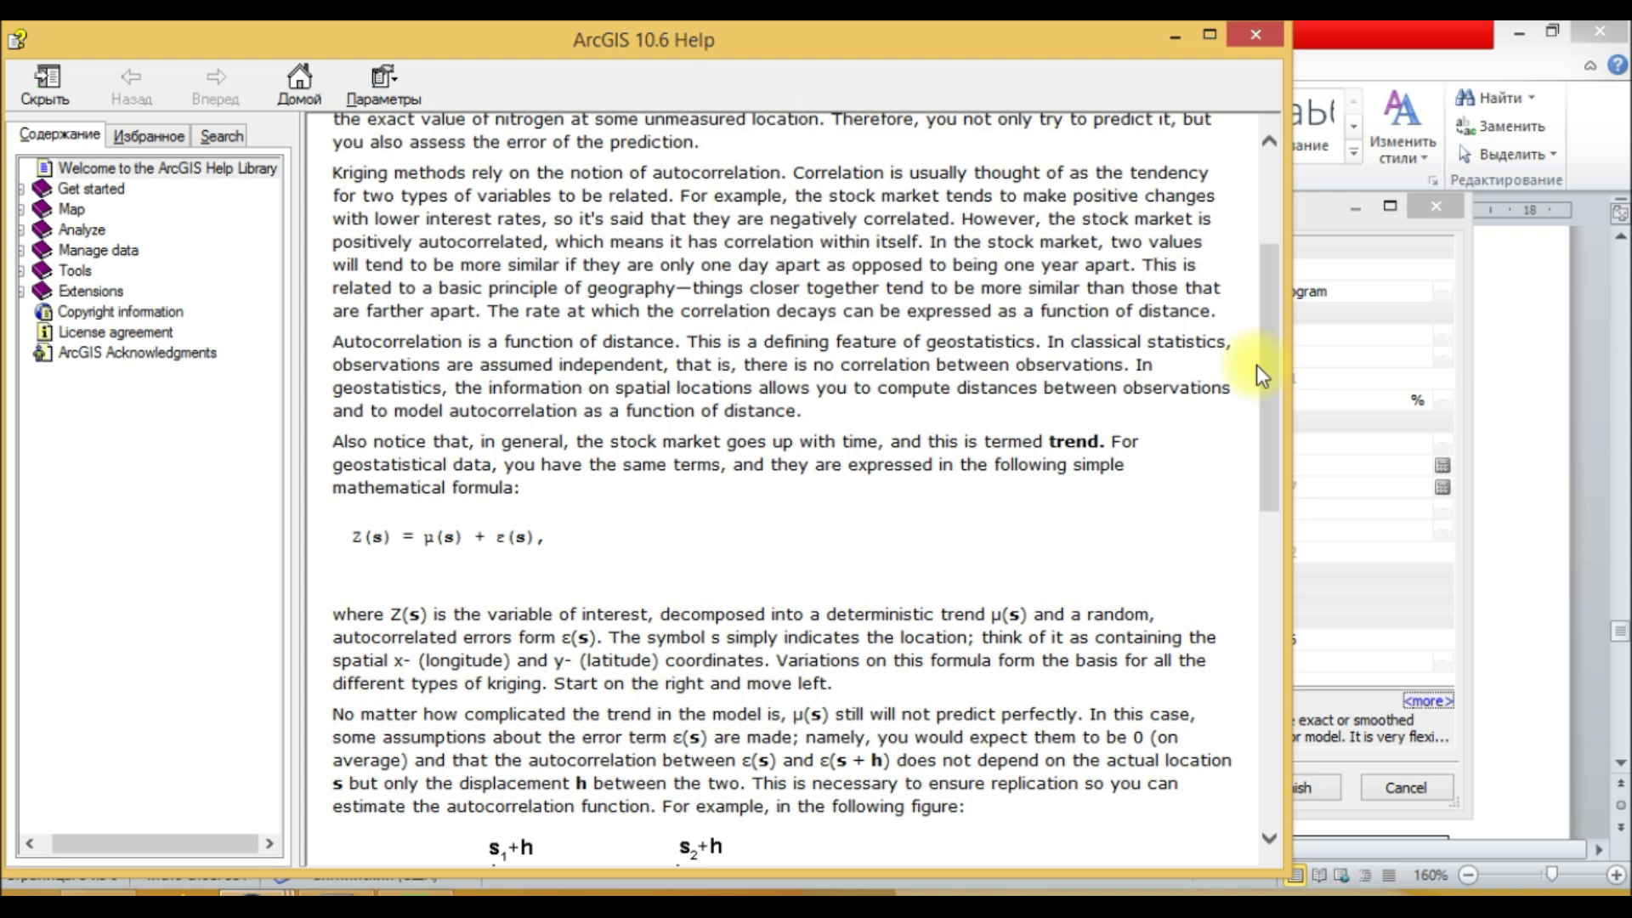
{"action": "scroll", "coordinate": [1000, 508], "scroll_direction": "down", "scroll_amount": 2}
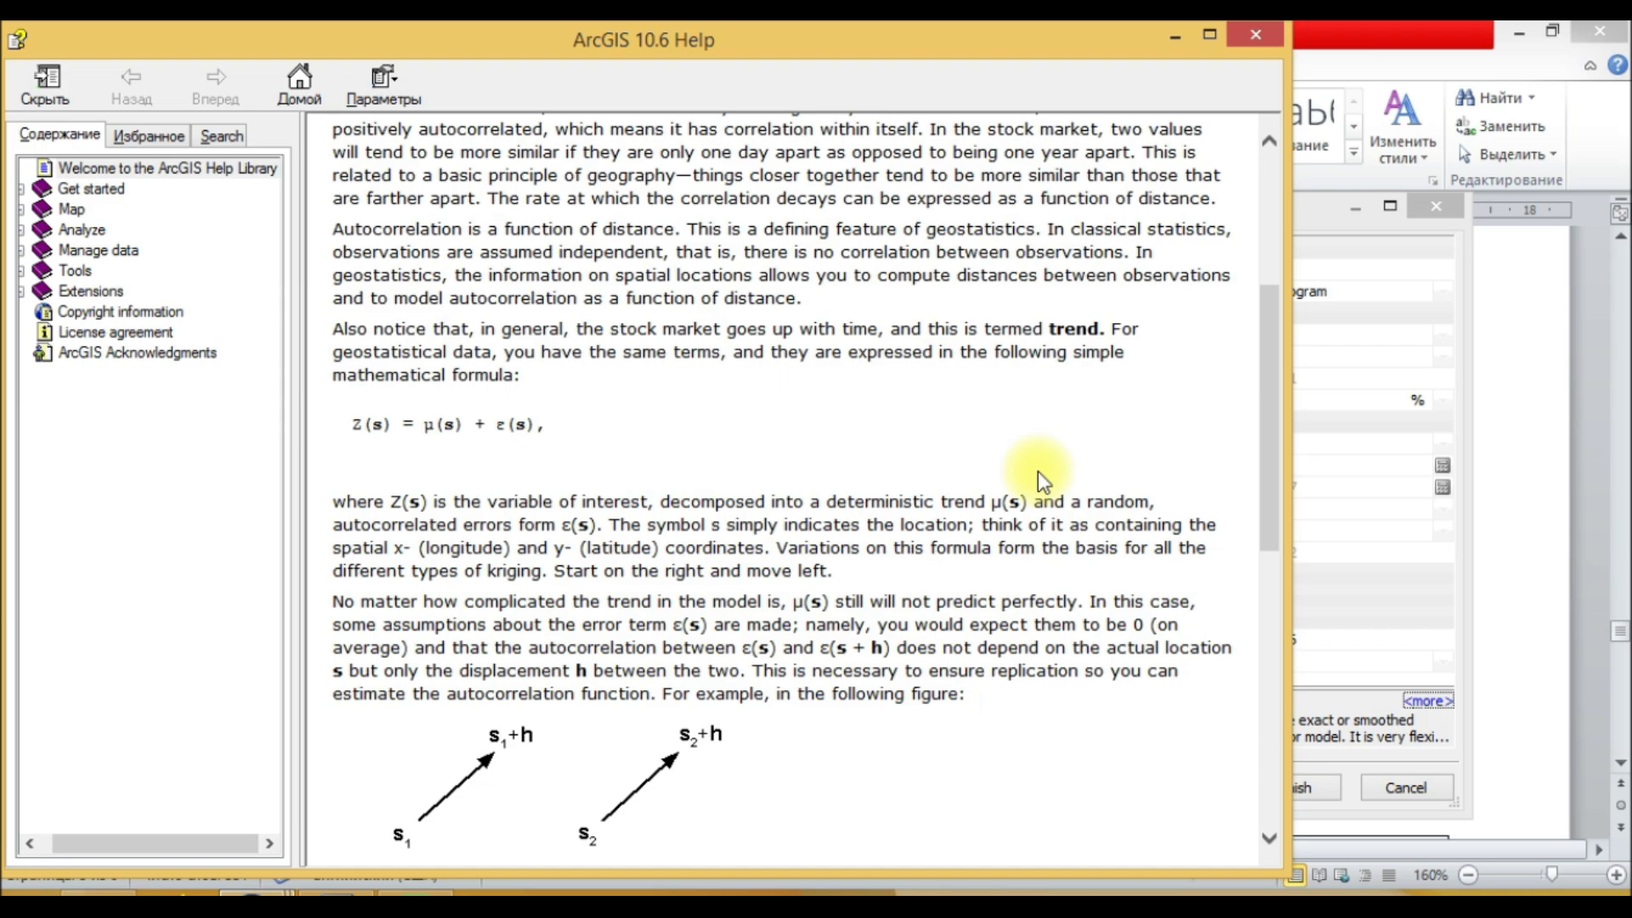
{"action": "scroll", "coordinate": [1038, 471], "scroll_direction": "down", "scroll_amount": 8}
{"action": "scroll", "coordinate": [1030, 493], "scroll_direction": "down", "scroll_amount": 5}
{"action": "scroll", "coordinate": [1031, 492], "scroll_direction": "up", "scroll_amount": 20}
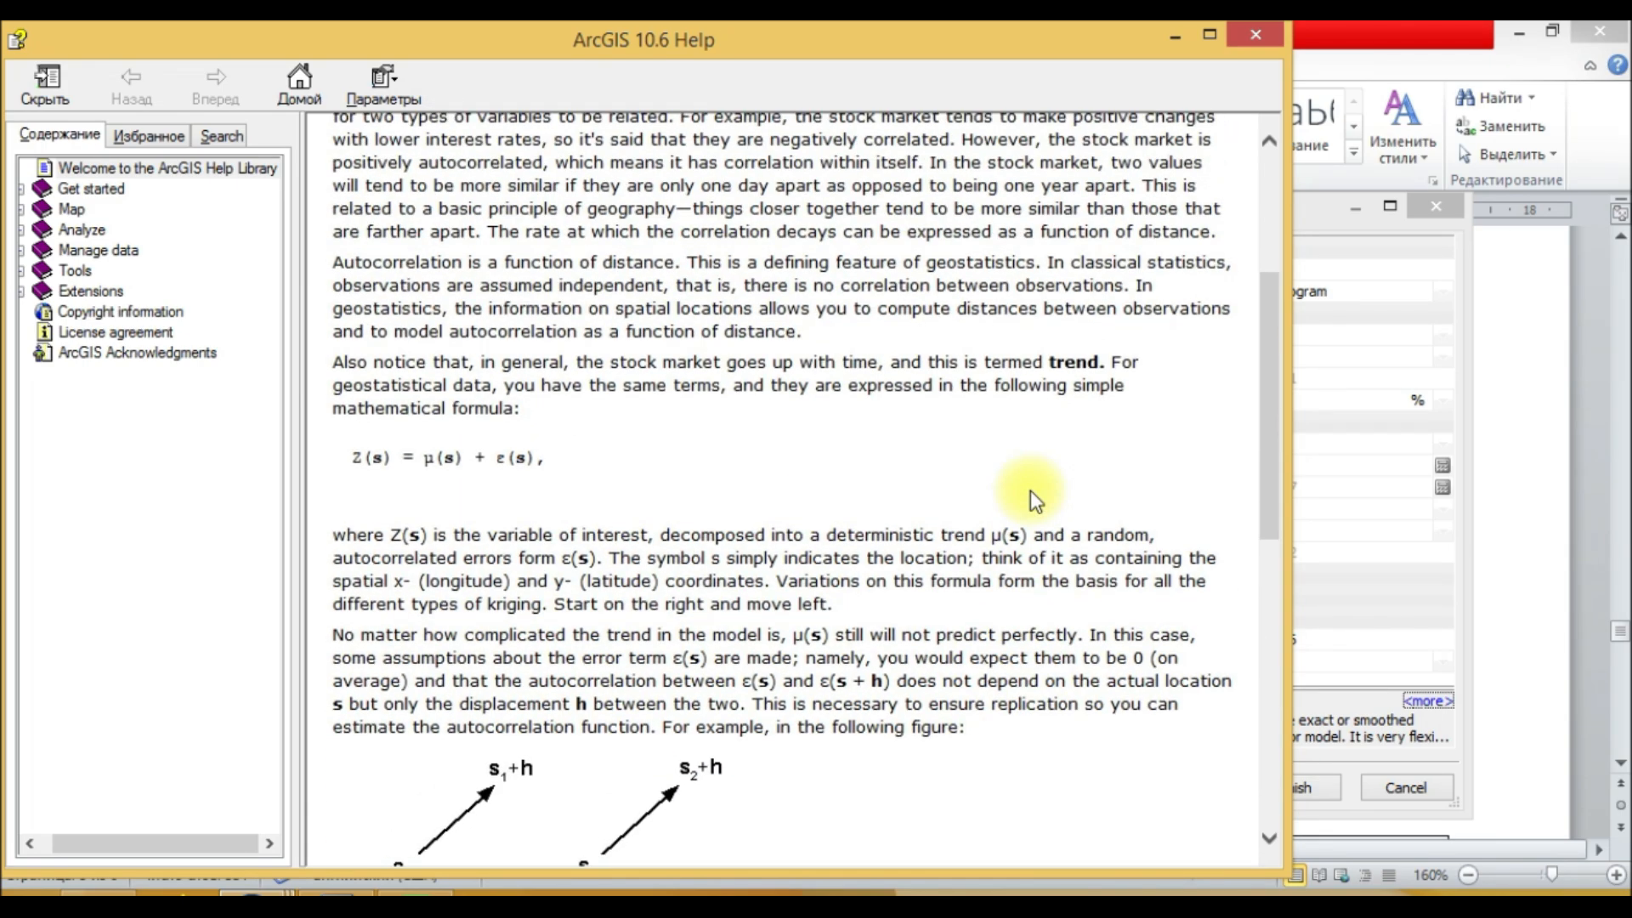
{"action": "scroll", "coordinate": [1031, 491], "scroll_direction": "down", "scroll_amount": 8}
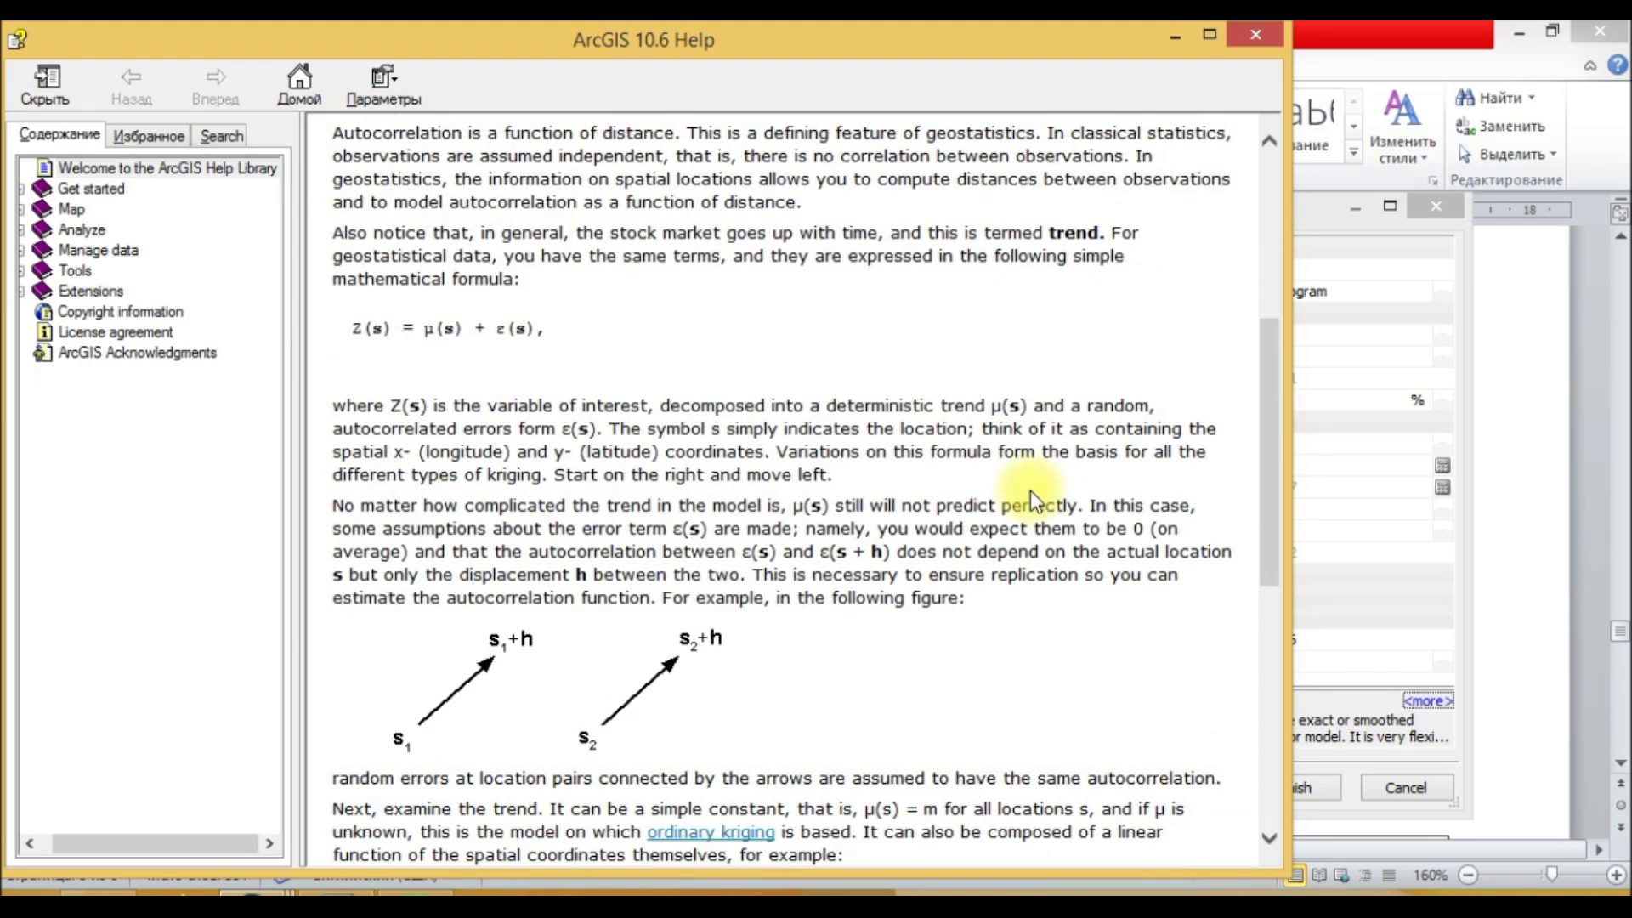
{"action": "scroll", "coordinate": [867, 468], "scroll_direction": "up", "scroll_amount": 8}
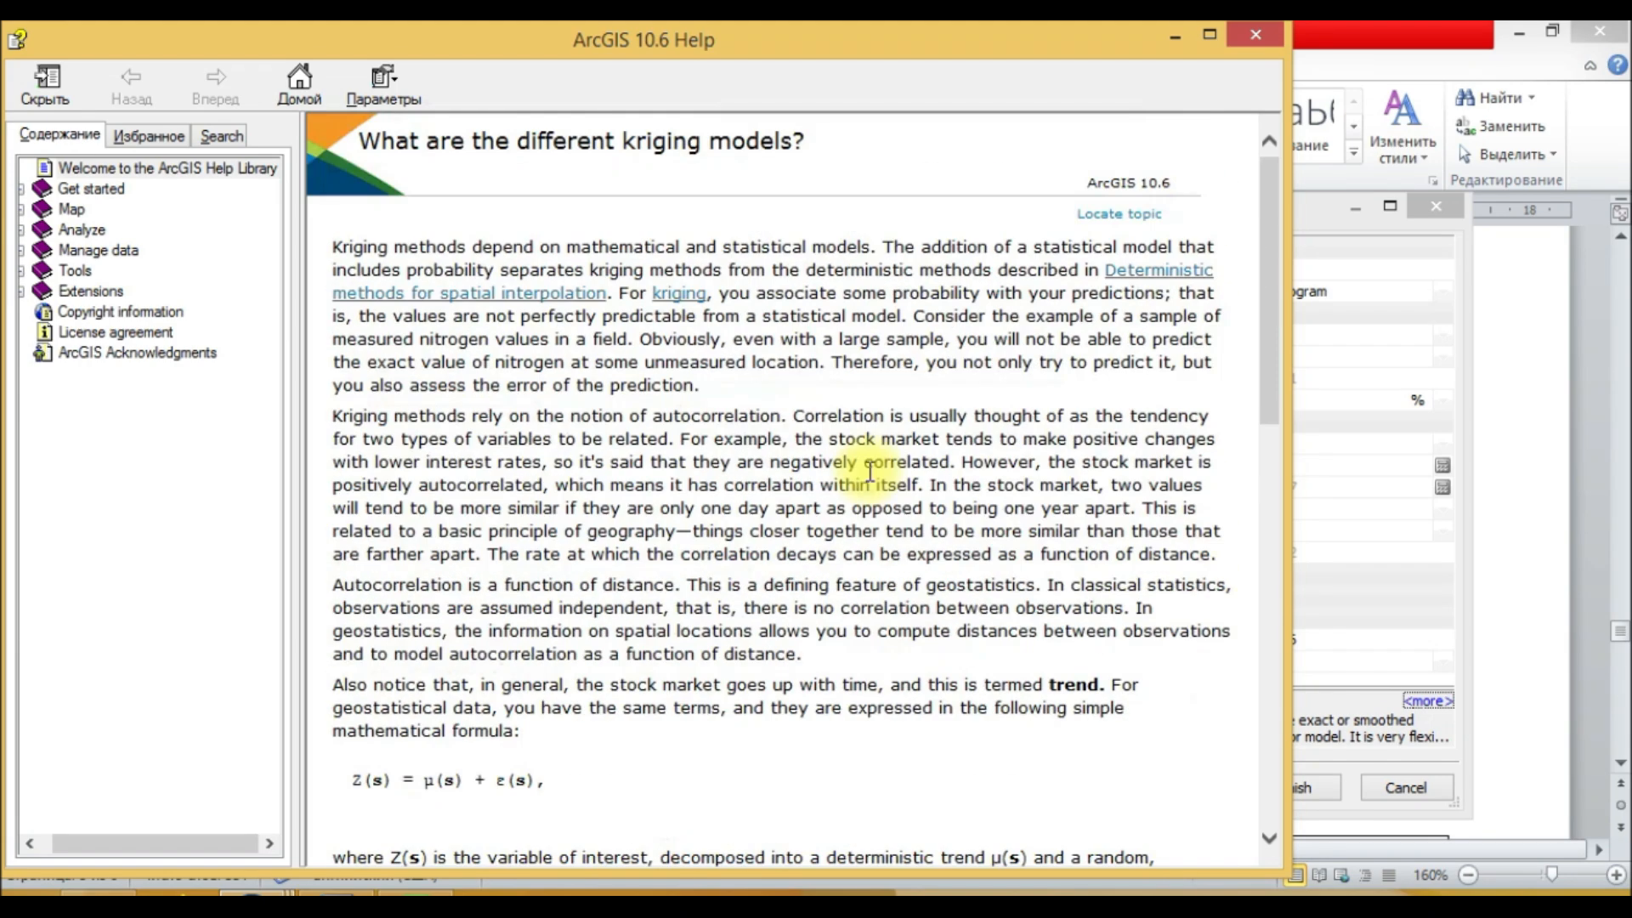
{"action": "left_click", "coordinate": [1253, 36]}
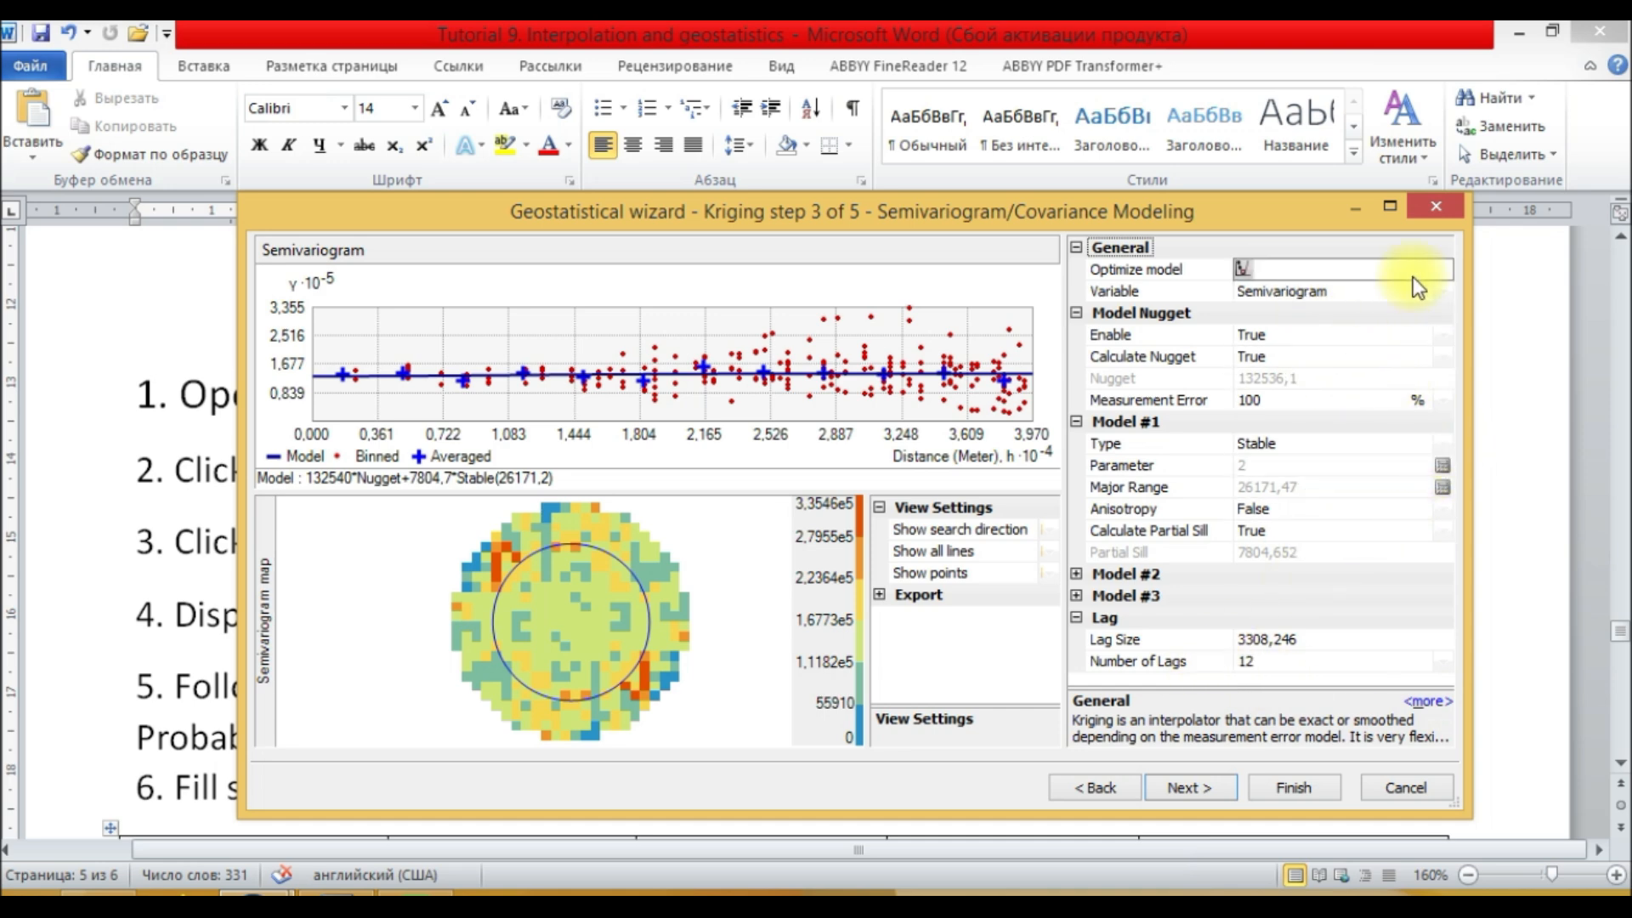
Step: Preview the model with the Covariance variable, then switch the variable back to Semivariogram
{"action": "left_click", "coordinate": [1433, 295]}
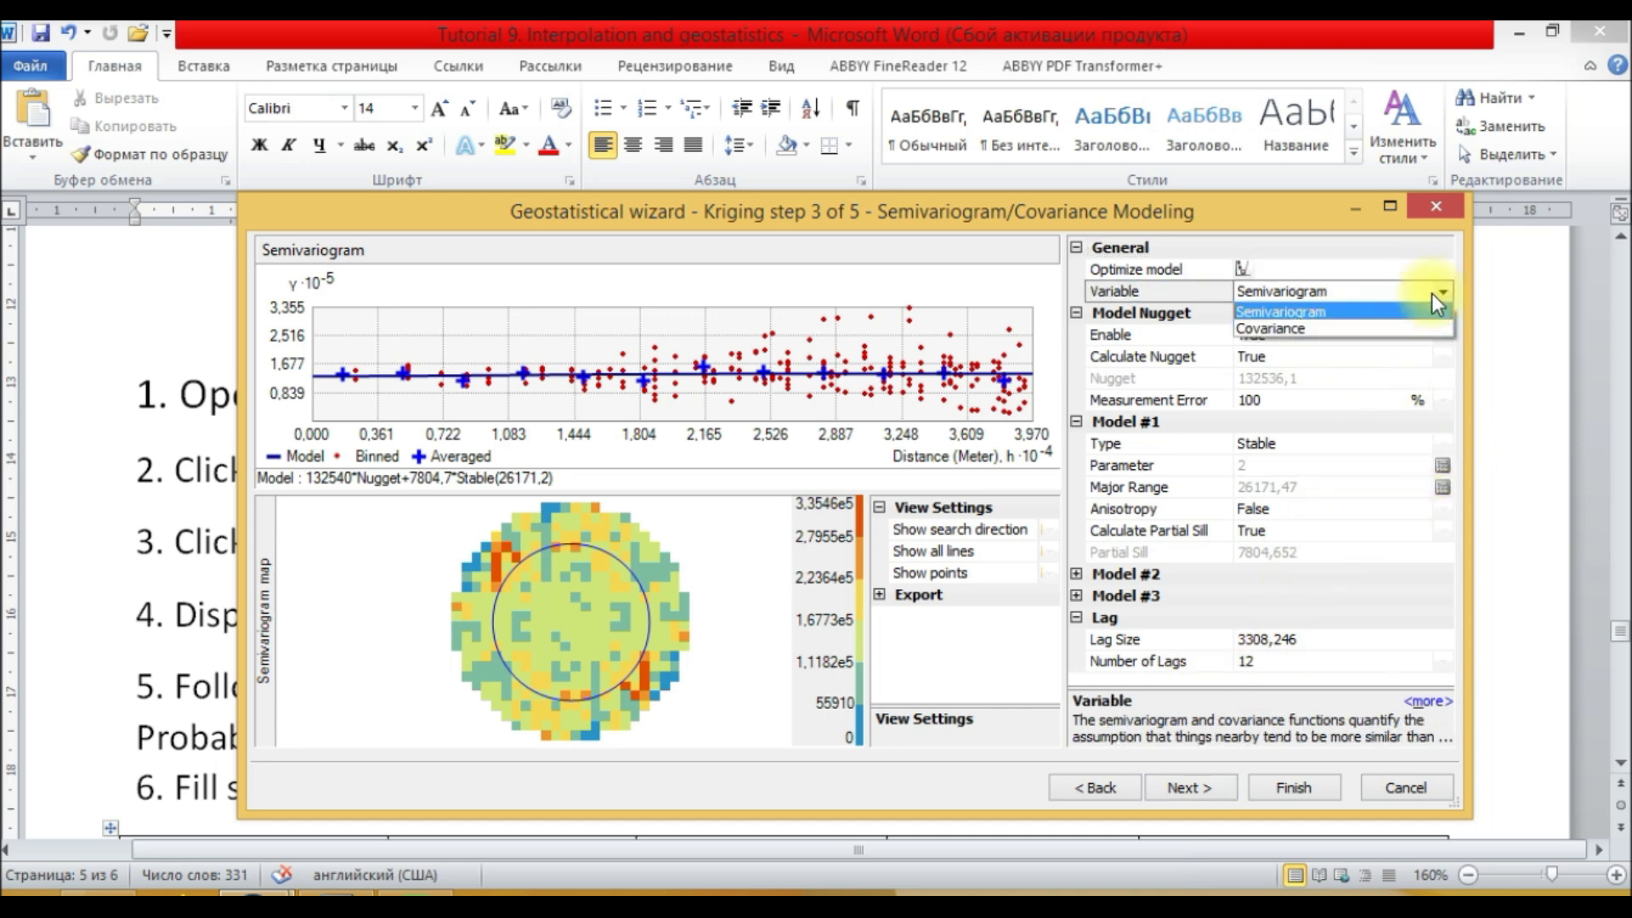
{"action": "left_click", "coordinate": [1294, 328]}
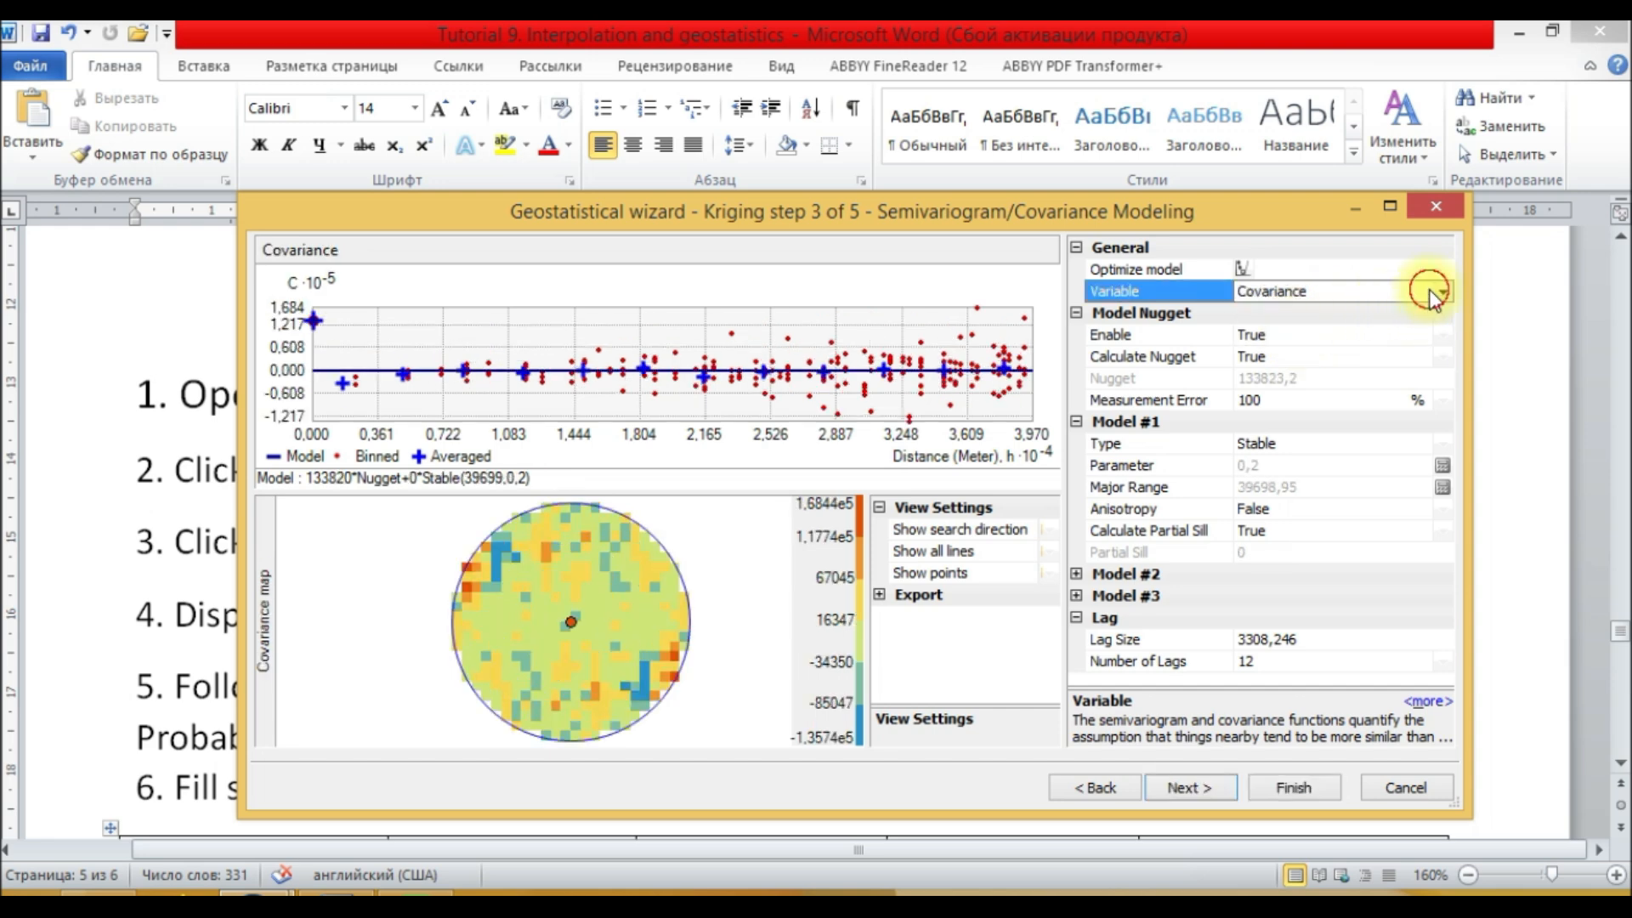
{"action": "left_click", "coordinate": [1432, 293]}
{"action": "left_click", "coordinate": [1324, 313]}
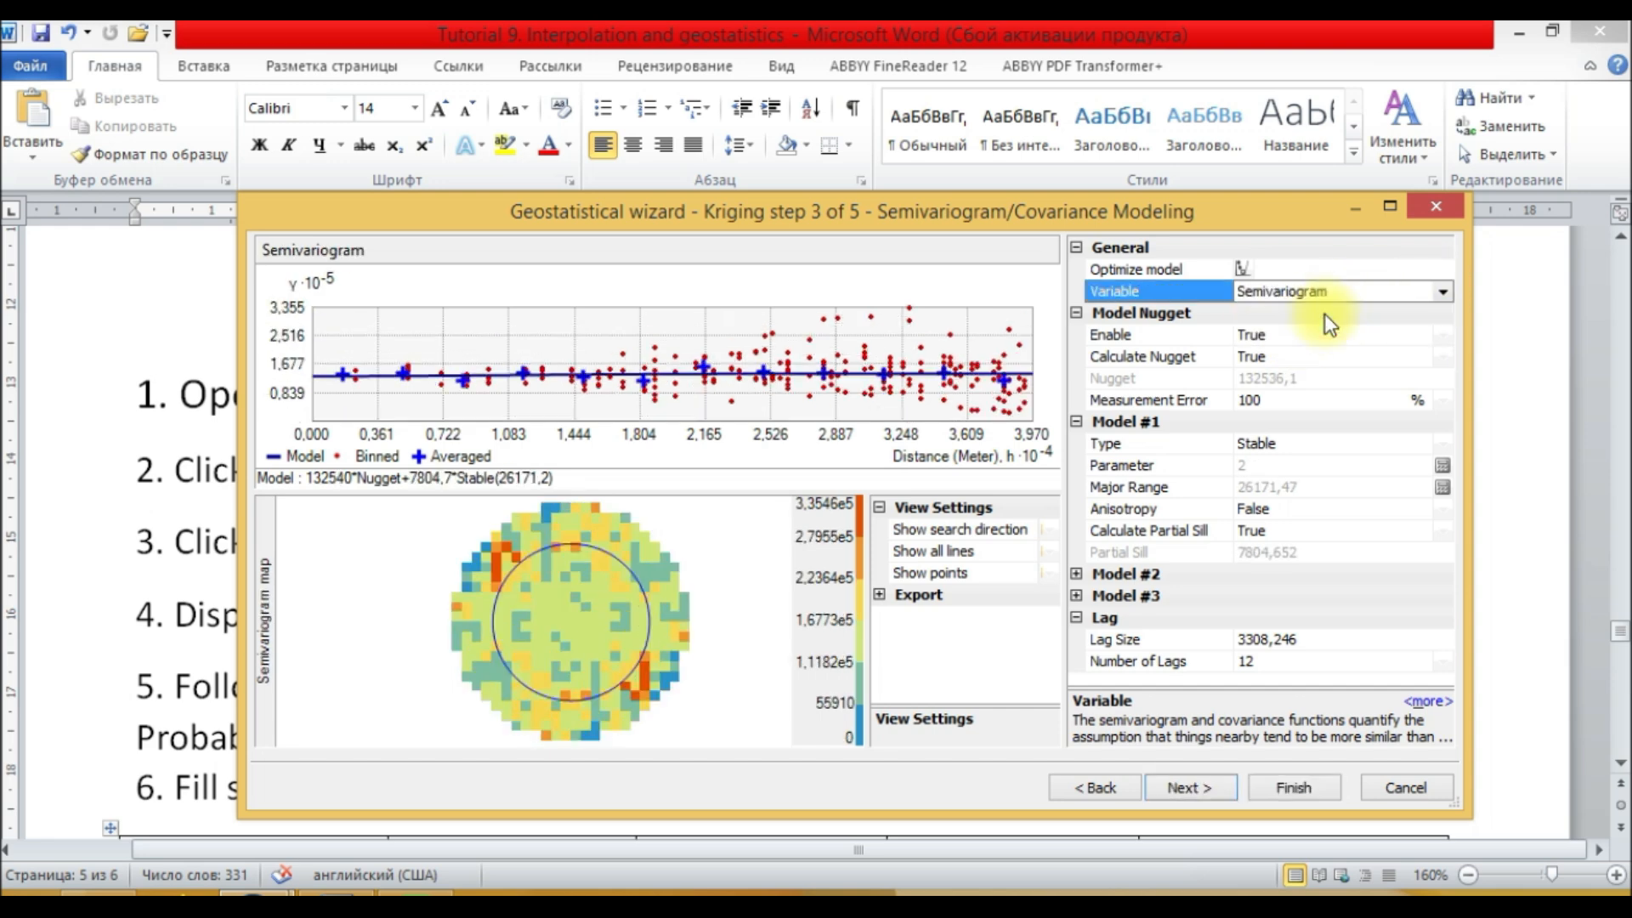
Step: Advance to the searching neighborhood step and set the sector type to 4 Sectors
{"action": "left_click", "coordinate": [1189, 787]}
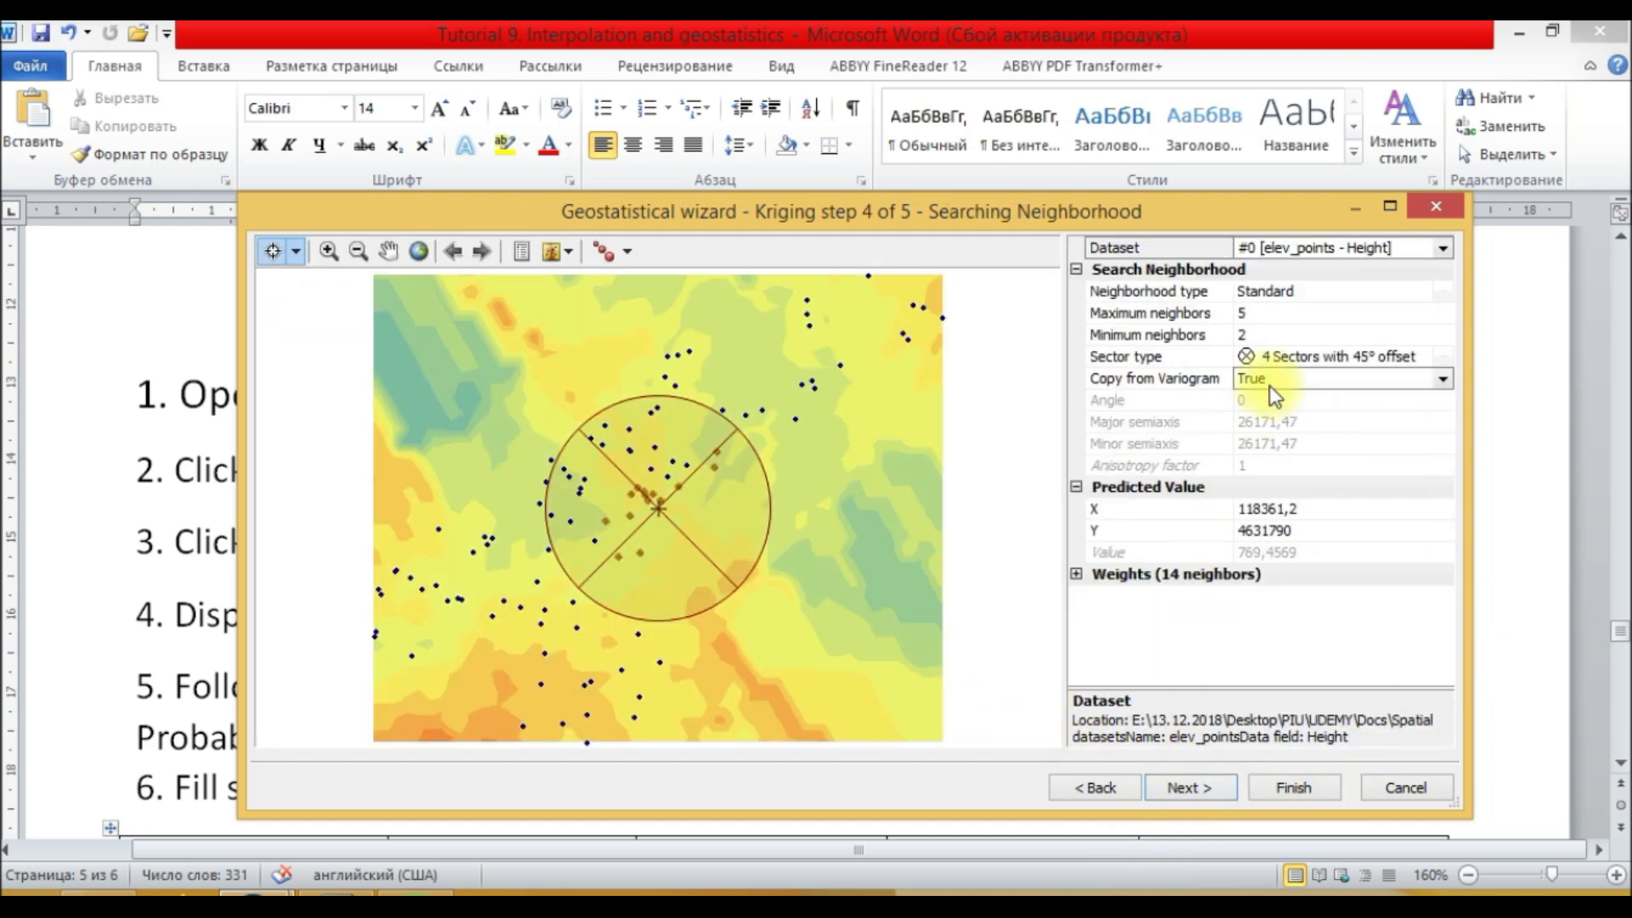
{"action": "left_click", "coordinate": [1363, 364]}
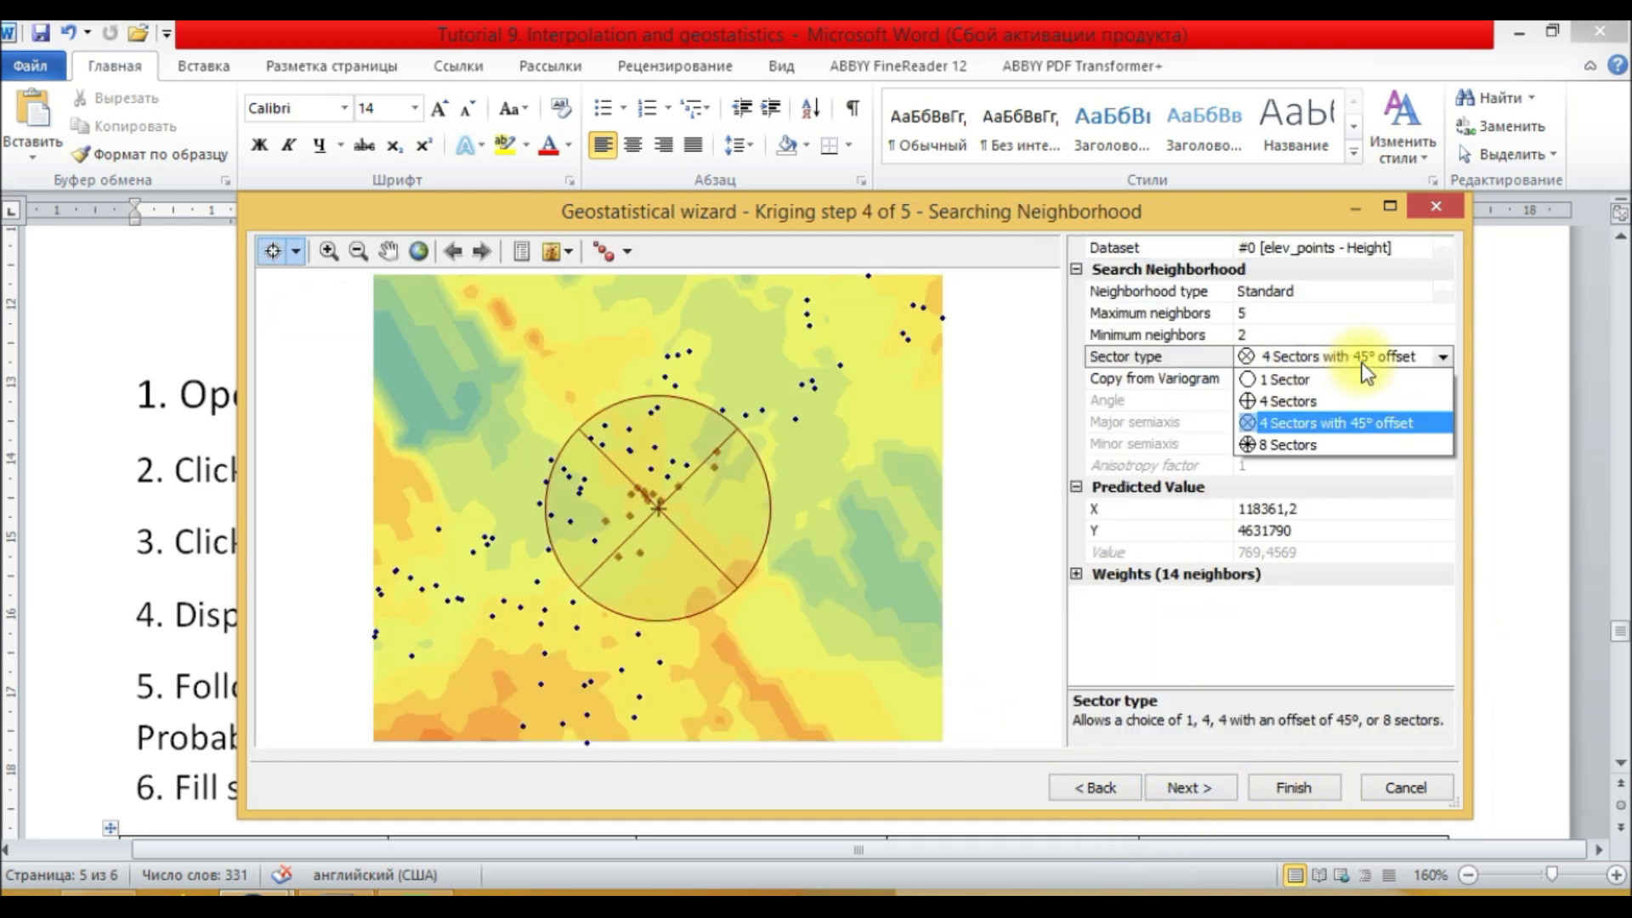
{"action": "left_click", "coordinate": [1296, 398]}
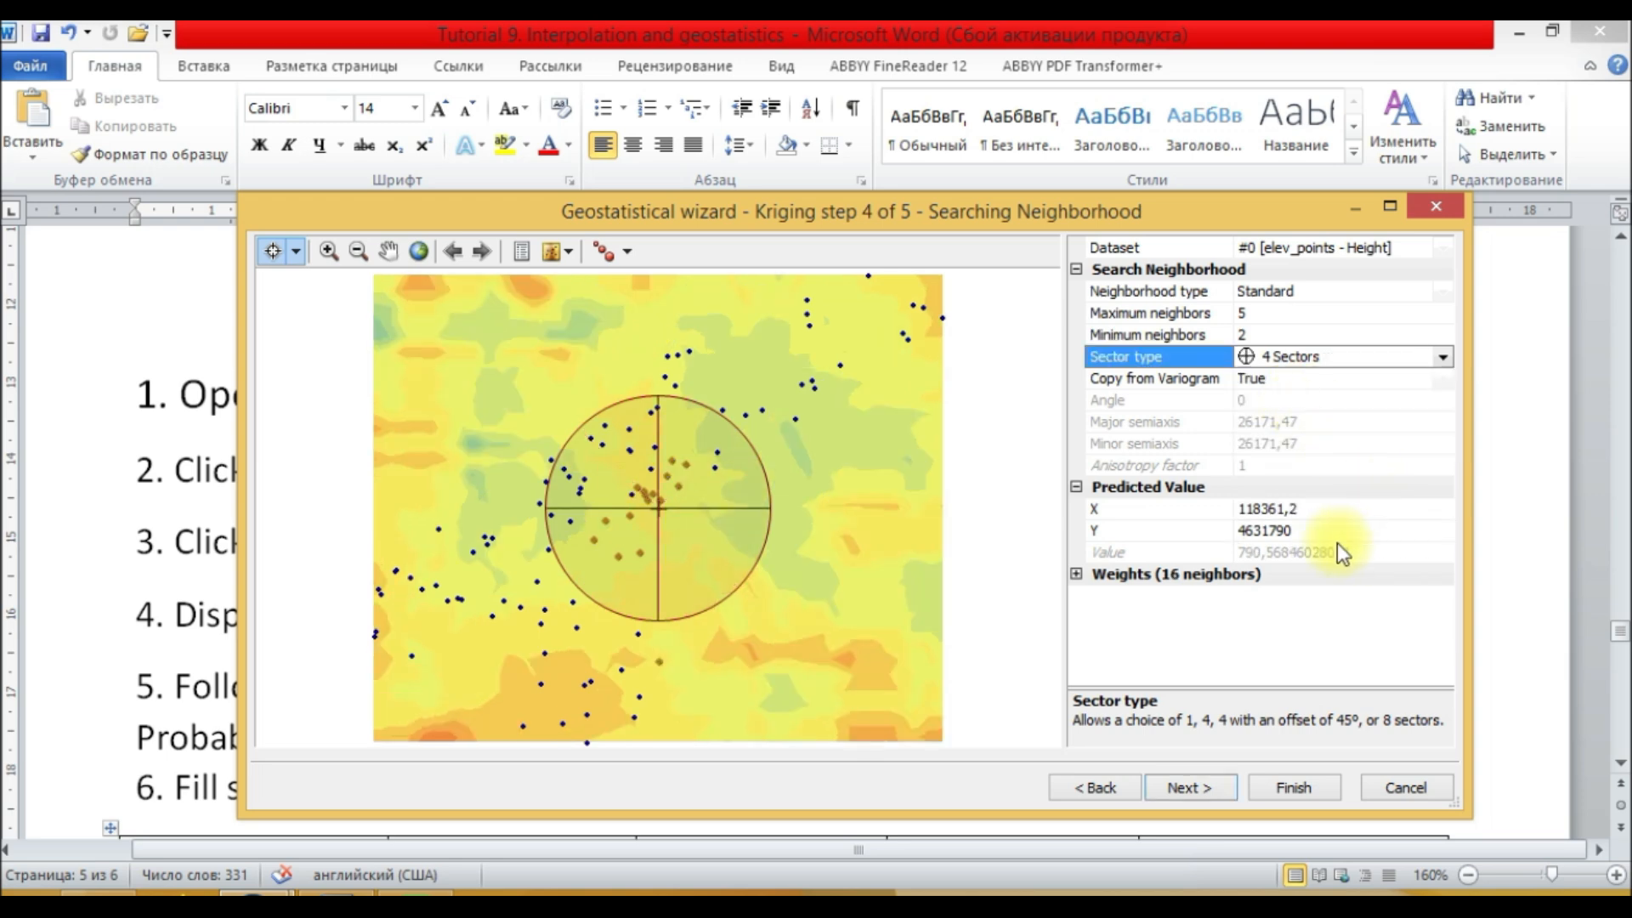
Step: Expand and scroll through the list of neighbor weights for the predicted location
{"action": "left_click", "coordinate": [1077, 573]}
{"action": "left_click_drag", "start_coordinate": [1447, 461], "coordinate": [1411, 651]}
{"action": "scroll", "coordinate": [1410, 627], "scroll_direction": "up", "scroll_amount": 5}
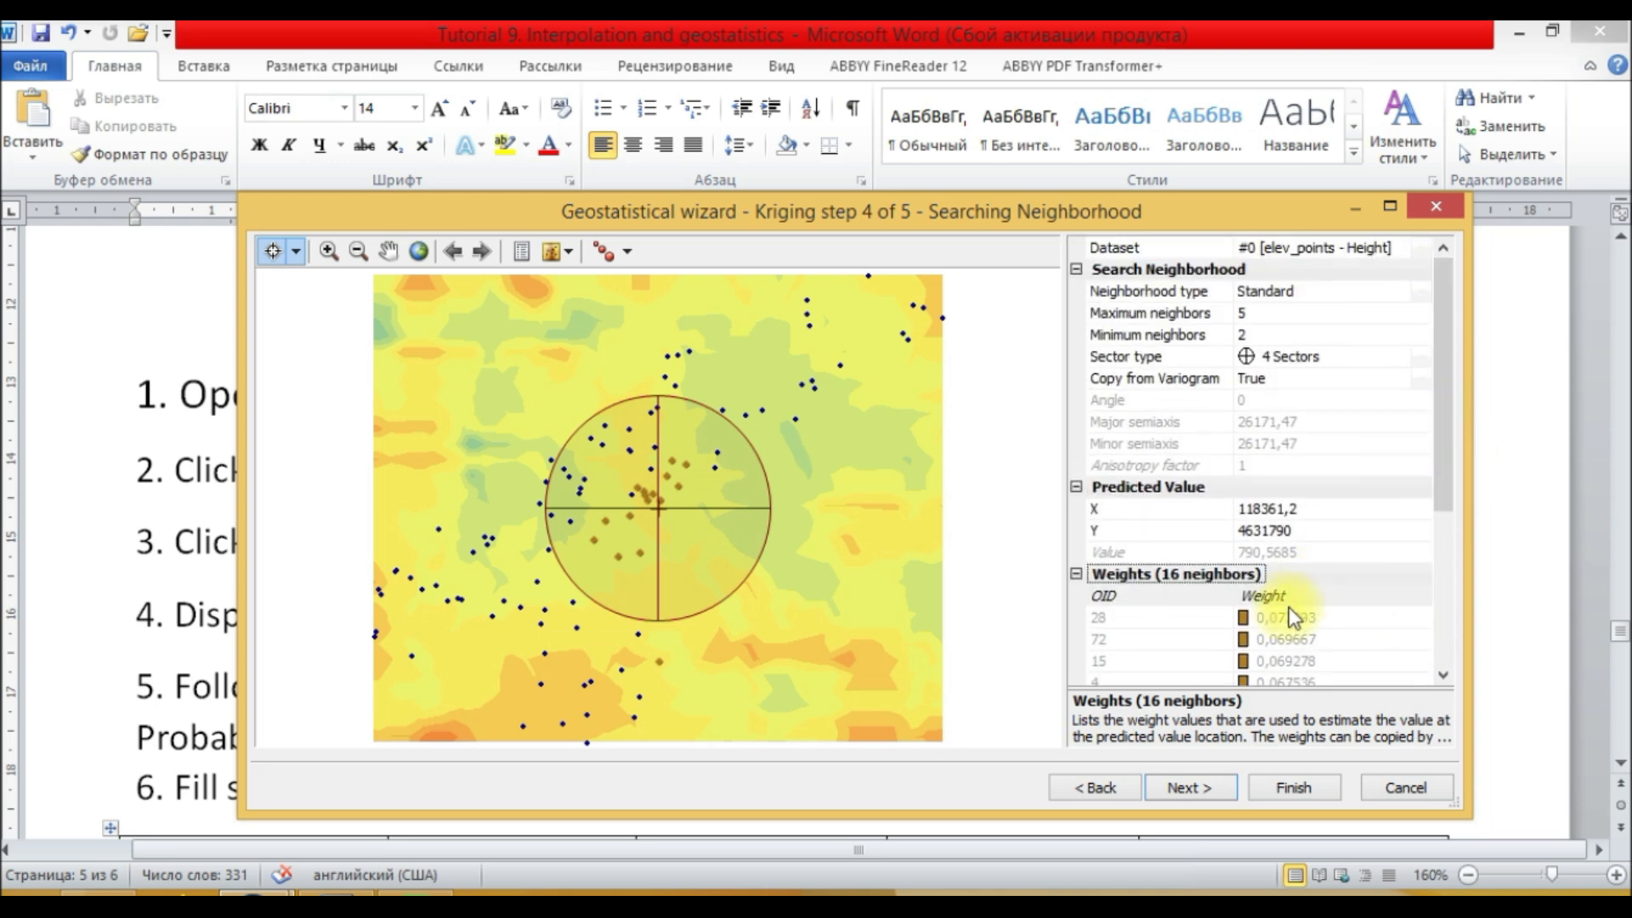
{"action": "left_click", "coordinate": [914, 216]}
Step: Review the neighborhood type options and advance to the cross validation step
{"action": "left_click", "coordinate": [1190, 291]}
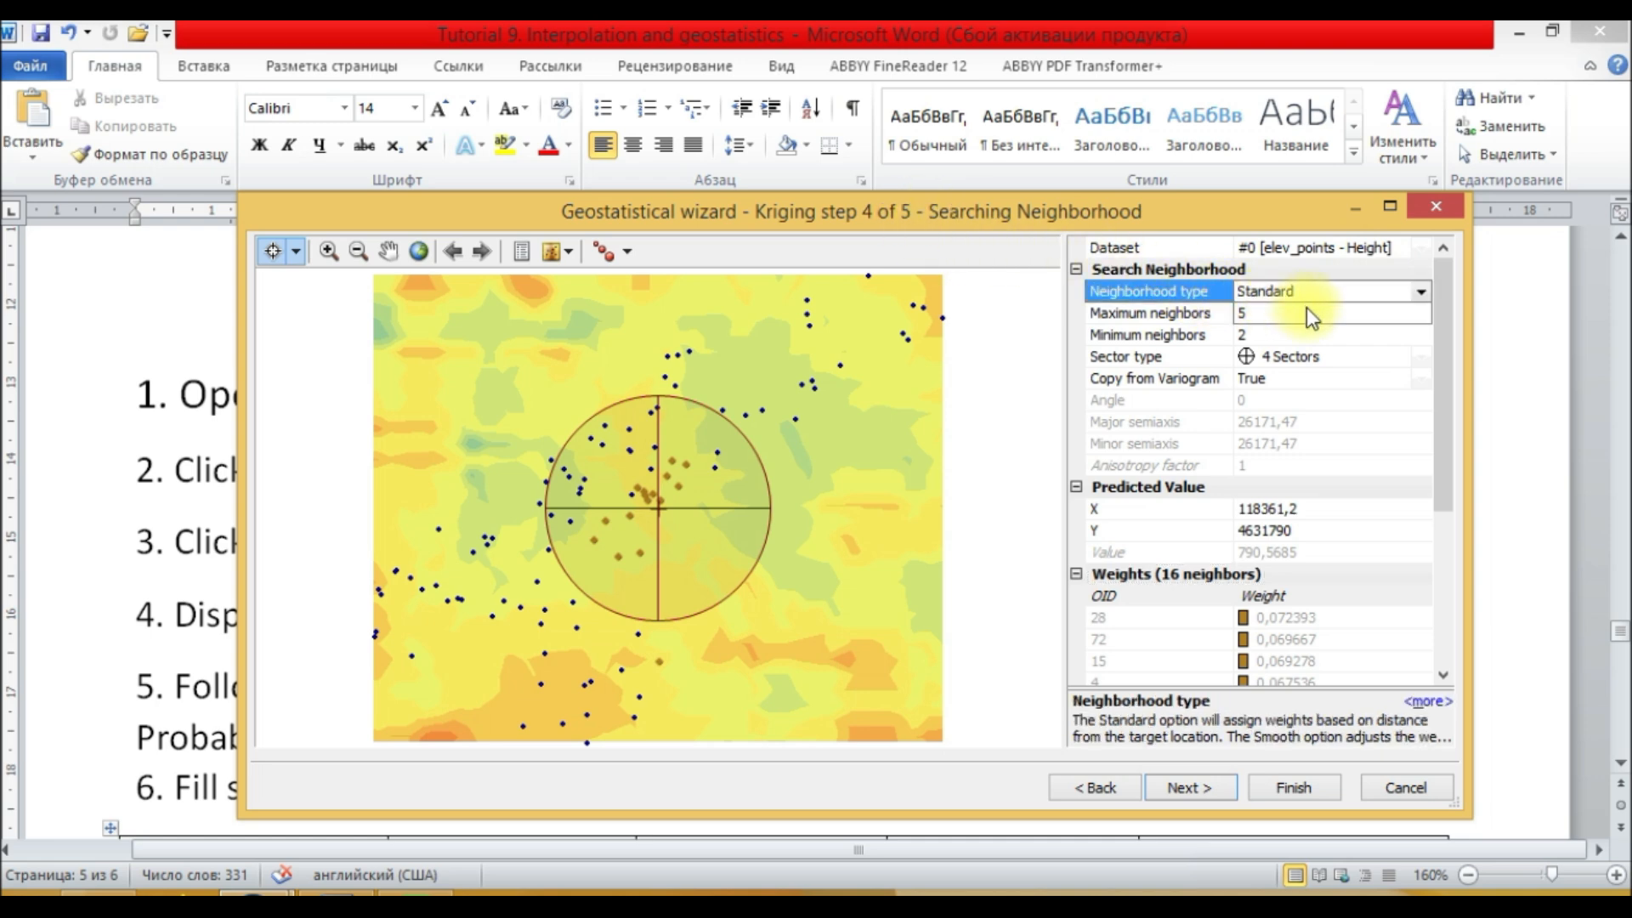
{"action": "left_click", "coordinate": [1420, 291]}
{"action": "left_click", "coordinate": [1420, 291]}
{"action": "left_click", "coordinate": [1420, 291]}
{"action": "left_click", "coordinate": [1090, 216]}
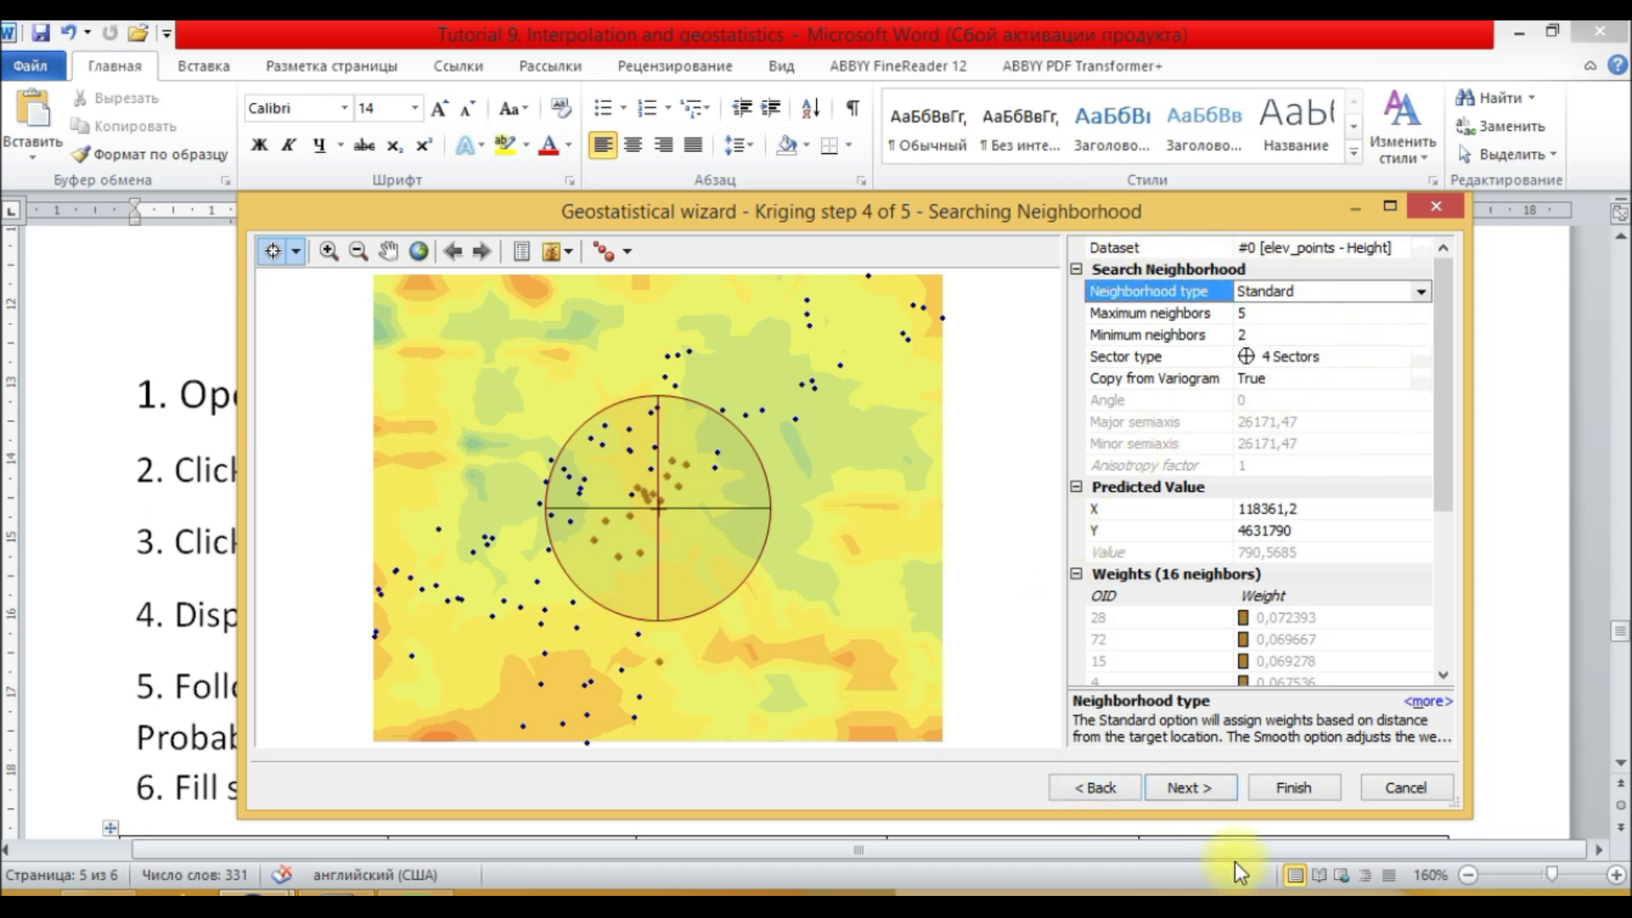
{"action": "left_click", "coordinate": [1196, 784]}
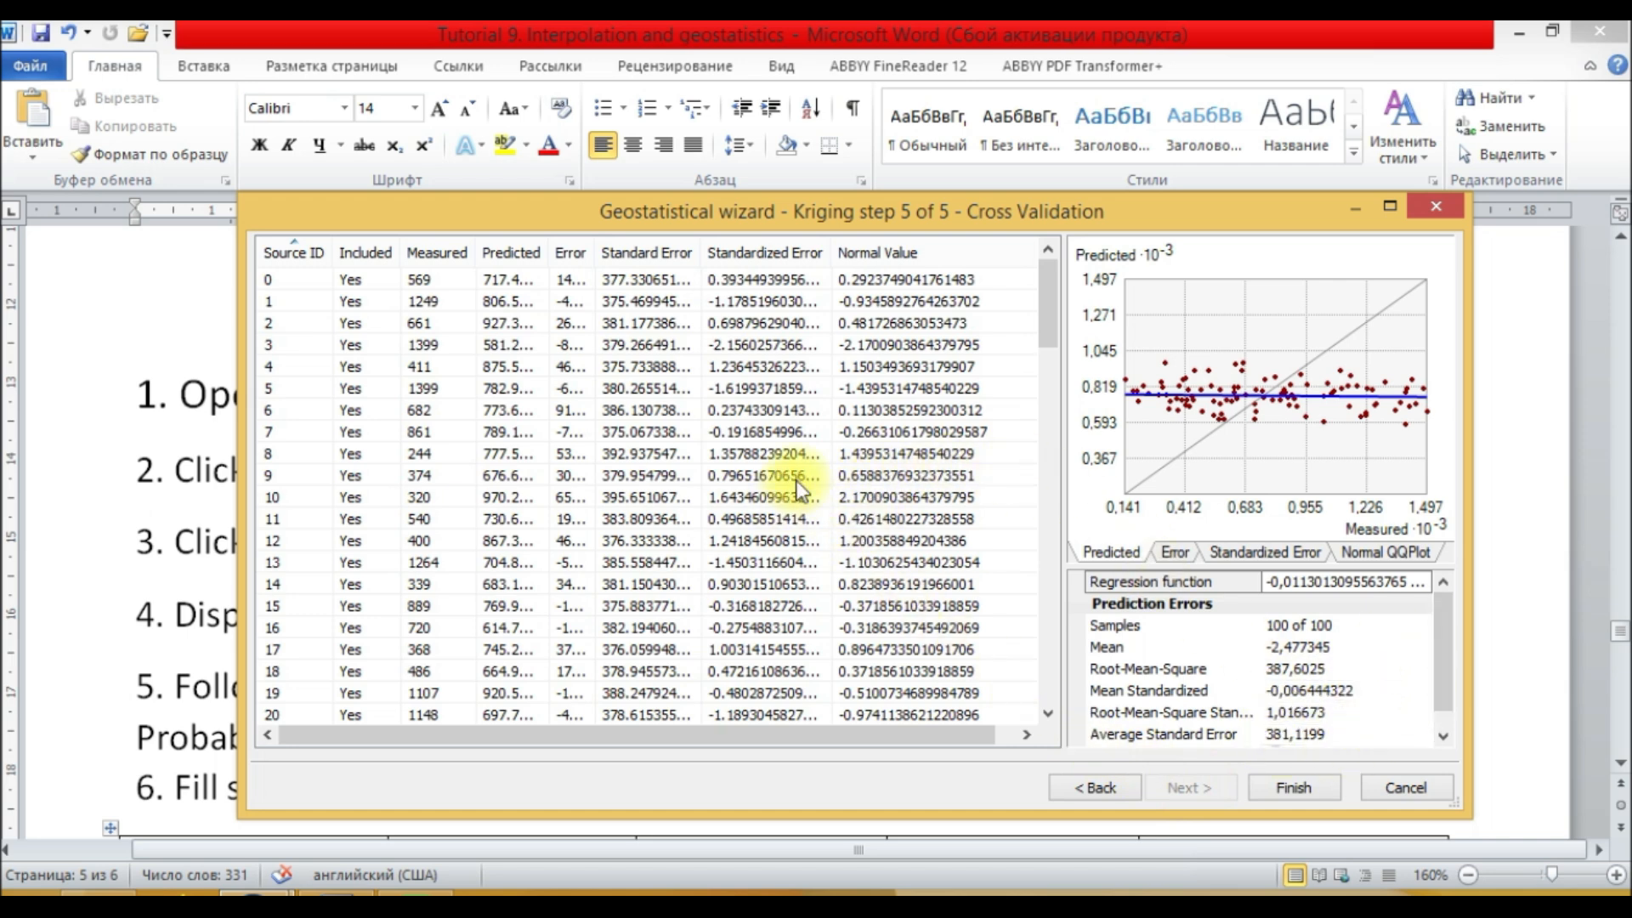
Step: Widen the Included column in the cross-validation results table
{"action": "left_click", "coordinate": [1050, 319]}
{"action": "left_click_drag", "start_coordinate": [332, 253], "coordinate": [399, 254]}
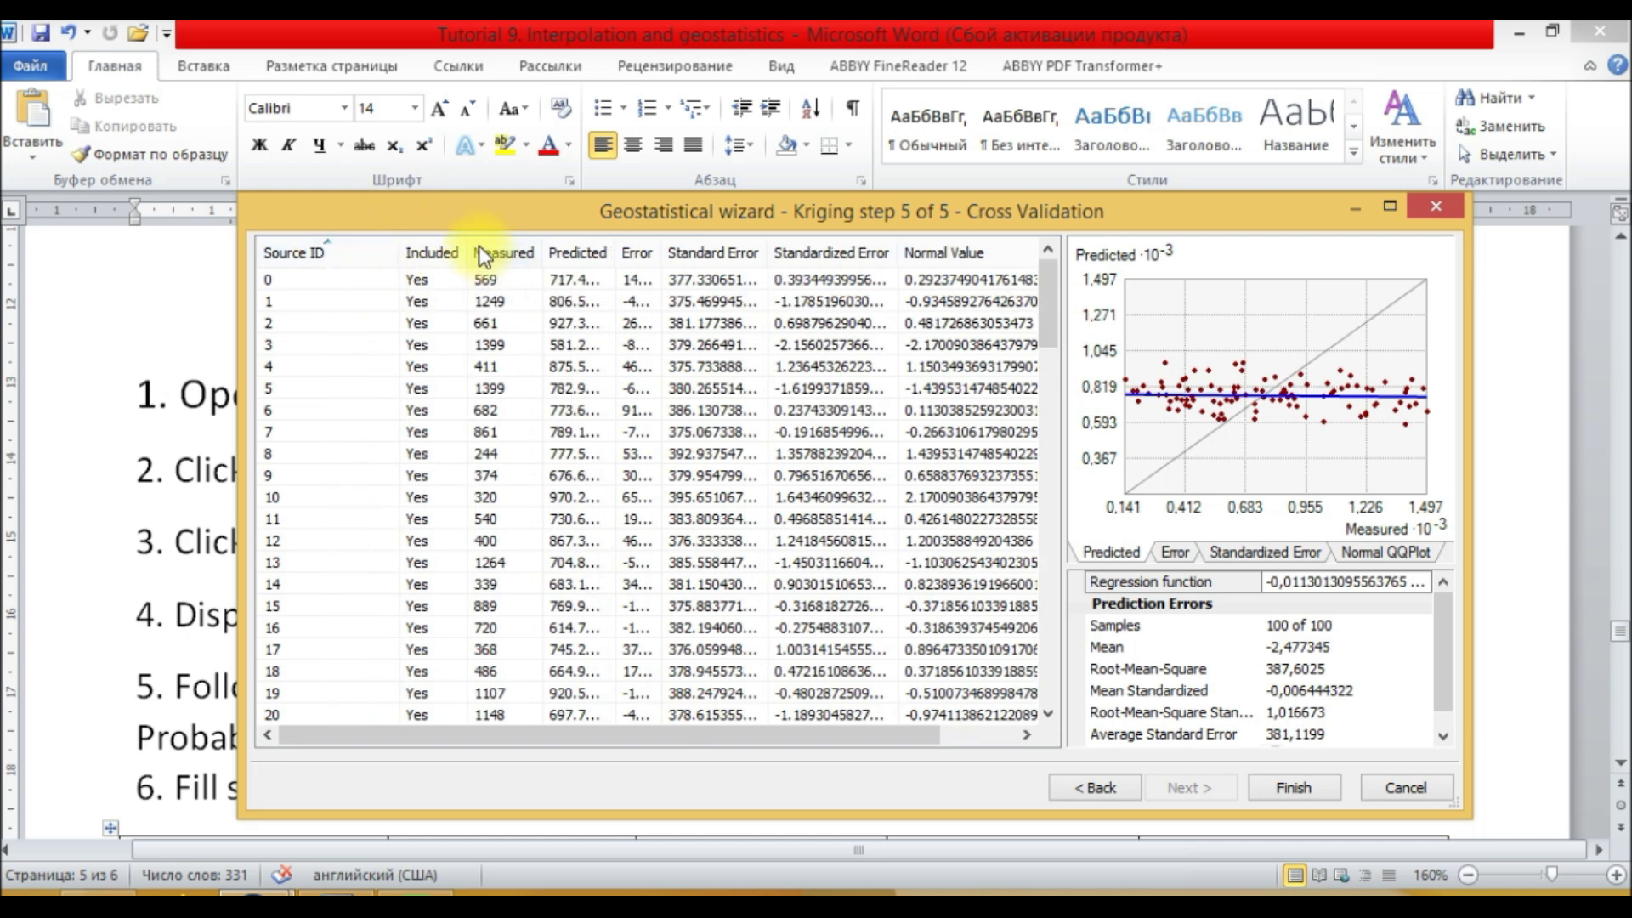
Step: Widen the Measured, Predicted and Error columns of the cross-validation table and select a few point rows
{"action": "left_click_drag", "start_coordinate": [542, 253], "coordinate": [720, 252]}
{"action": "left_click", "coordinate": [493, 280]}
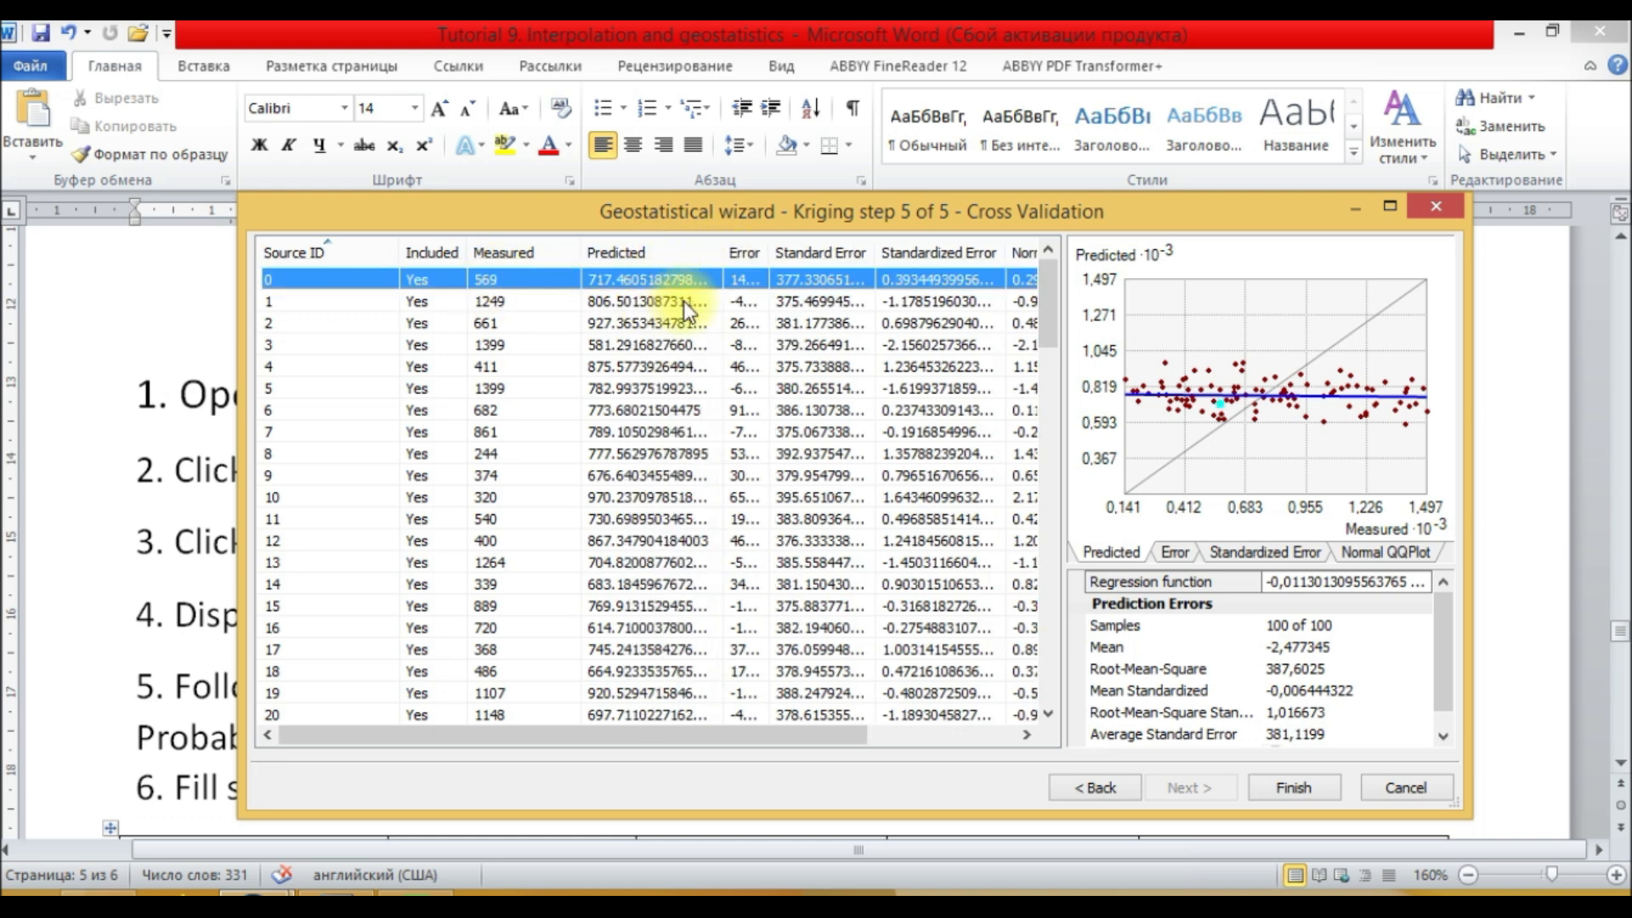
{"action": "left_click_drag", "start_coordinate": [1043, 316], "coordinate": [1008, 268]}
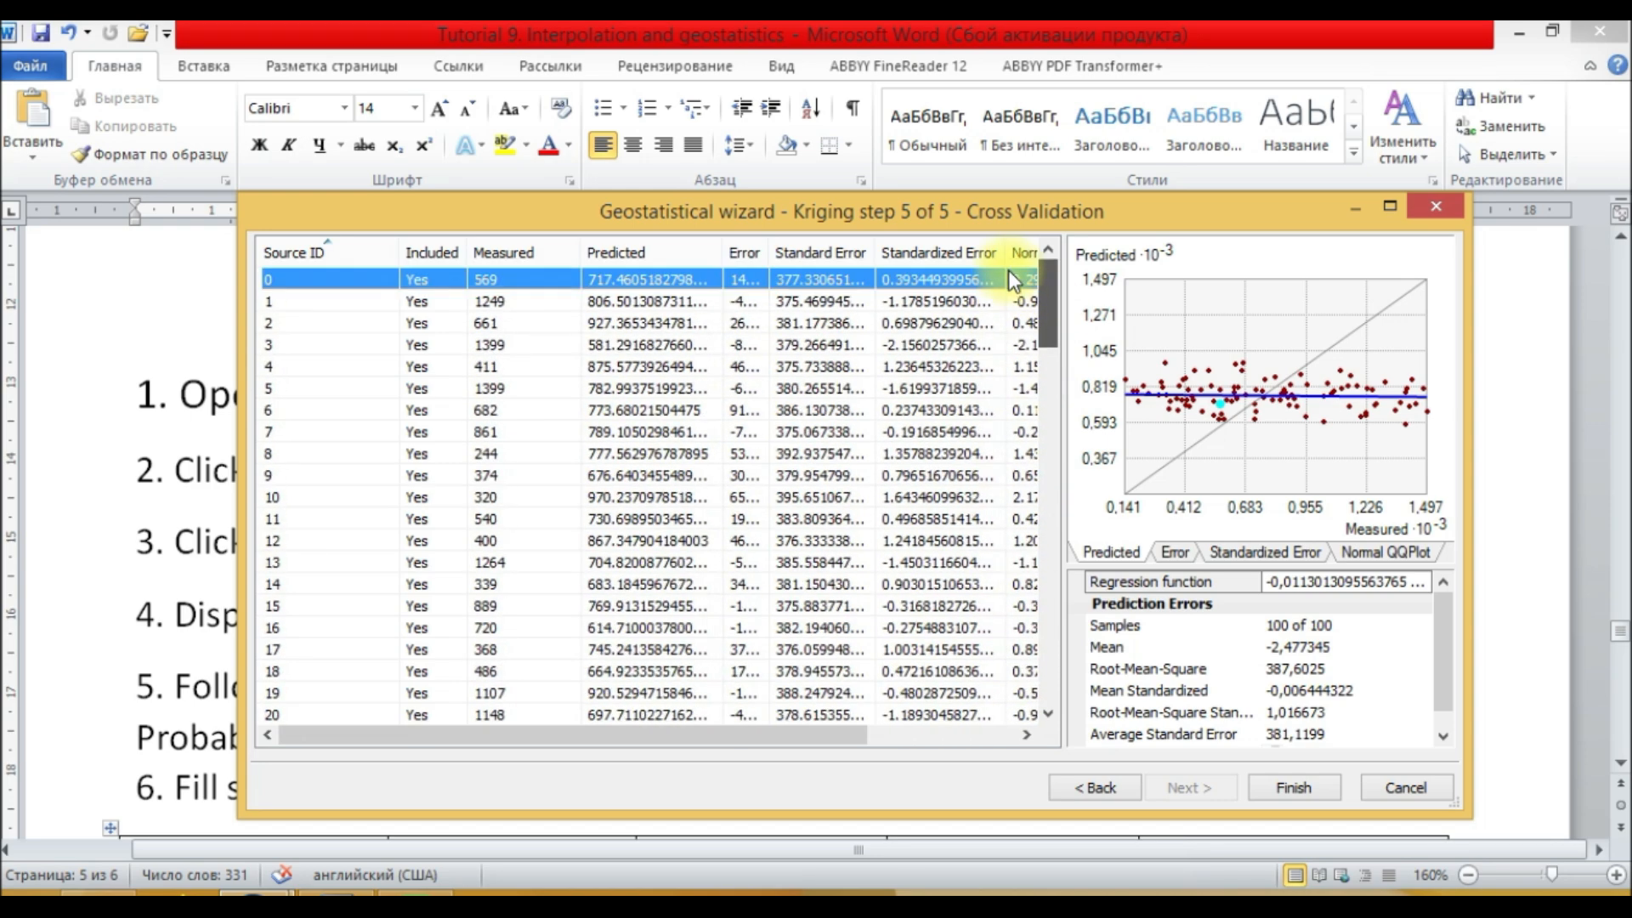
{"action": "left_click", "coordinate": [610, 301]}
{"action": "left_click", "coordinate": [527, 325]}
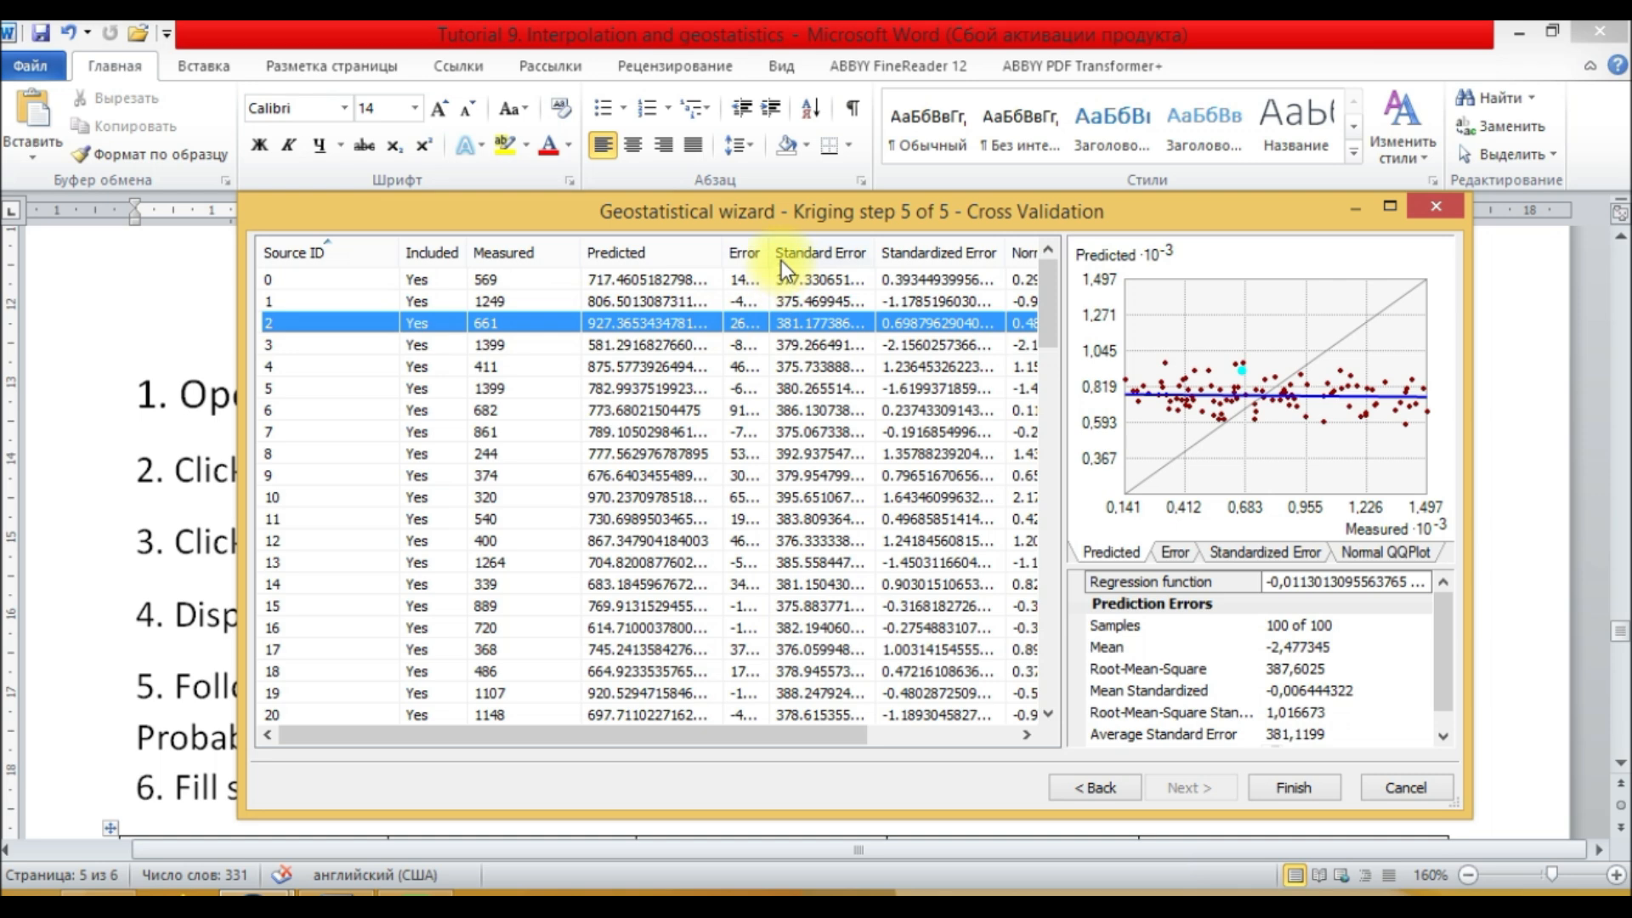
{"action": "left_click_drag", "start_coordinate": [771, 252], "coordinate": [837, 253]}
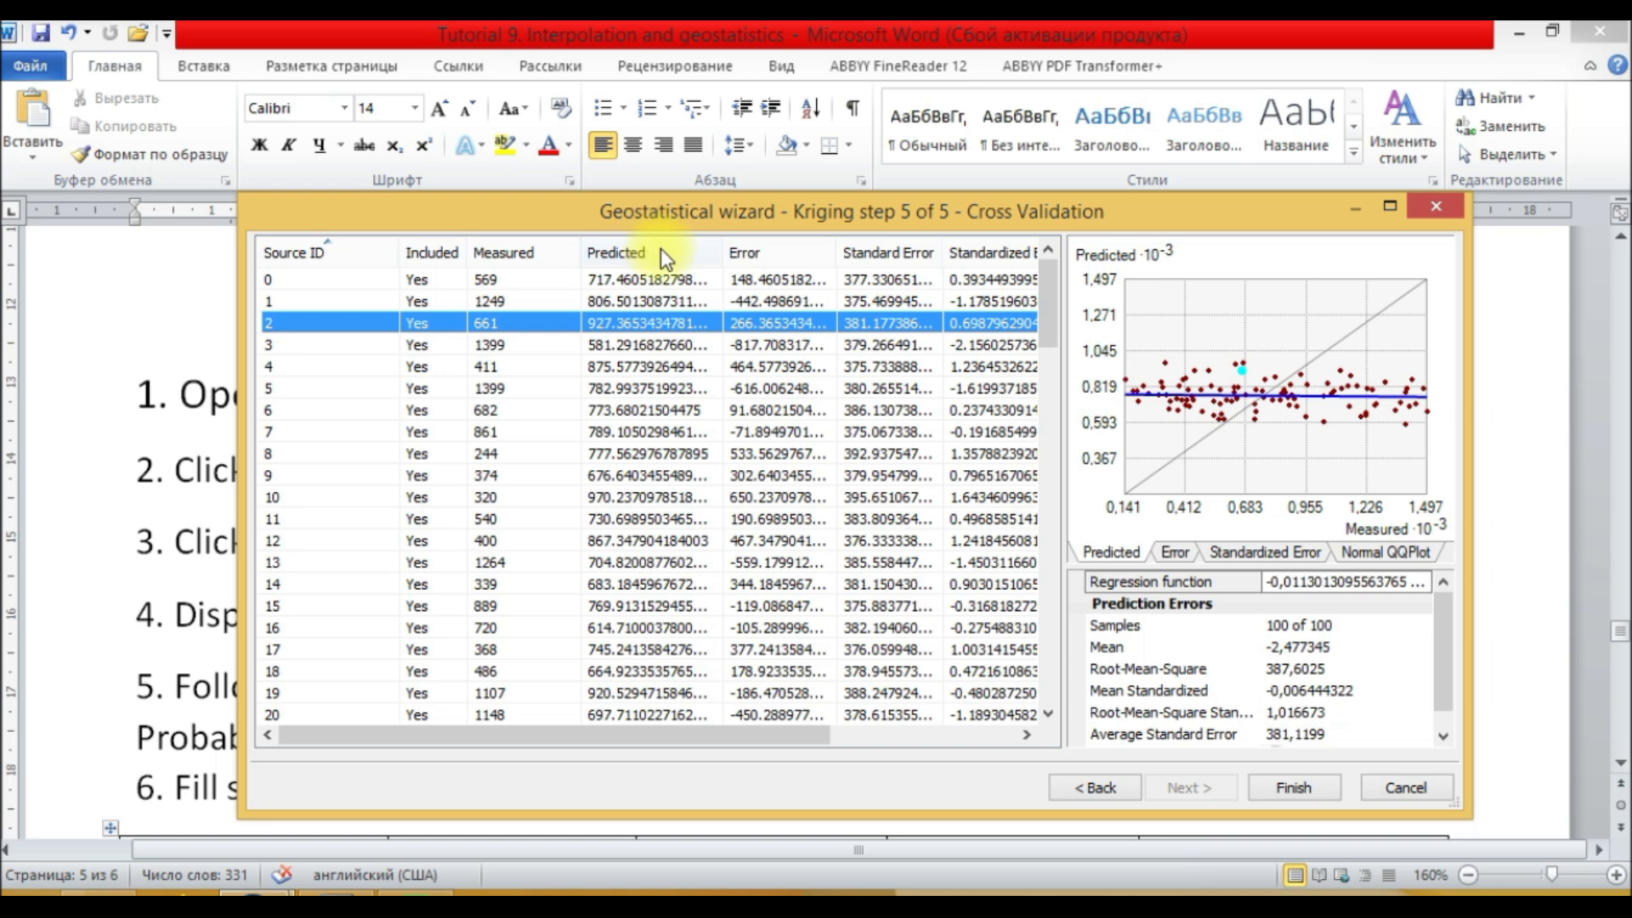
Step: Select individual rows and scroll through the cross-validation table to compare each point's prediction errors
{"action": "left_click", "coordinate": [777, 278]}
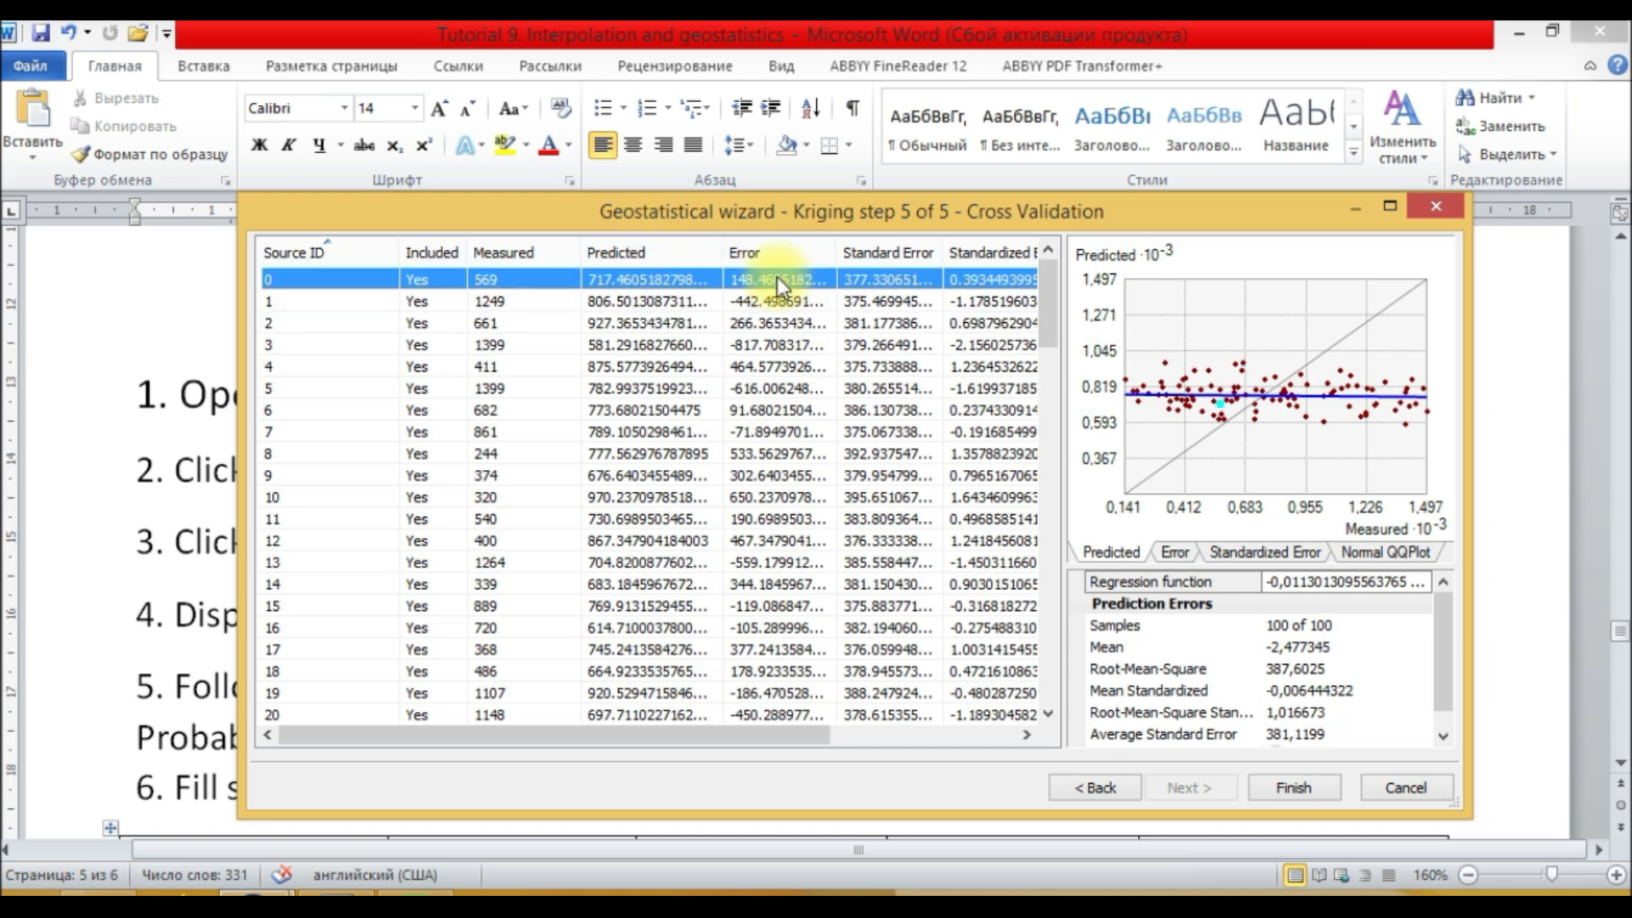
{"action": "left_click", "coordinate": [776, 303]}
{"action": "left_click", "coordinate": [769, 344]}
{"action": "scroll", "coordinate": [777, 482], "scroll_direction": "down", "scroll_amount": 8}
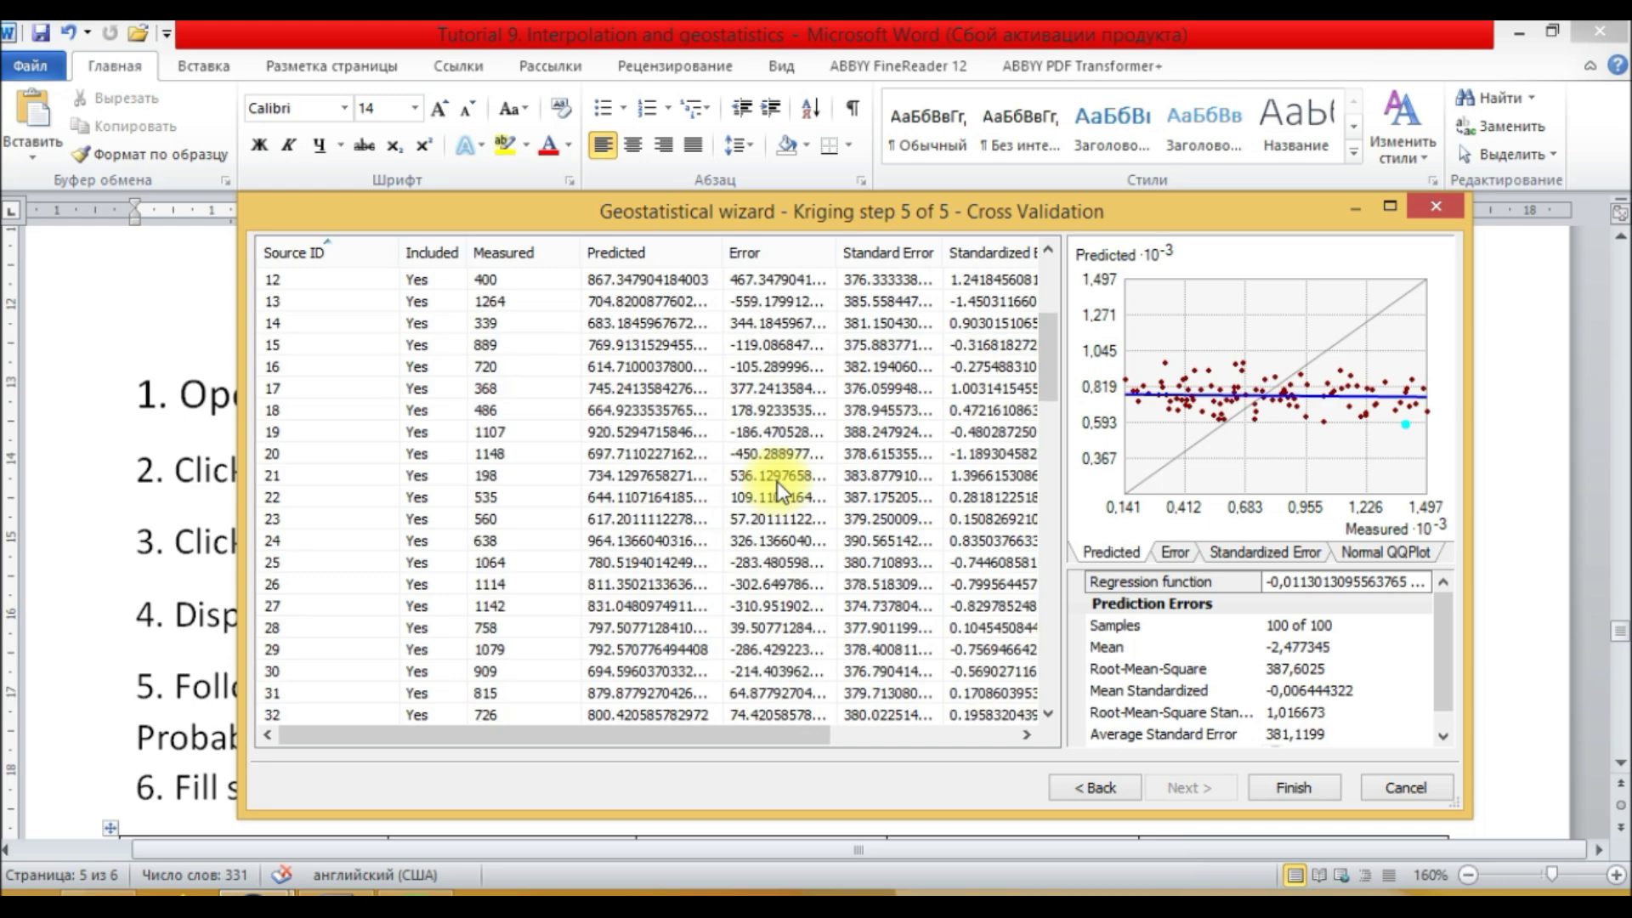
{"action": "scroll", "coordinate": [776, 481], "scroll_direction": "up", "scroll_amount": 6}
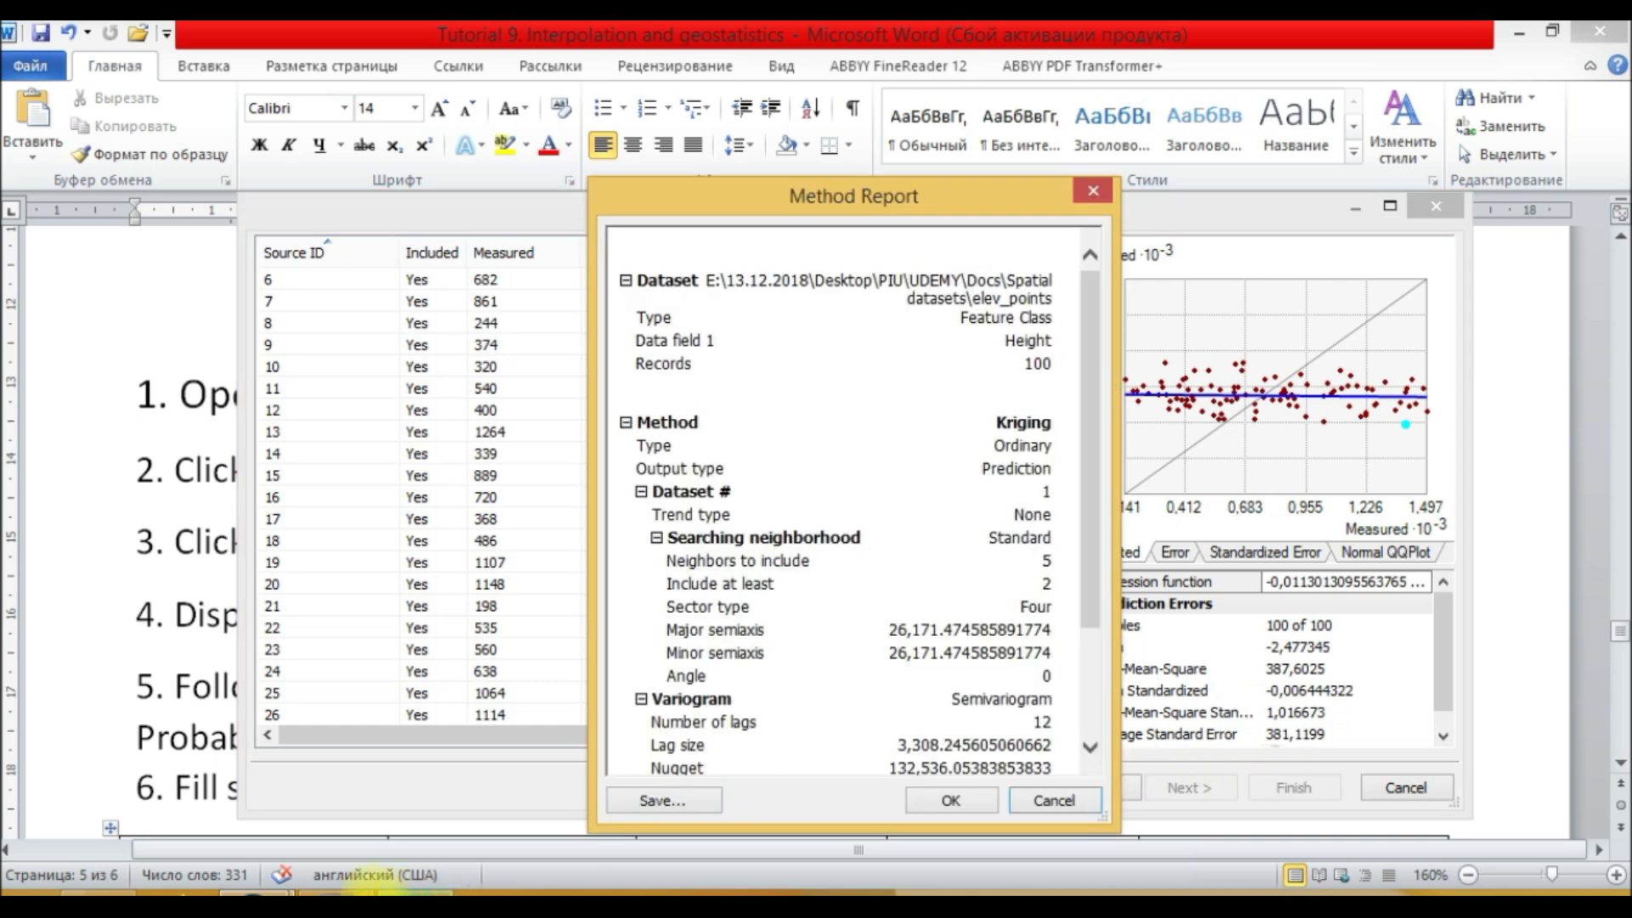
Step: Review the kriging method report and confirm it to create the Kriging prediction layer
{"action": "mouse_move", "coordinate": [259, 888]}
{"action": "left_click", "coordinate": [247, 797]}
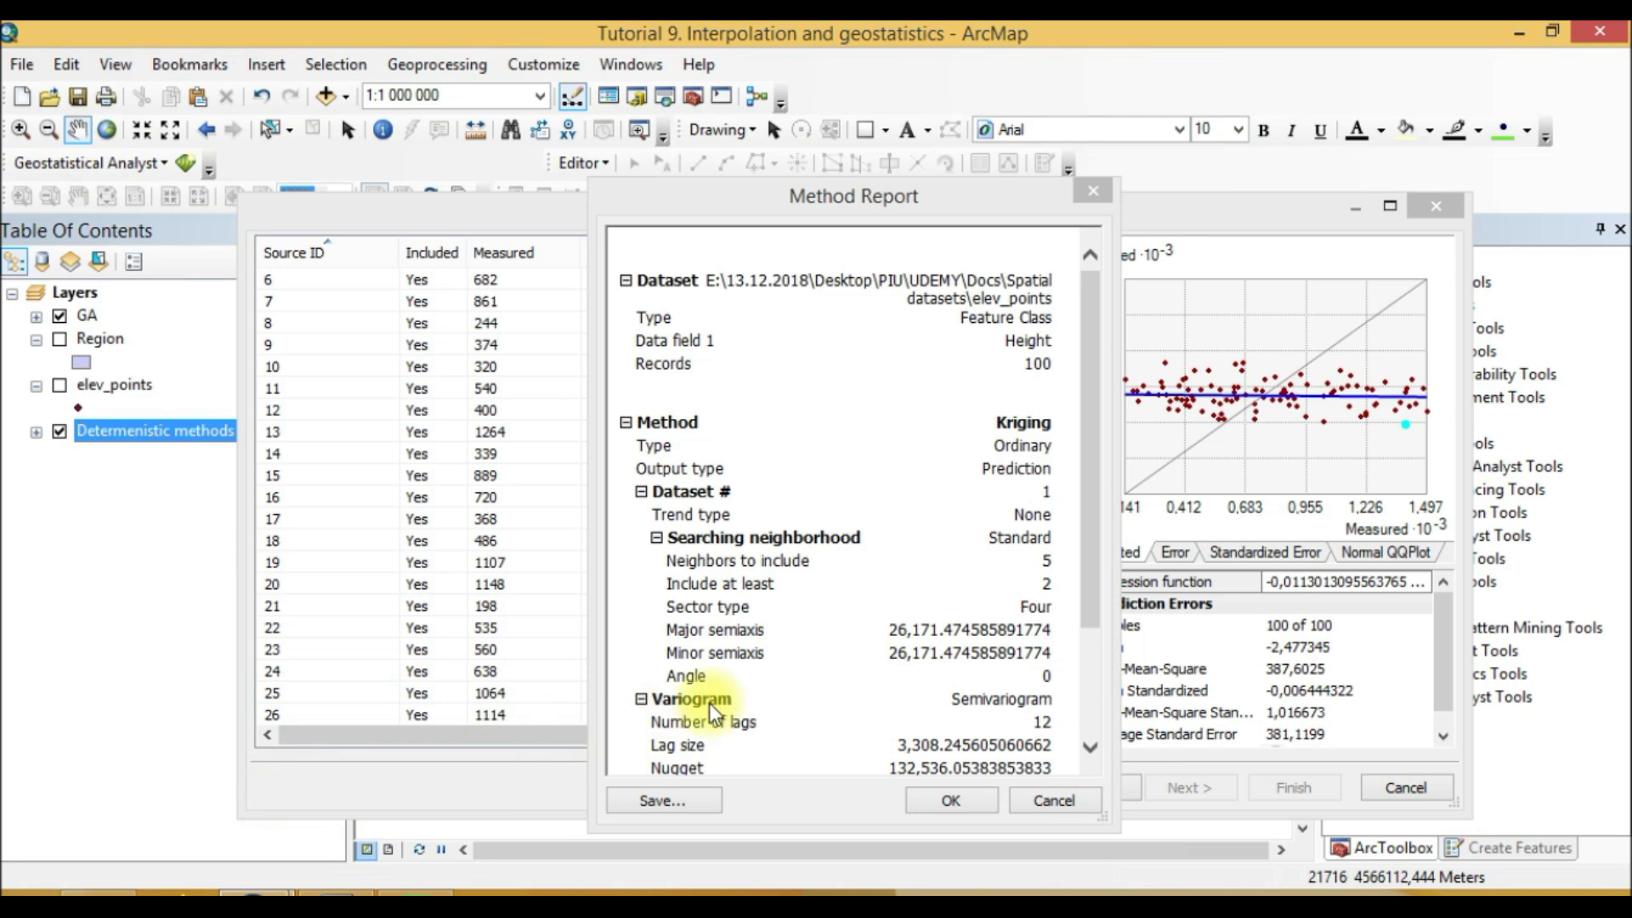
{"action": "left_click_drag", "start_coordinate": [814, 199], "coordinate": [356, 62]}
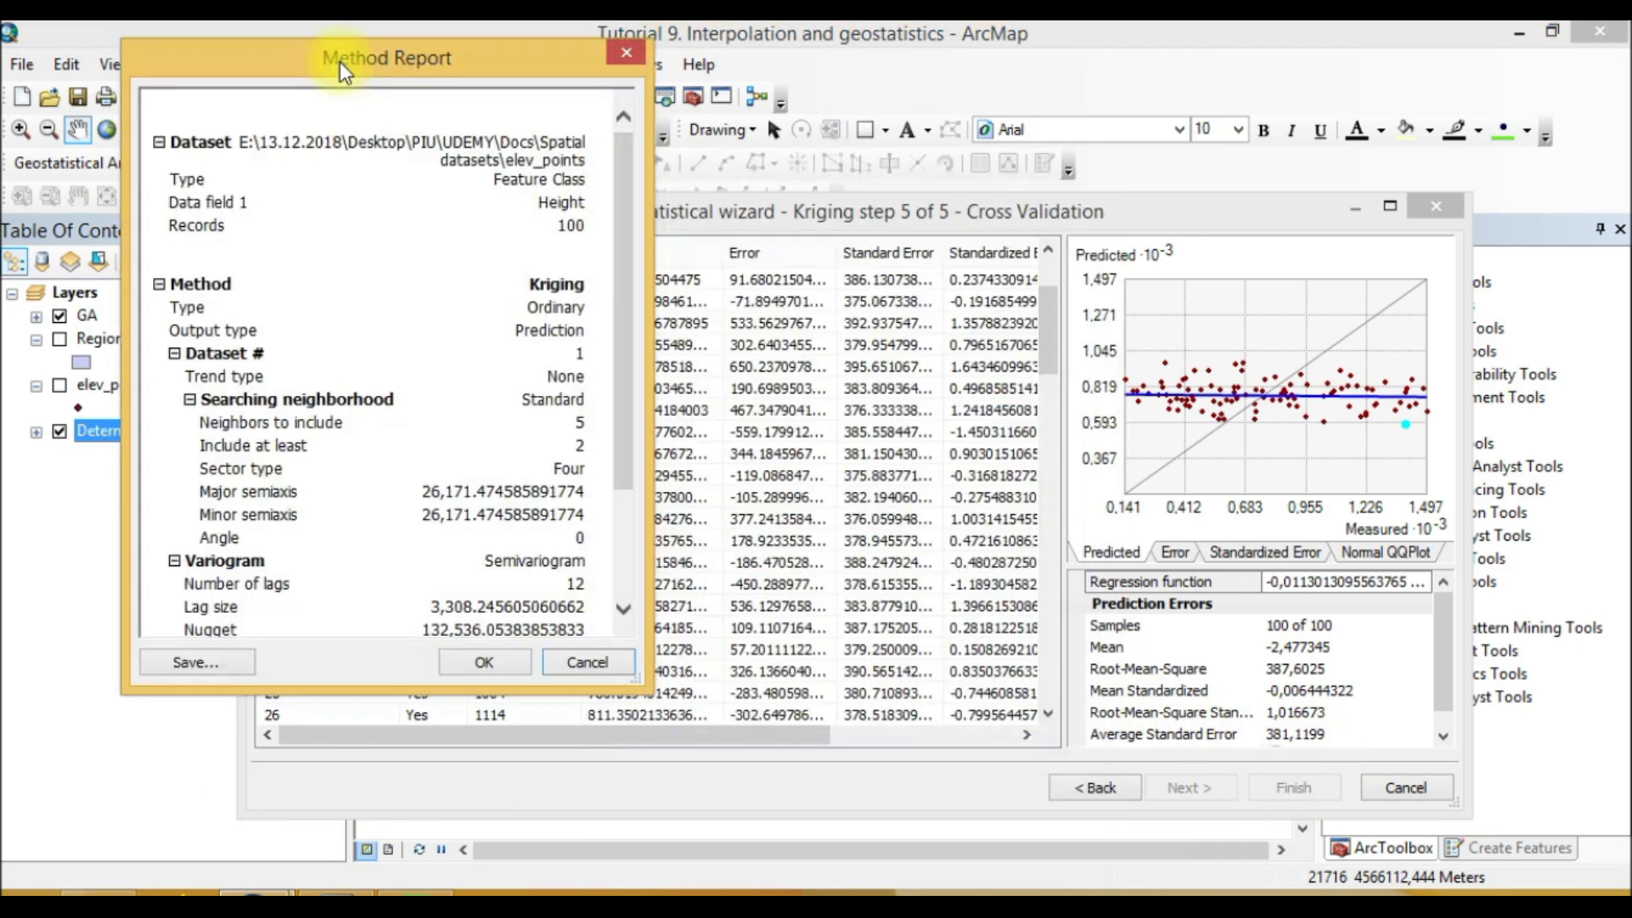
{"action": "left_click", "coordinate": [488, 665]}
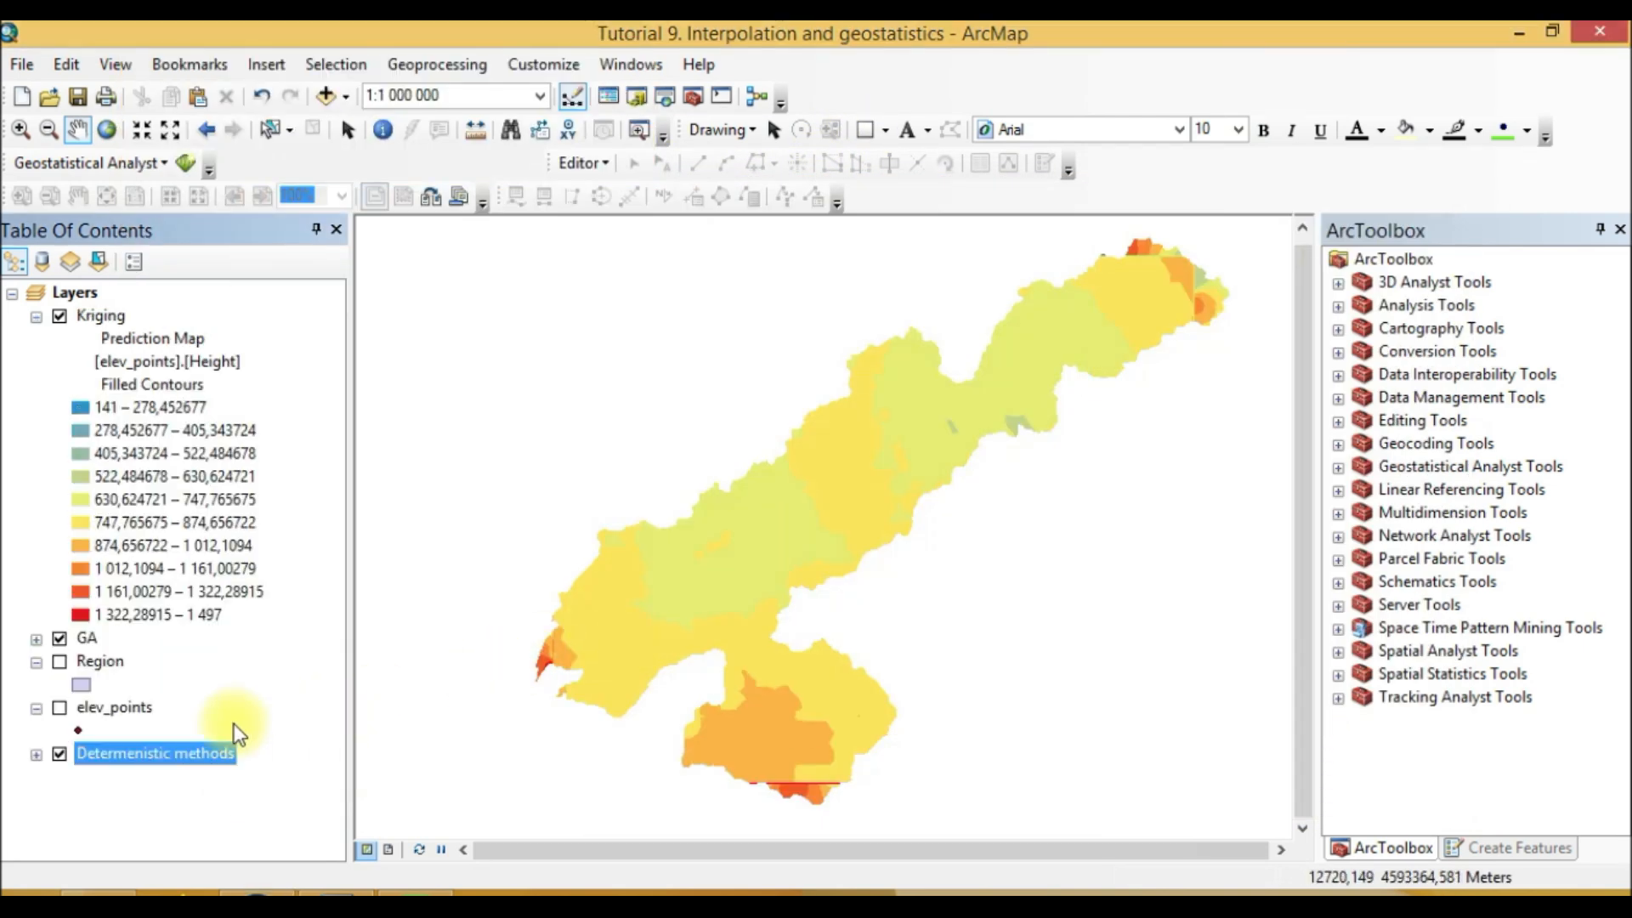
Step: Hide the GA and Determenistic methods layers so only the Kriging prediction map shows
{"action": "left_click", "coordinate": [109, 316]}
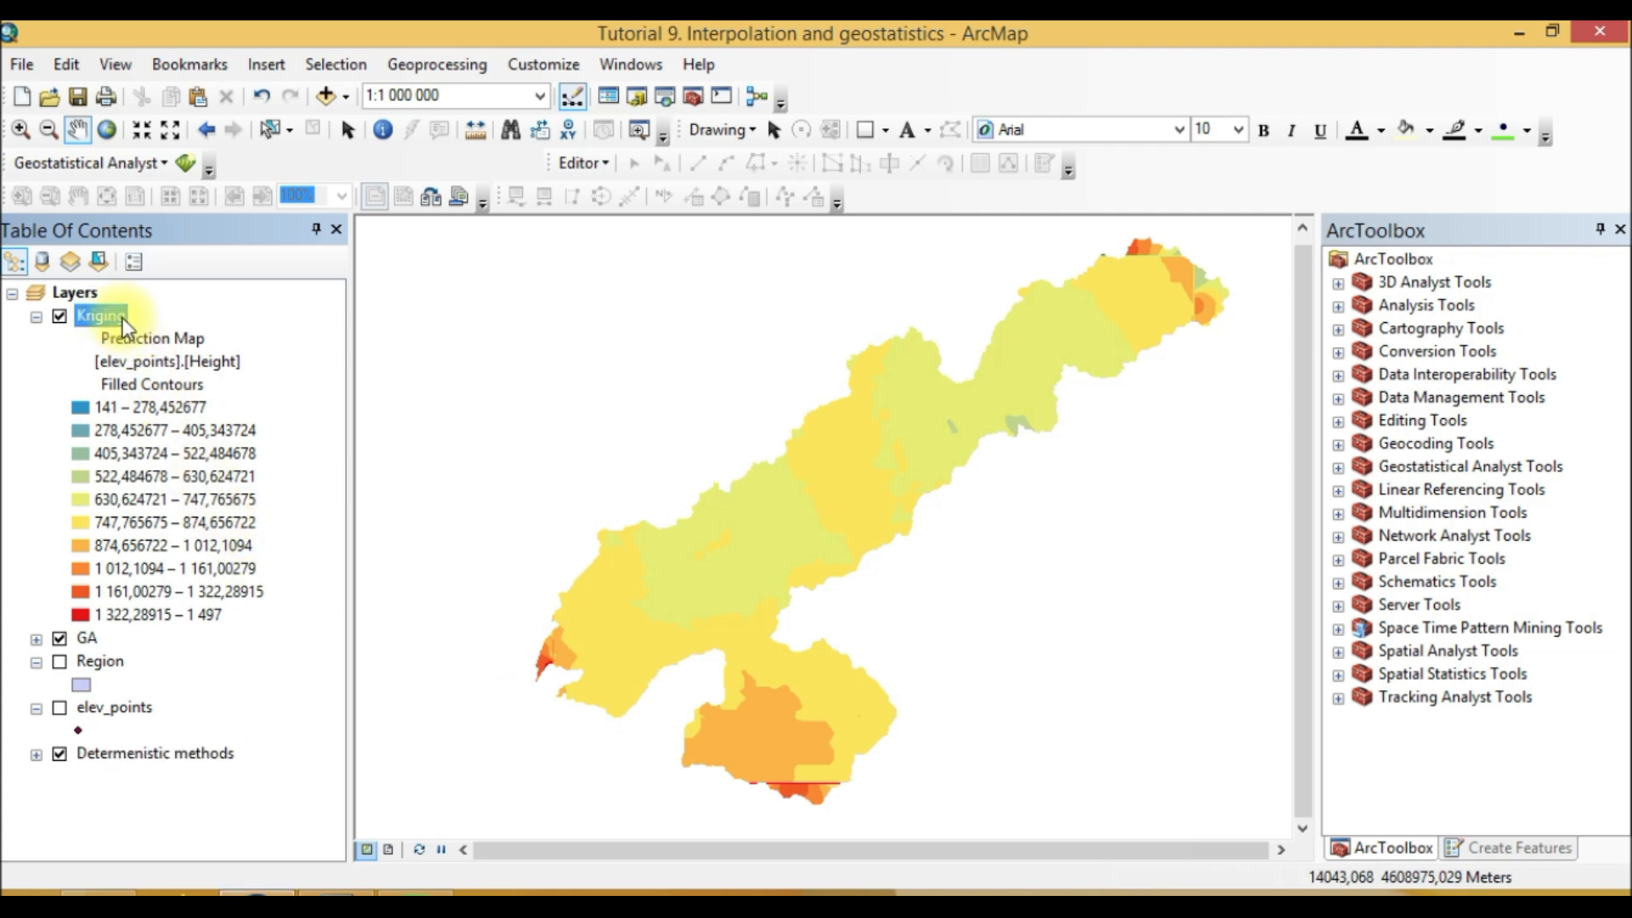
{"action": "left_click", "coordinate": [60, 639]}
{"action": "left_click", "coordinate": [59, 753]}
{"action": "left_click_drag", "start_coordinate": [753, 557], "coordinate": [662, 554]}
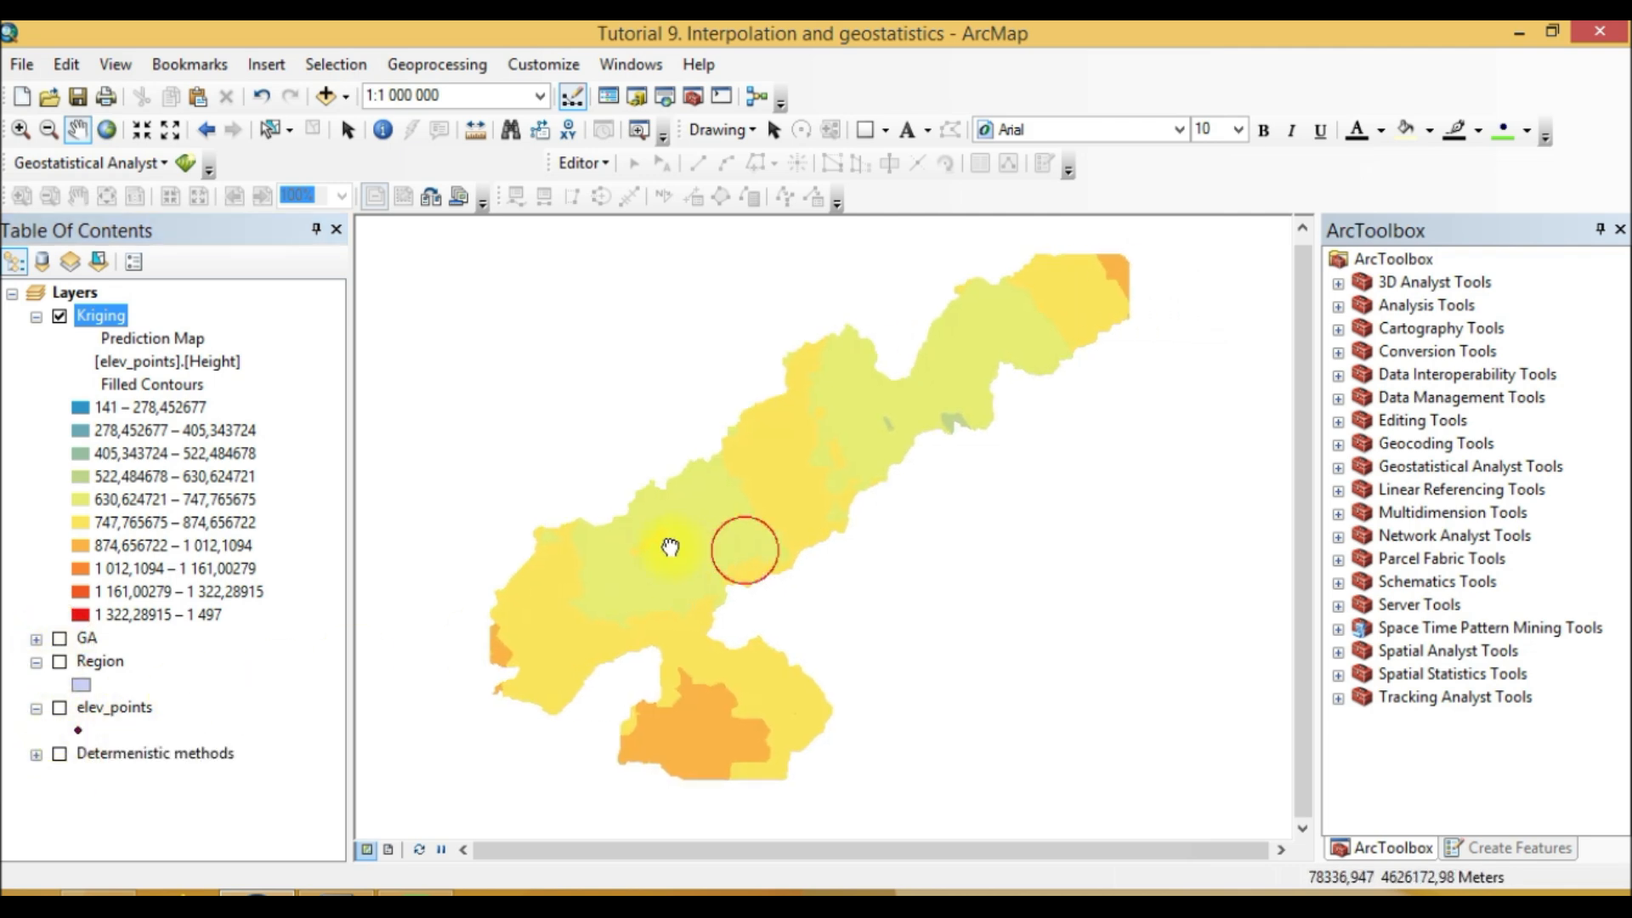
Step: Clip the data frame to the outline of the Region features
{"action": "right_click", "coordinate": [86, 299]}
{"action": "left_click", "coordinate": [204, 852]}
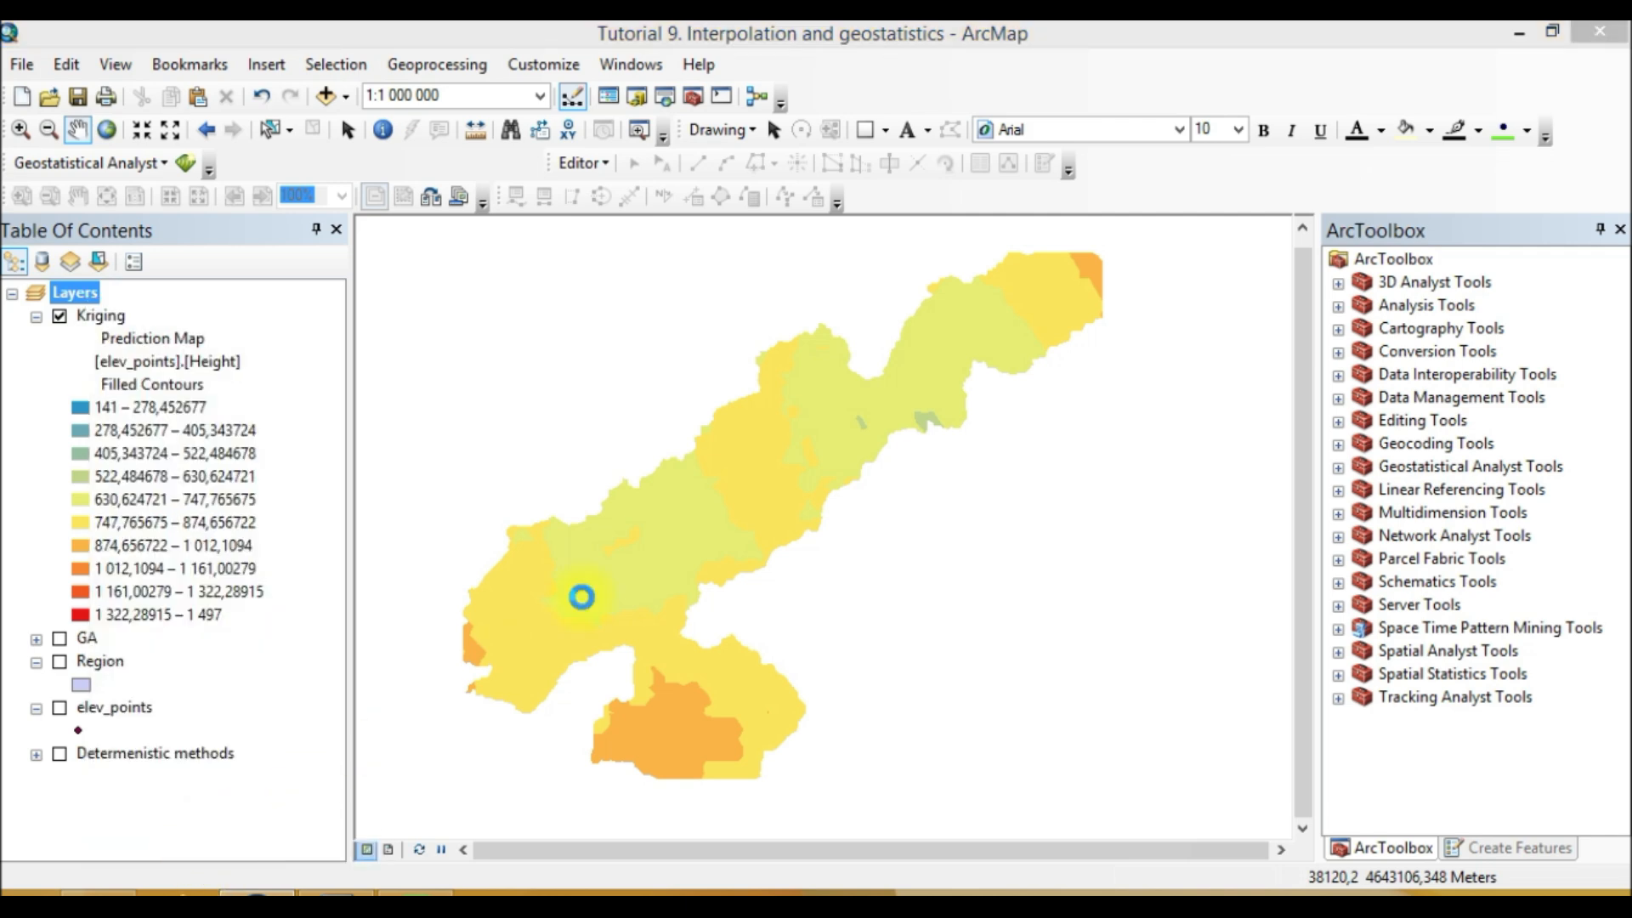
{"action": "left_click", "coordinate": [931, 595]}
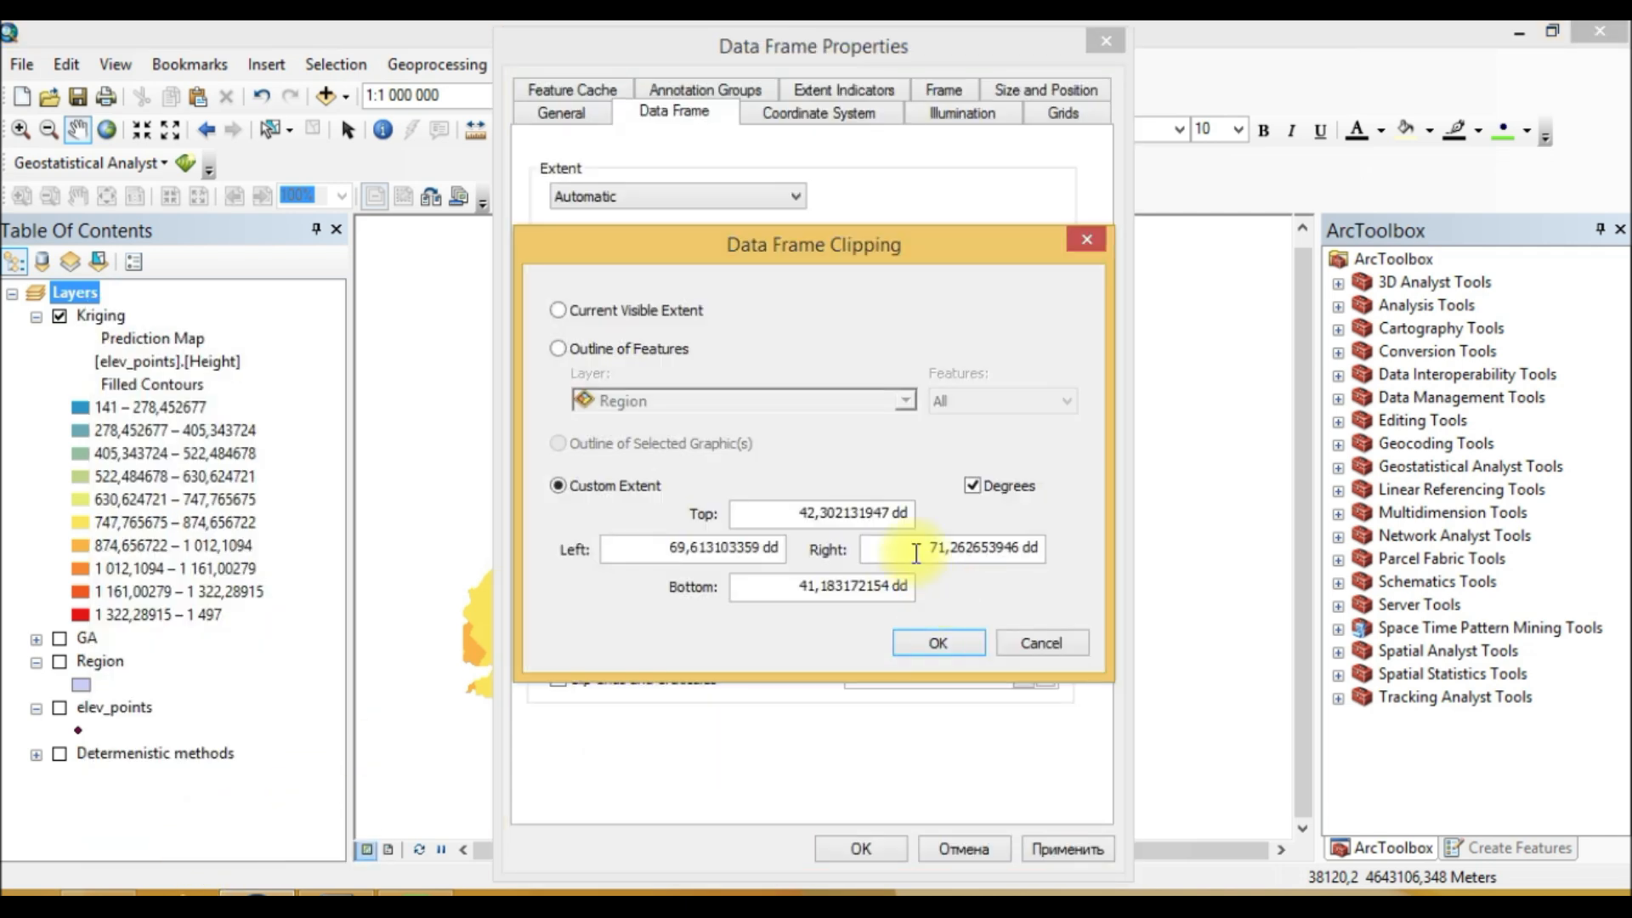
{"action": "left_click", "coordinate": [650, 350]}
{"action": "left_click", "coordinate": [934, 644]}
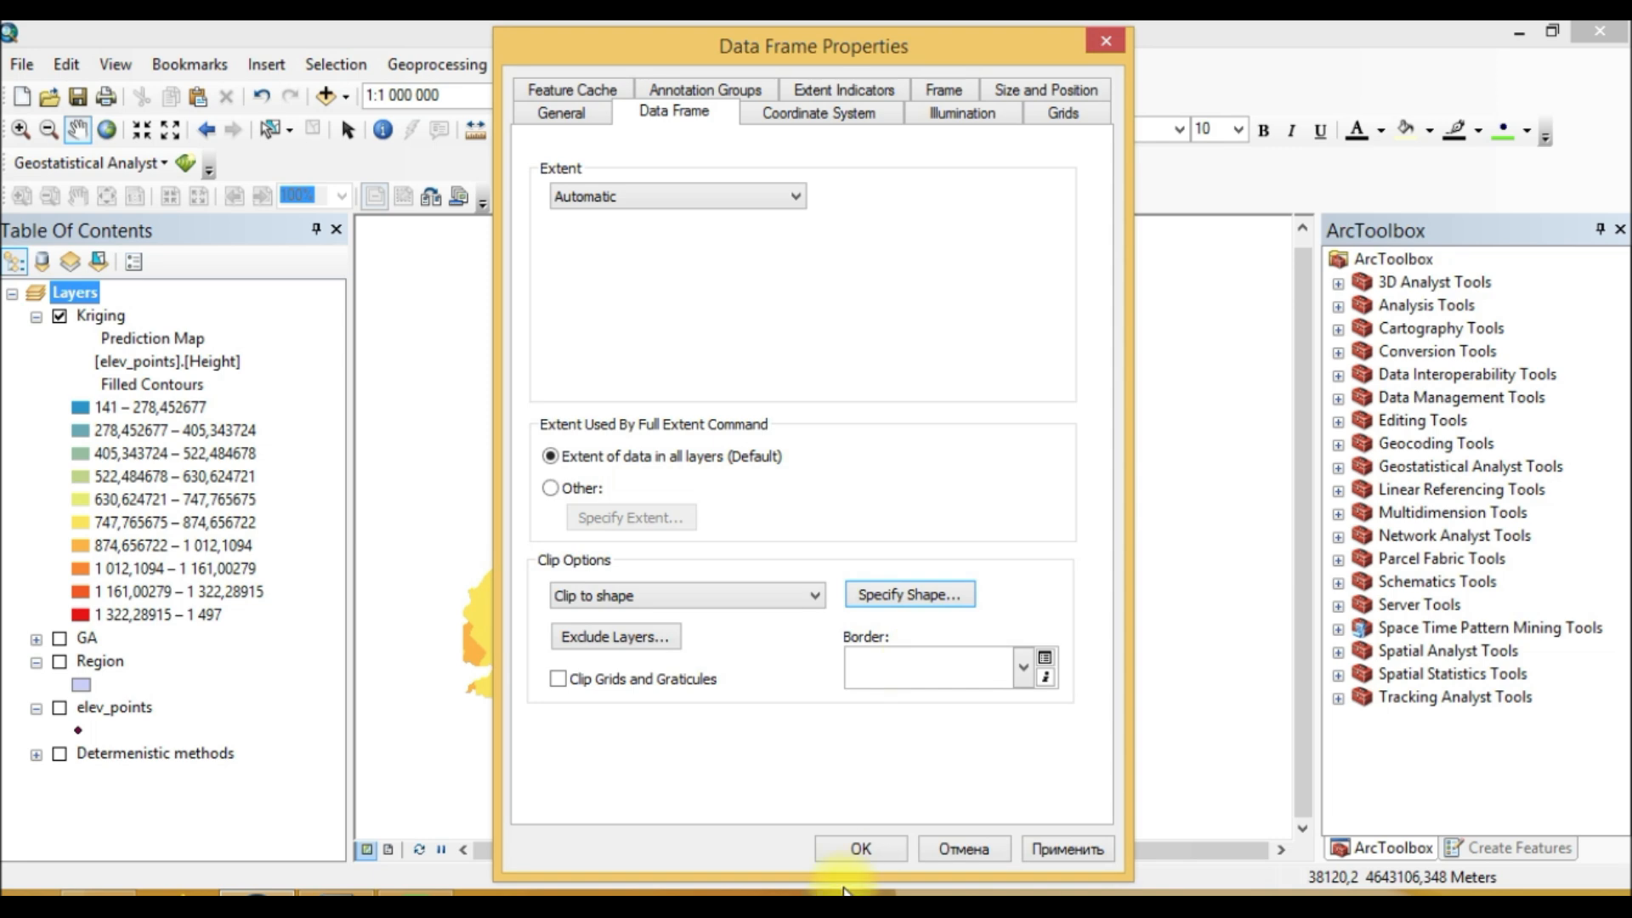
{"action": "left_click", "coordinate": [876, 860]}
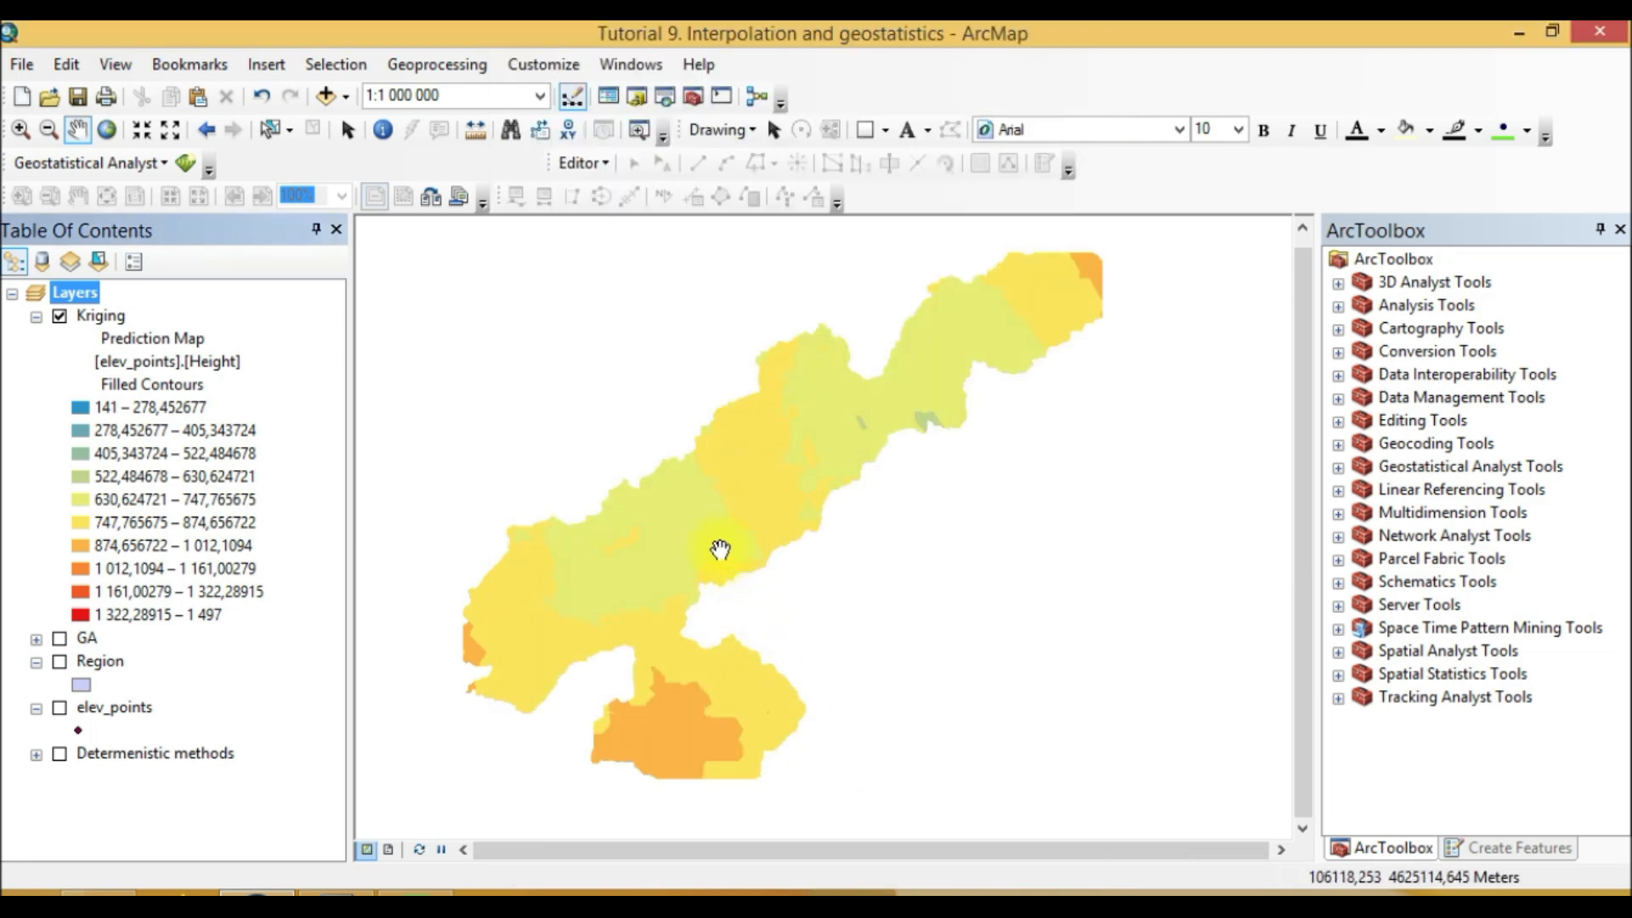
{"action": "left_click_drag", "start_coordinate": [556, 603], "coordinate": [630, 576]}
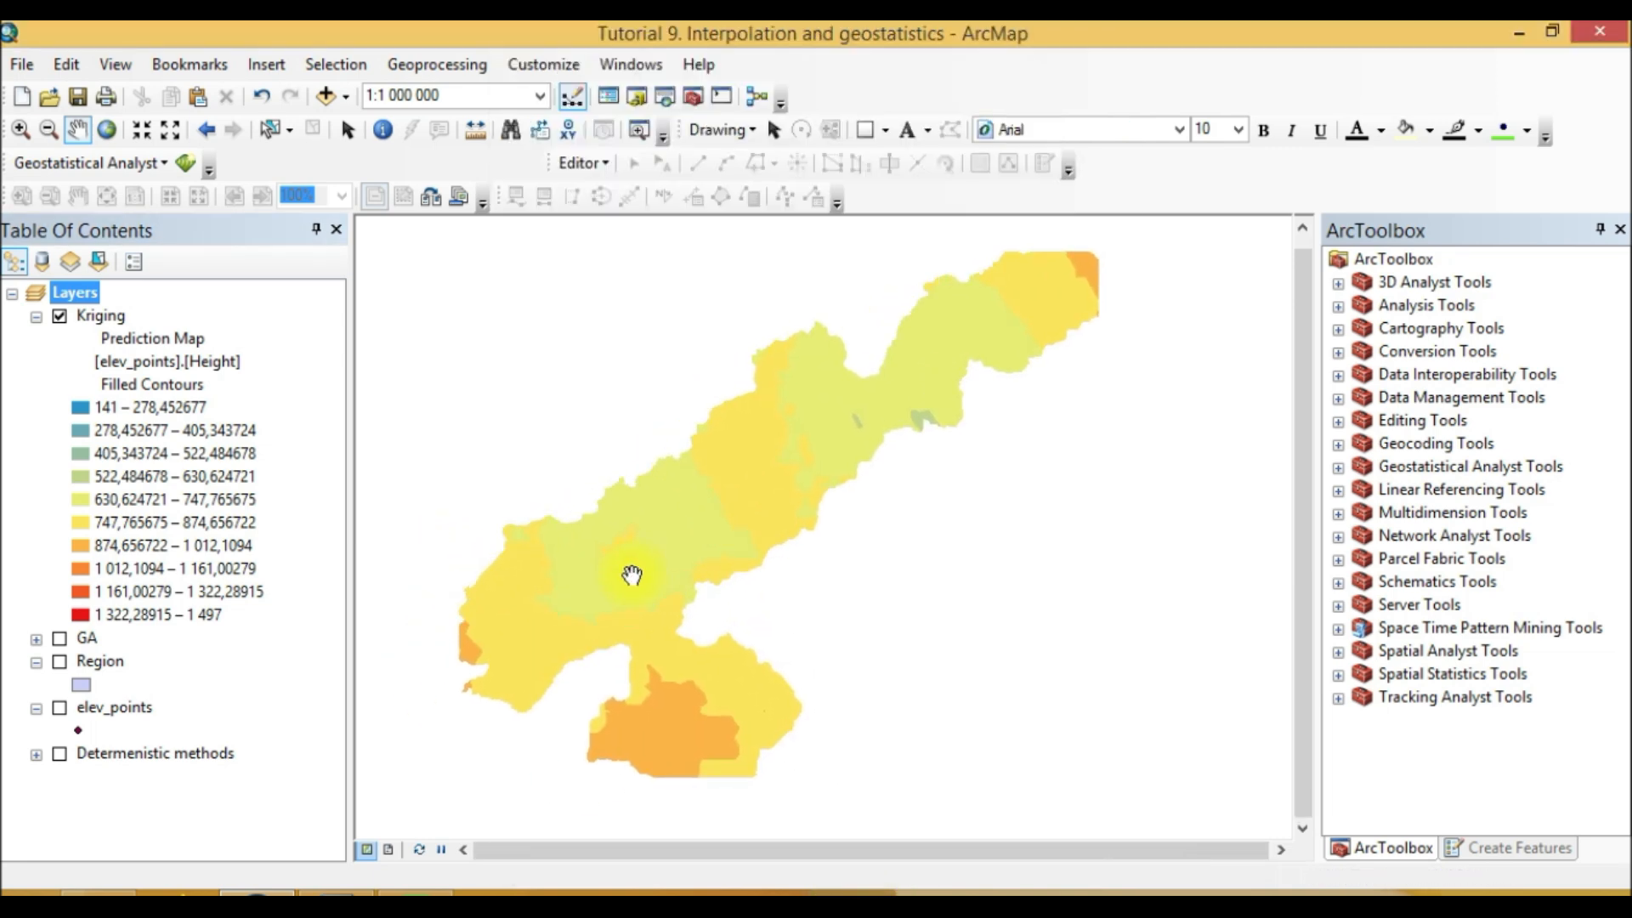
Step: Set the Kriging layer's extent to the rectangular extent of Region
{"action": "right_click", "coordinate": [106, 315]}
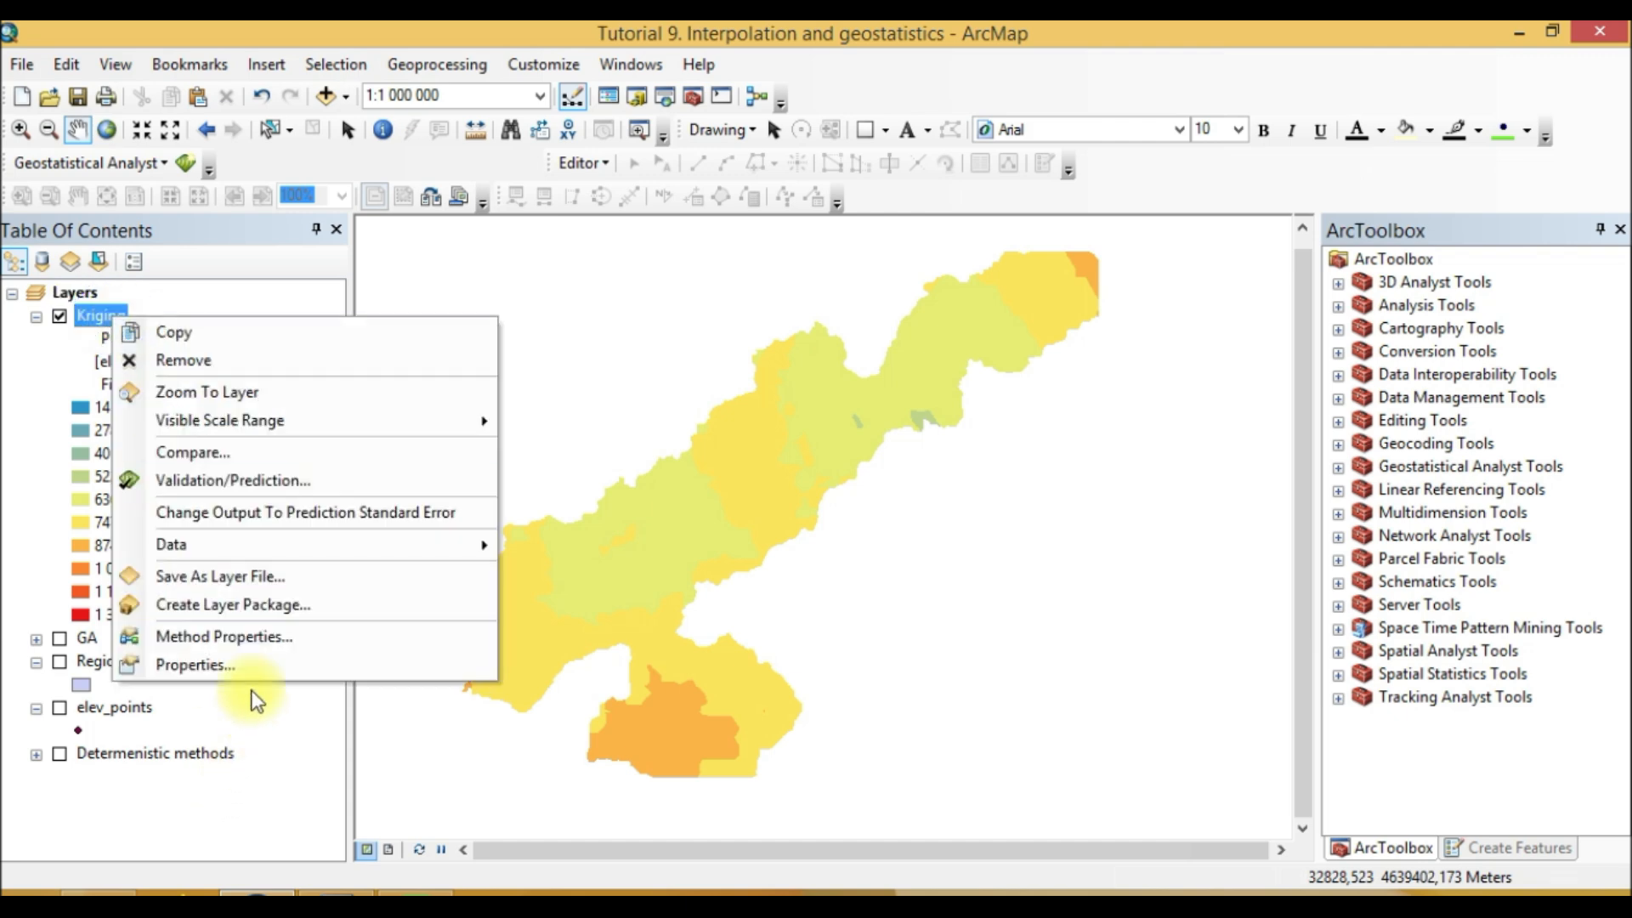
{"action": "left_click", "coordinate": [273, 663]}
{"action": "left_click", "coordinate": [721, 195]}
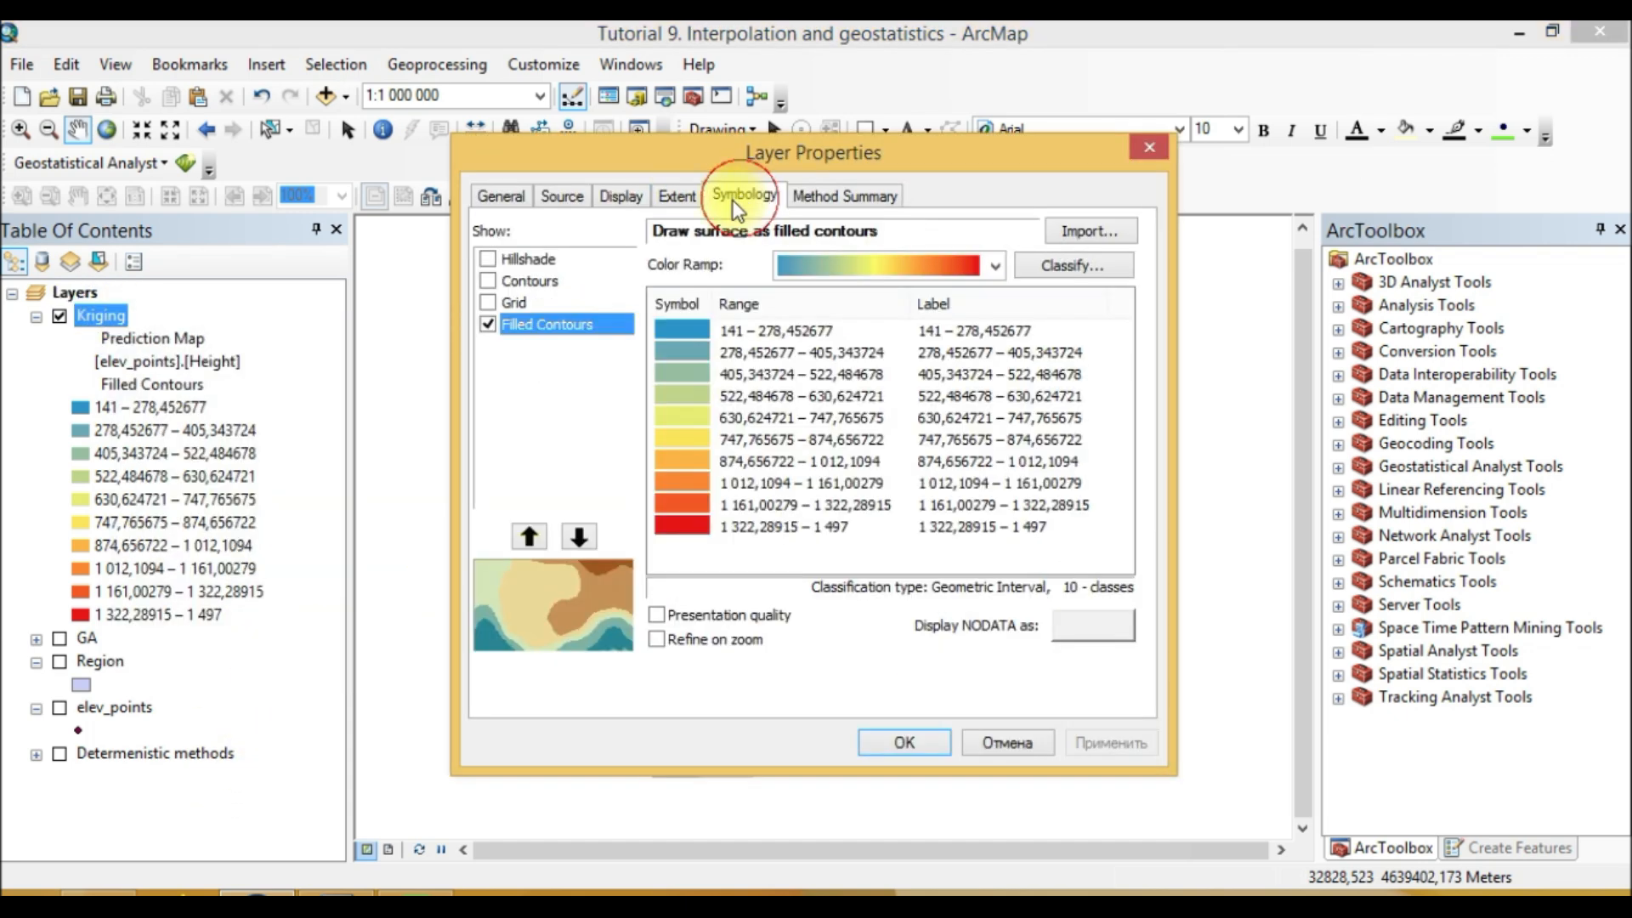
{"action": "left_click", "coordinate": [680, 196]}
{"action": "left_click", "coordinate": [882, 293]}
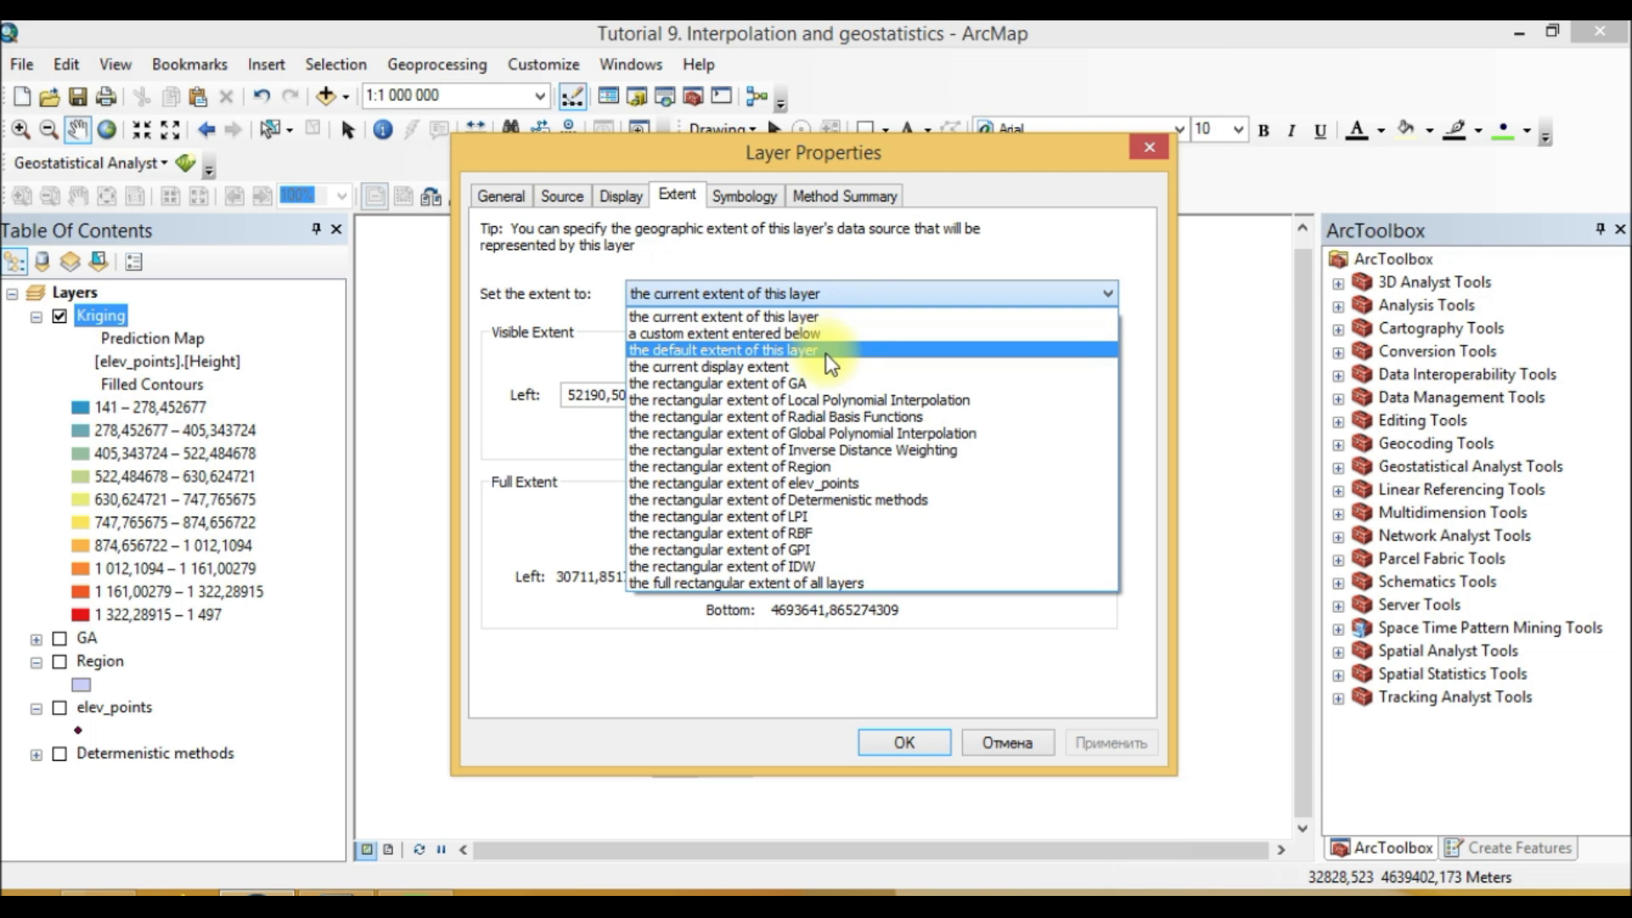
{"action": "left_click", "coordinate": [731, 467]}
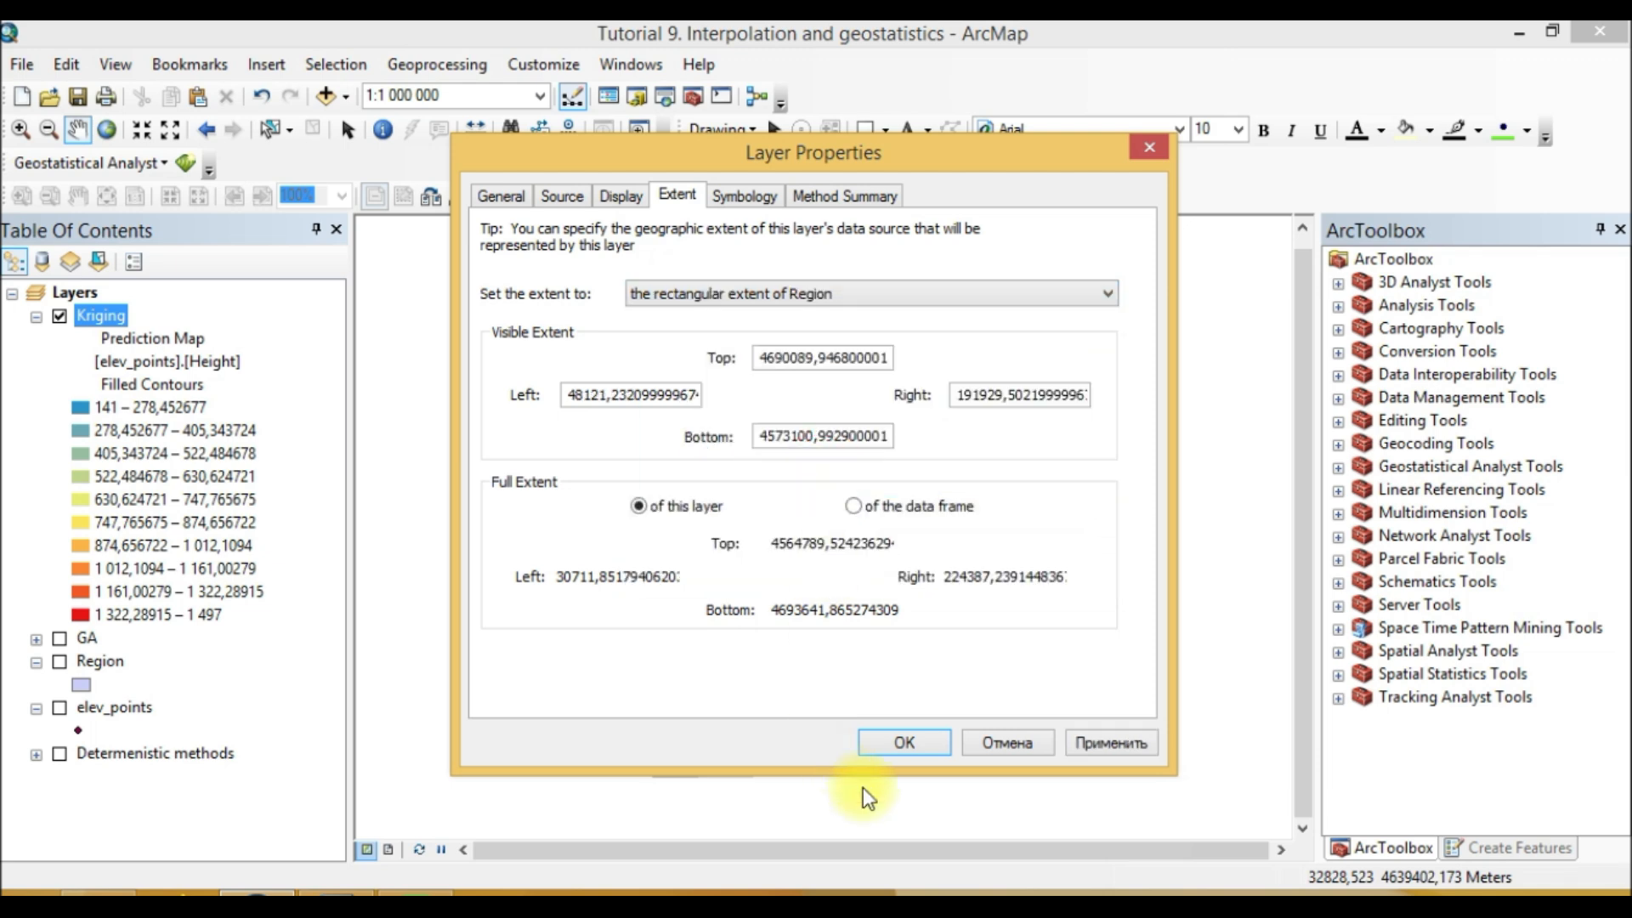
{"action": "left_click", "coordinate": [903, 743]}
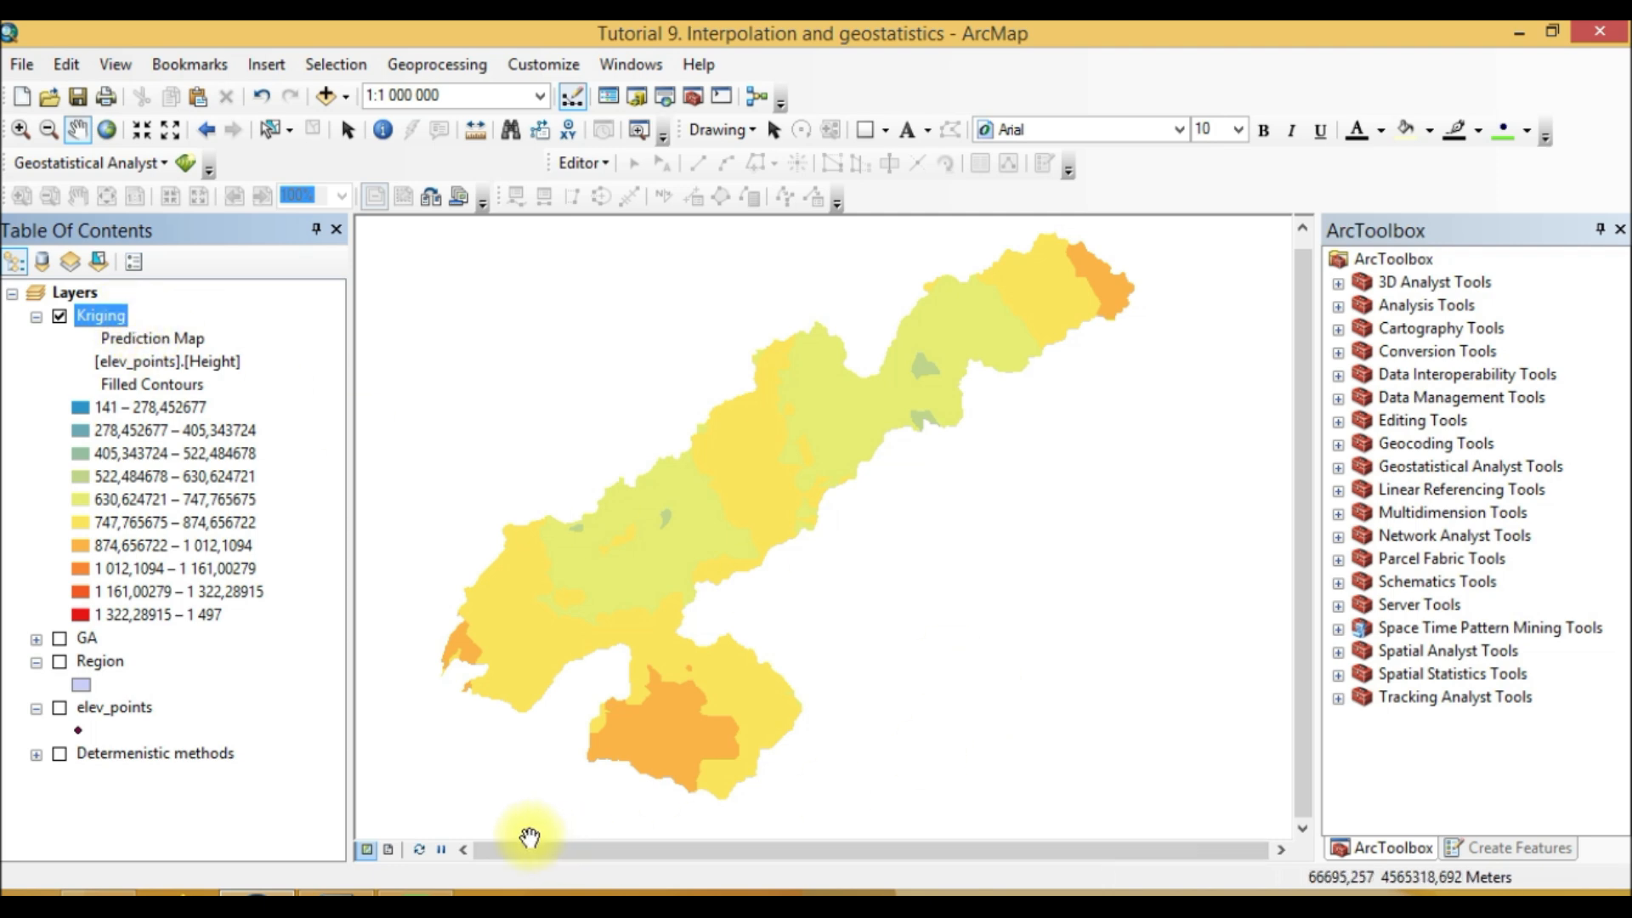
Step: Start a new Kriging / CoKriging run in the Geostatistical Wizard on elev_points with Height as the data field
{"action": "left_click", "coordinate": [183, 164]}
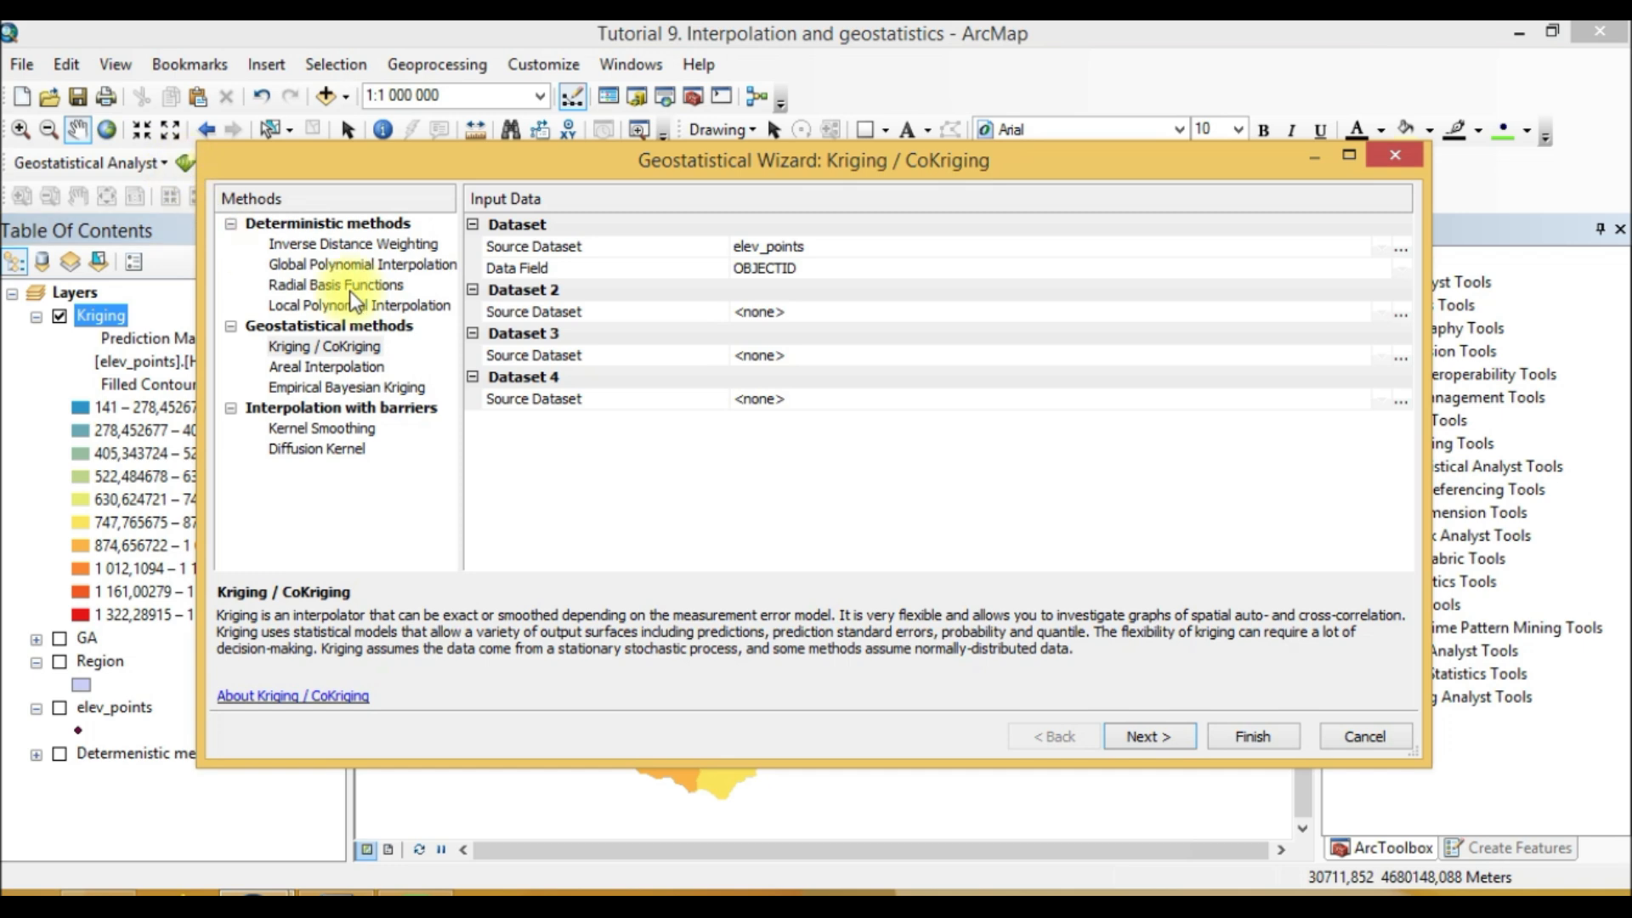
{"action": "left_click", "coordinate": [360, 347]}
{"action": "left_click", "coordinate": [833, 270]}
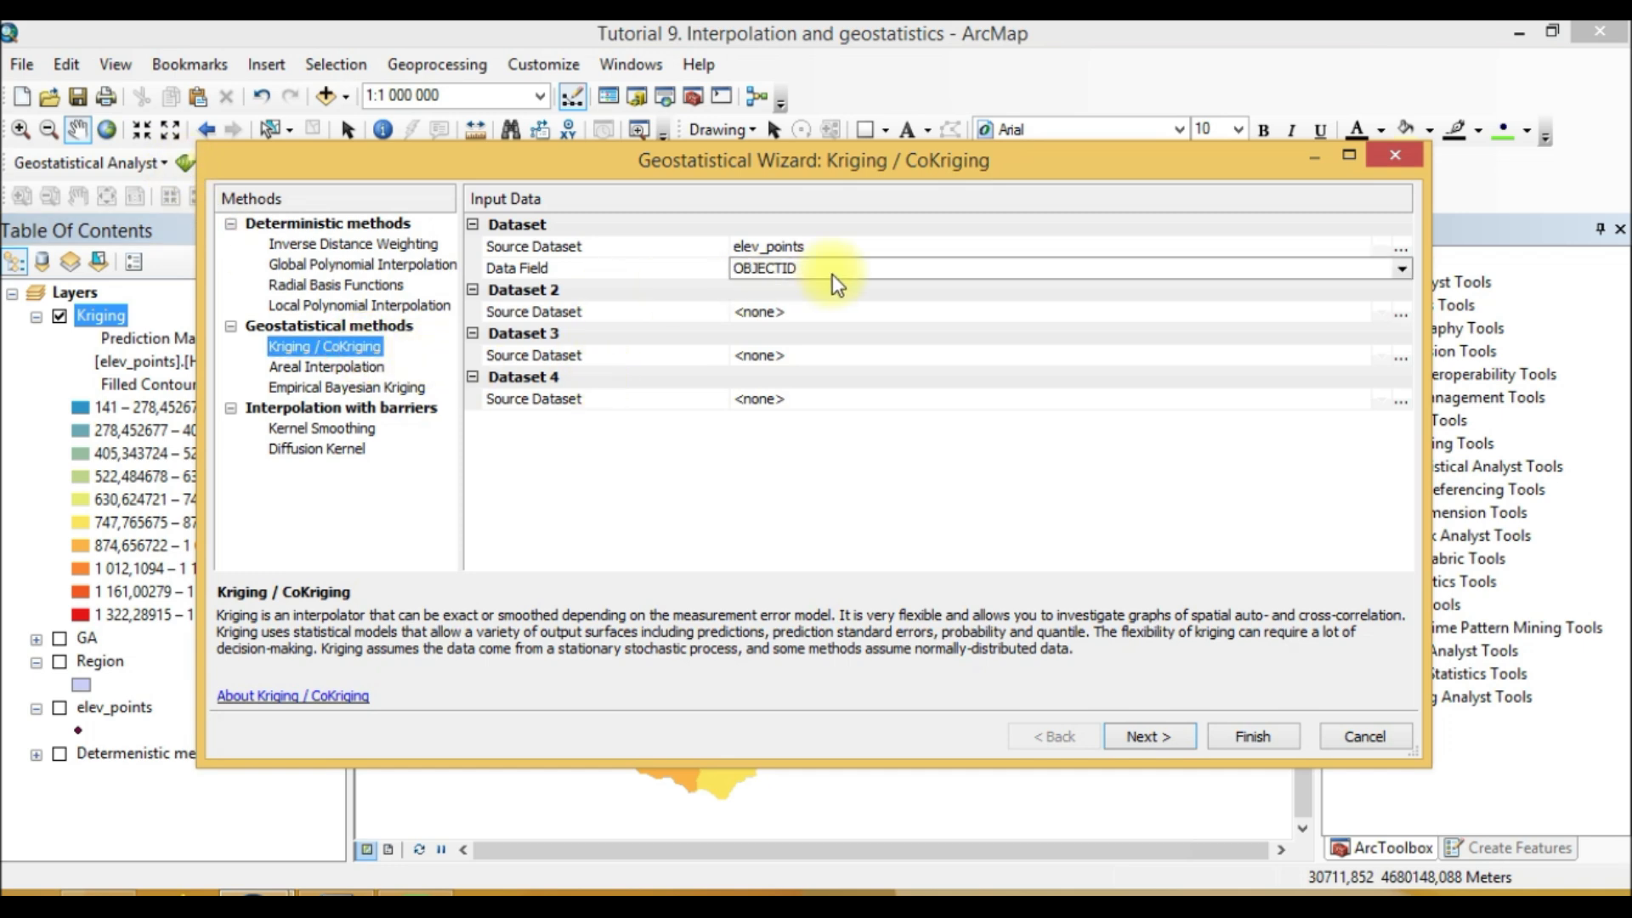
{"action": "left_click", "coordinate": [886, 271]}
{"action": "left_click", "coordinate": [783, 323]}
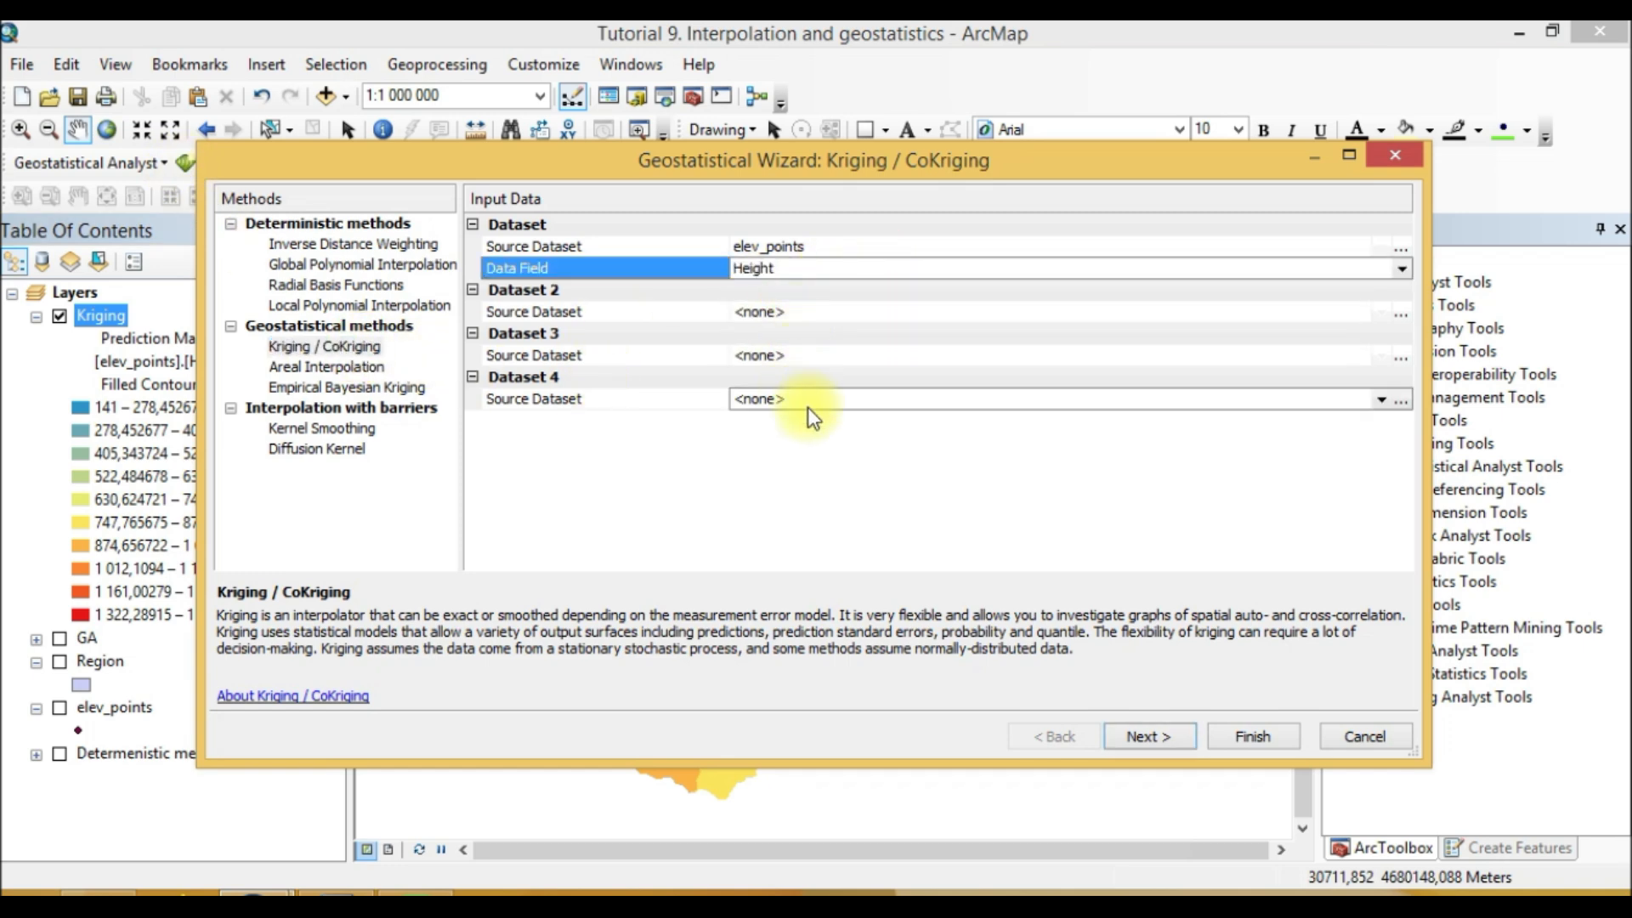
{"action": "left_click", "coordinate": [1151, 738]}
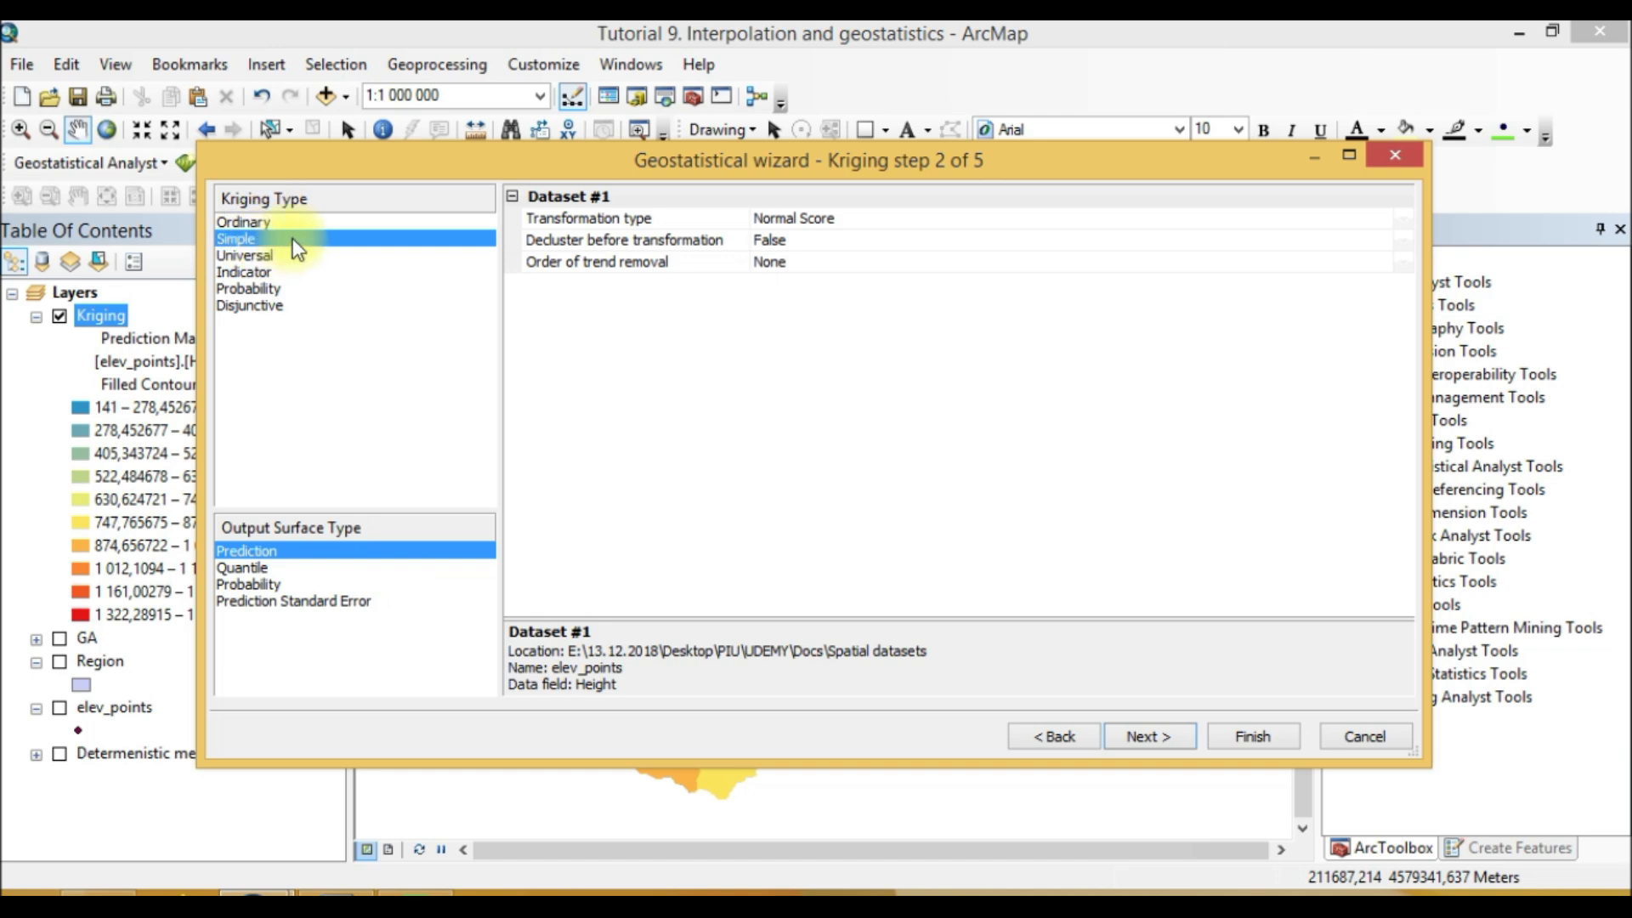
Step: Review the transformation type options for Simple kriging, keeping Normal Score, and advance to the next step
{"action": "left_click", "coordinate": [870, 222]}
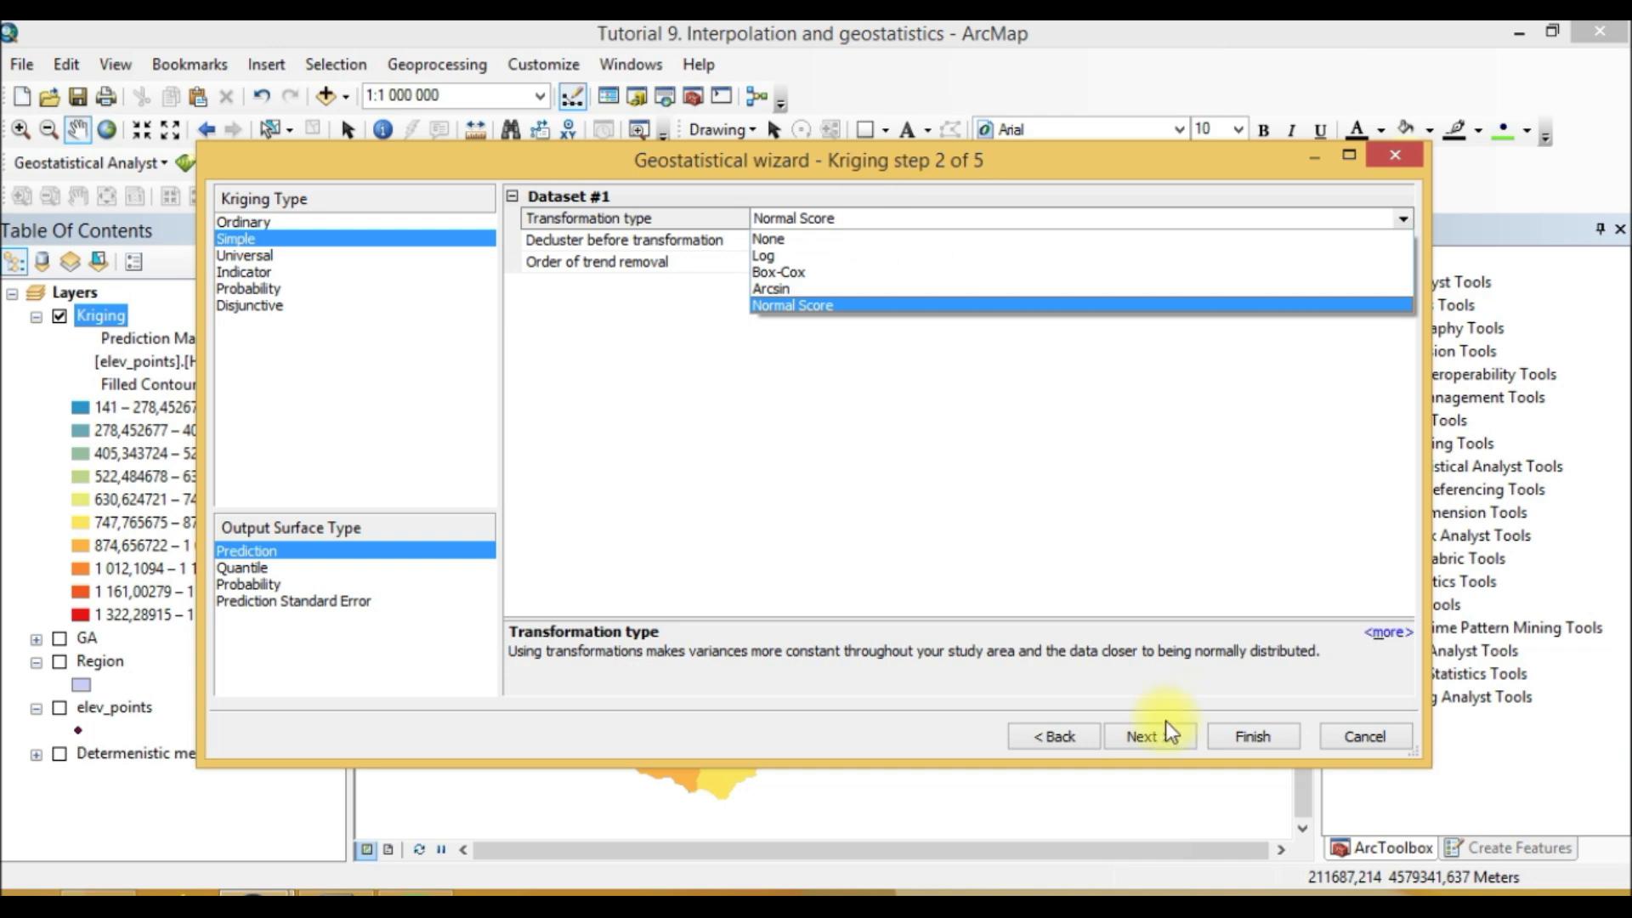
{"action": "left_click", "coordinate": [736, 436]}
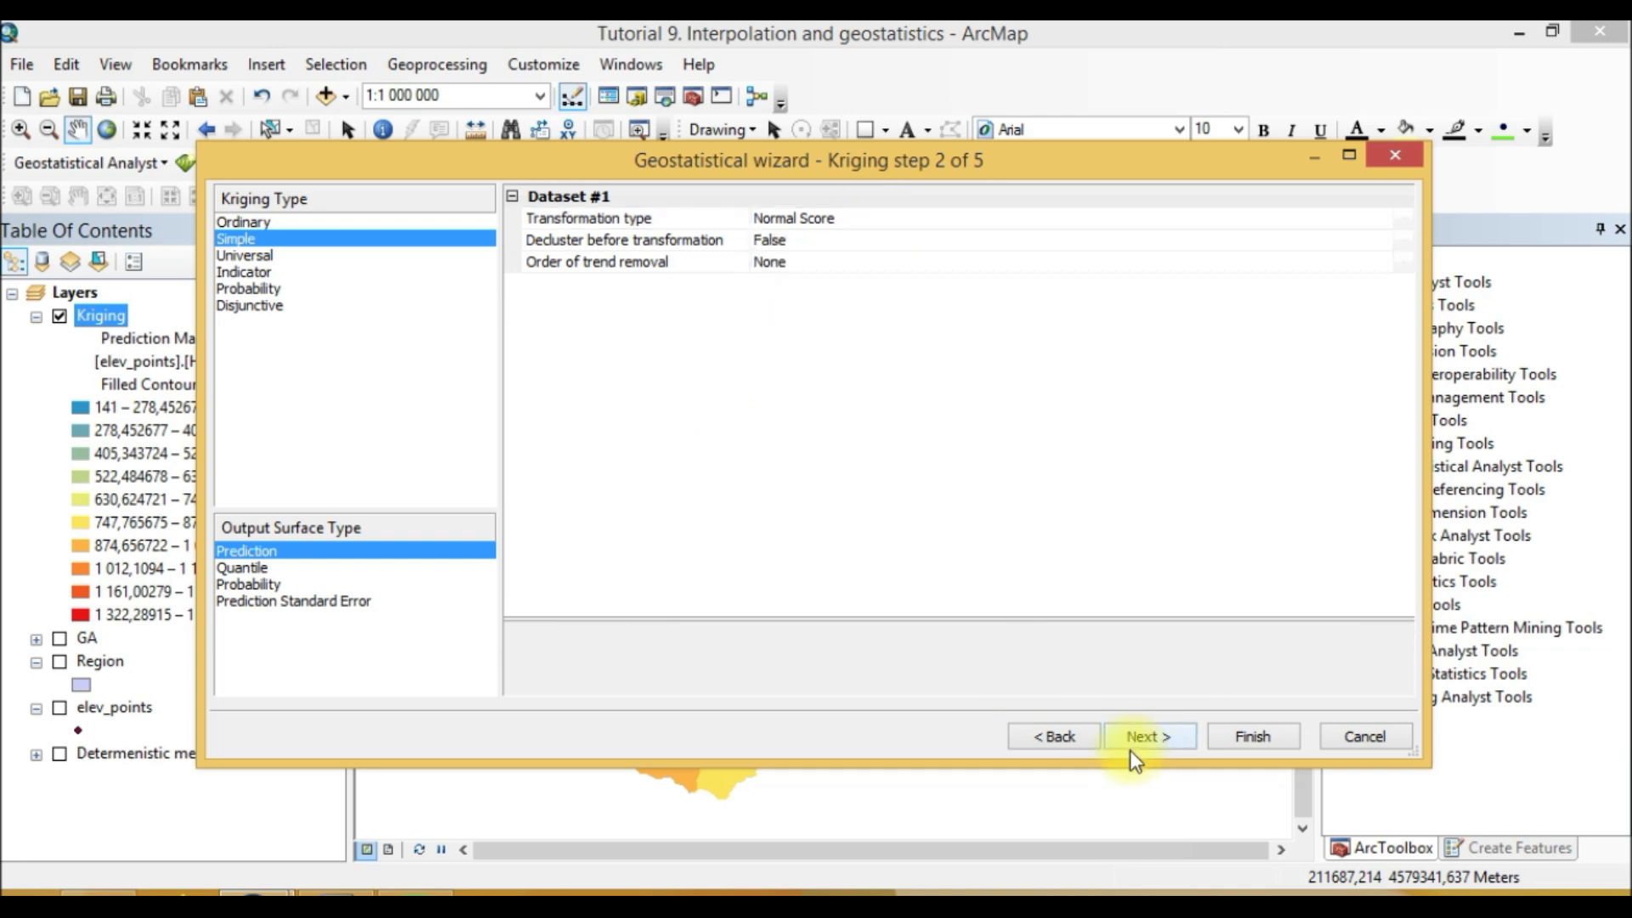
{"action": "left_click", "coordinate": [1153, 736]}
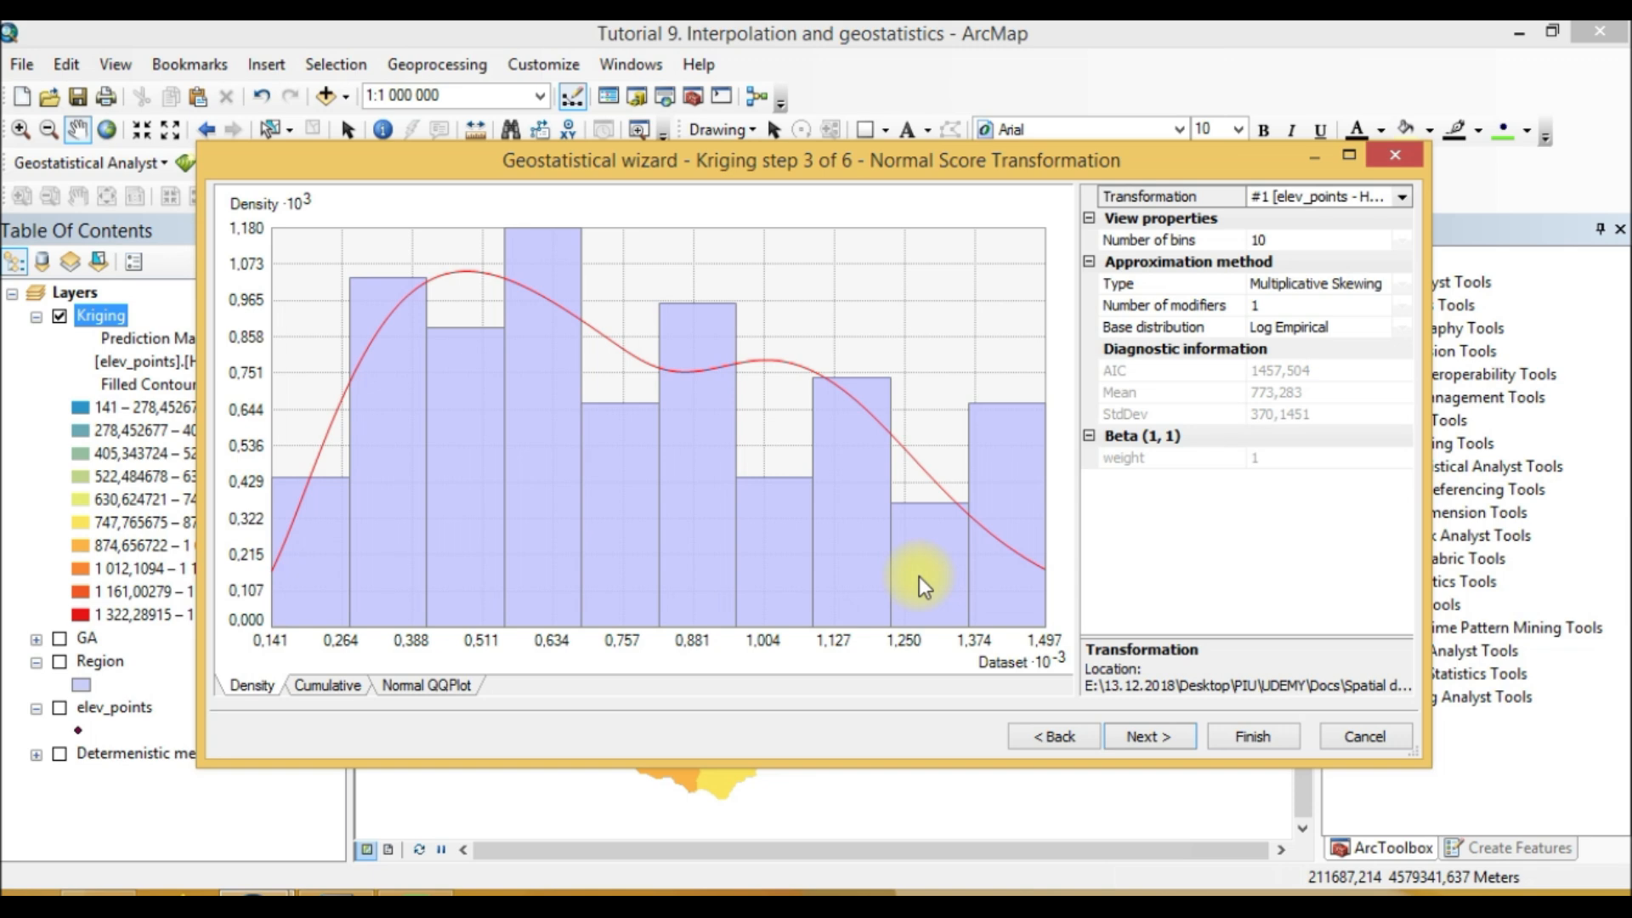
Step: Review the Cumulative, Normal QQPlot and Density charts of the normal score transformation and advance
{"action": "left_click", "coordinate": [326, 686]}
{"action": "left_click", "coordinate": [396, 686]}
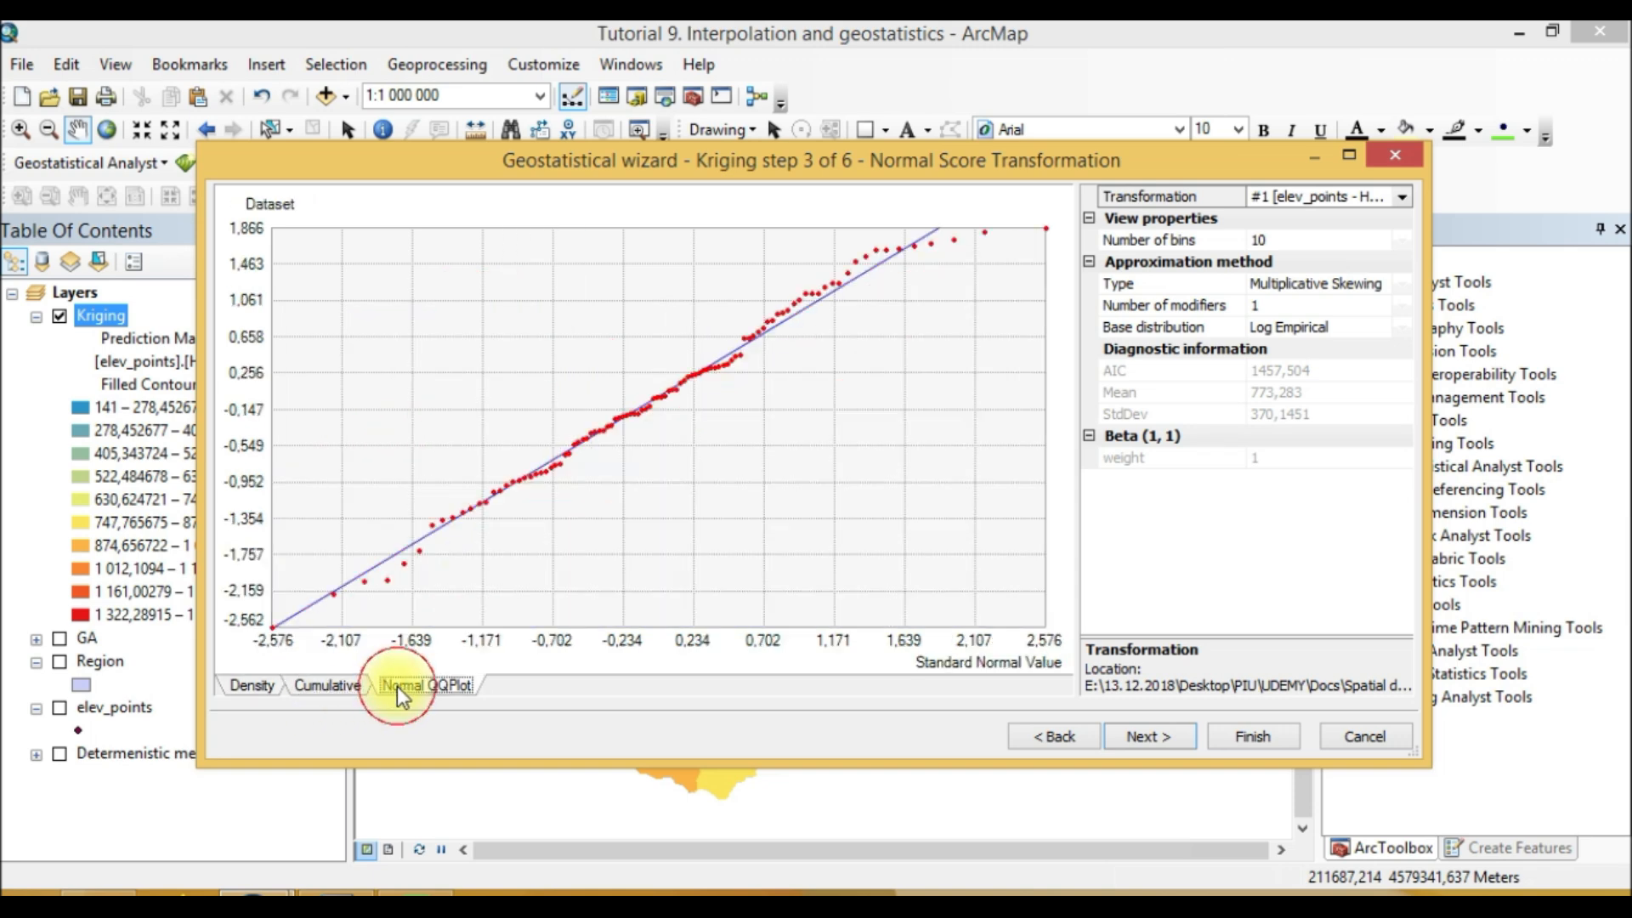
{"action": "left_click", "coordinate": [254, 686]}
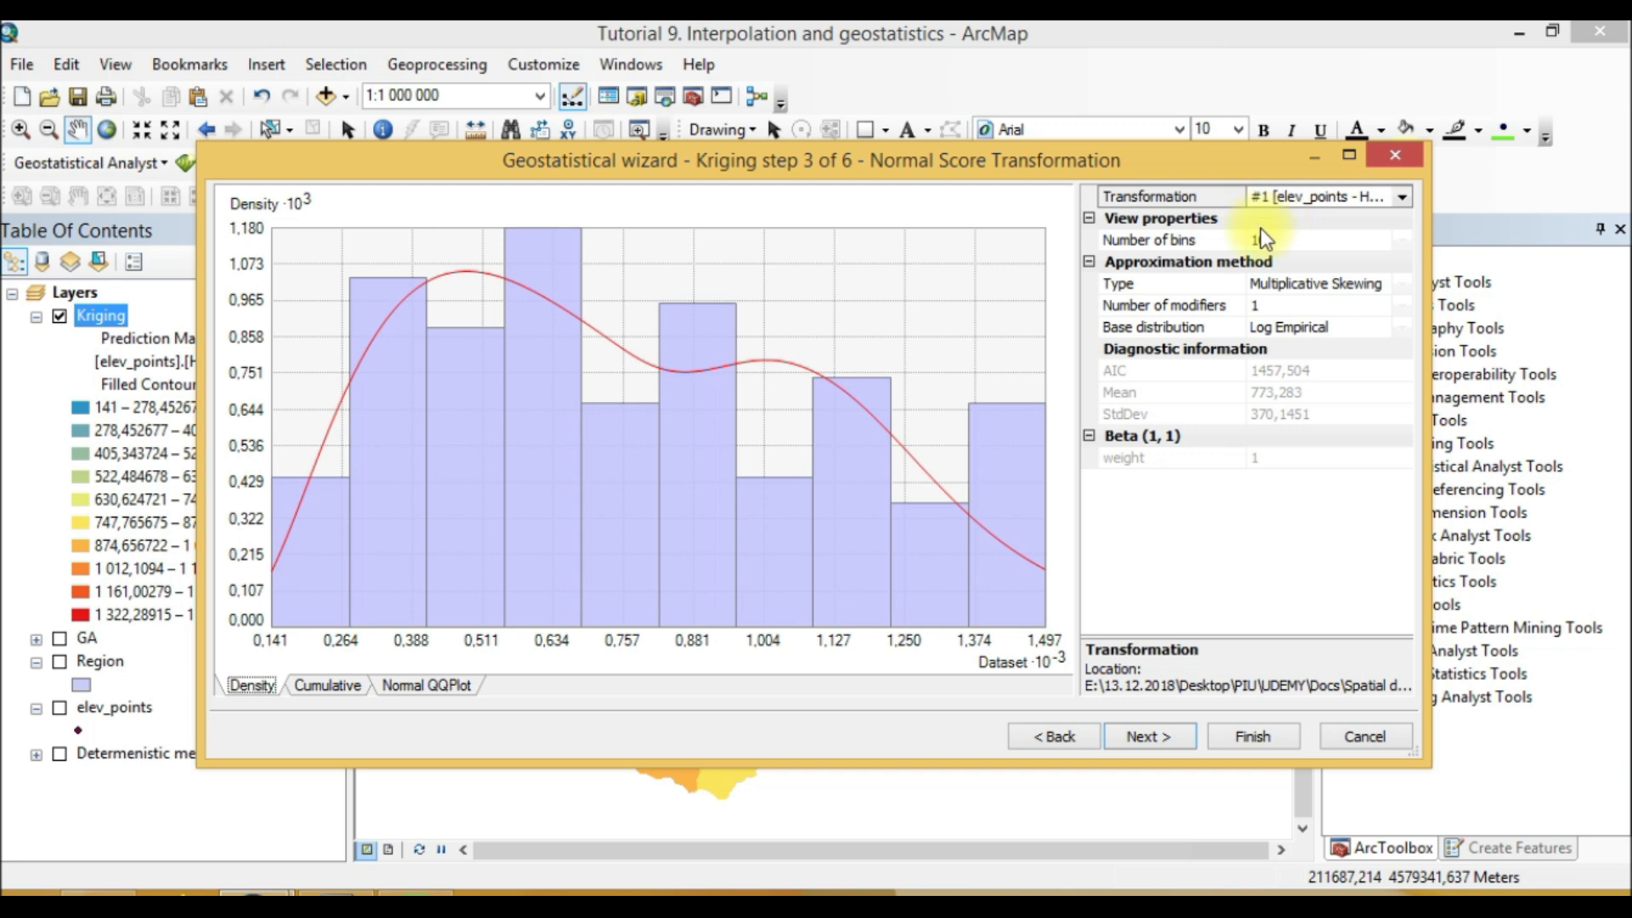
{"action": "left_click", "coordinate": [1147, 738]}
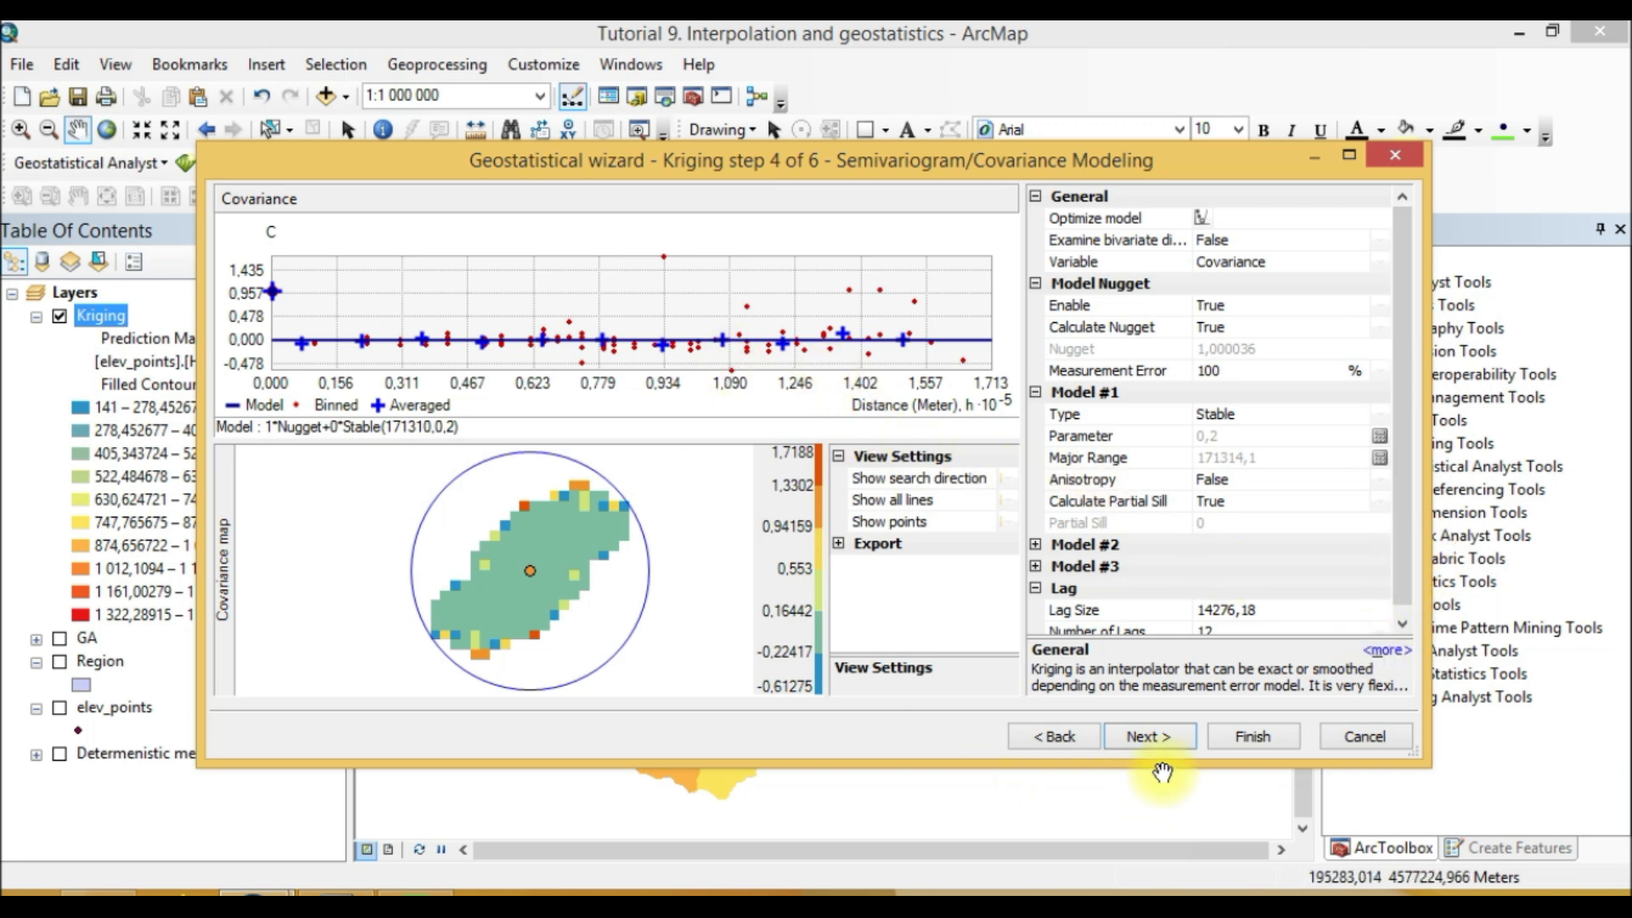
Step: Advance past the semivariogram and searching neighborhood steps to the cross-validation results
{"action": "left_click", "coordinate": [1178, 741]}
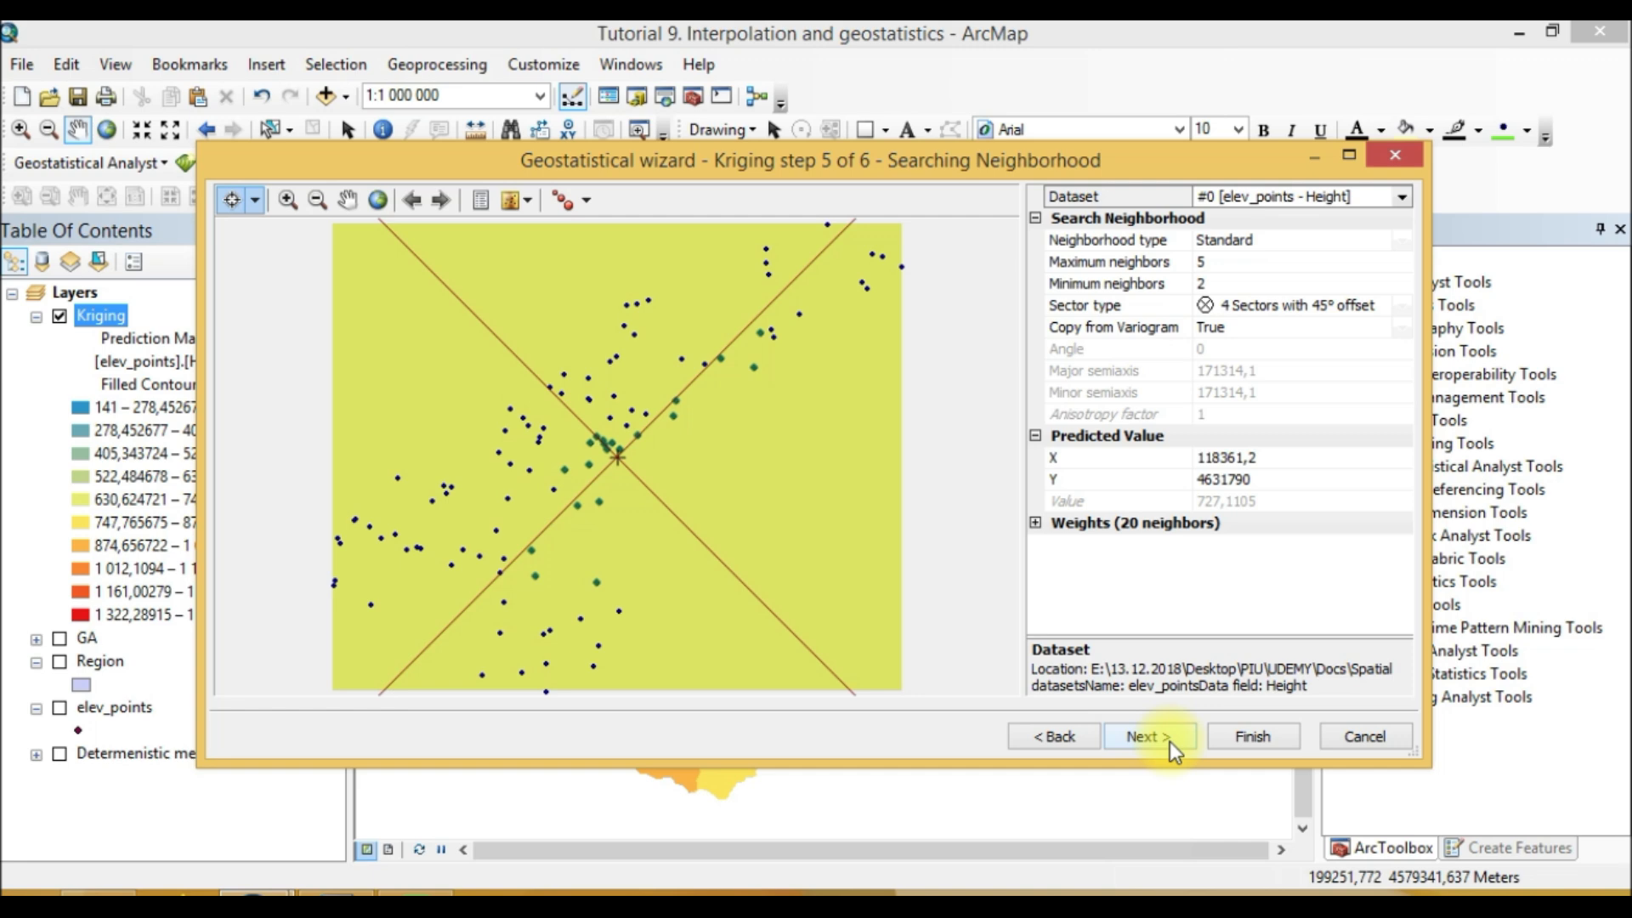
{"action": "left_click", "coordinate": [1172, 736]}
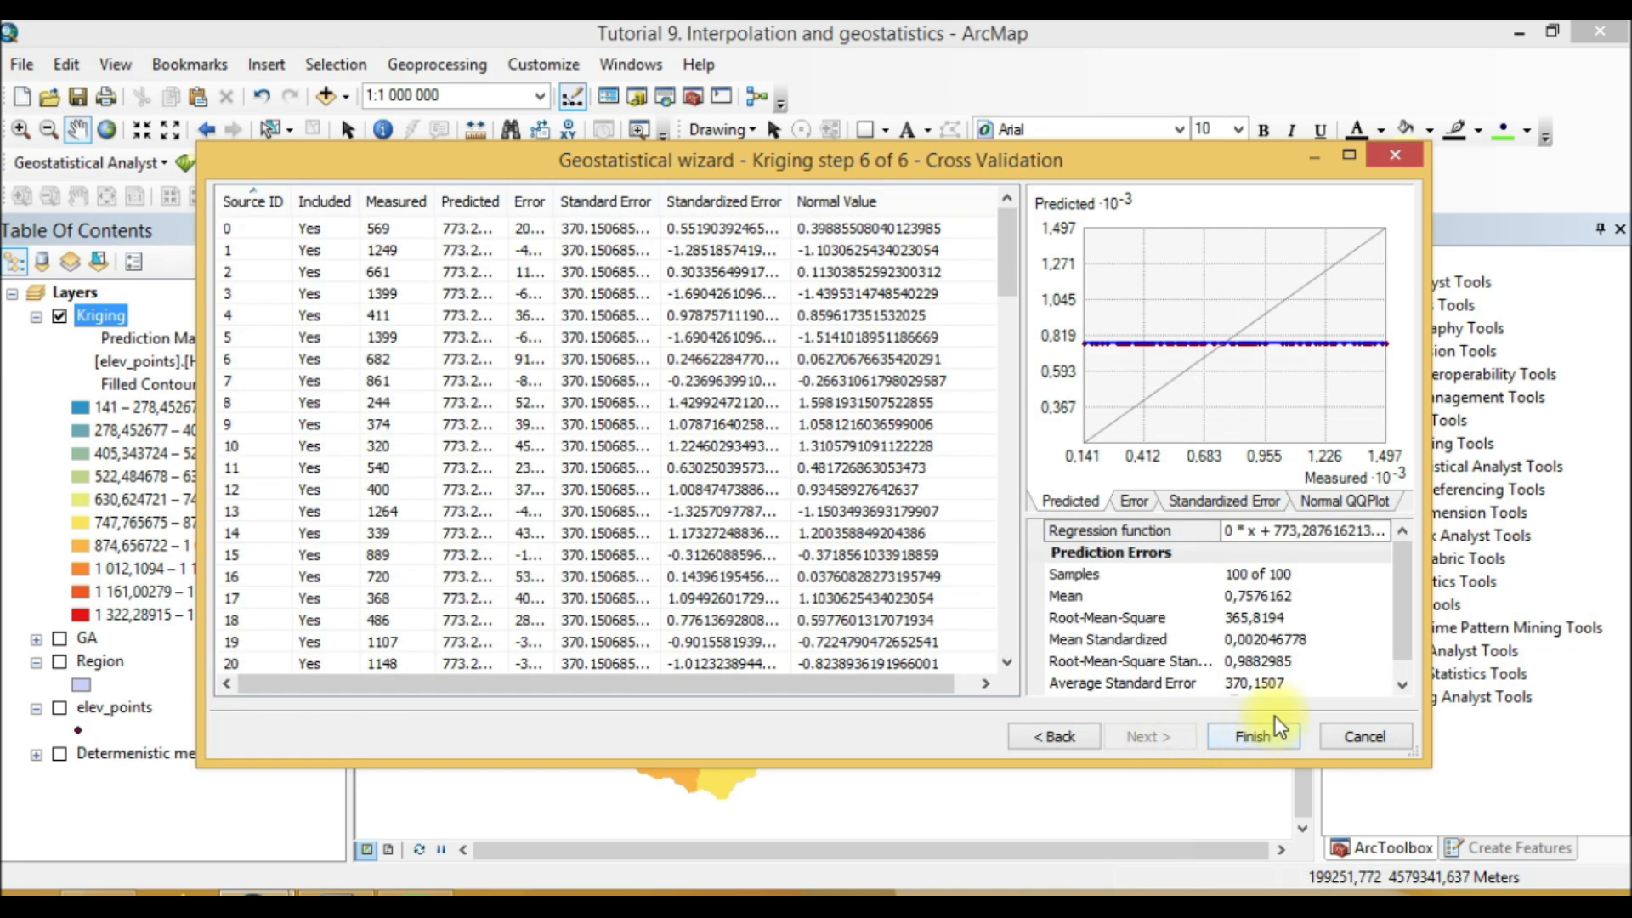
{"action": "scroll", "coordinate": [1395, 612], "scroll_direction": "down", "scroll_amount": 1}
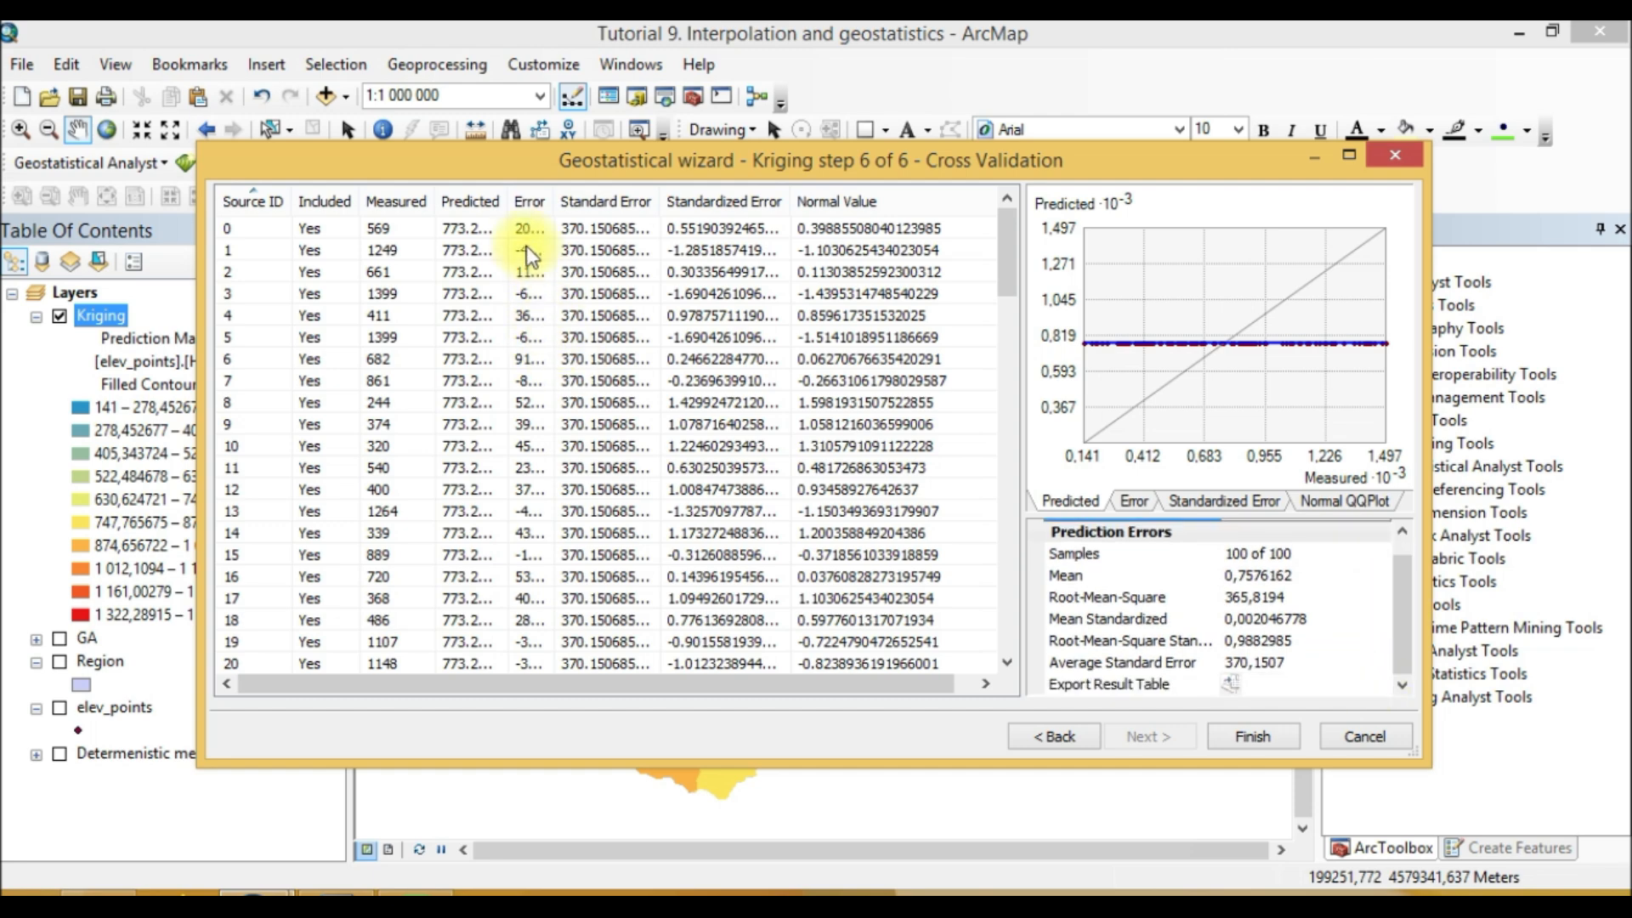
Step: Examine the cross-validation table's predicted values, widening the Predicted column and scrolling through the records
{"action": "double_click", "coordinate": [498, 200]}
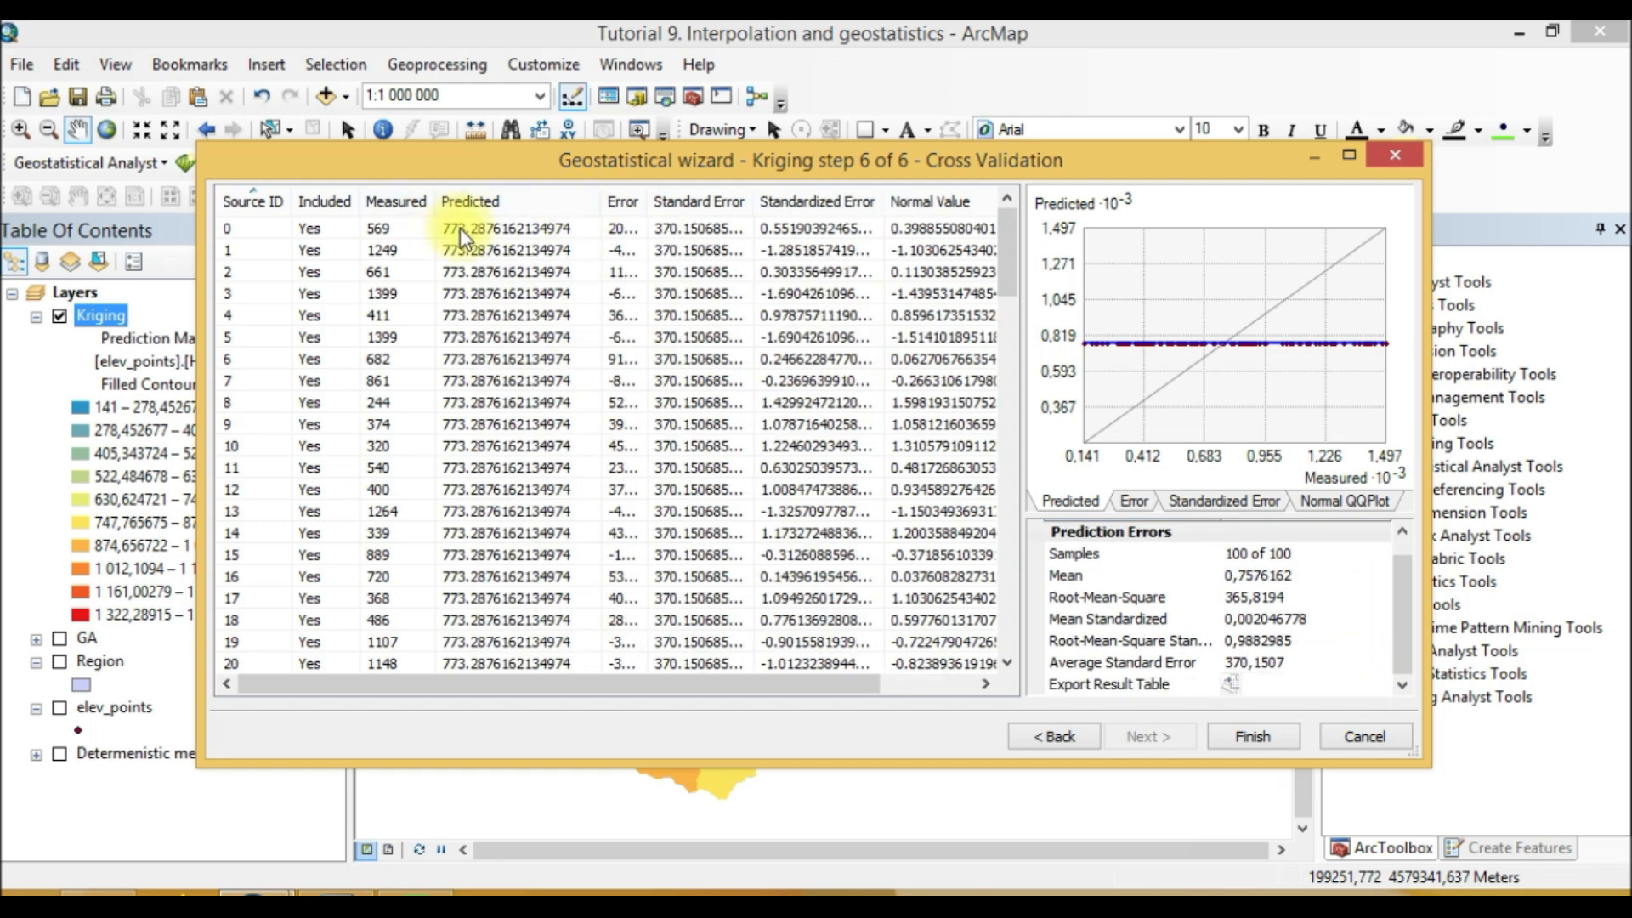
{"action": "scroll", "coordinate": [563, 452], "scroll_direction": "down", "scroll_amount": 20}
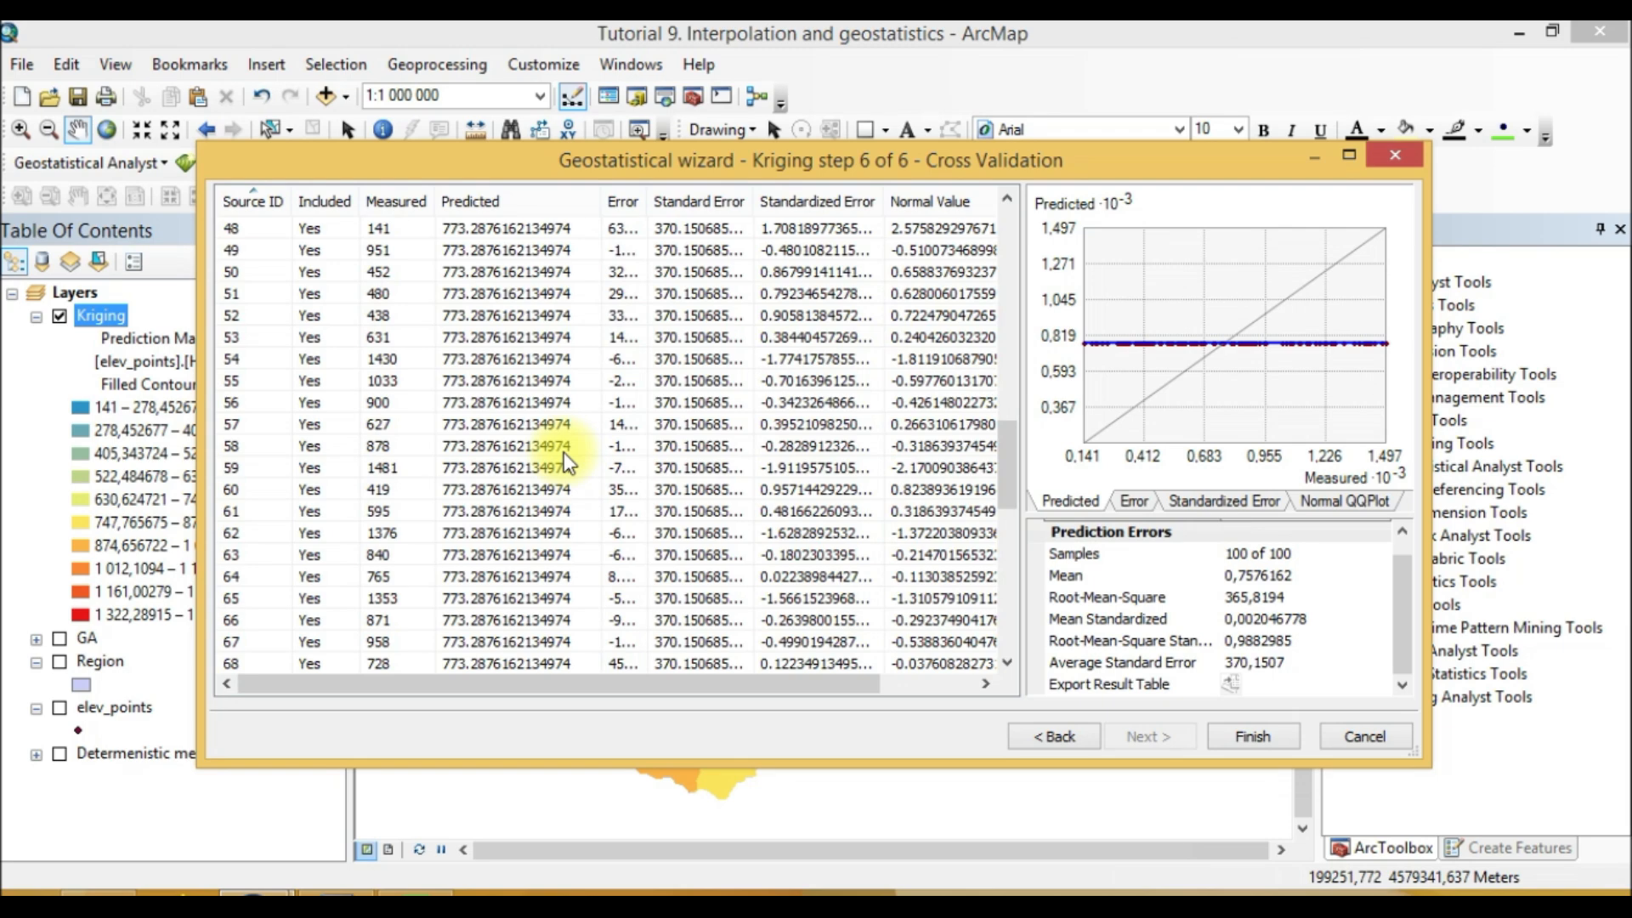
{"action": "scroll", "coordinate": [563, 452], "scroll_direction": "down", "scroll_amount": 2}
{"action": "scroll", "coordinate": [573, 481], "scroll_direction": "up", "scroll_amount": 14}
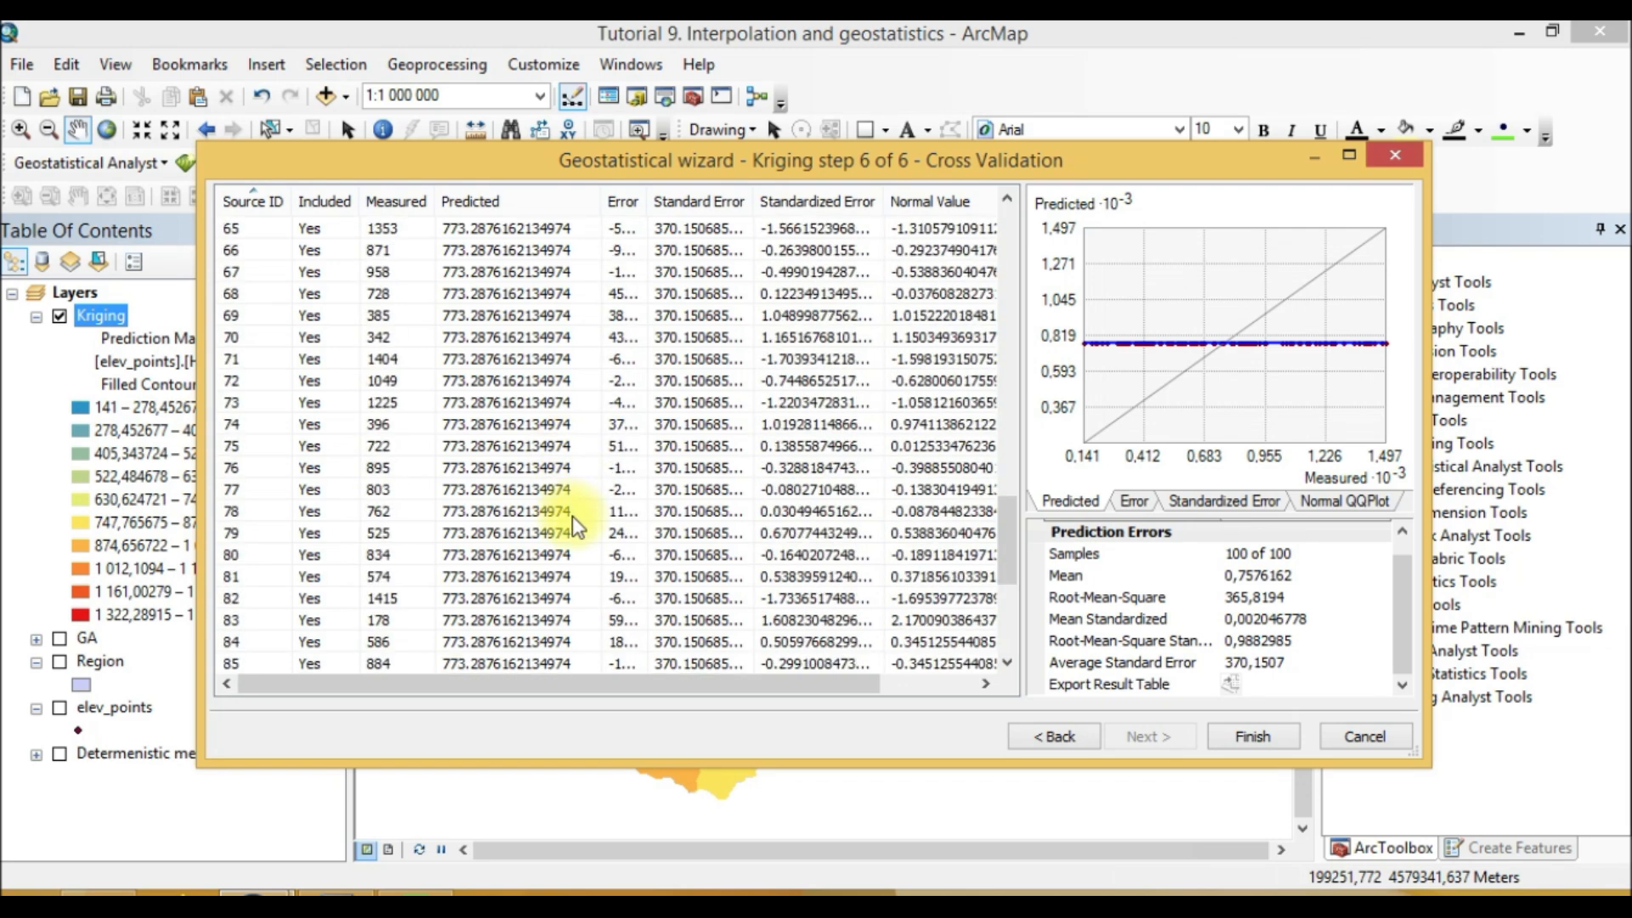
{"action": "scroll", "coordinate": [573, 517], "scroll_direction": "up", "scroll_amount": 13}
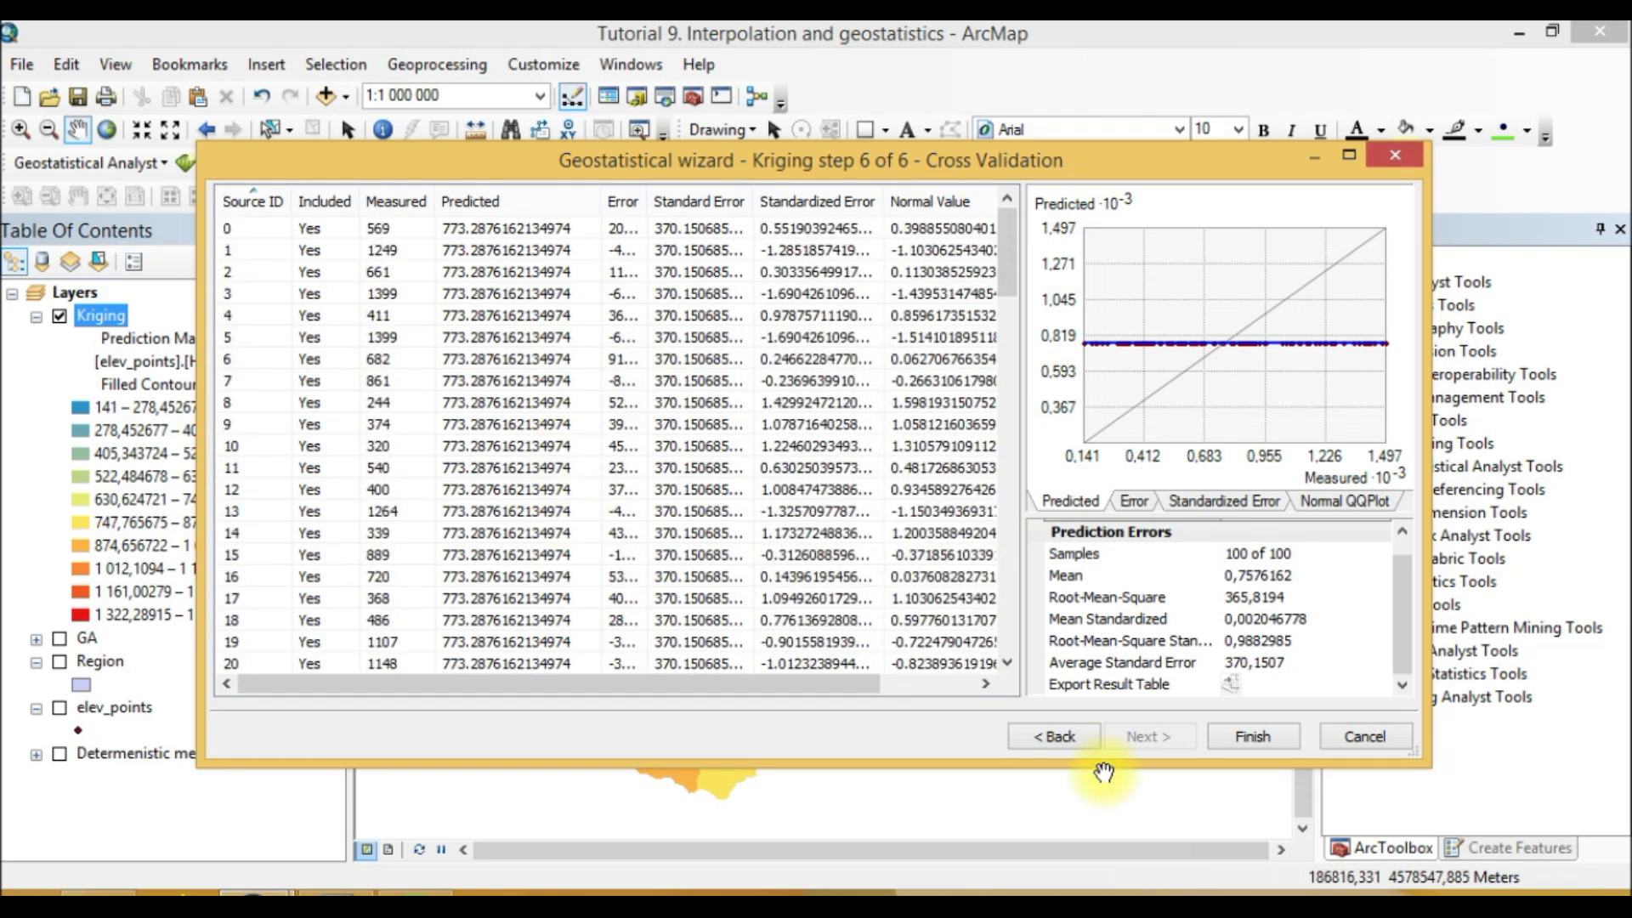
{"action": "left_click", "coordinate": [1058, 736]}
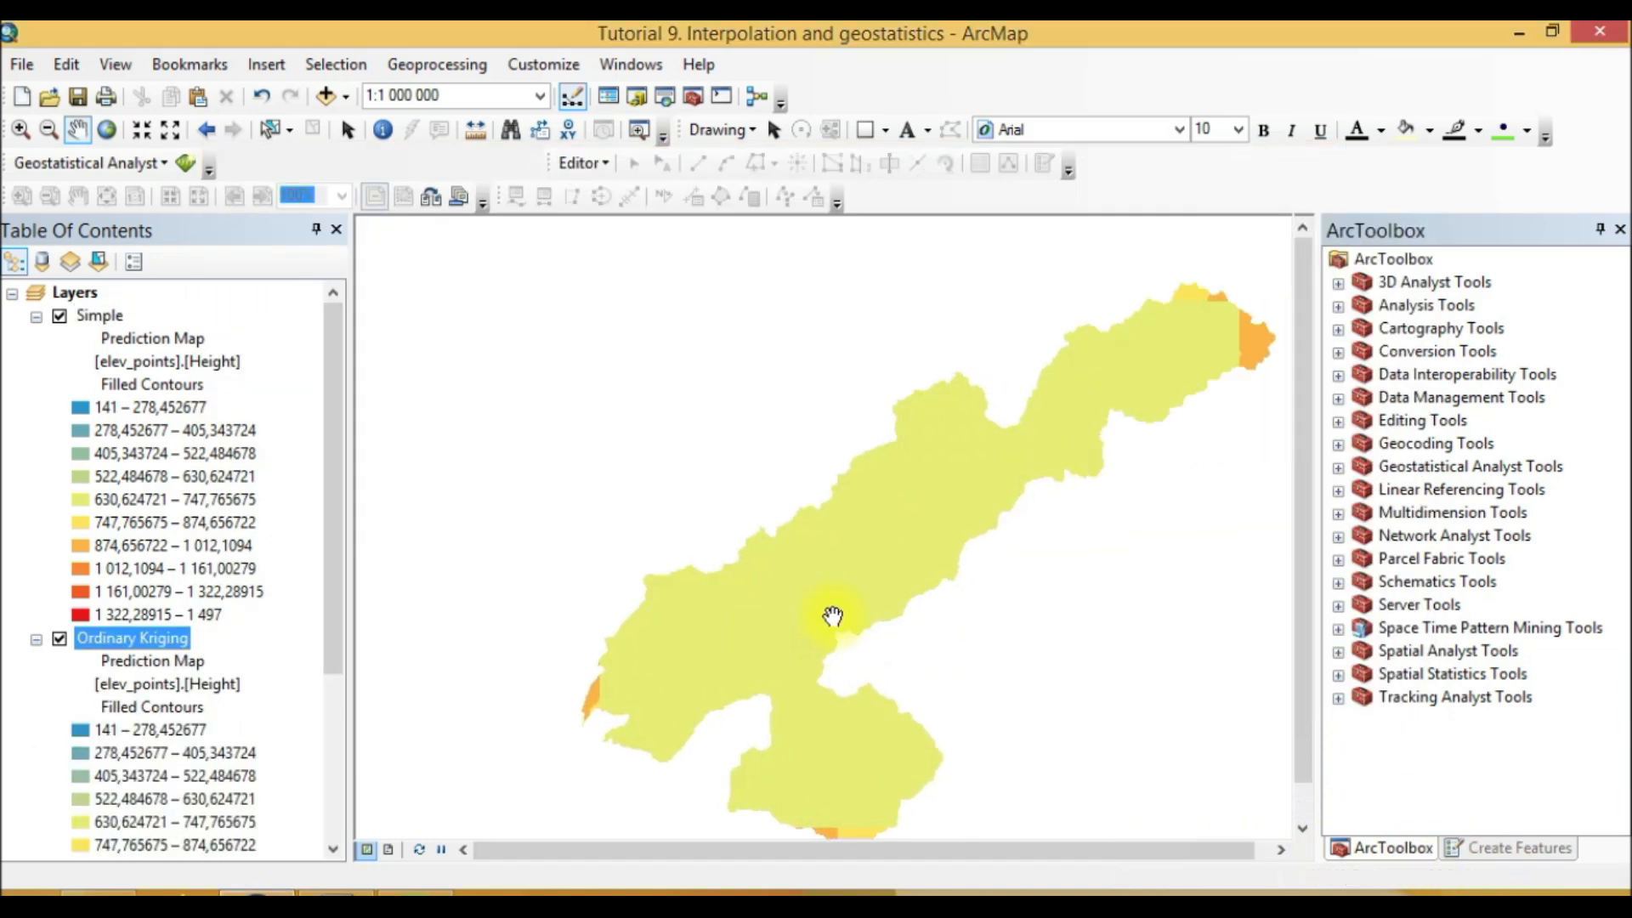
Step: Start a new Kriging / CoKriging run on elev_points in the Geostatistical Wizard and advance to the kriging type page
{"action": "left_click_drag", "start_coordinate": [832, 616], "coordinate": [756, 599]}
{"action": "left_click", "coordinate": [81, 309]}
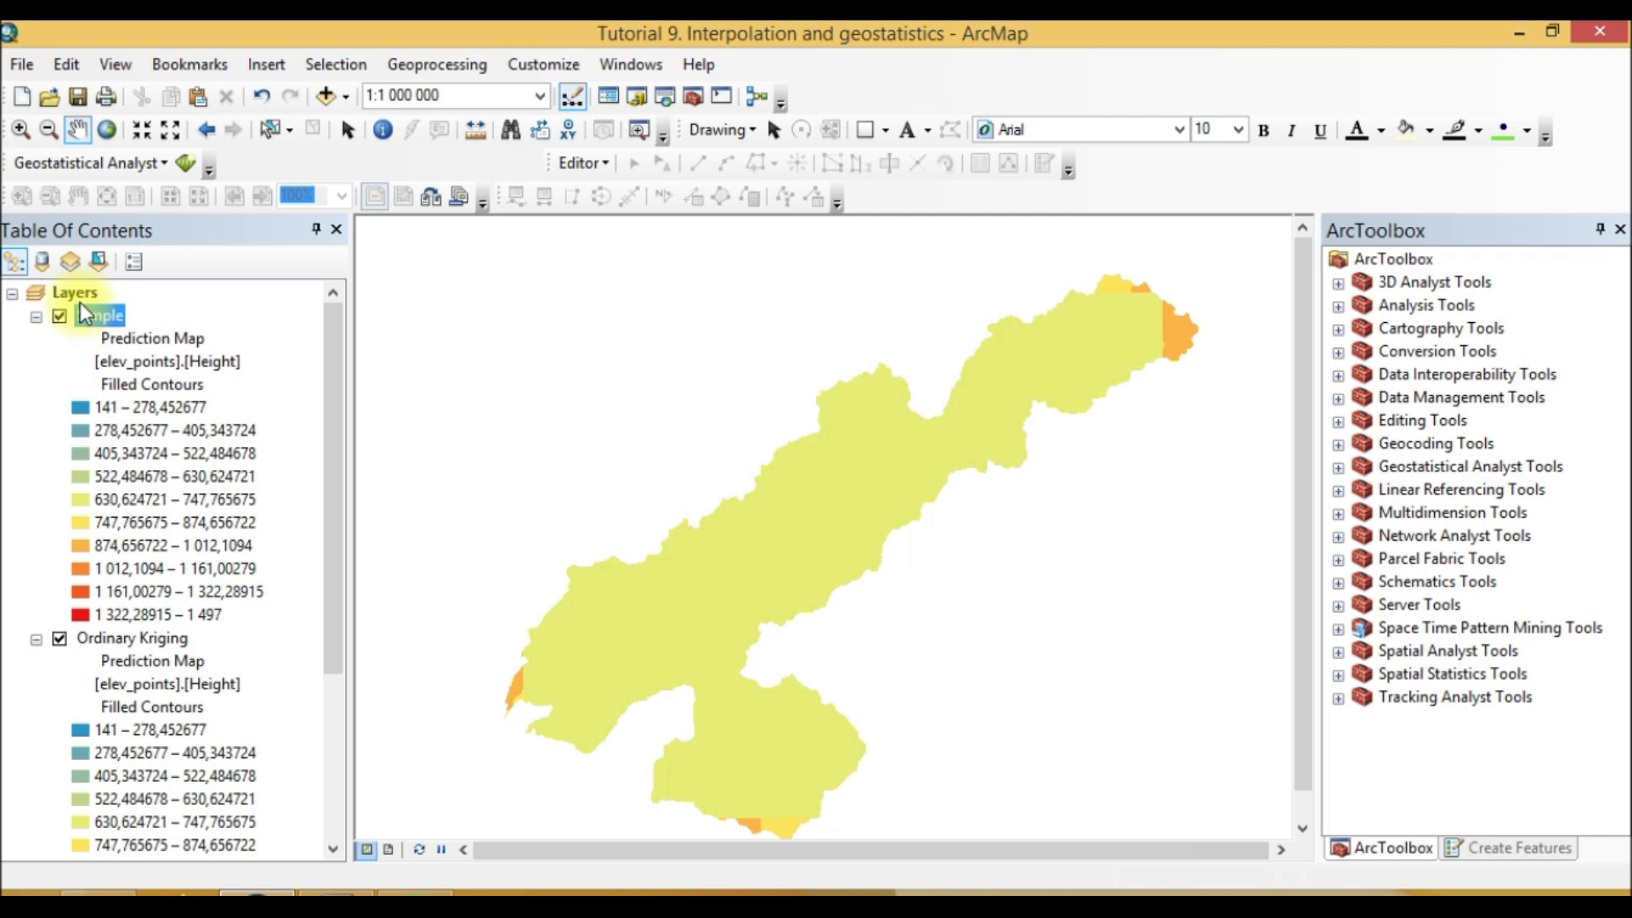
{"action": "left_click", "coordinate": [184, 163]}
{"action": "left_click", "coordinate": [314, 348]}
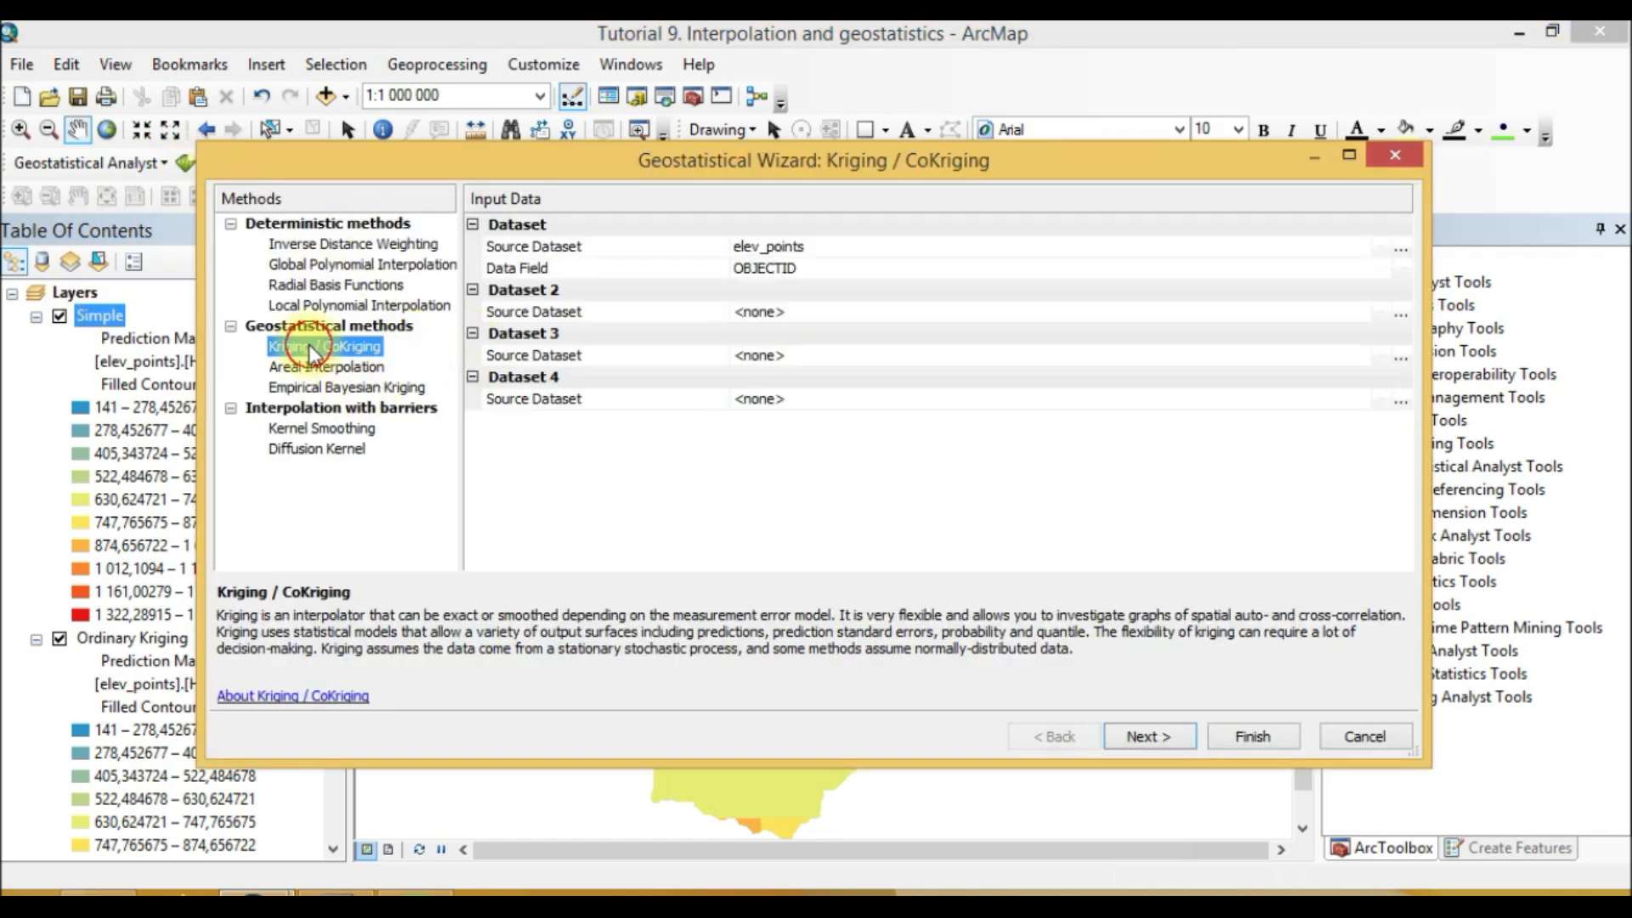
{"action": "left_click", "coordinate": [1175, 741]}
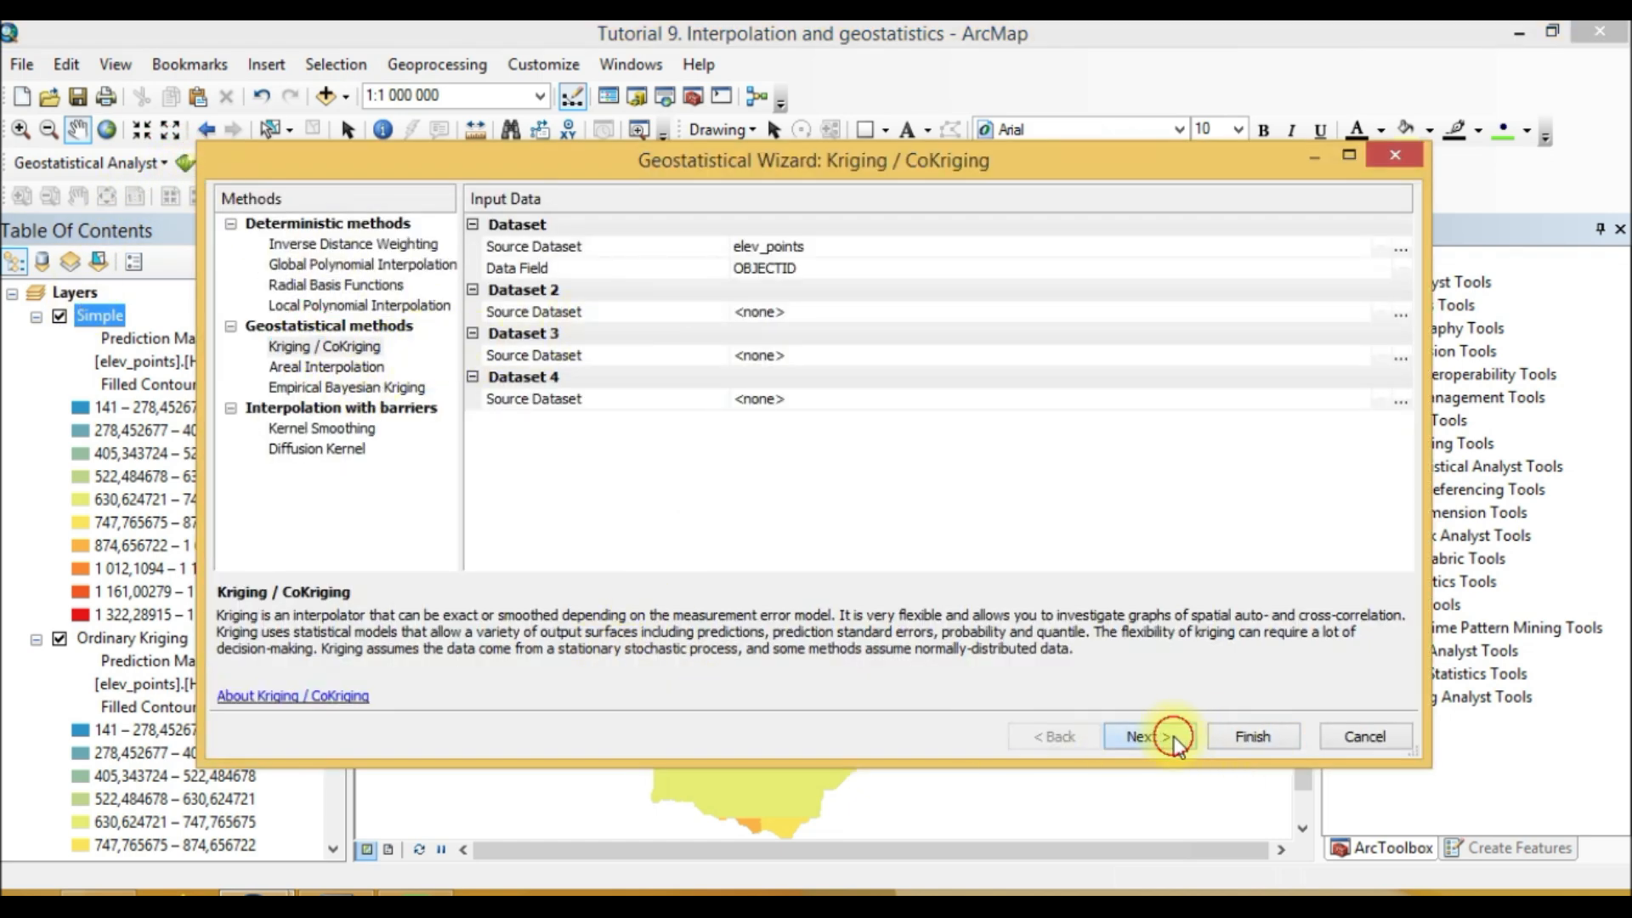
Step: Select Universal kriging with Prediction output and advance to the method properties
{"action": "left_click", "coordinate": [239, 255]}
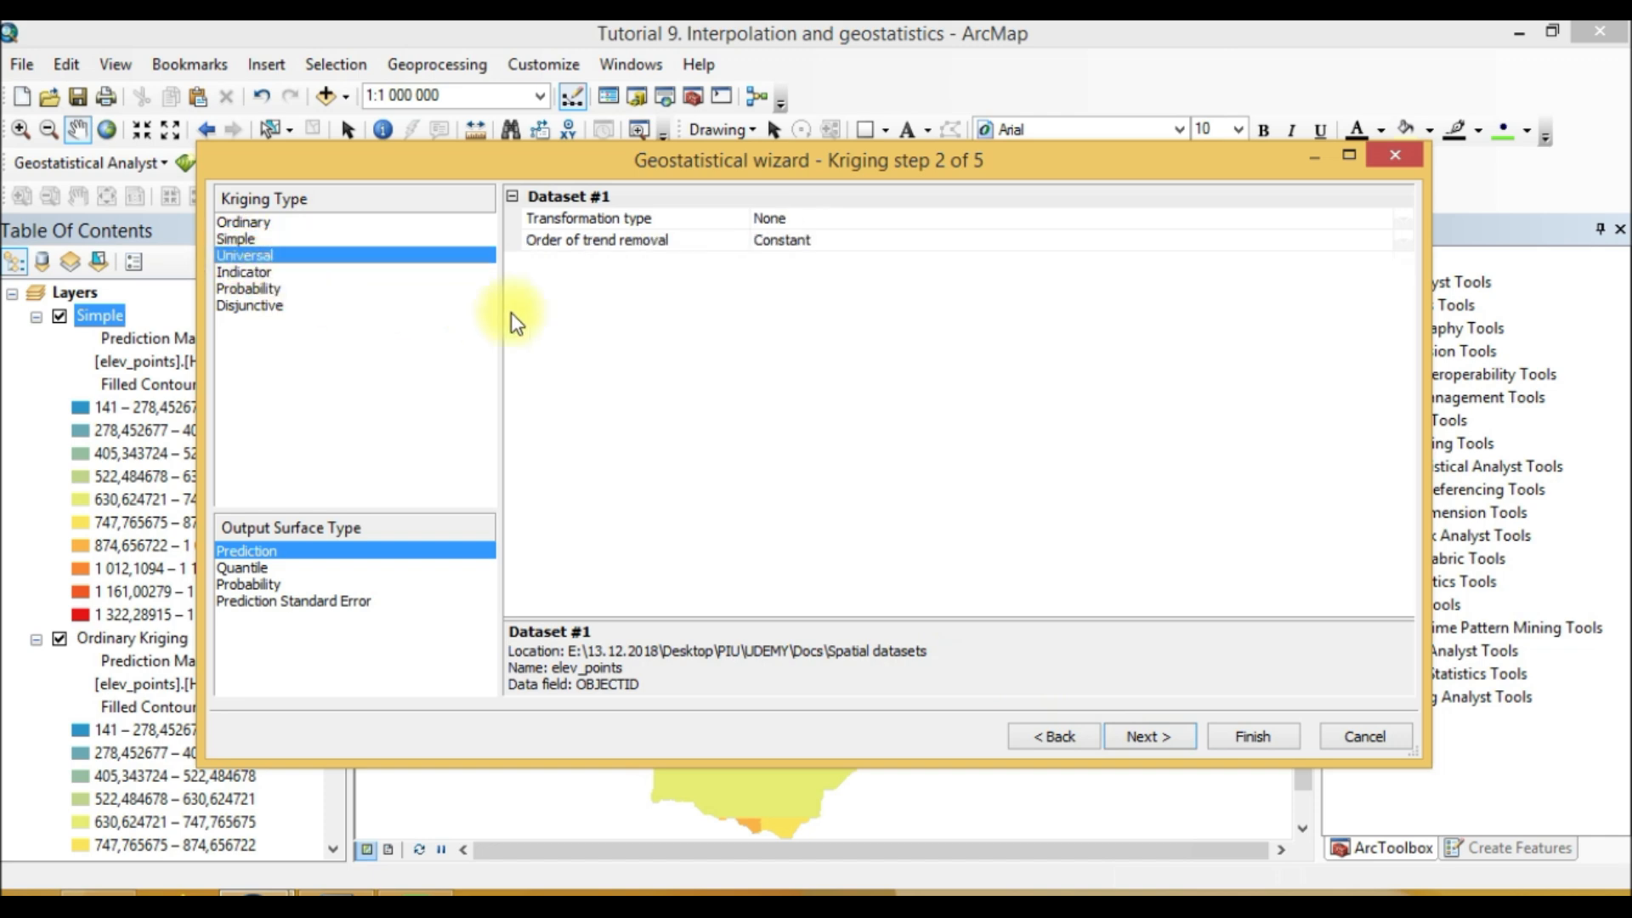
{"action": "left_click", "coordinate": [1154, 736]}
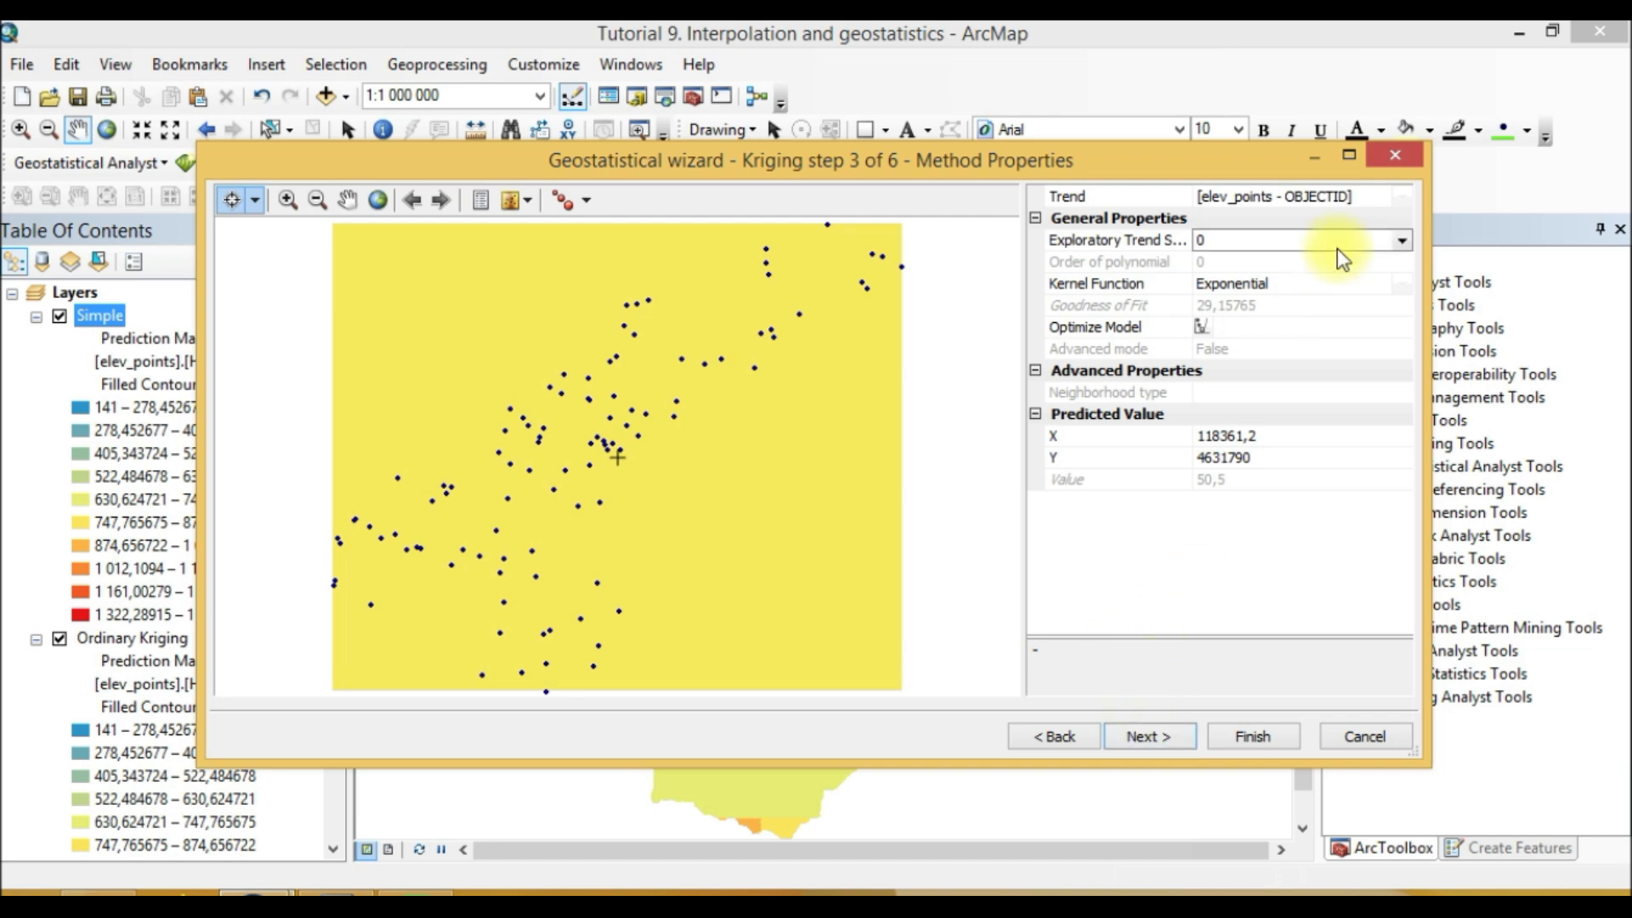
Step: Review the kernel function options in method properties and advance past the semivariogram modeling step
{"action": "left_click", "coordinate": [1353, 282]}
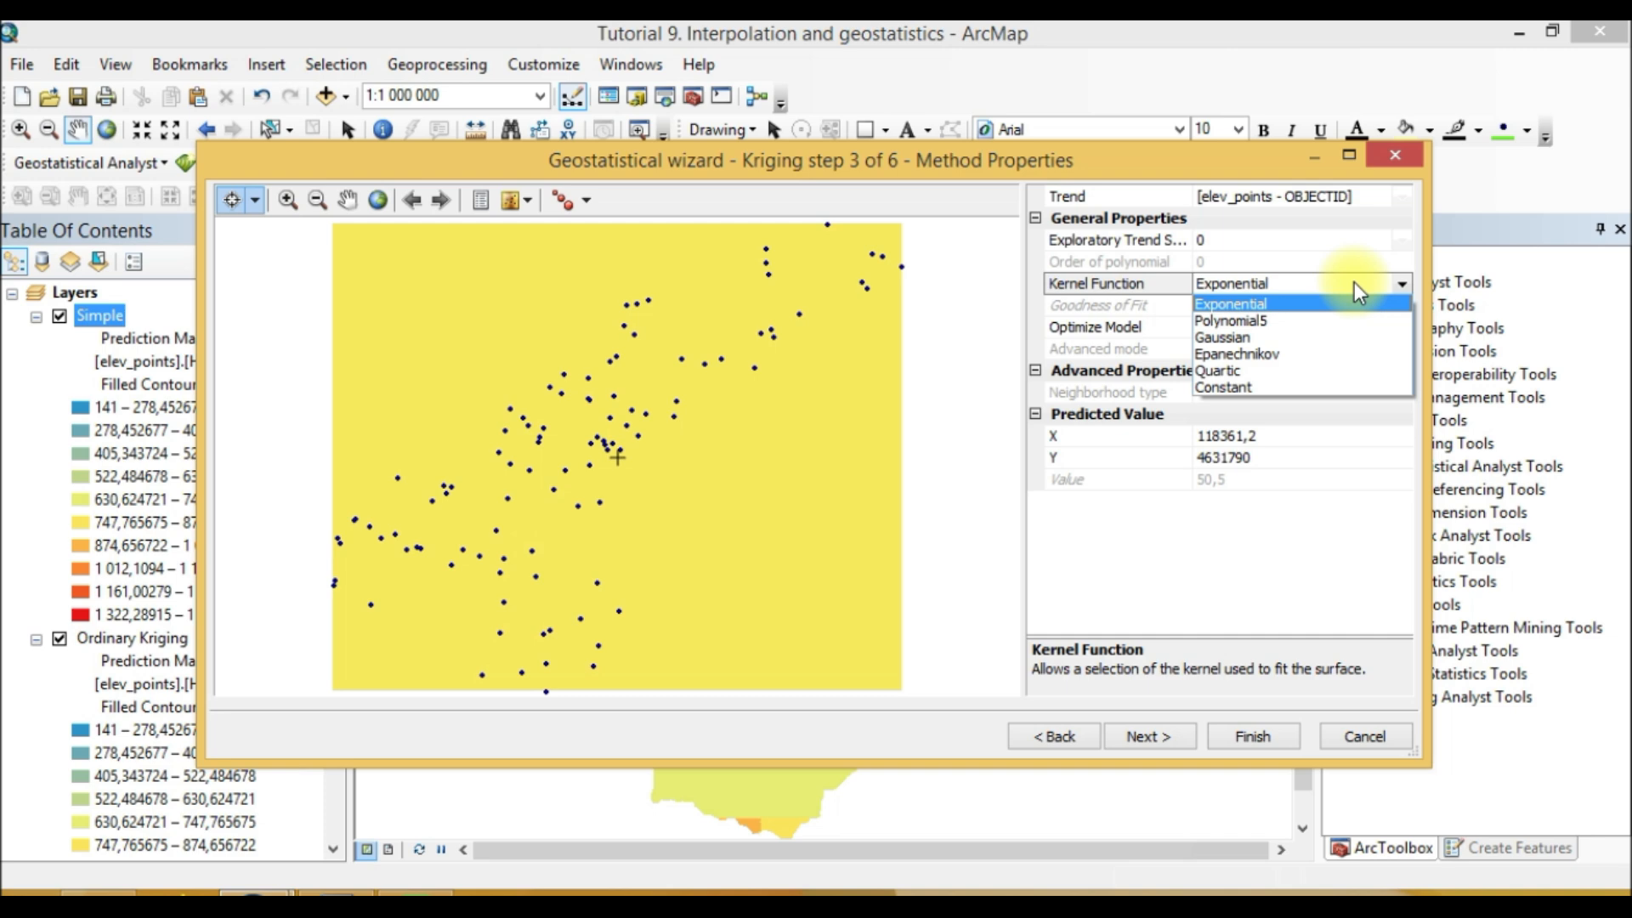
{"action": "left_click", "coordinate": [1149, 736]}
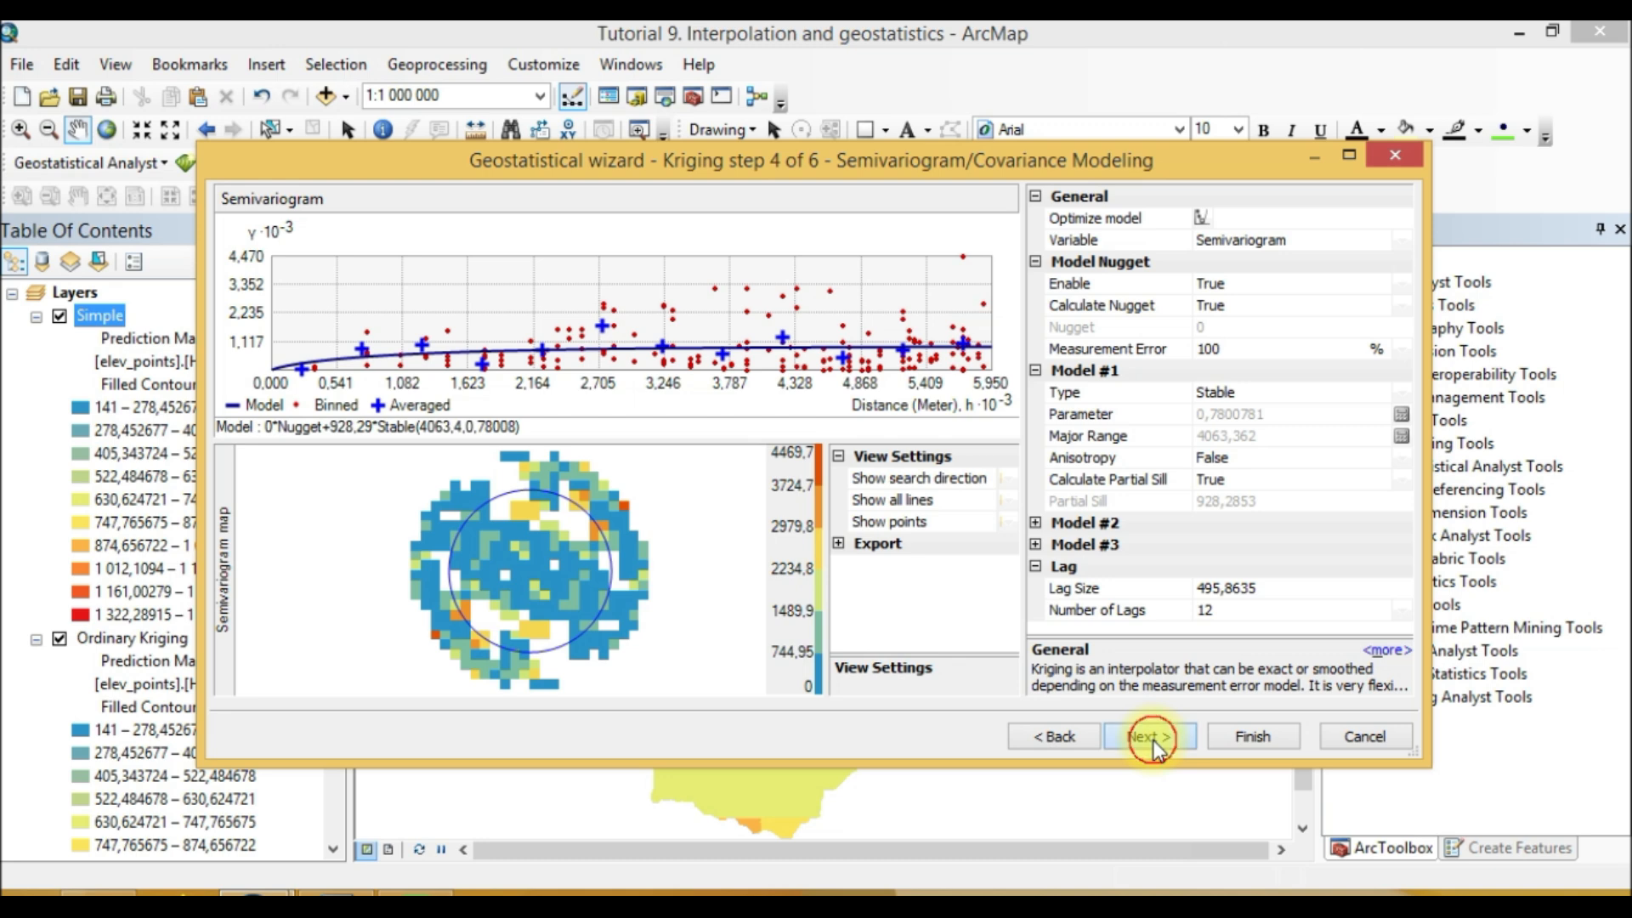
{"action": "left_click", "coordinate": [1154, 738]}
Step: Set the searching neighborhood sector type to 4 Sectors and advance to cross-validation
{"action": "left_click", "coordinate": [1382, 304]}
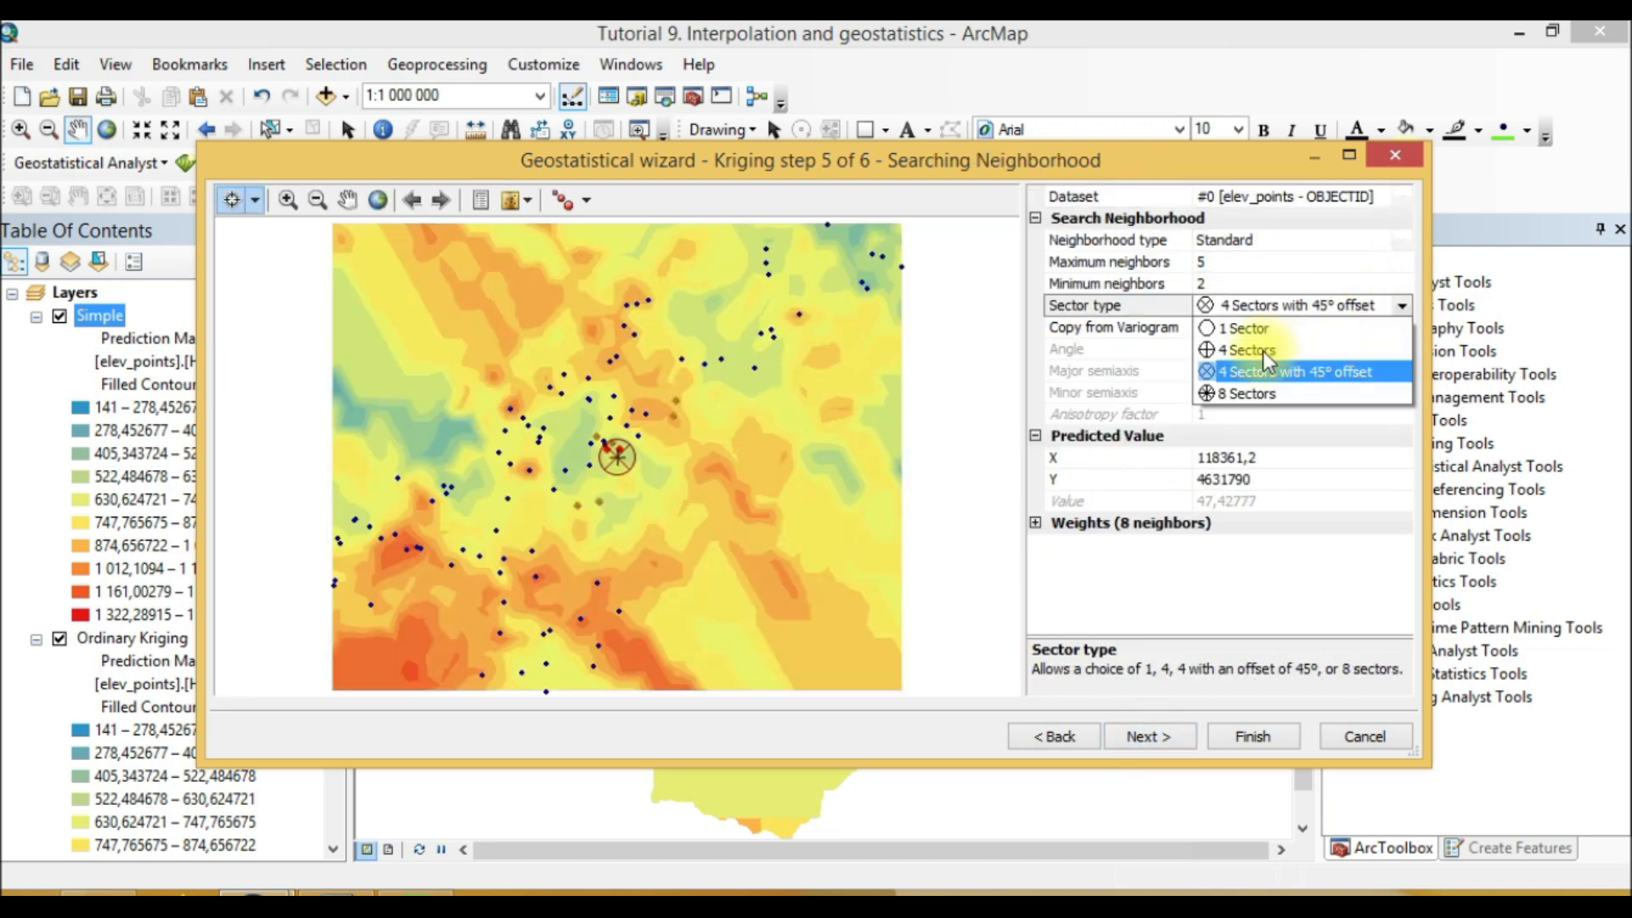
{"action": "left_click", "coordinate": [1262, 351]}
{"action": "left_click", "coordinate": [1164, 734]}
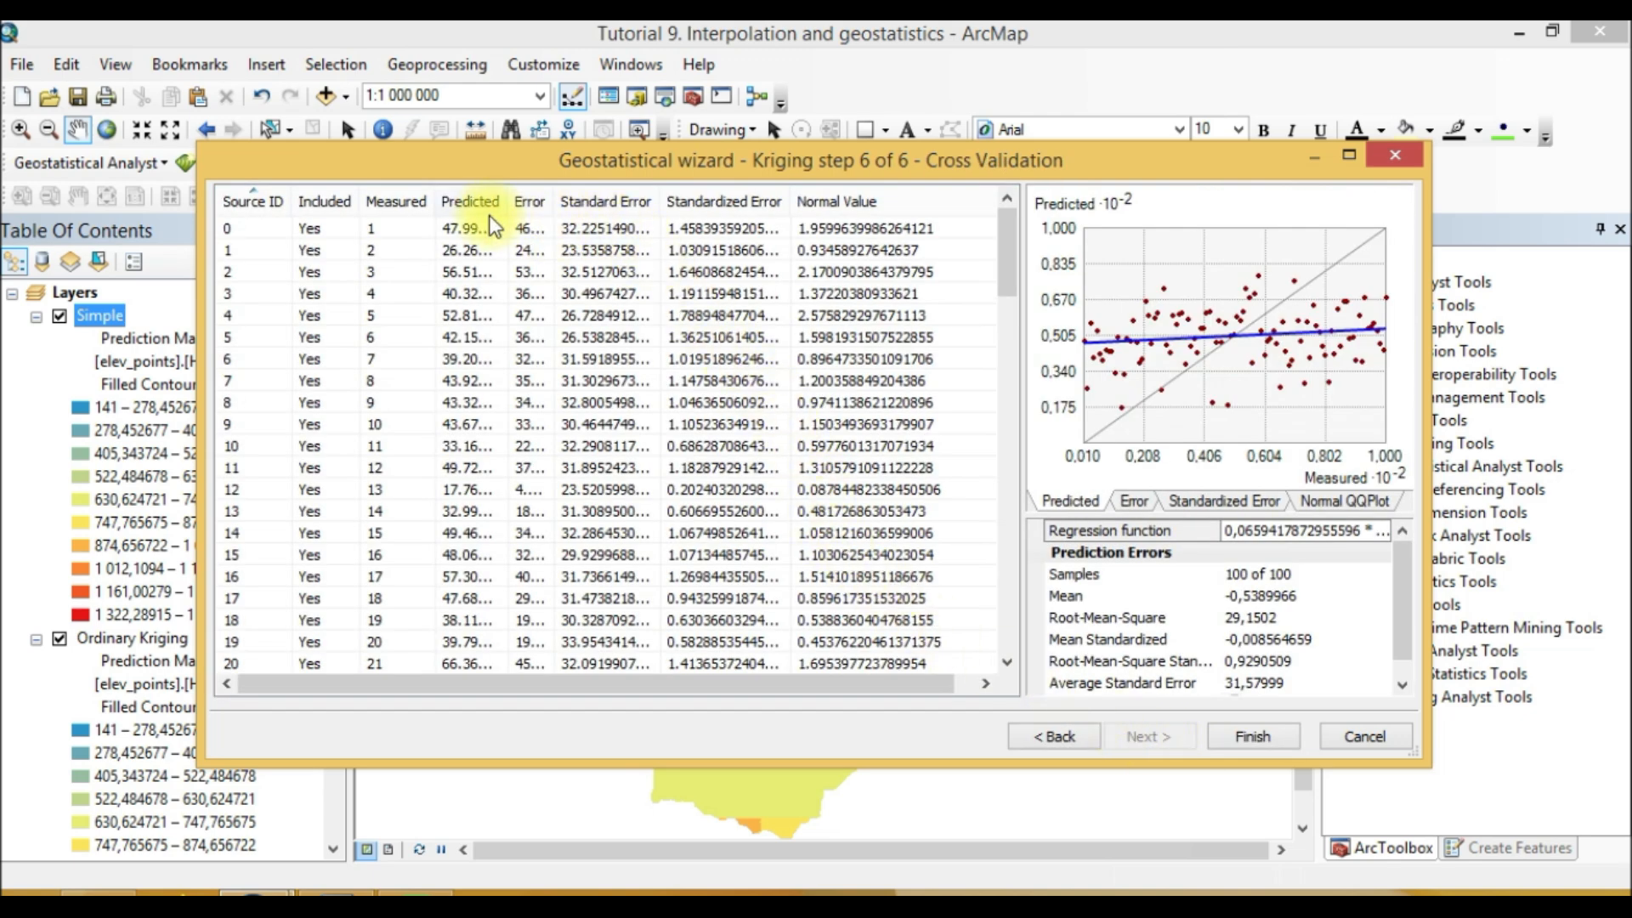
Step: Review the cross-validation table columns and step back through the earlier wizard pages, returning to cross-validation
{"action": "left_click_drag", "start_coordinate": [509, 202], "coordinate": [645, 215]}
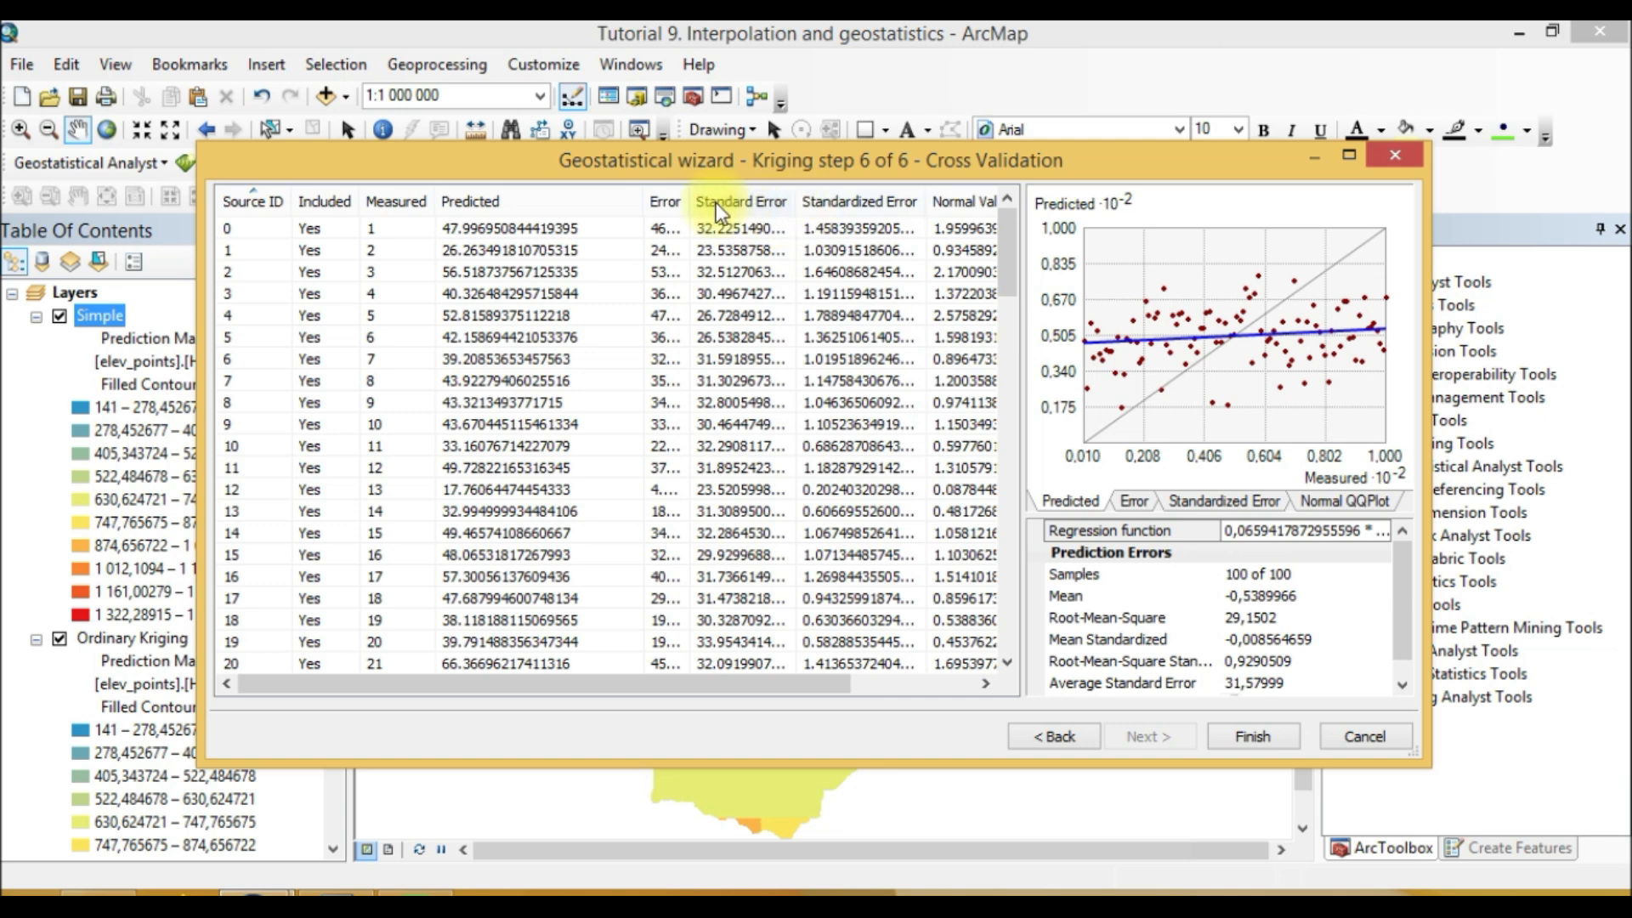
{"action": "left_click_drag", "start_coordinate": [643, 191], "coordinate": [765, 190]}
{"action": "left_click", "coordinate": [1051, 738]}
{"action": "left_click", "coordinate": [1050, 738]}
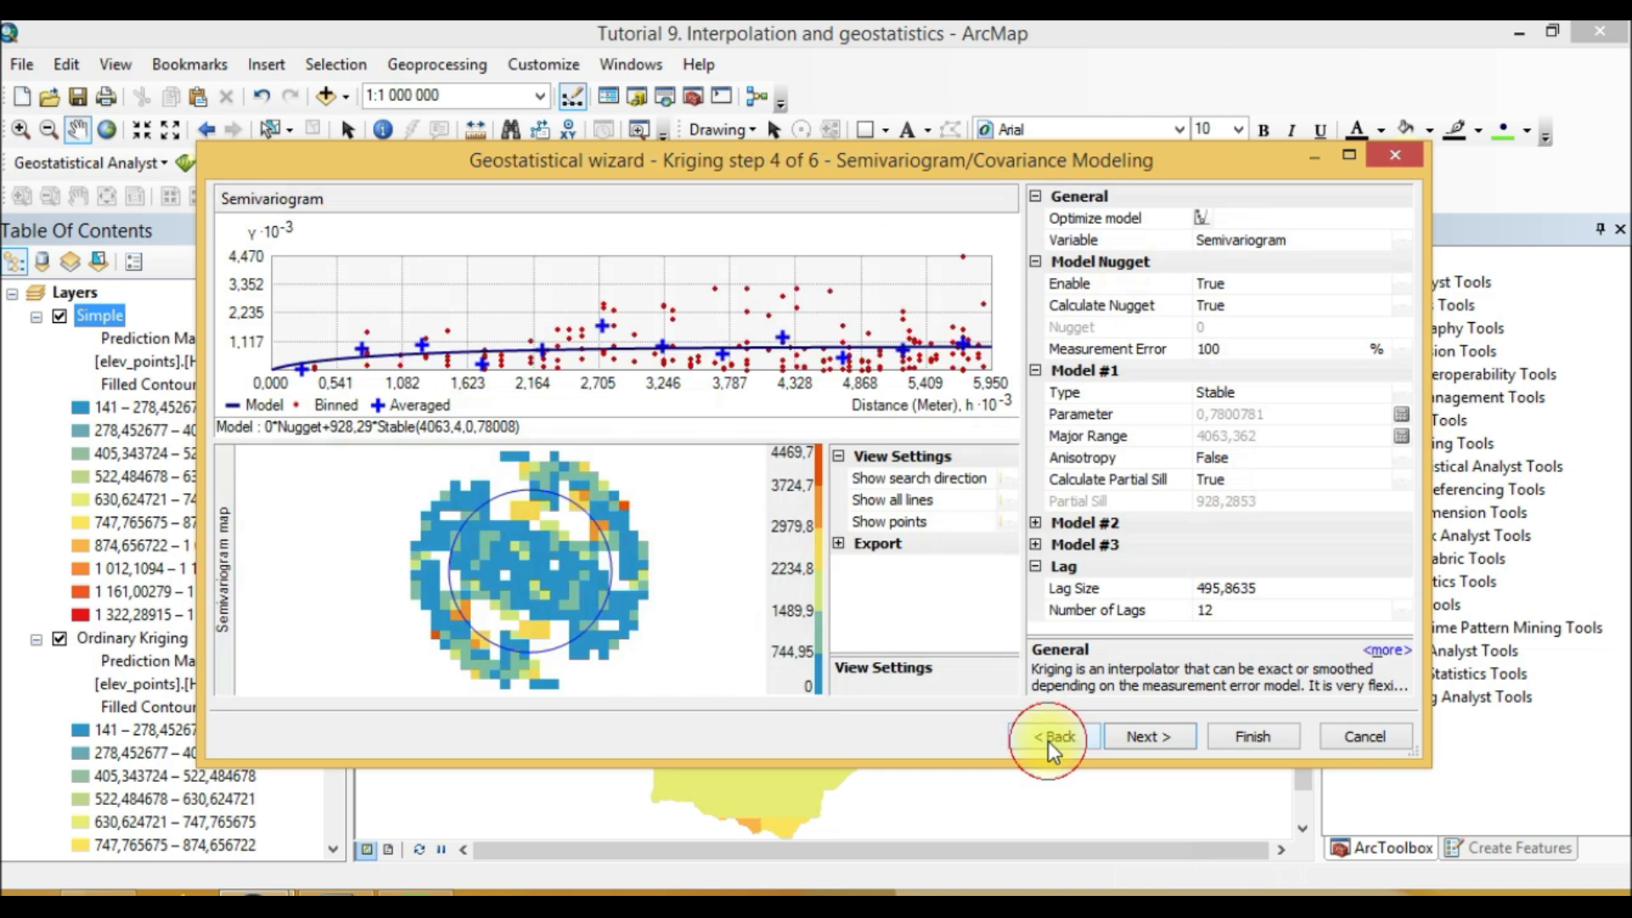
{"action": "left_click", "coordinate": [1049, 737]}
{"action": "left_click", "coordinate": [1050, 738]}
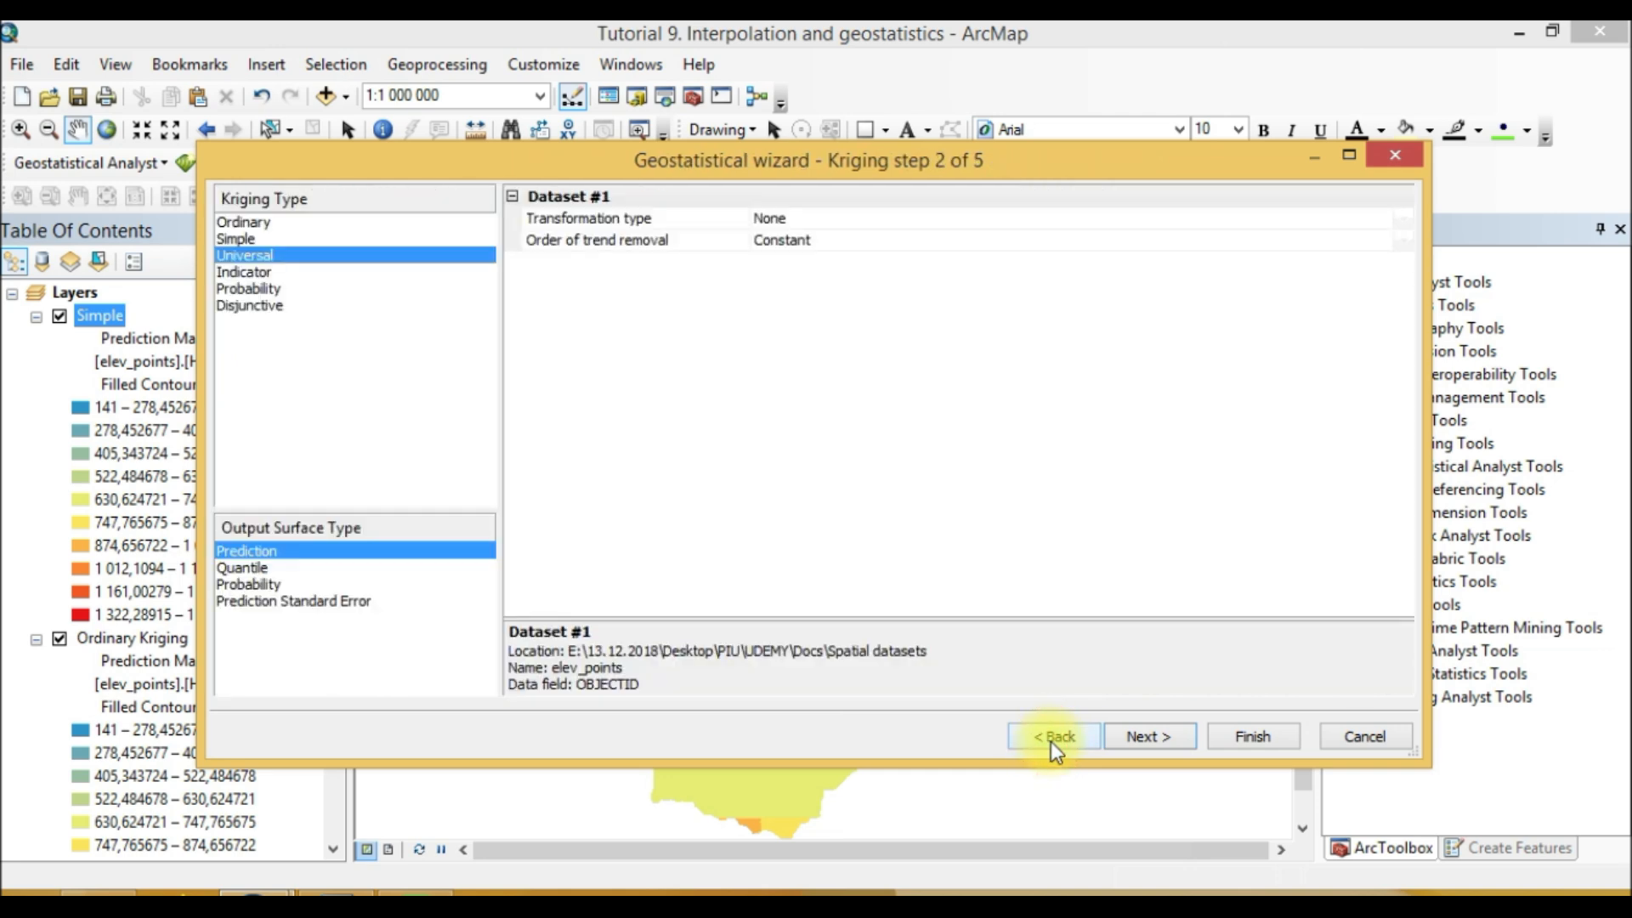
{"action": "left_click", "coordinate": [1158, 736]}
{"action": "left_click", "coordinate": [1163, 736]}
{"action": "left_click", "coordinate": [1163, 738]}
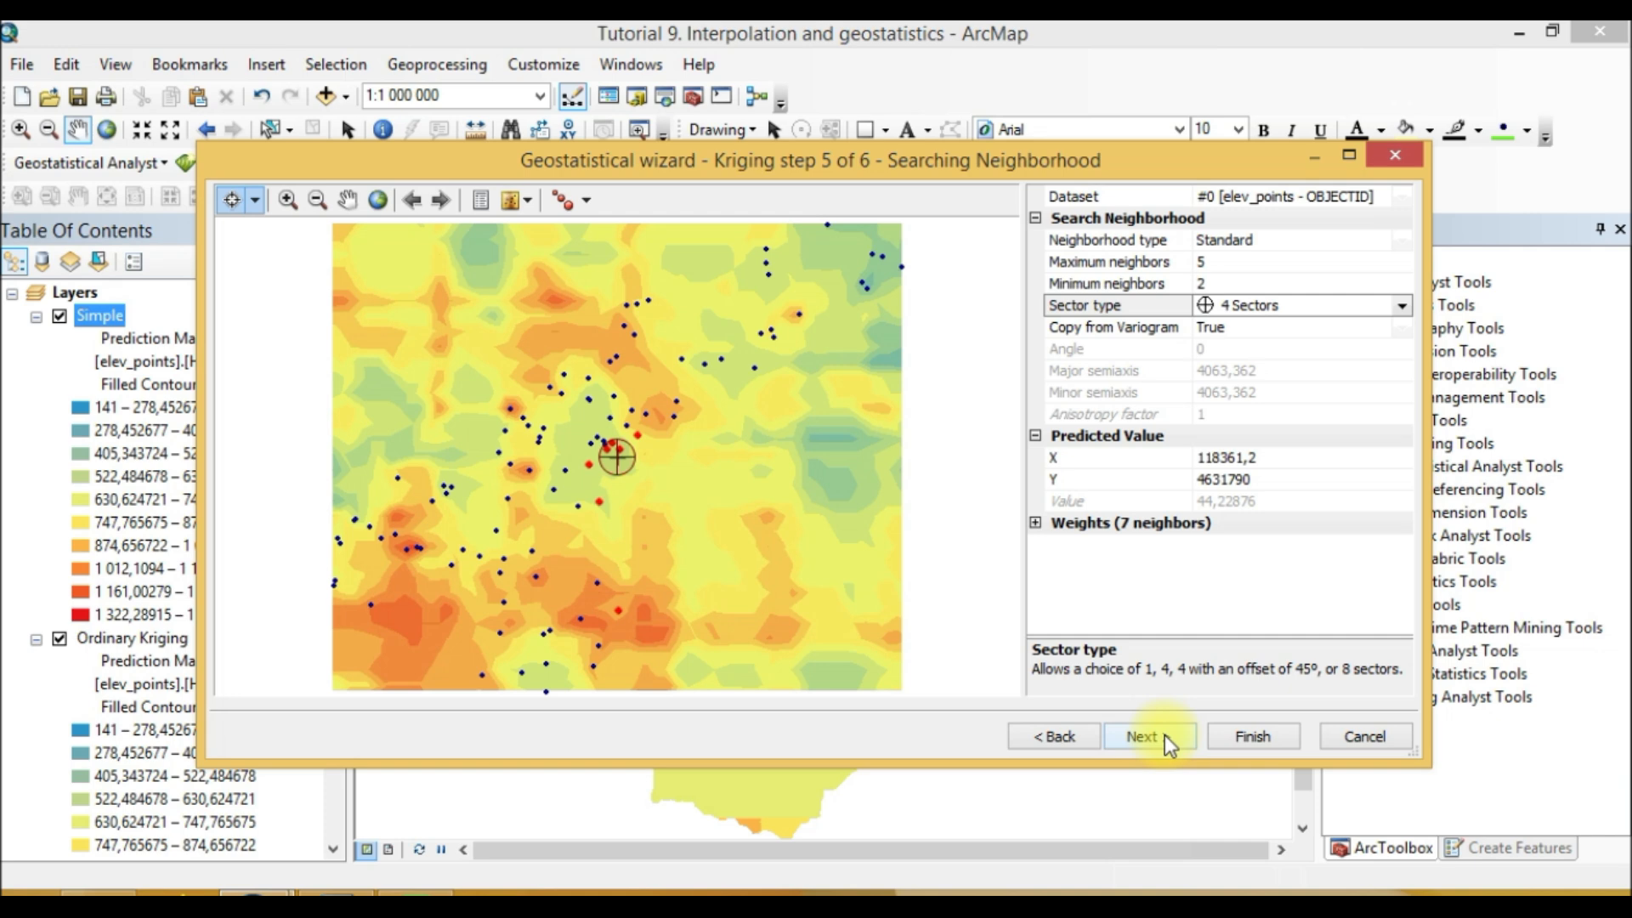
{"action": "left_click", "coordinate": [1162, 736]}
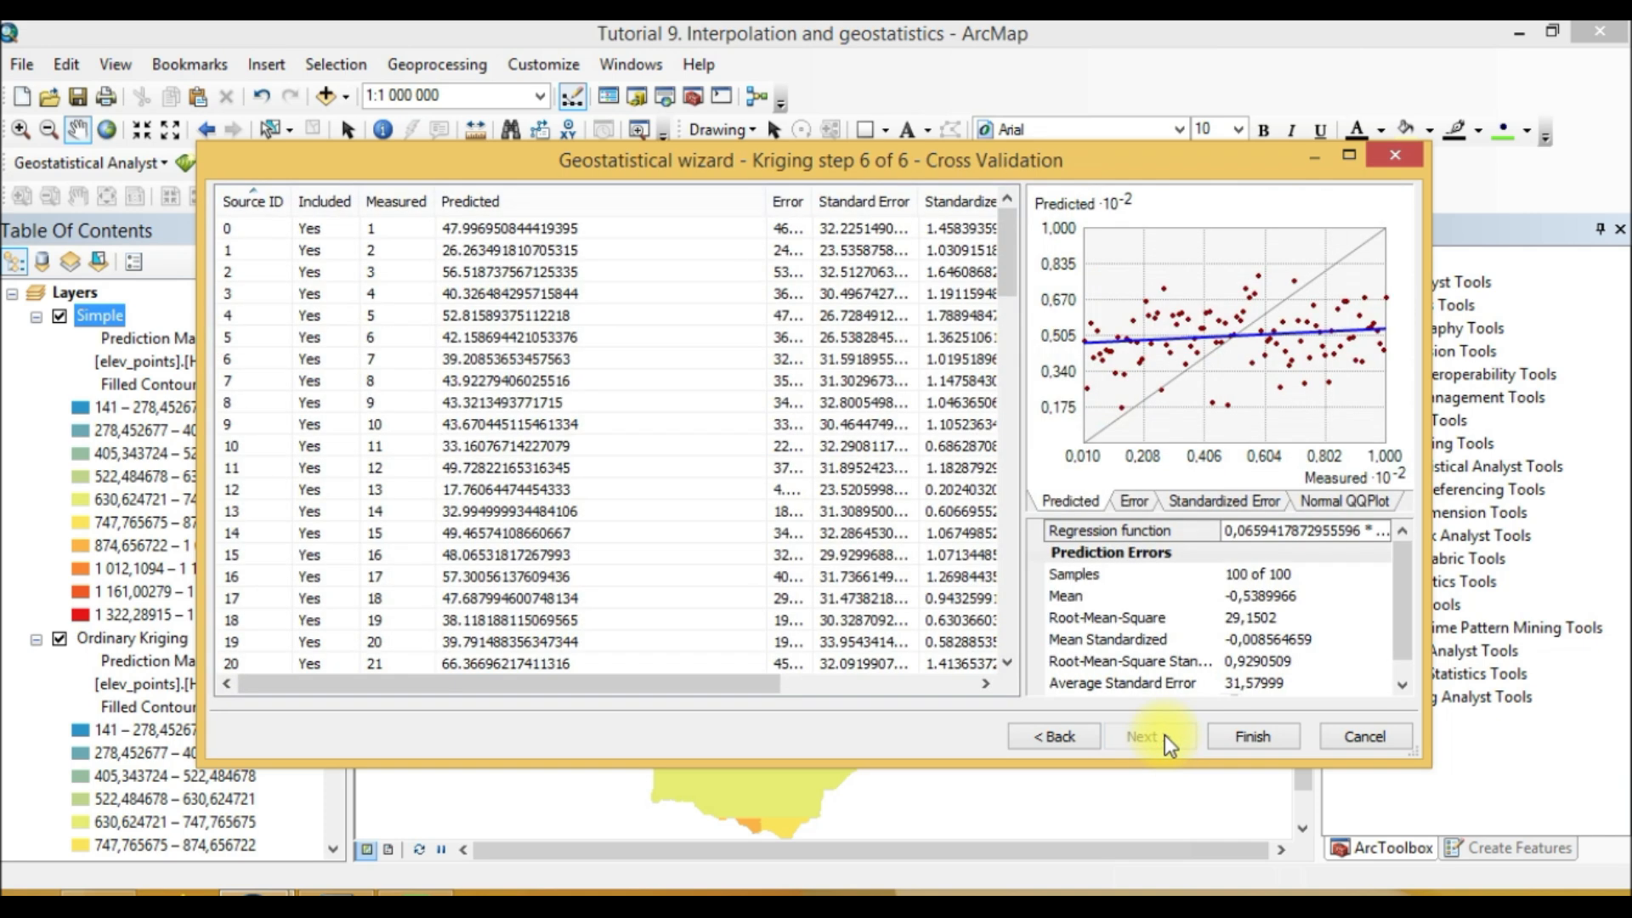
Step: Finish the universal kriging run and accept the method report
{"action": "left_click", "coordinate": [1234, 737]}
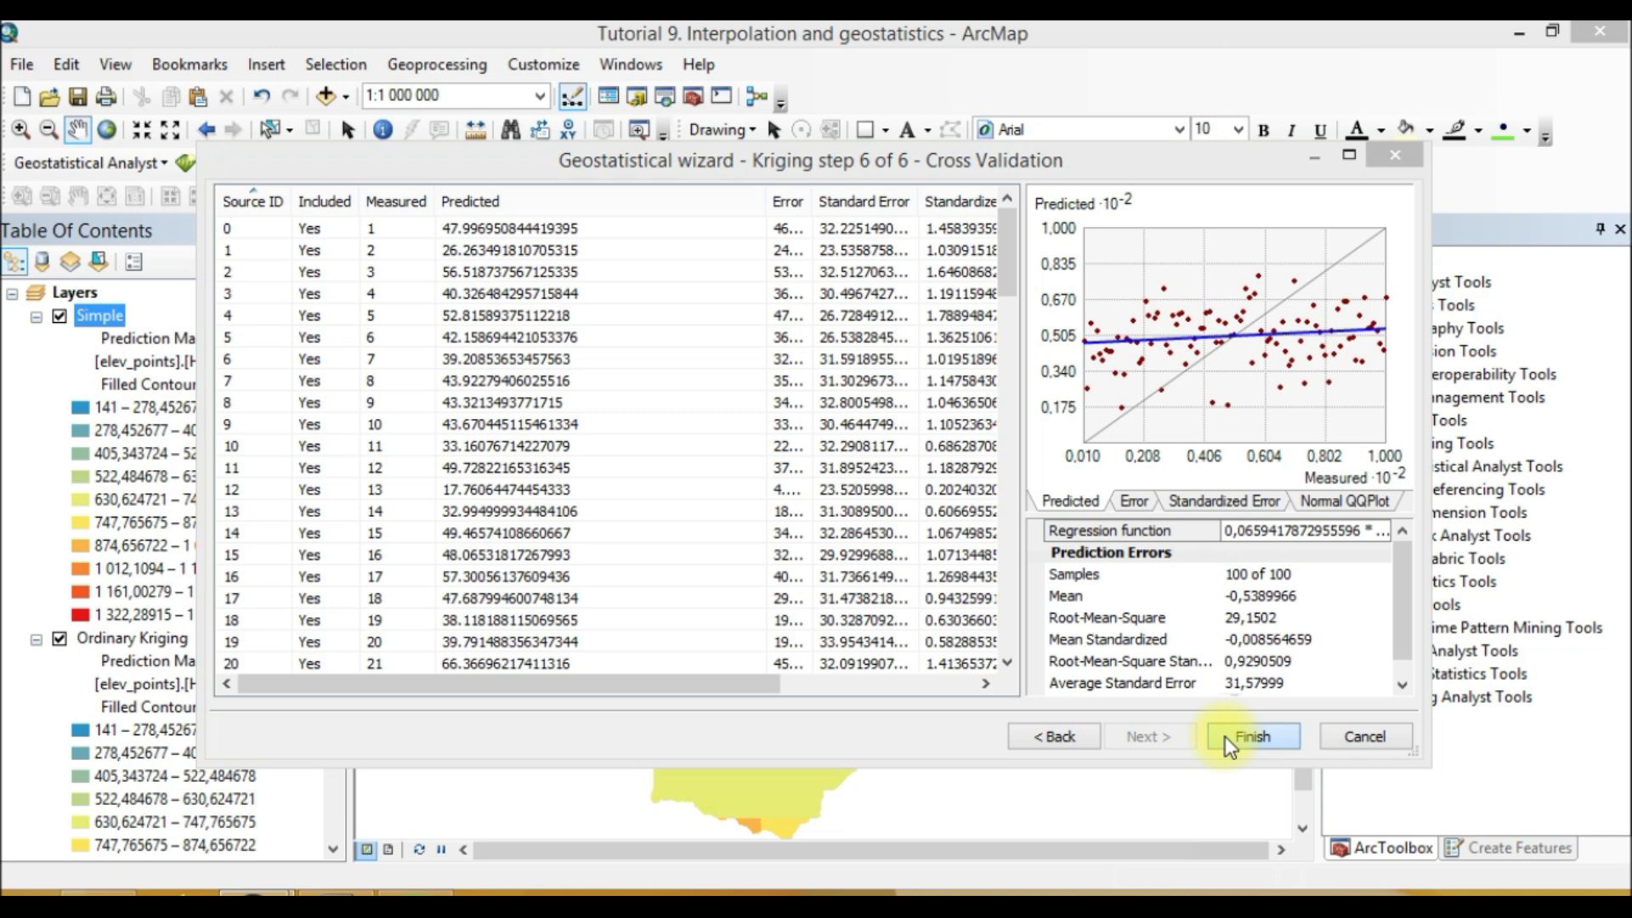
{"action": "left_click", "coordinate": [903, 746]}
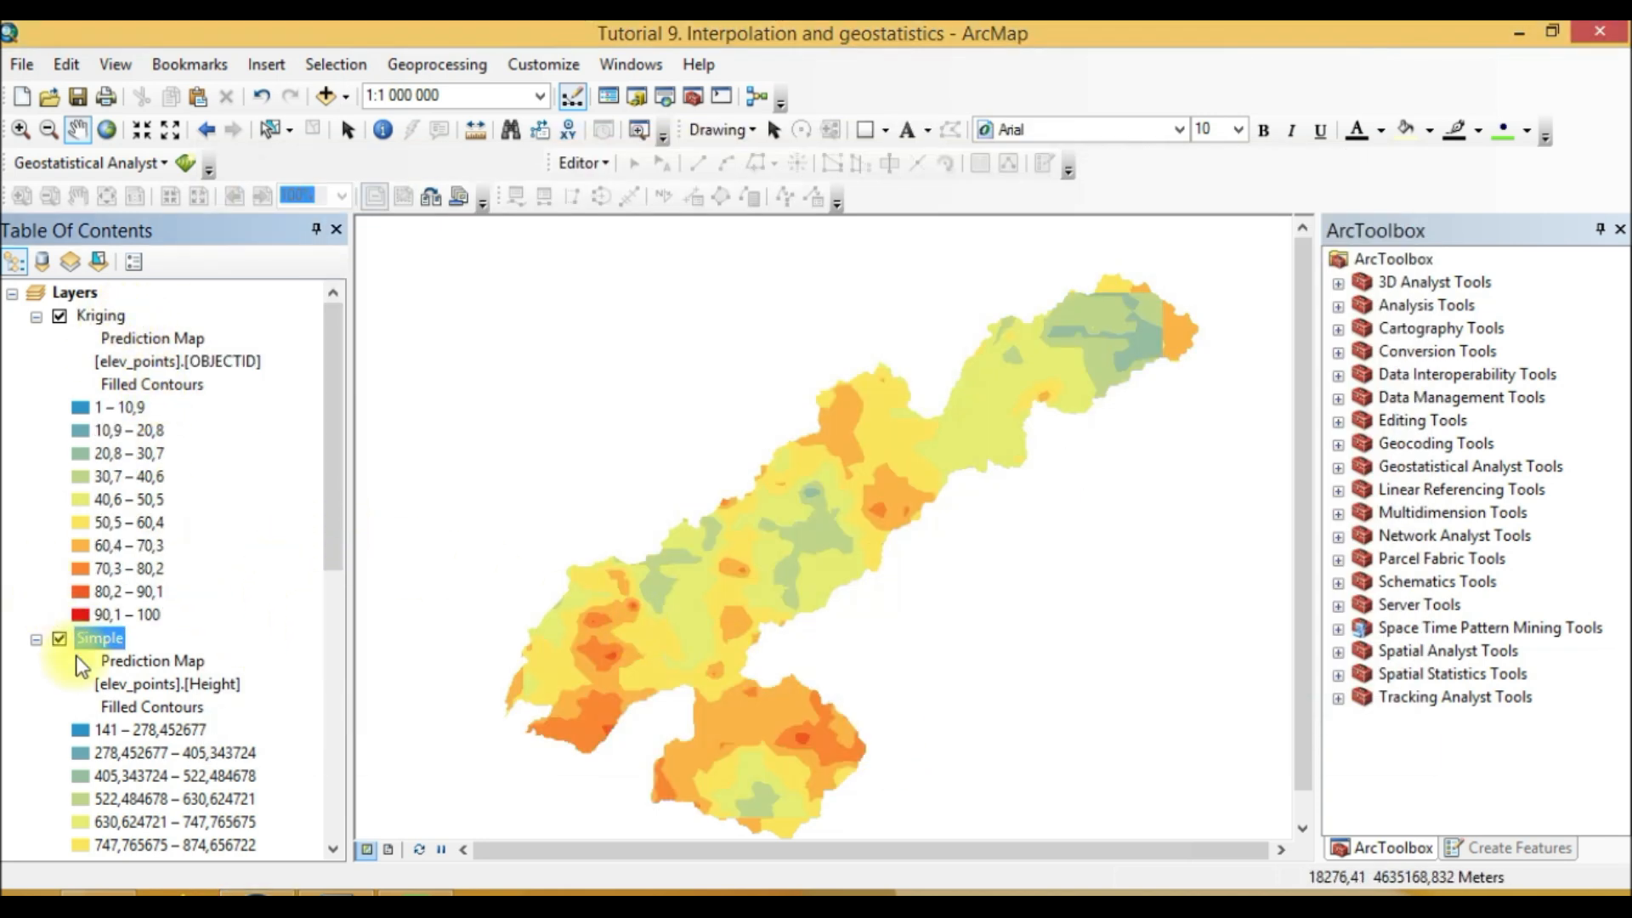
Step: Hide the Simple layer and rename the new kriging layer to Universal
{"action": "left_click", "coordinate": [58, 638]}
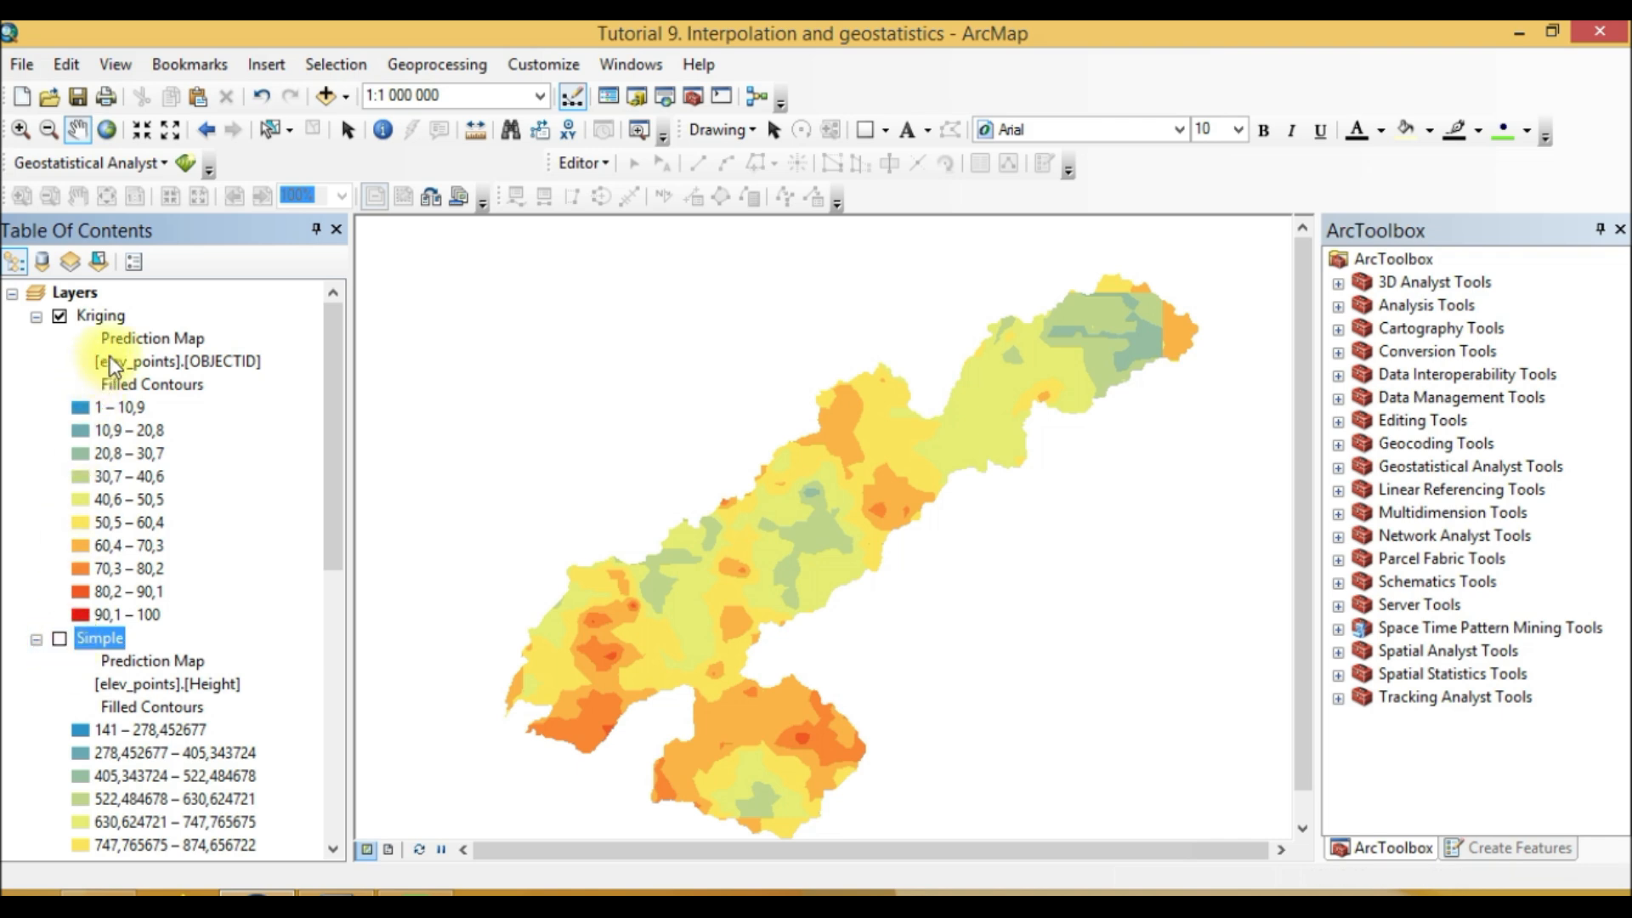
{"action": "left_click", "coordinate": [95, 316]}
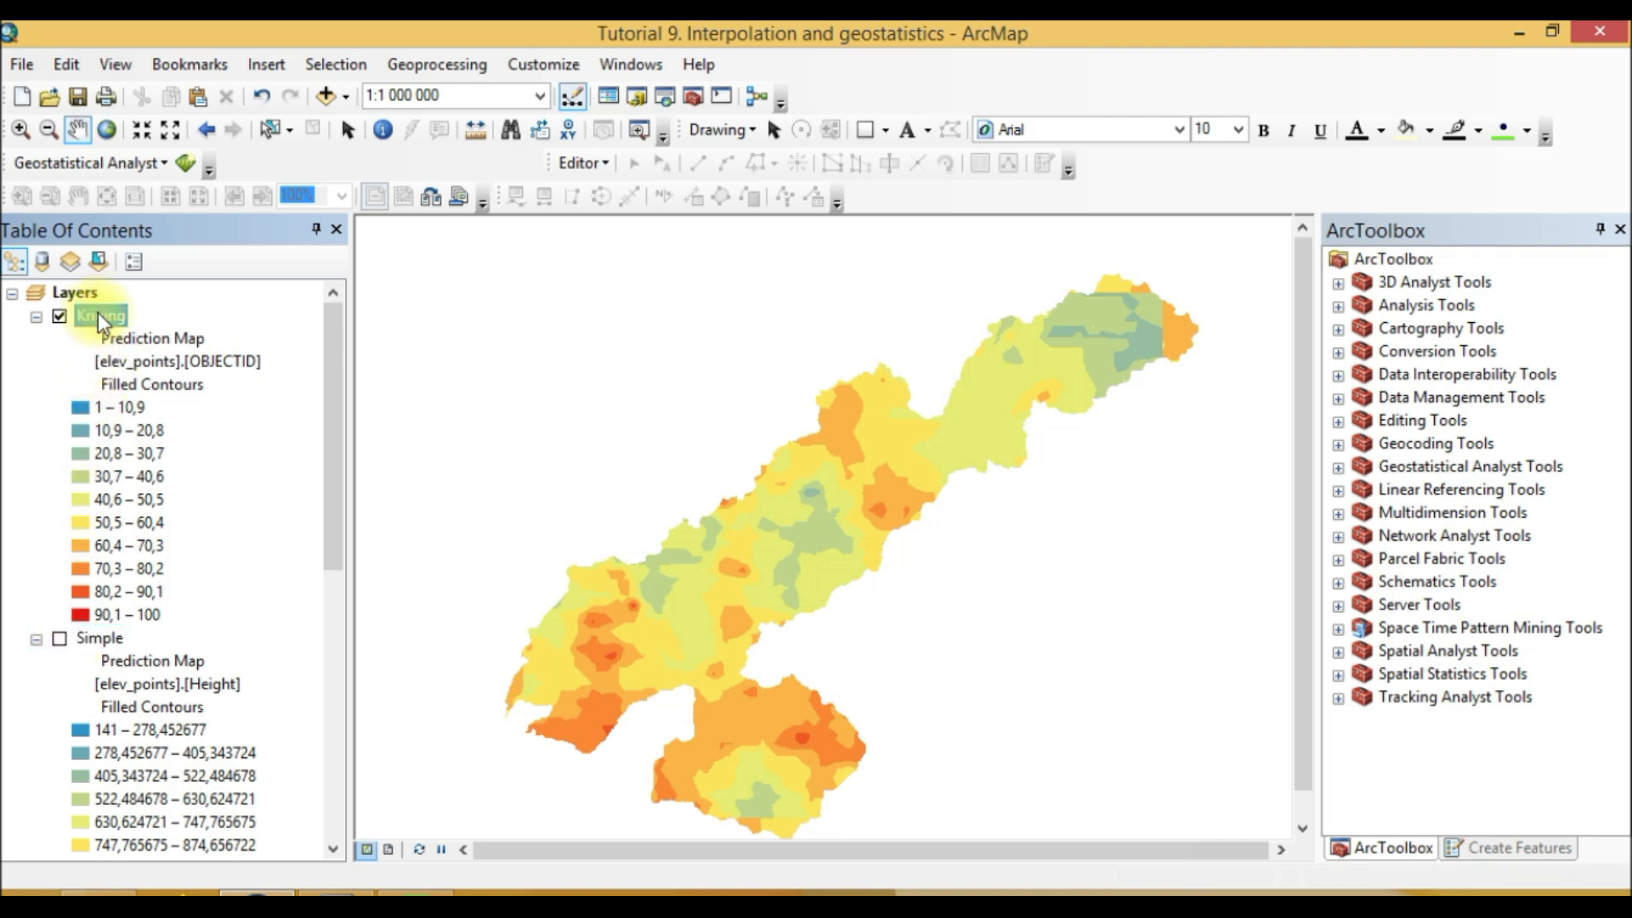
{"action": "type", "text": "Unive"}
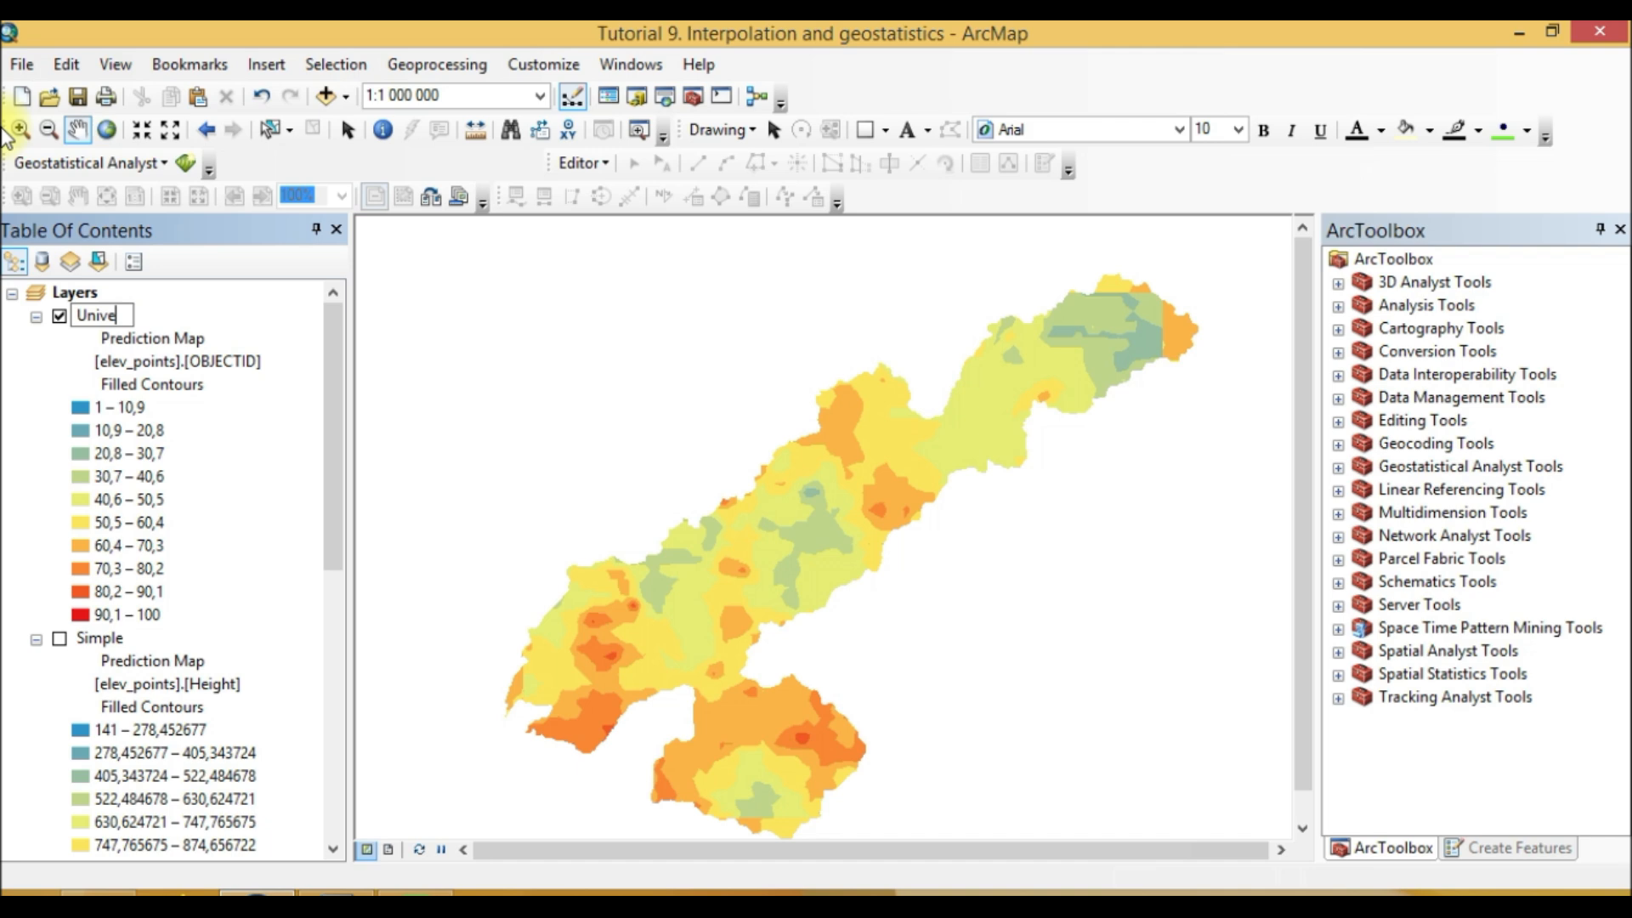
{"action": "type", "text": "rsal"}
{"action": "left_click", "coordinate": [236, 305]}
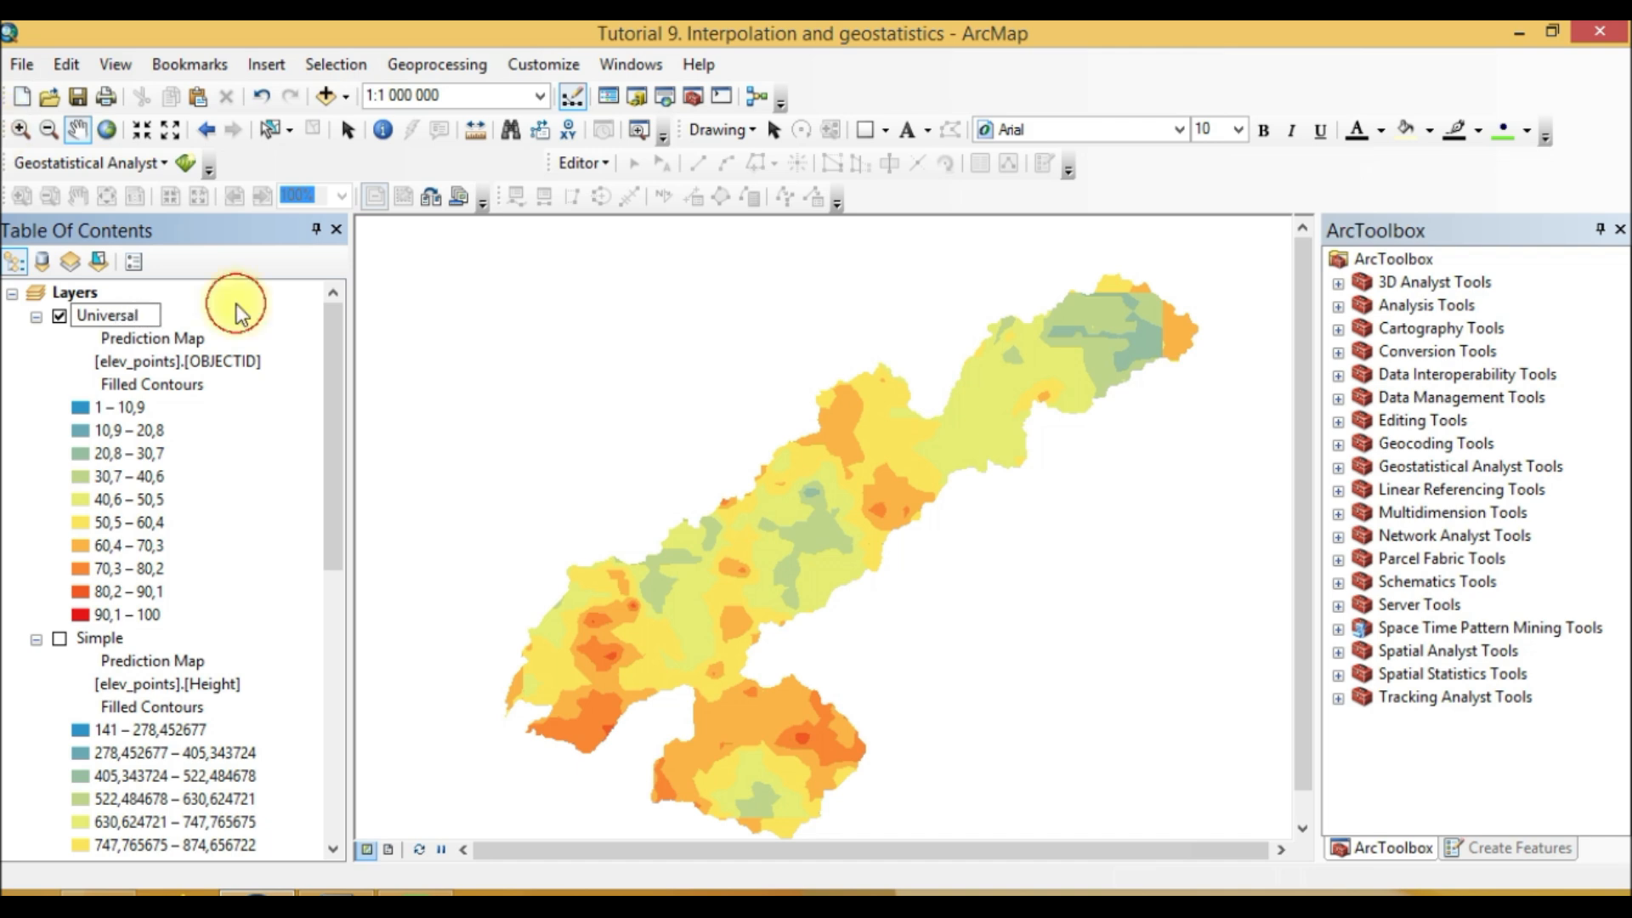
Step: Start another Kriging / CoKriging run, select Indicator kriging with an Exceed threshold, and advance to semivariogram modeling
{"action": "left_click", "coordinate": [185, 165]}
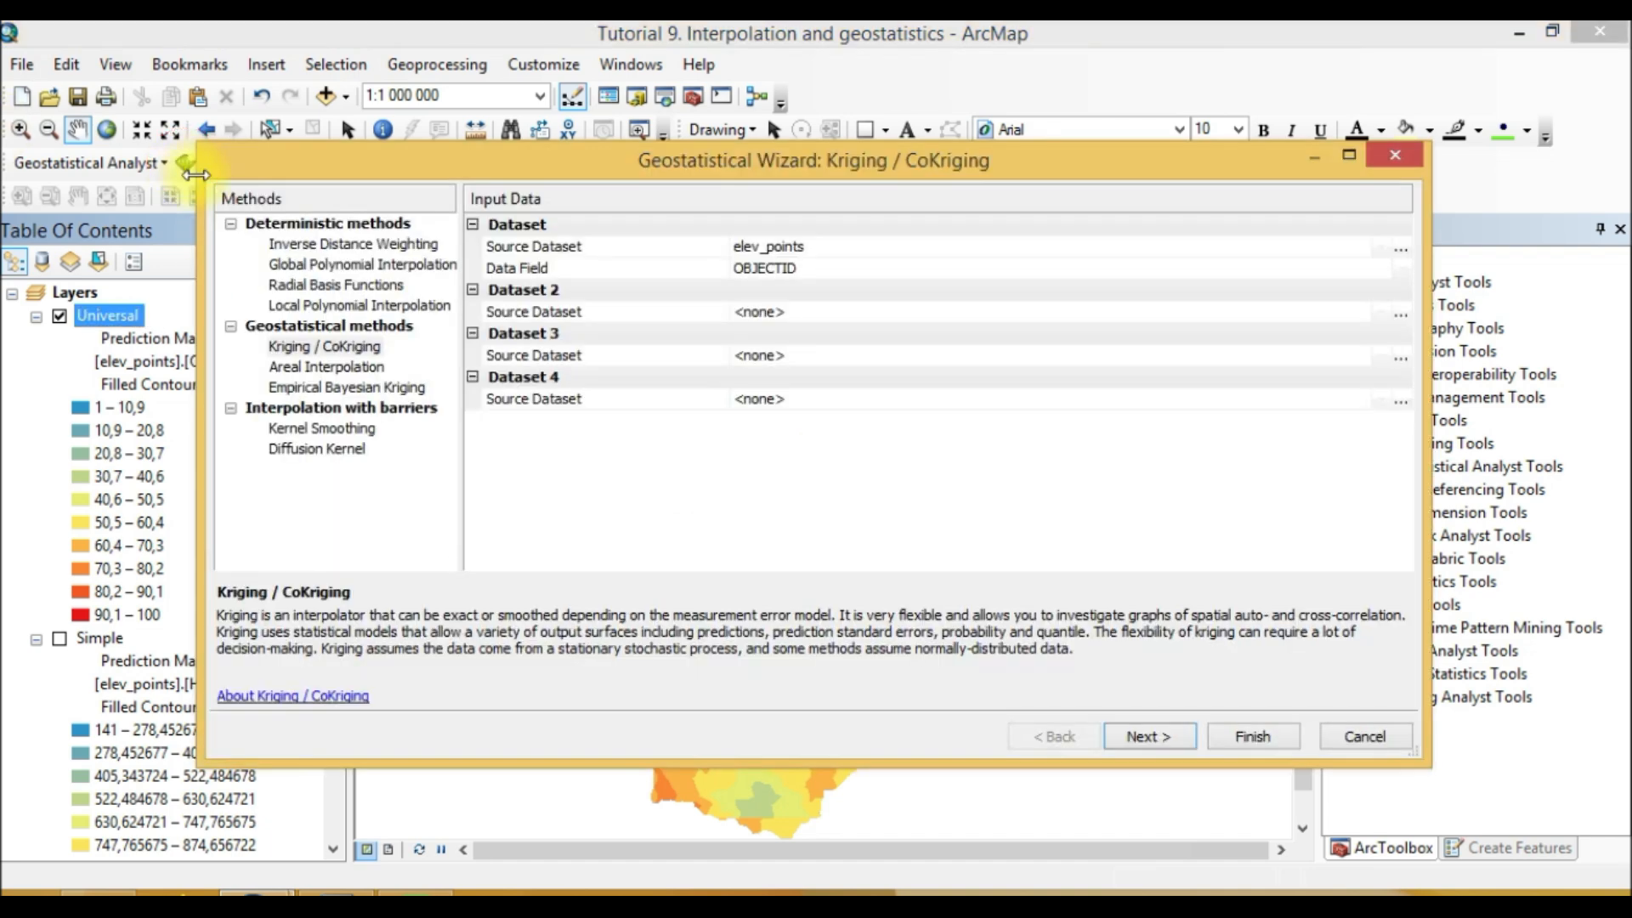
{"action": "left_click", "coordinate": [1149, 736]}
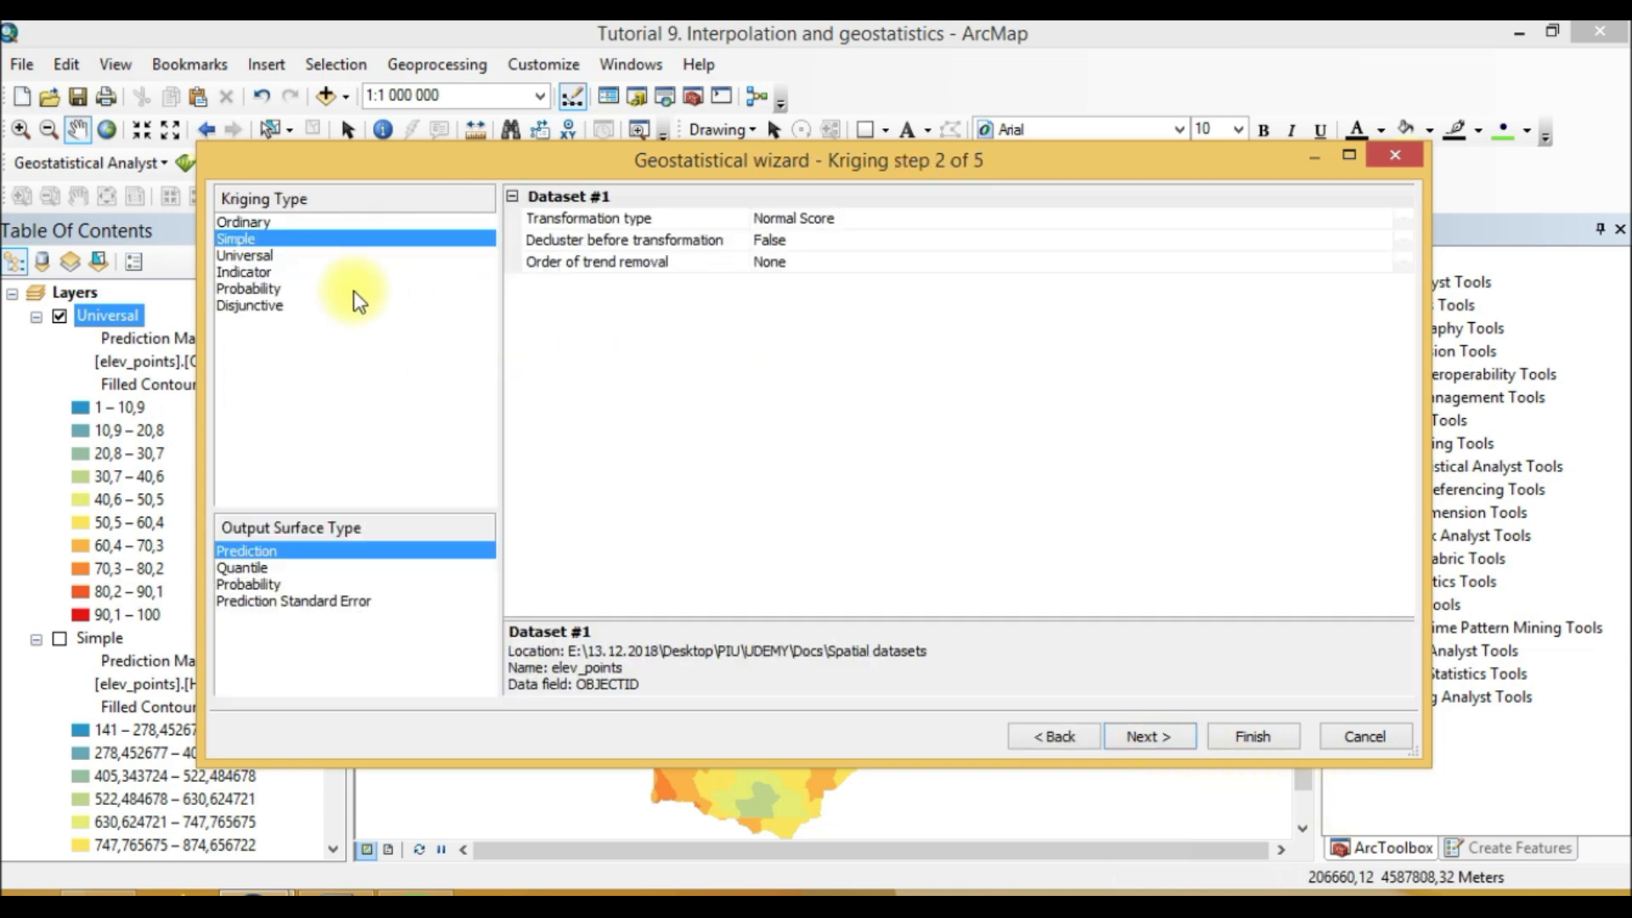
{"action": "left_click", "coordinate": [247, 272]}
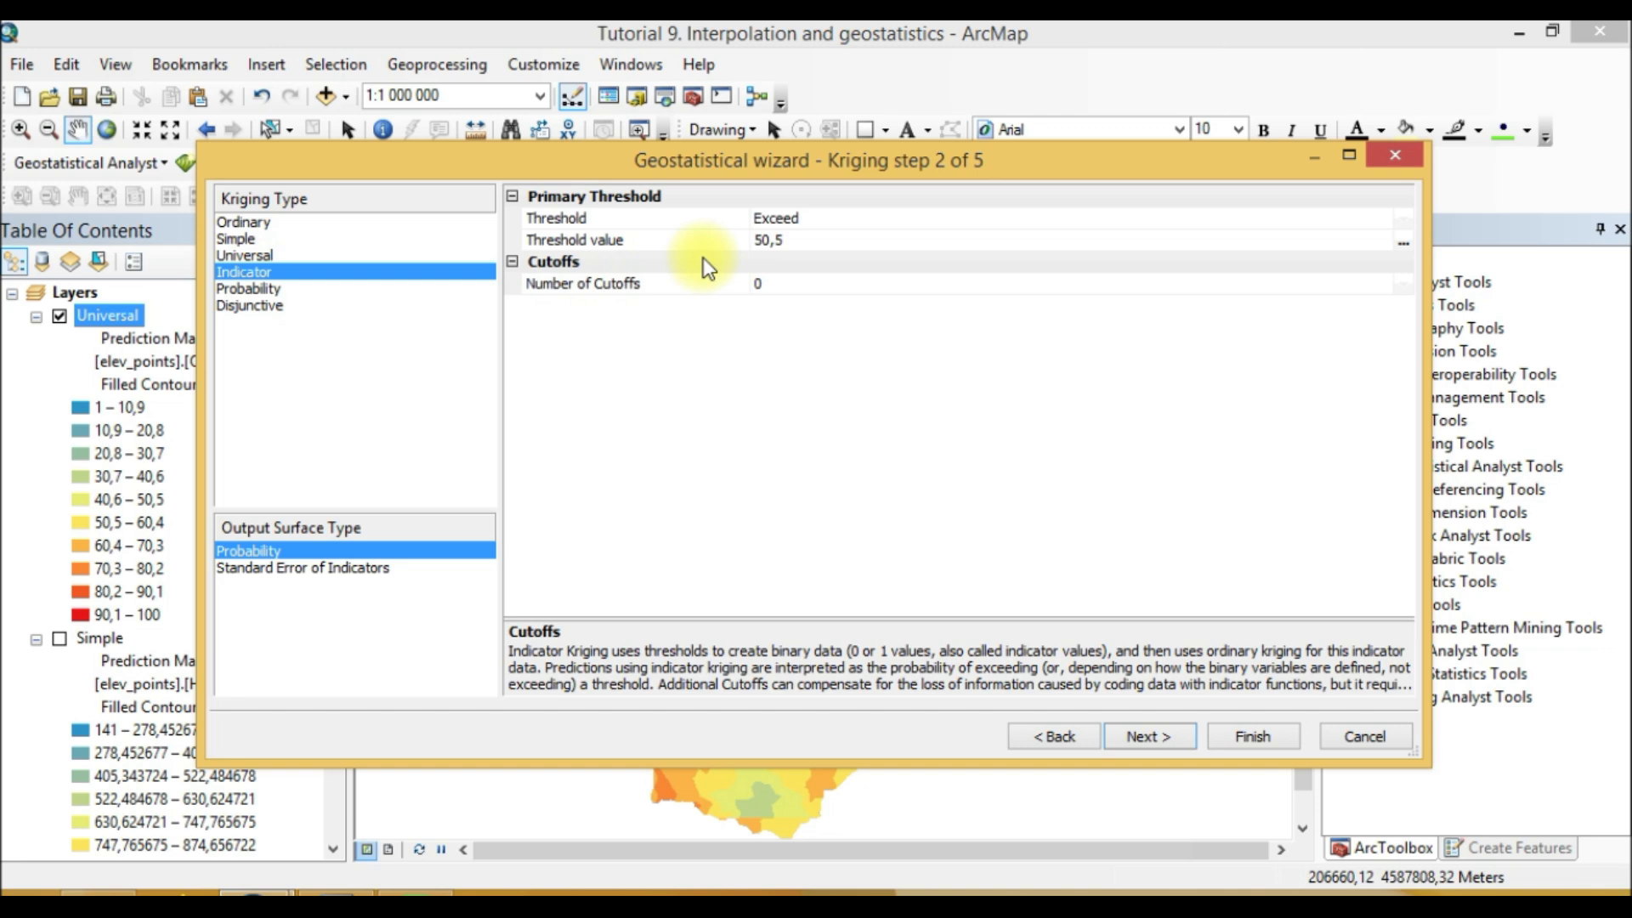
{"action": "left_click", "coordinate": [874, 223]}
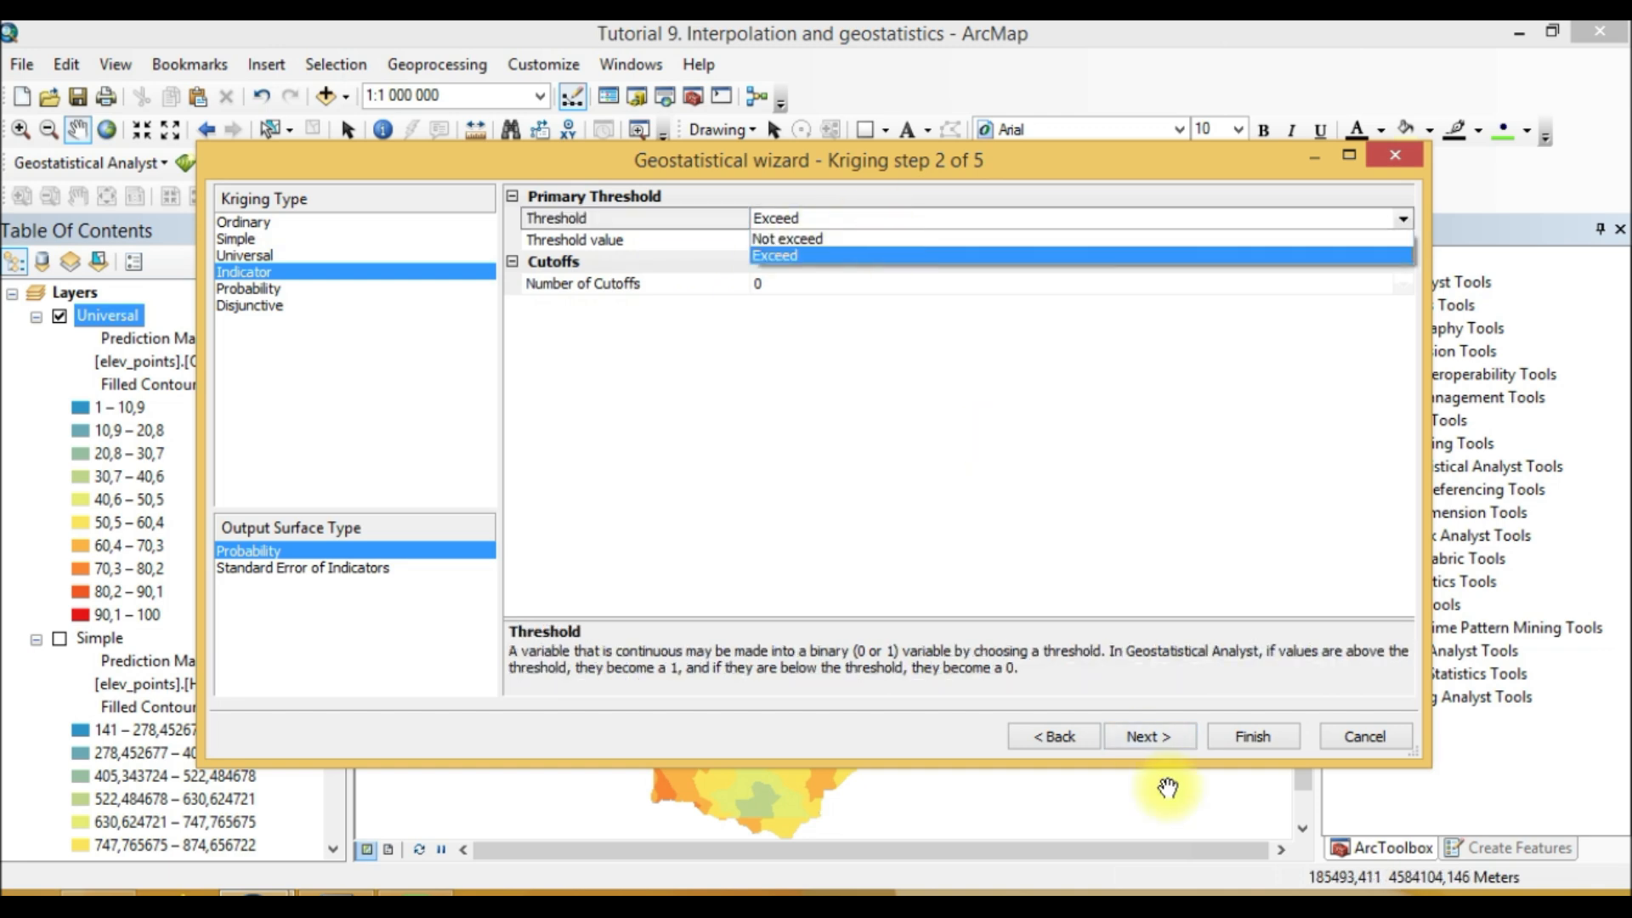
{"action": "left_click", "coordinate": [1173, 738]}
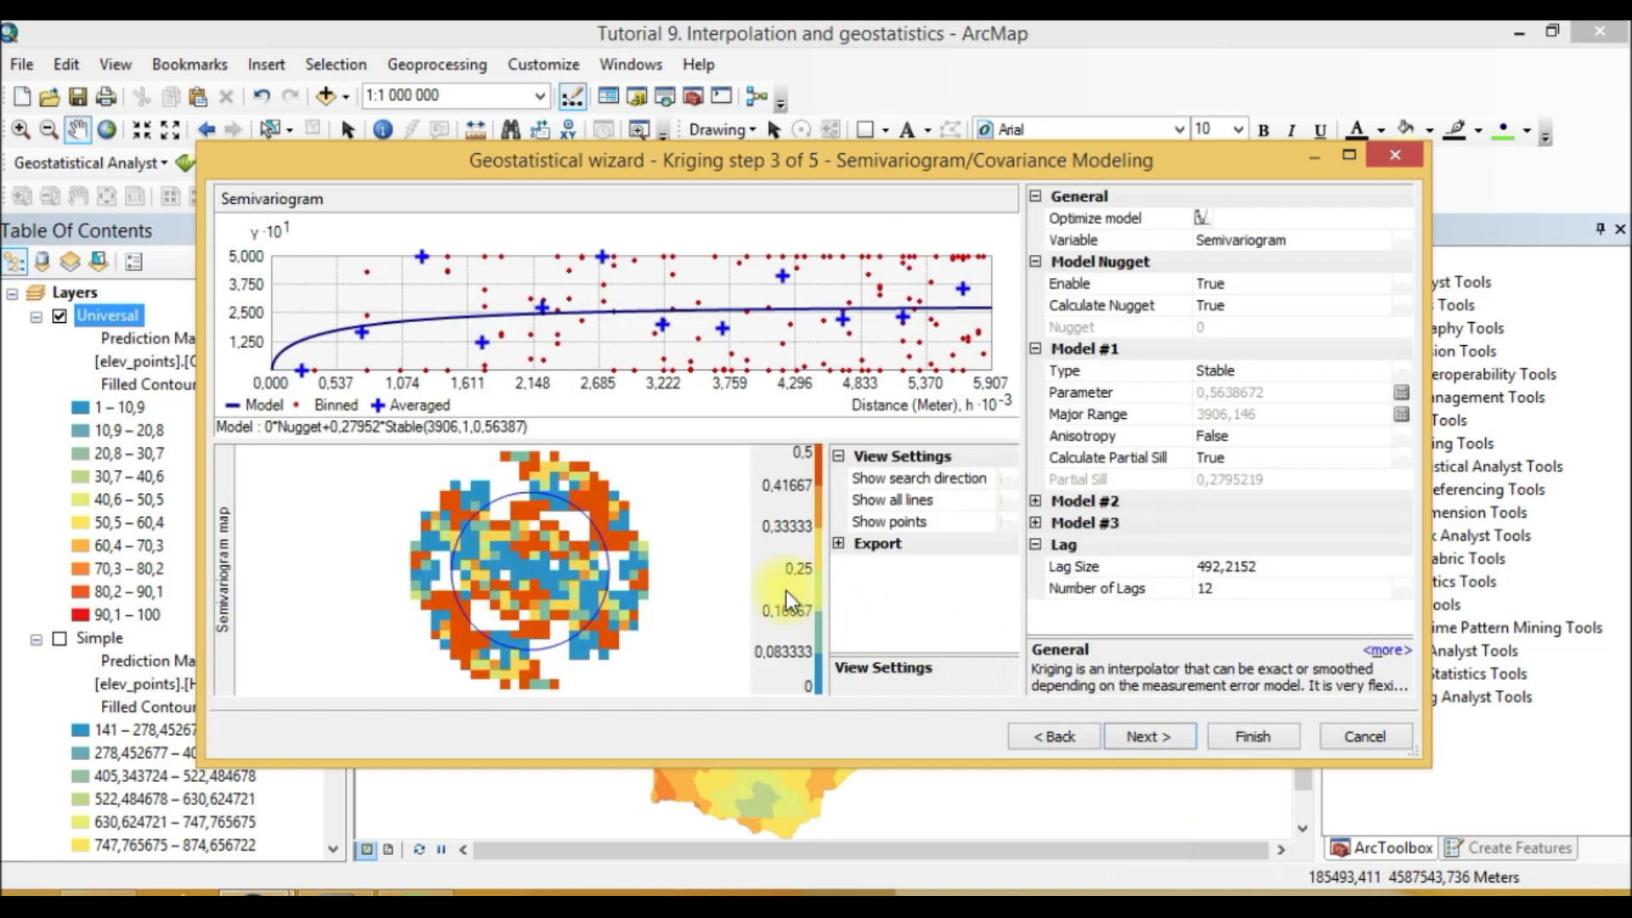
Step: Advance through the semivariogram, neighborhood and cross-validation steps and finish the indicator kriging, accepting the method report
{"action": "left_click", "coordinate": [837, 545]}
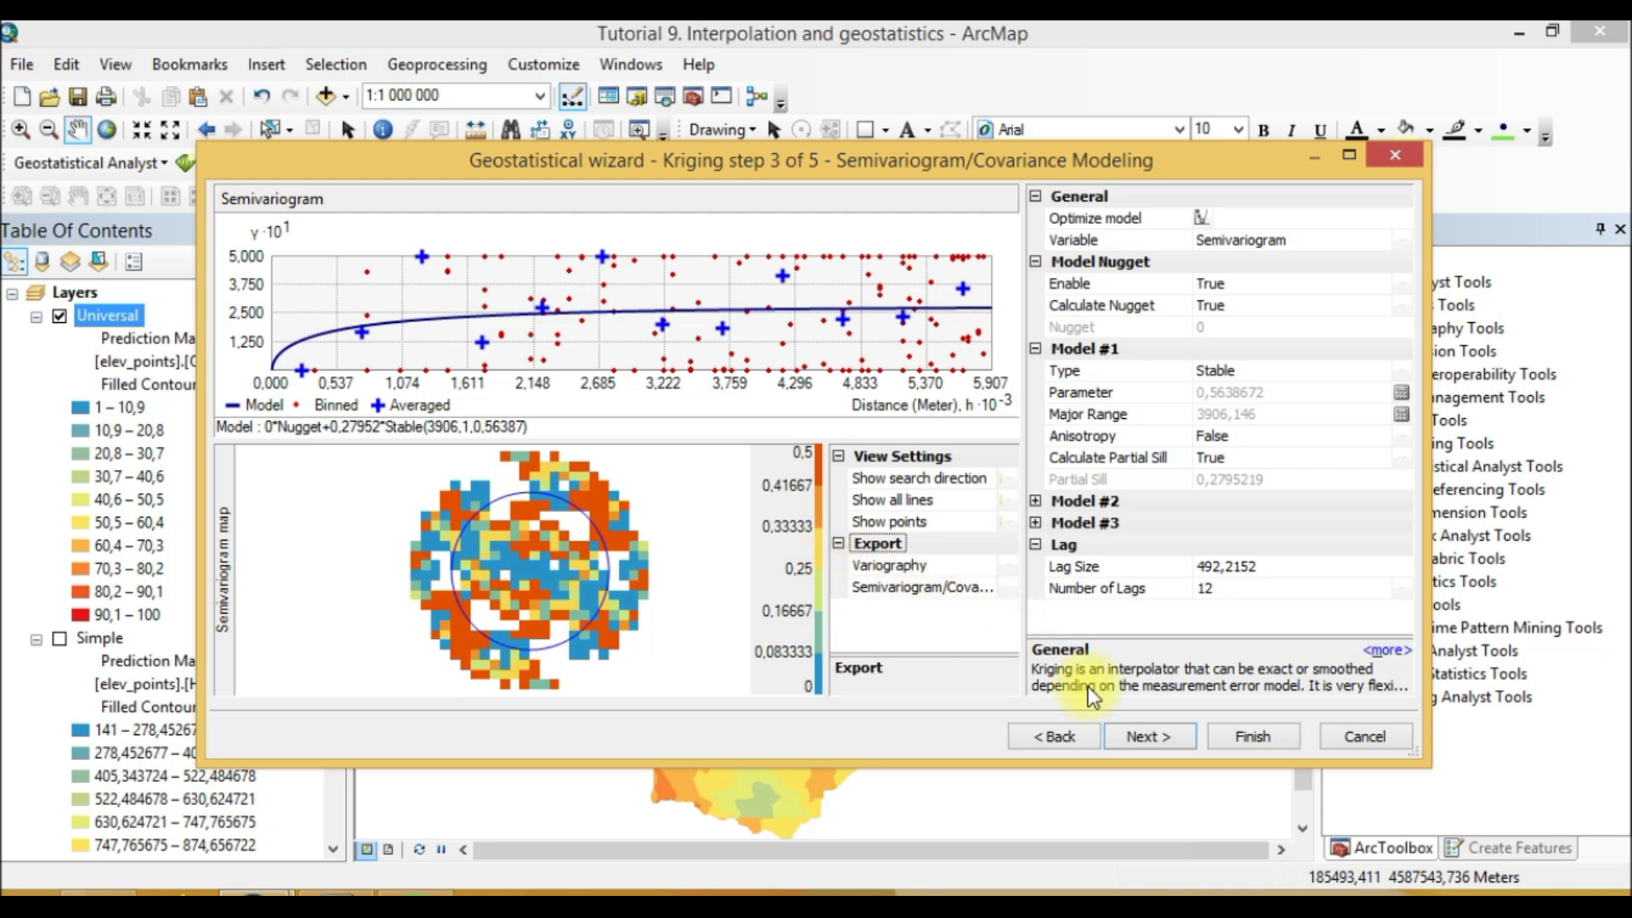
{"action": "left_click", "coordinate": [1171, 737]}
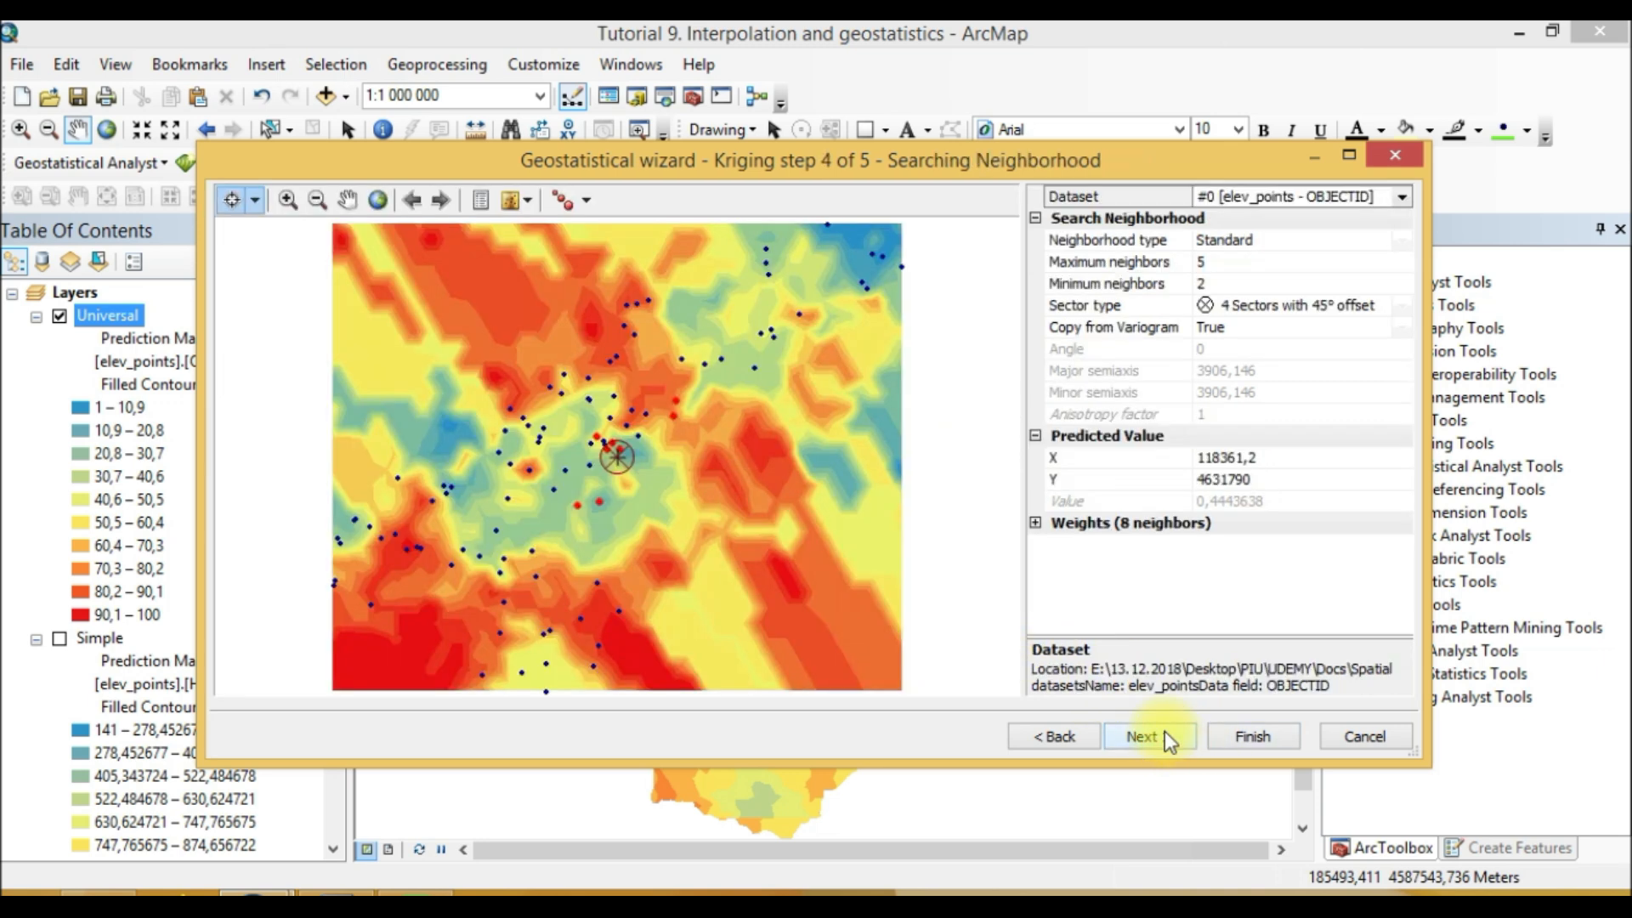
{"action": "left_click", "coordinate": [1149, 738]}
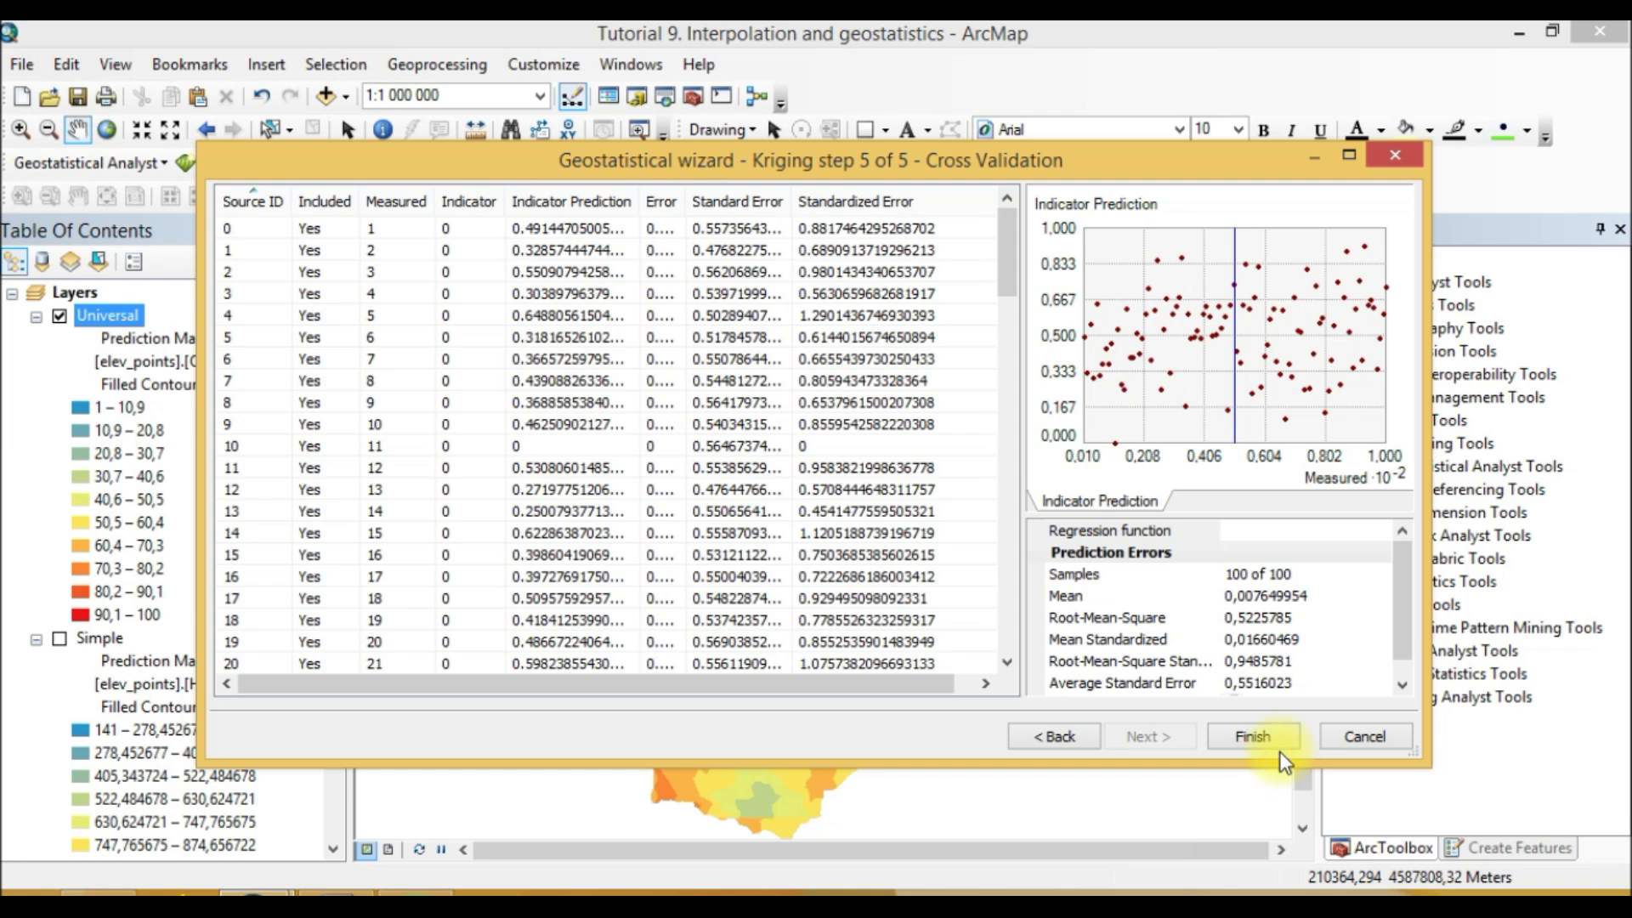
{"action": "left_click", "coordinate": [1254, 737]}
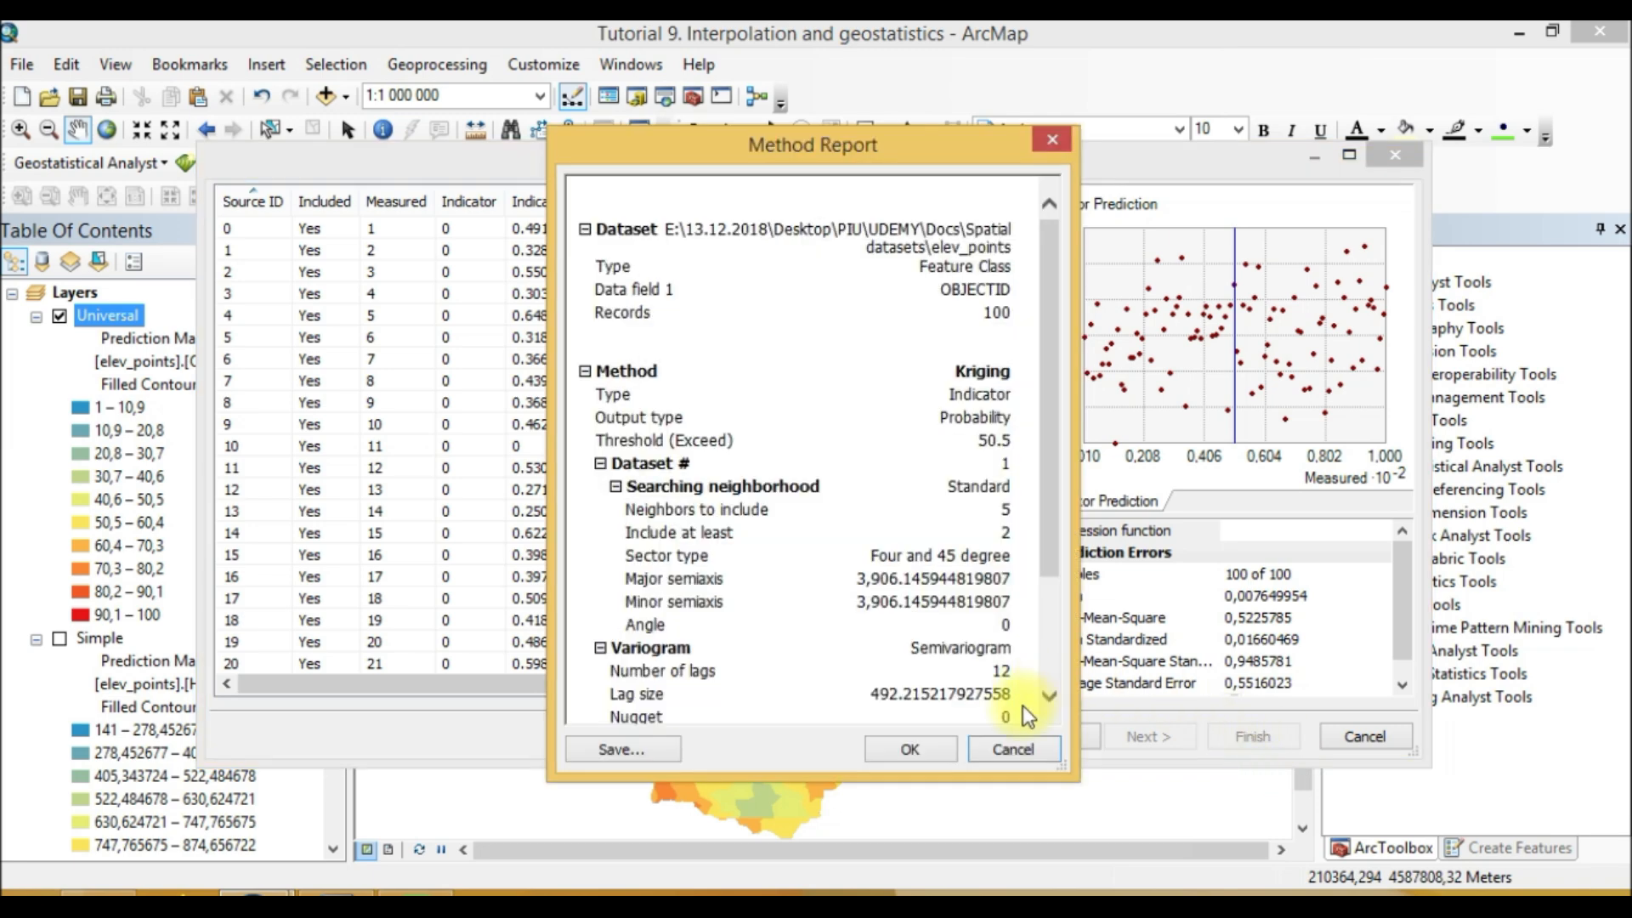
{"action": "left_click", "coordinate": [910, 749]}
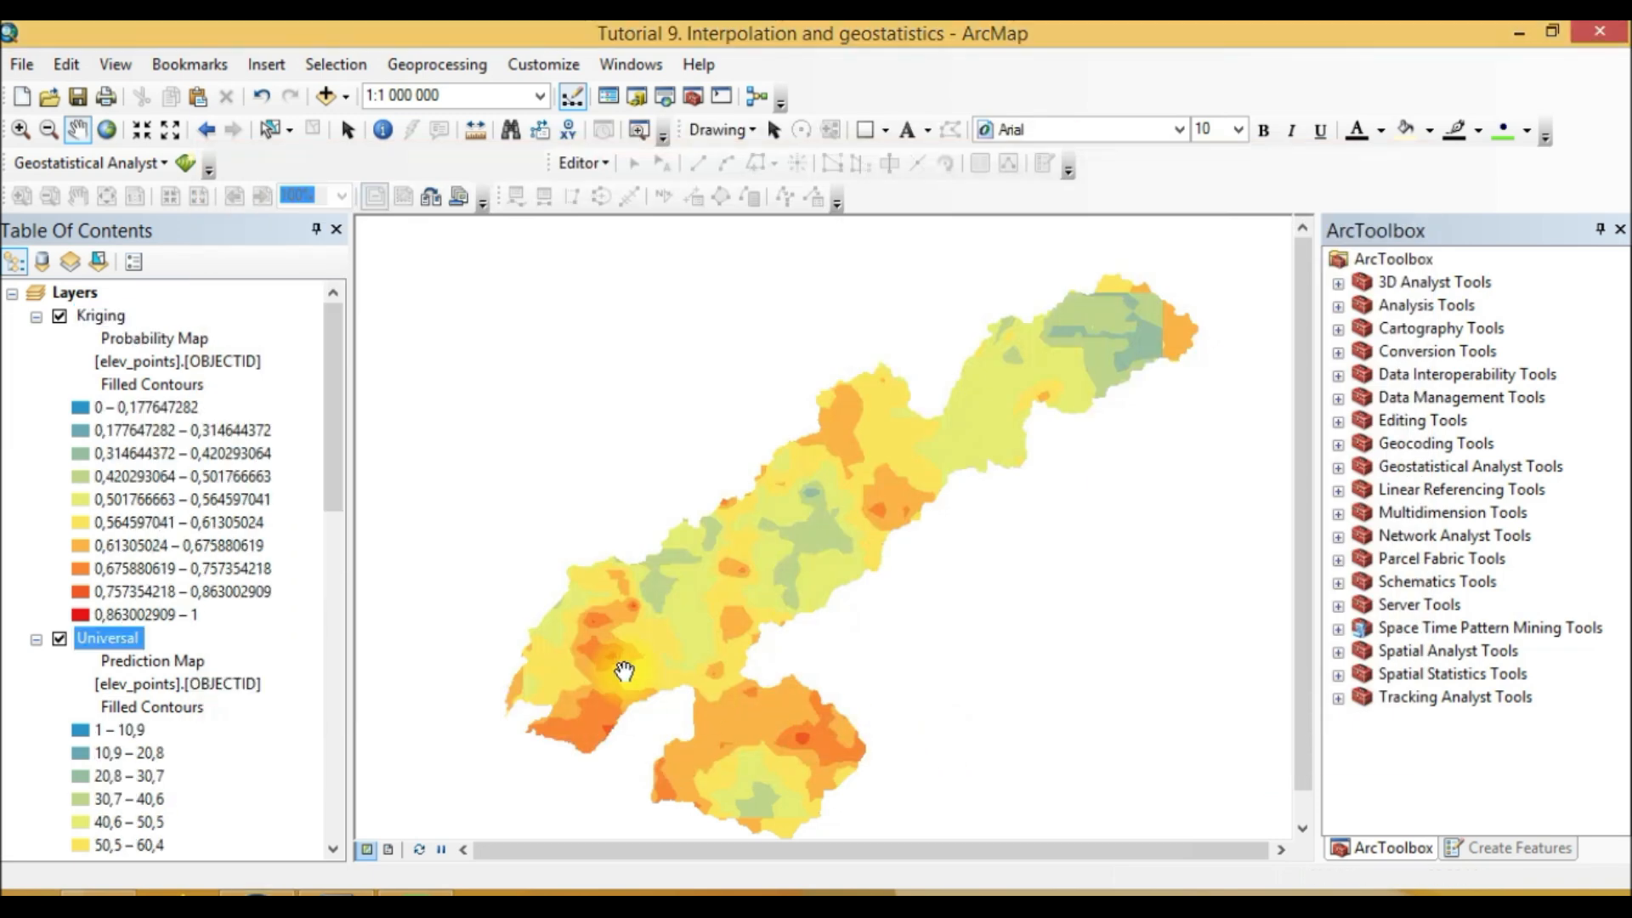
{"action": "left_click", "coordinate": [87, 317]}
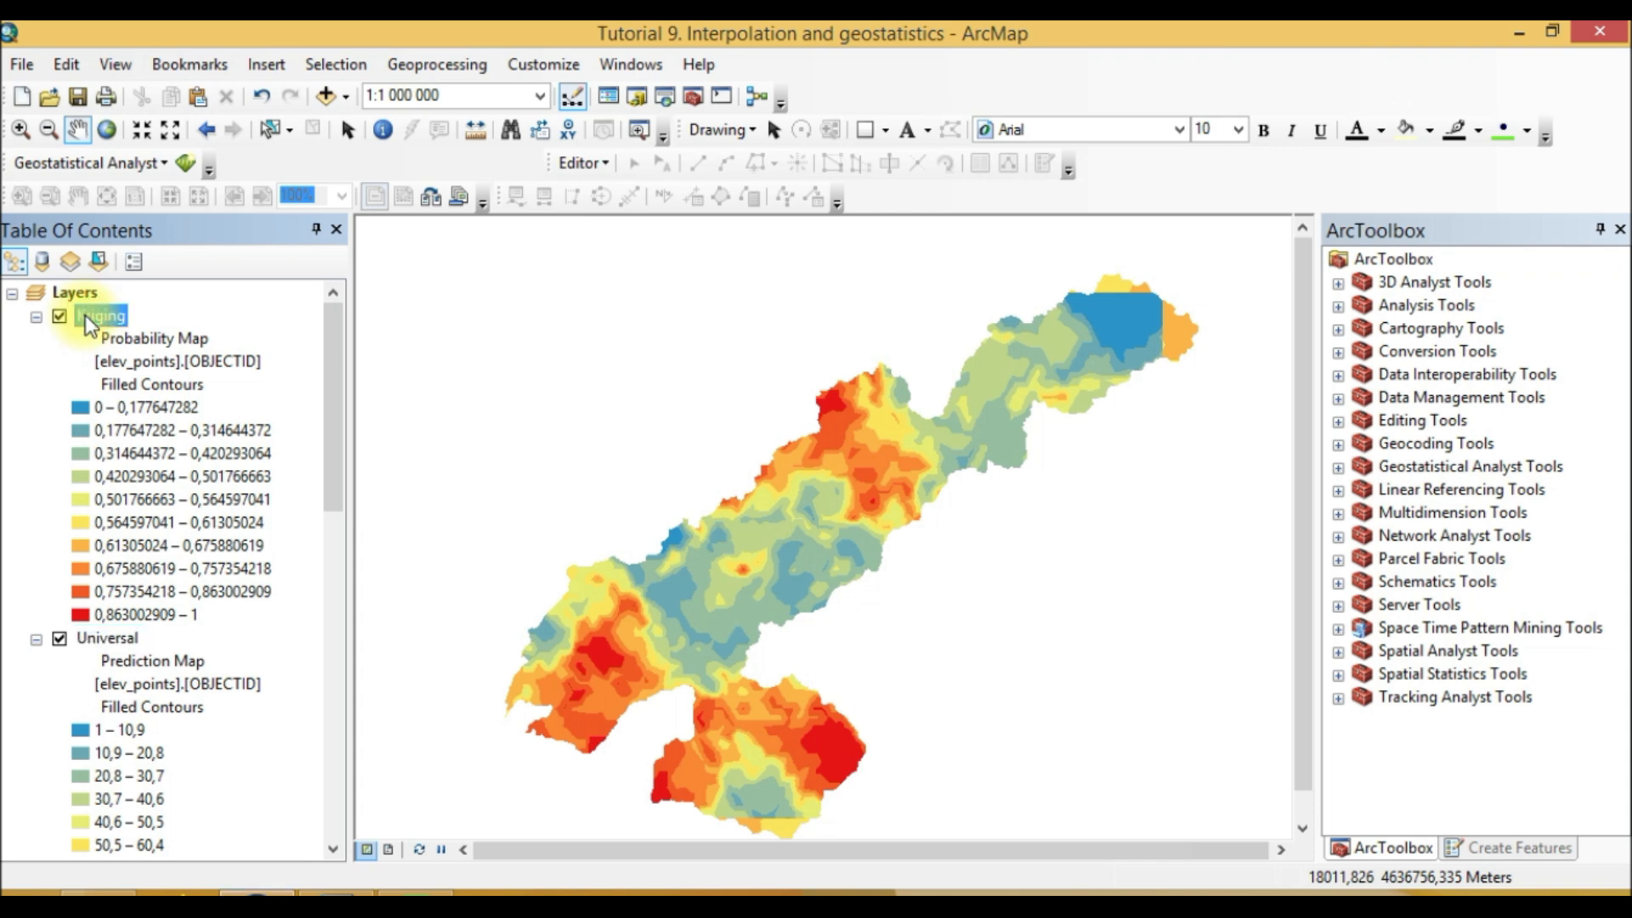
{"action": "right_click", "coordinate": [85, 314]}
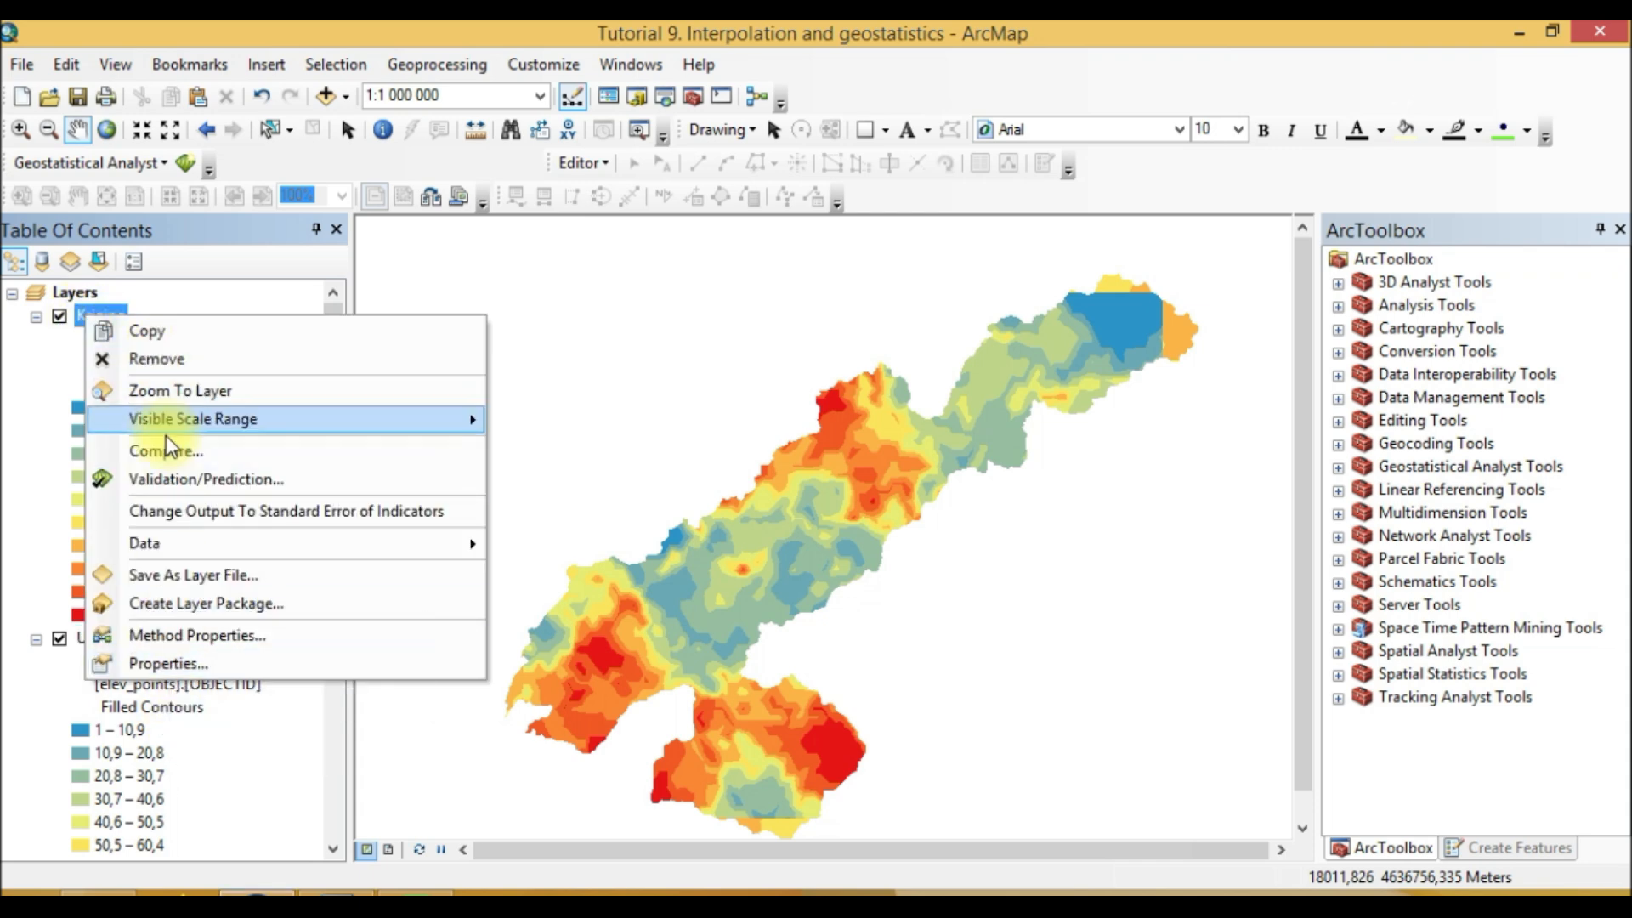
{"action": "left_click", "coordinate": [180, 165]}
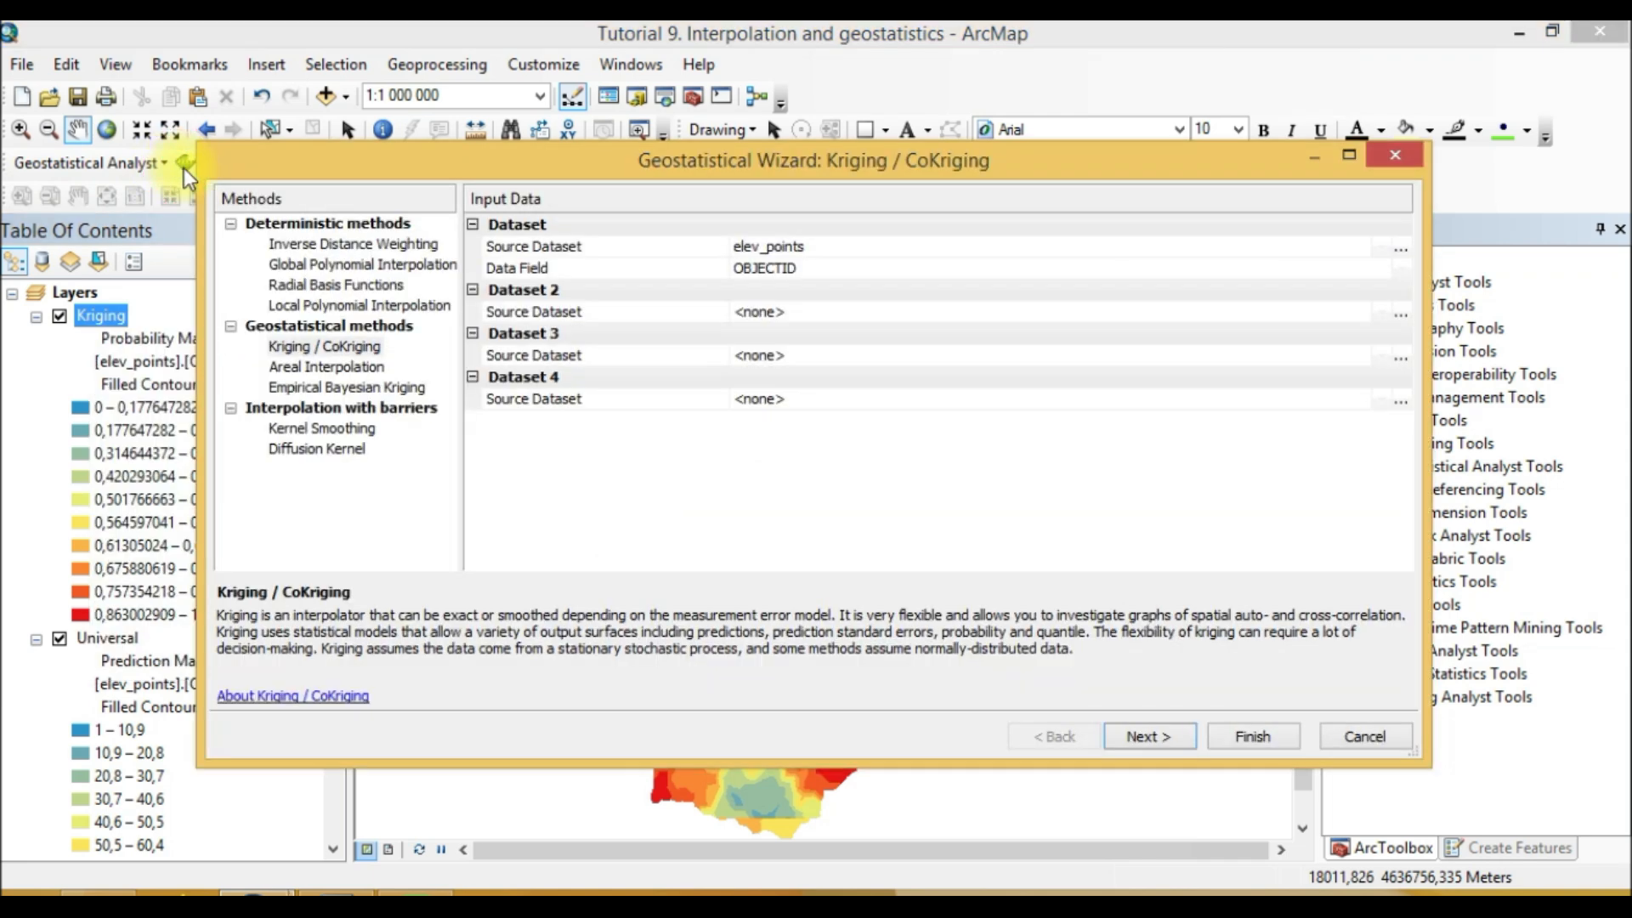
{"action": "left_click", "coordinate": [365, 344]}
{"action": "left_click", "coordinate": [1179, 747]}
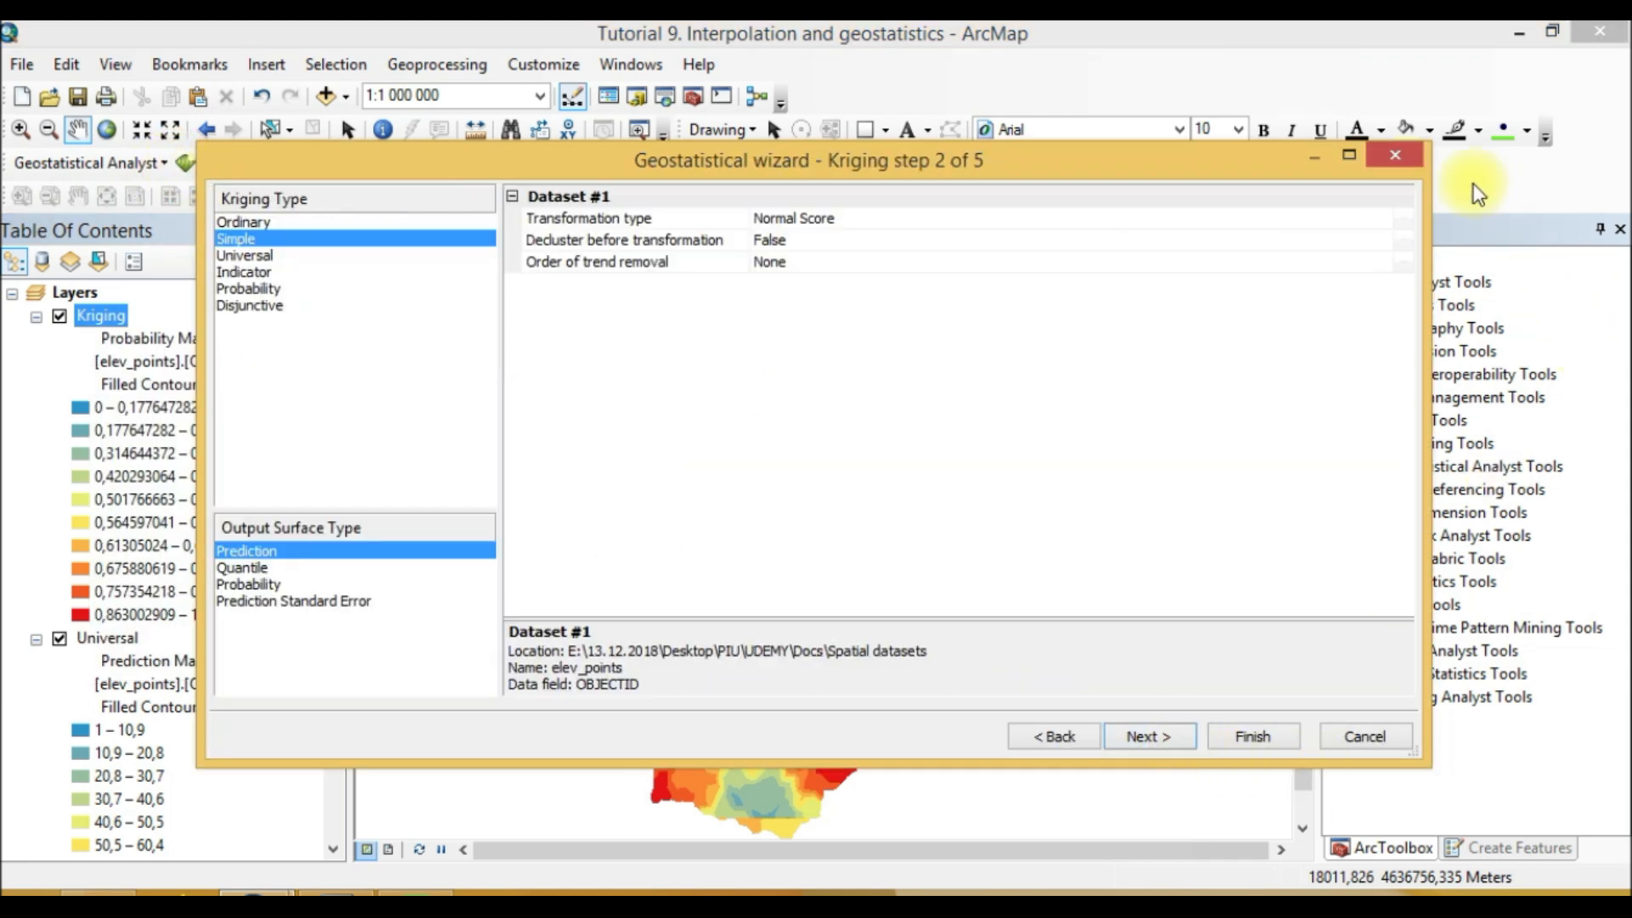
{"action": "left_click", "coordinate": [1404, 157]}
Step: Rename the indicator kriging layer to Indicator Kriging
{"action": "left_click", "coordinate": [88, 317]}
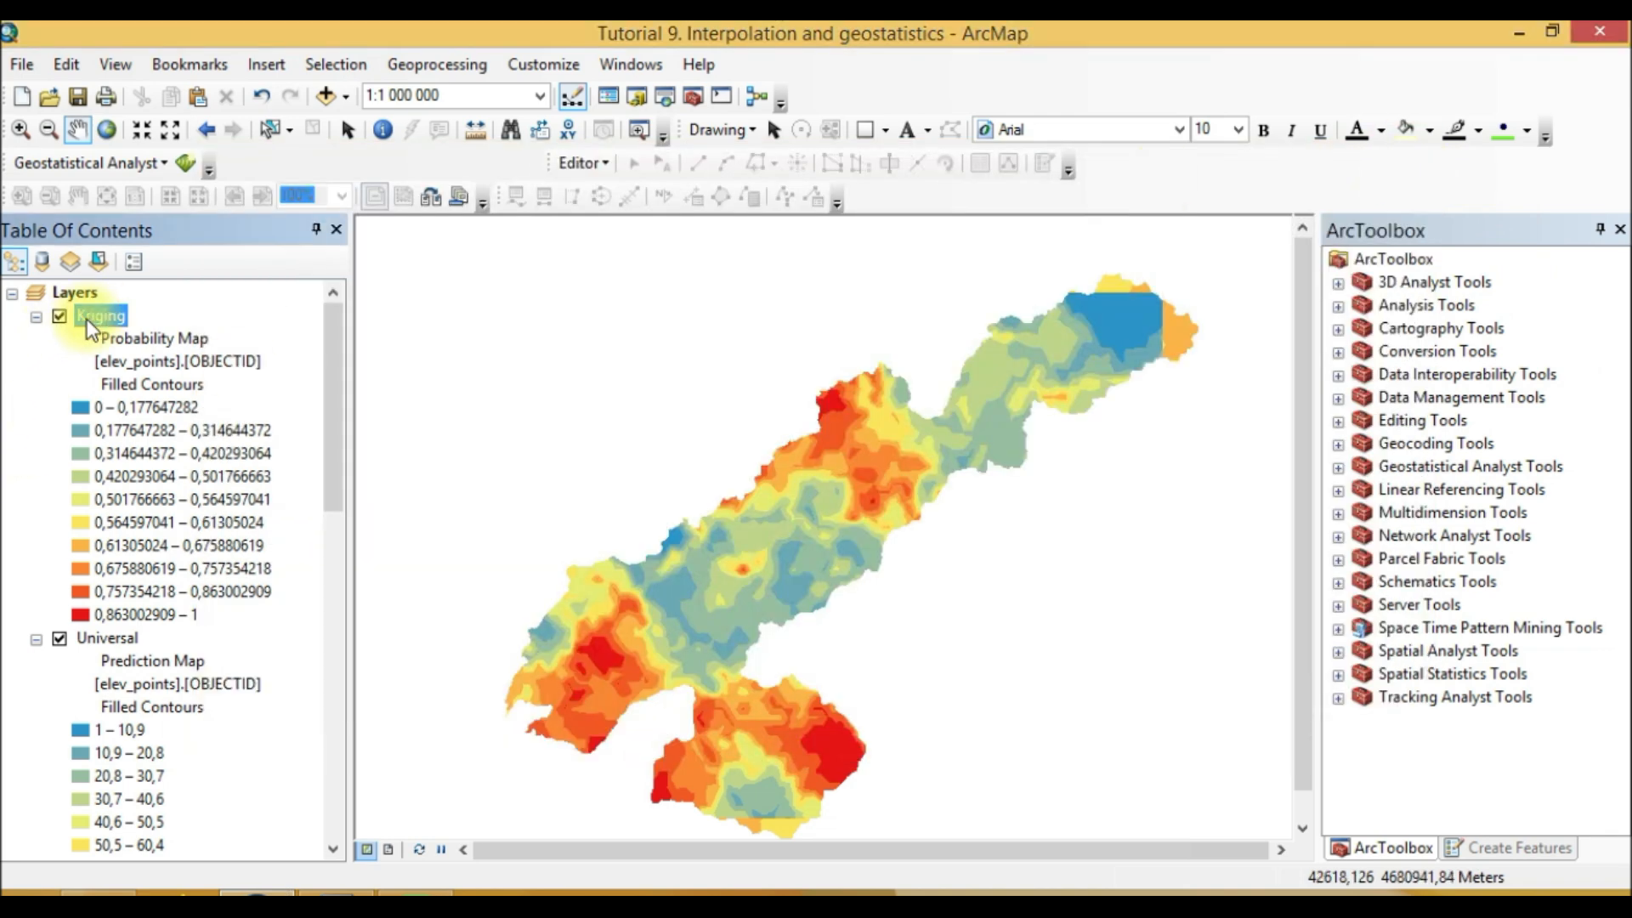
{"action": "left_click", "coordinate": [82, 322]}
{"action": "type", "text": "Indicator"}
{"action": "left_click", "coordinate": [269, 318]}
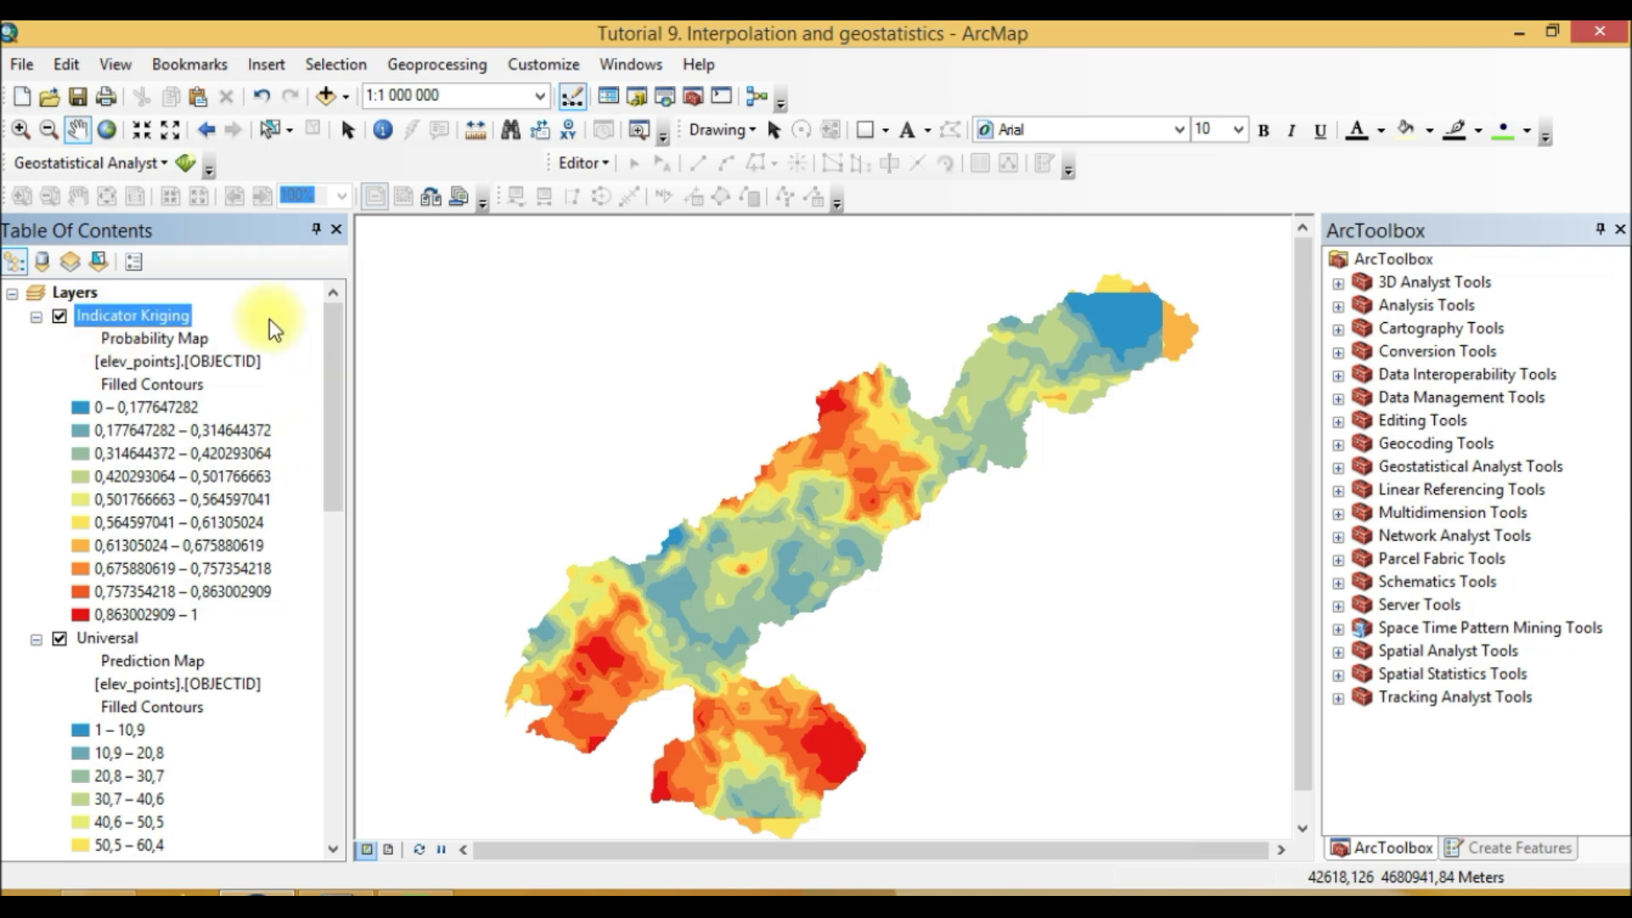
Step: Start a new Kriging / CoKriging run on elev_points, choose Disjunctive kriging and advance to cross-validation
{"action": "left_click", "coordinate": [180, 166]}
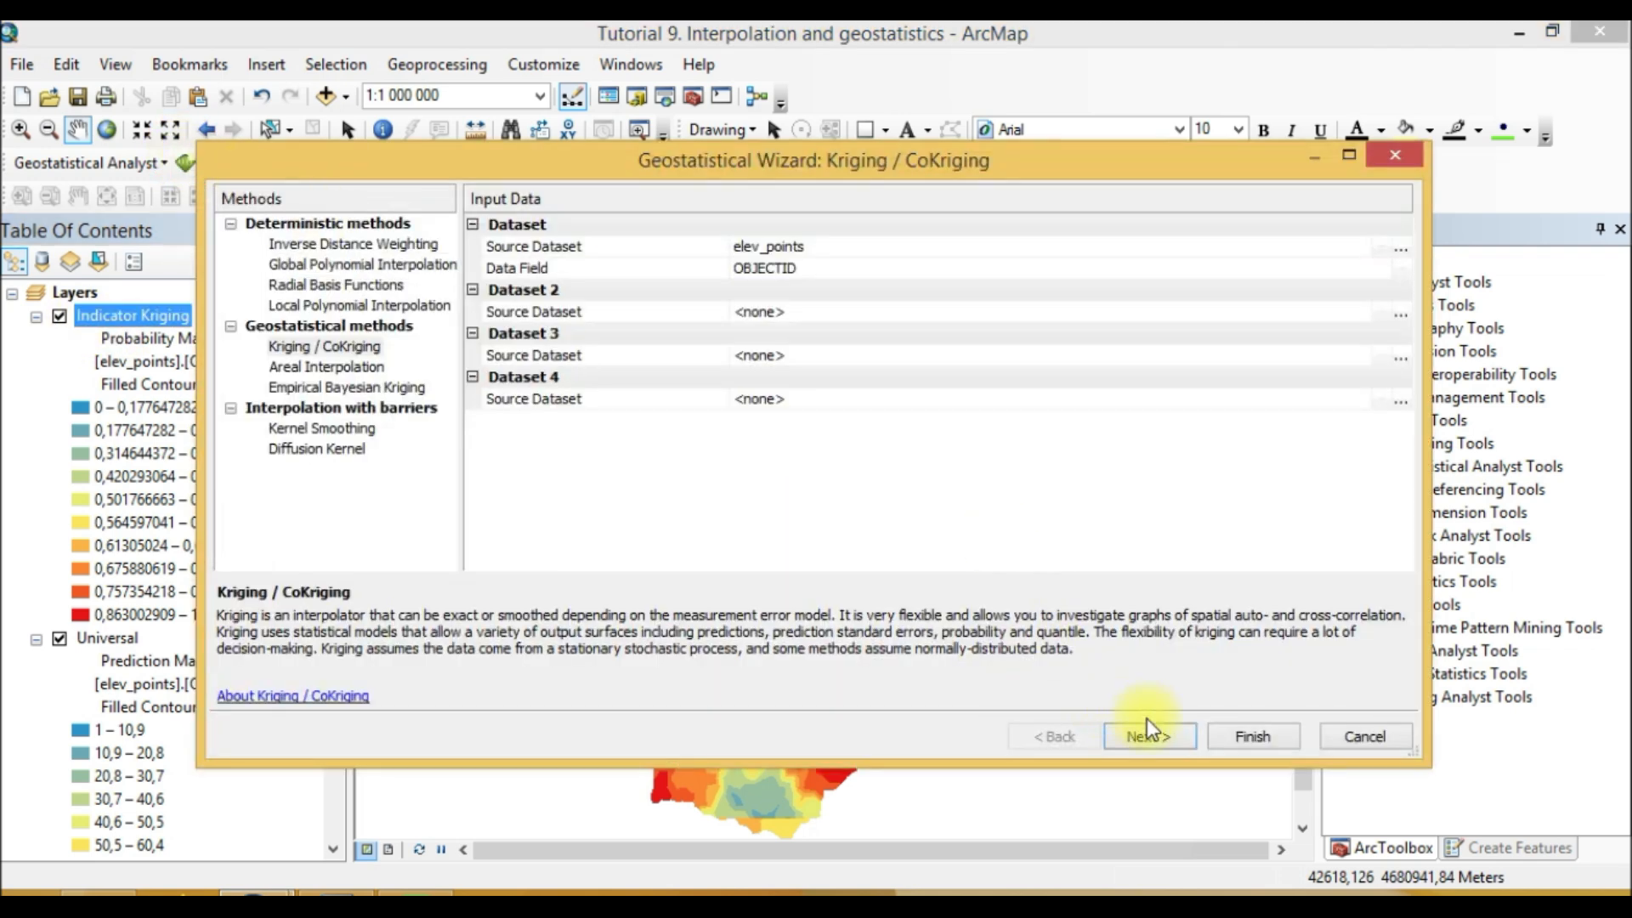
{"action": "left_click", "coordinate": [1143, 736]}
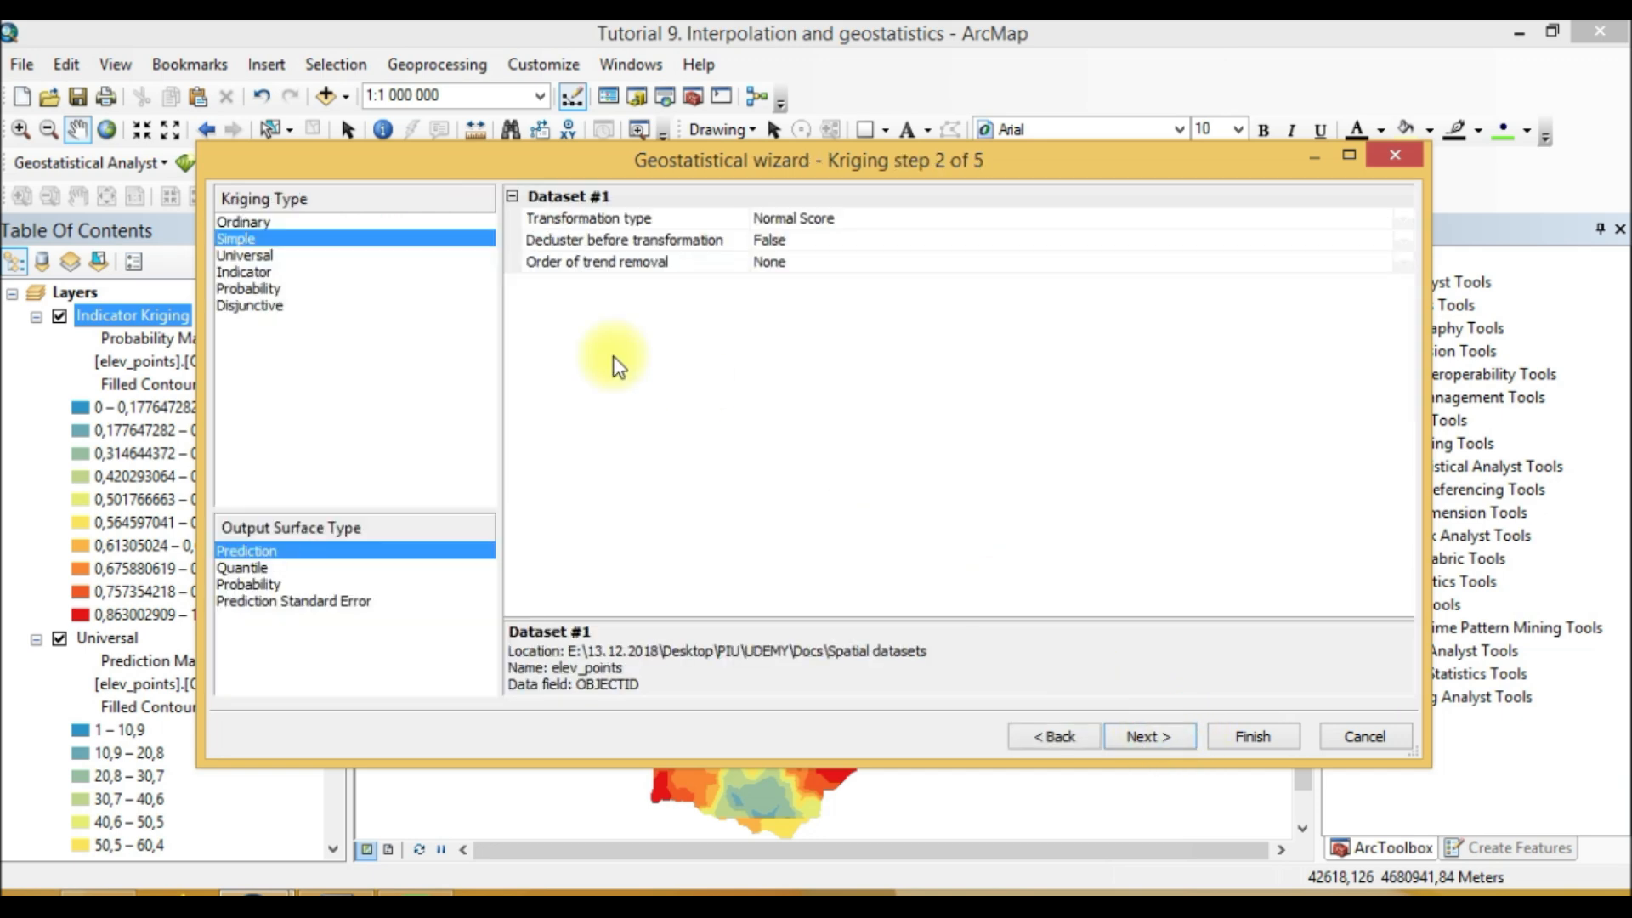
{"action": "left_click", "coordinate": [281, 308]}
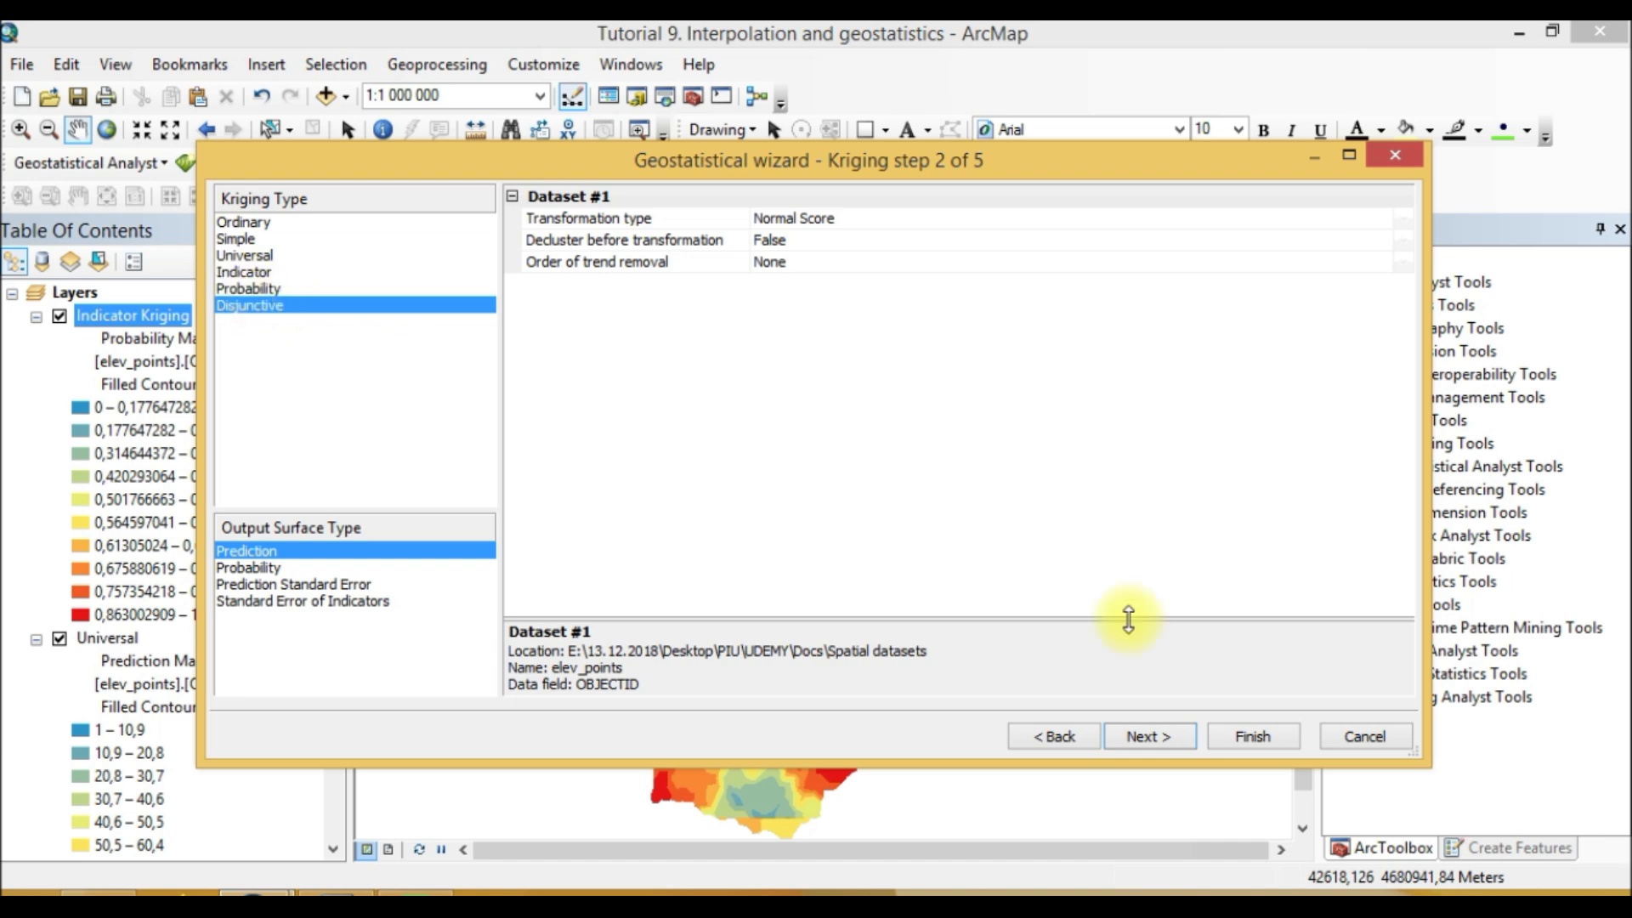
{"action": "left_click", "coordinate": [1143, 735]}
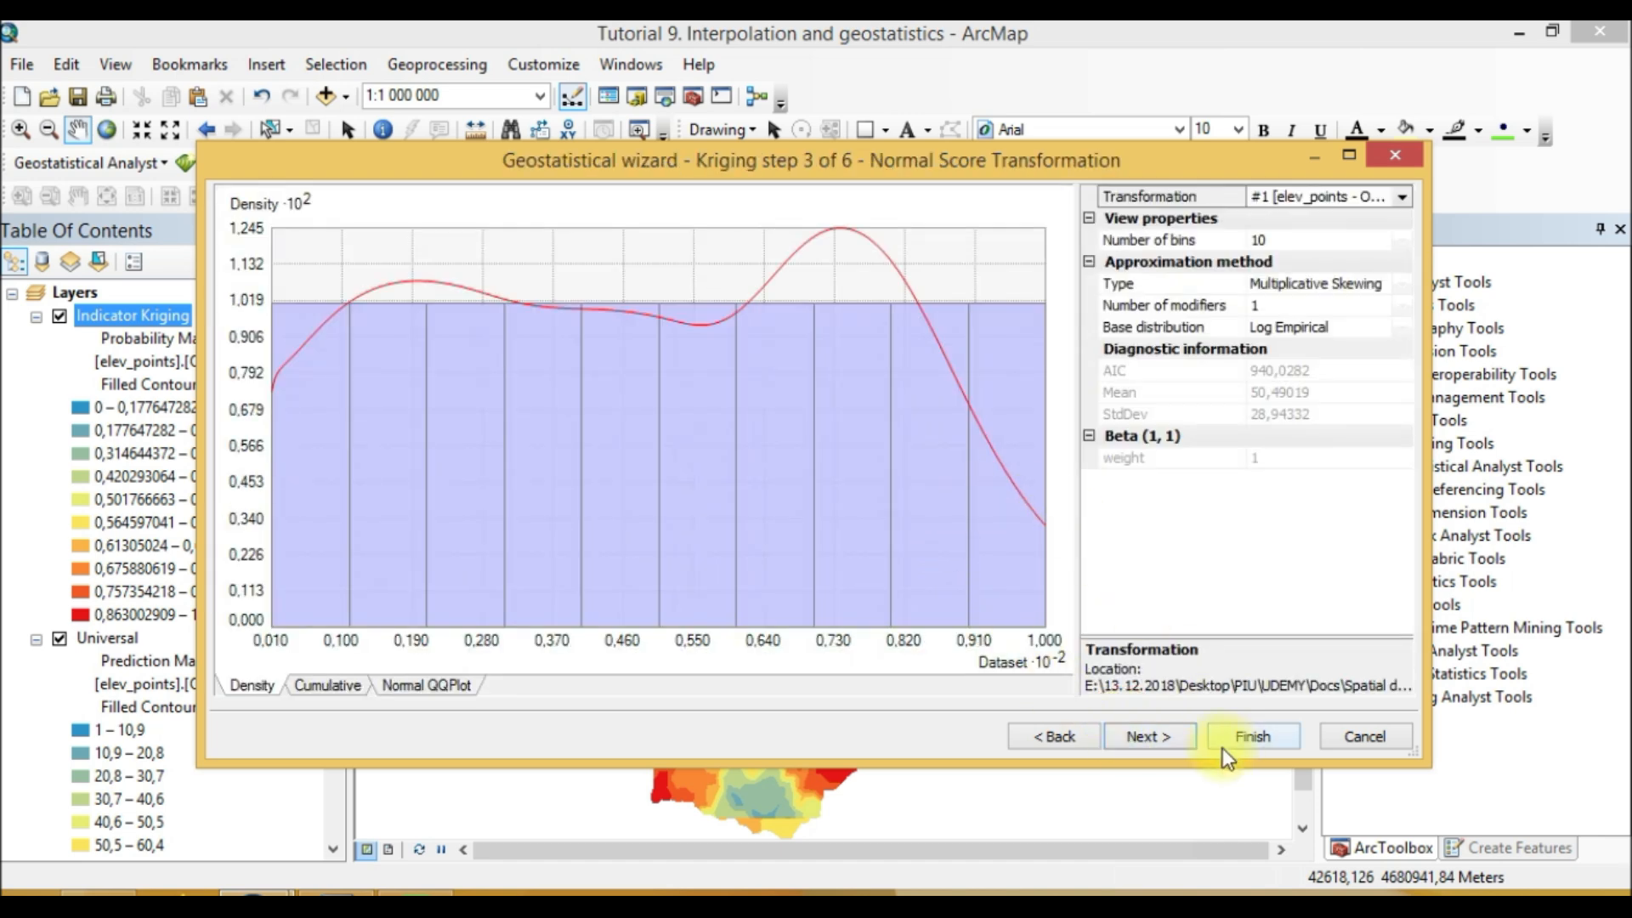
{"action": "left_click", "coordinate": [1143, 736]}
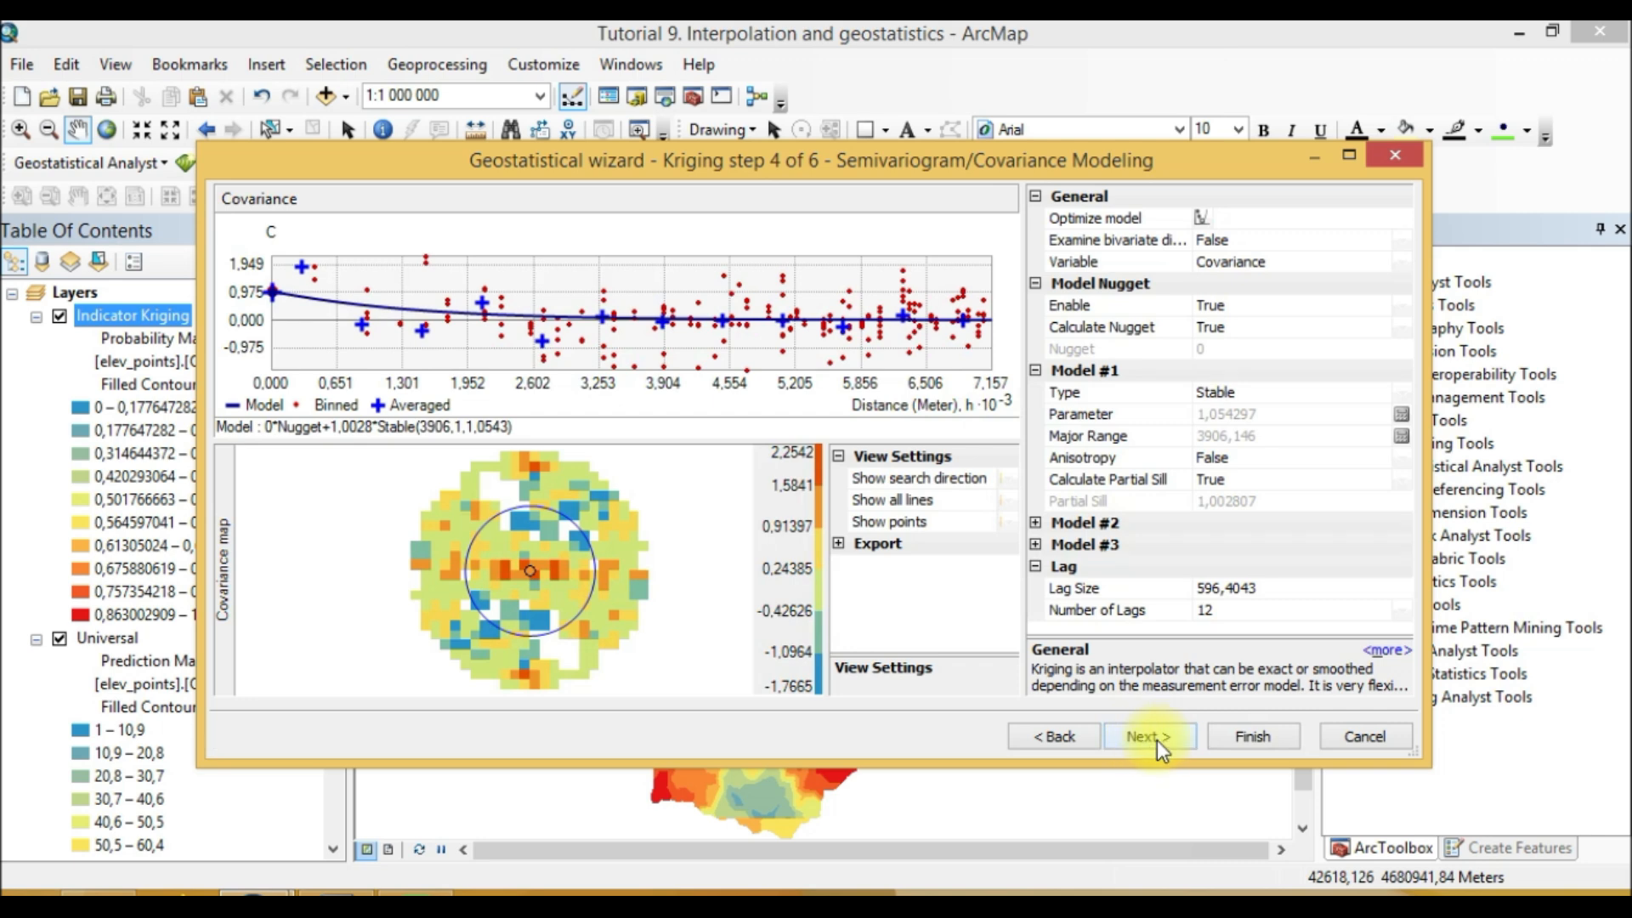
{"action": "left_click", "coordinate": [1156, 739]}
{"action": "left_click", "coordinate": [1156, 739]}
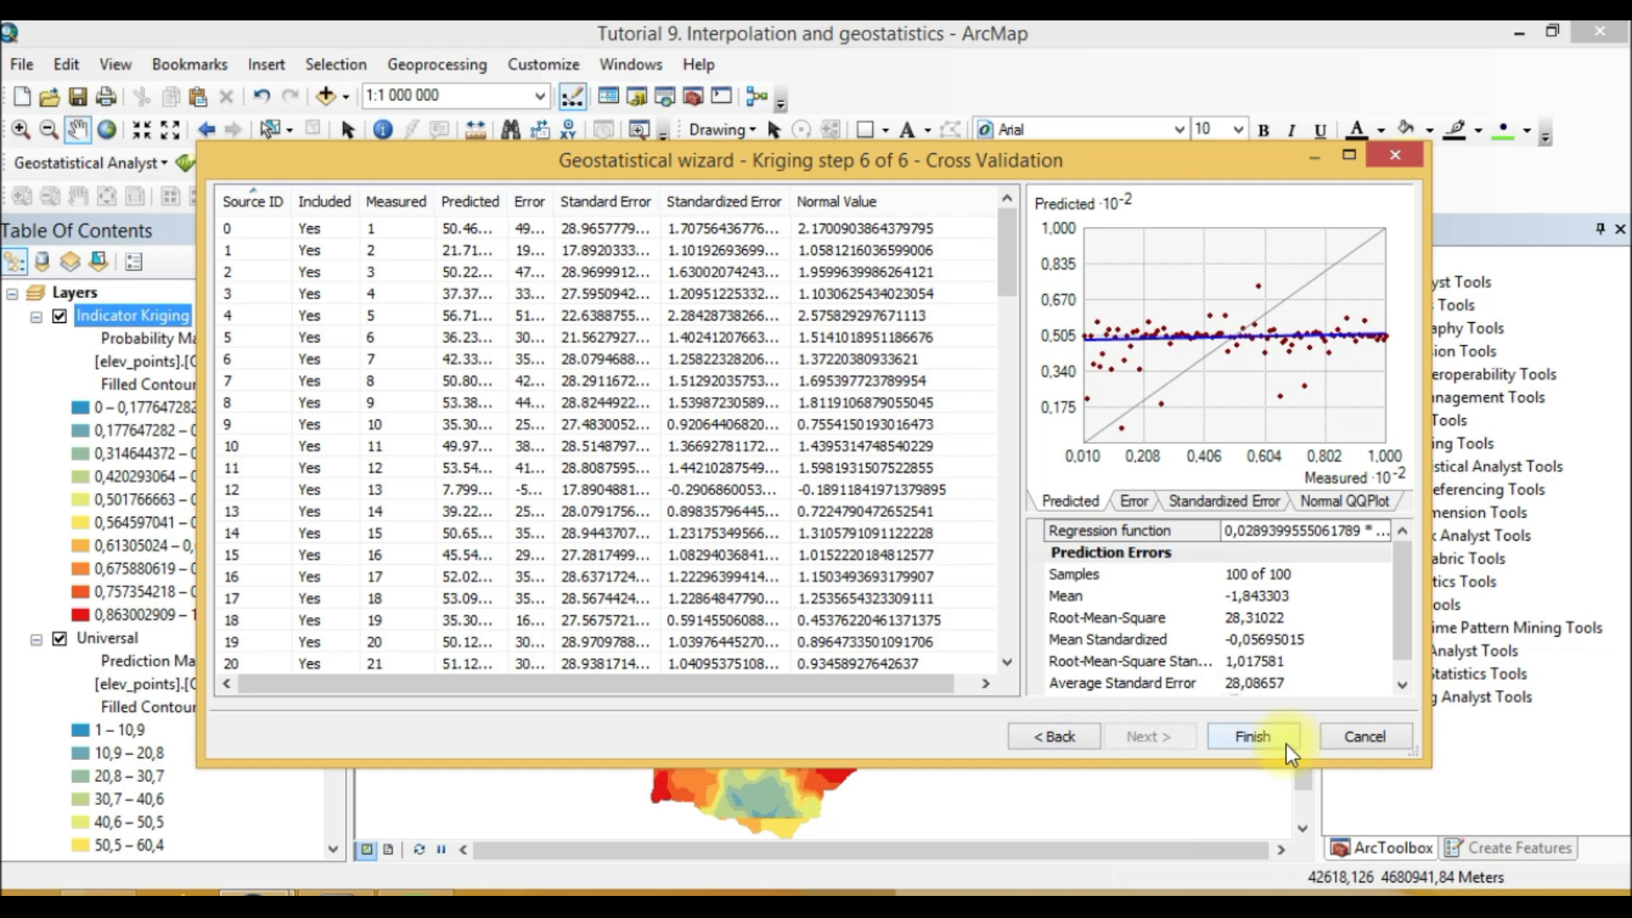
Step: Step back to the kriging type page, advance again through the wizard and finish the disjunctive kriging
{"action": "left_click", "coordinate": [1033, 737]}
{"action": "left_click", "coordinate": [1037, 742]}
{"action": "left_click", "coordinate": [1037, 742]}
{"action": "left_click", "coordinate": [1037, 742]}
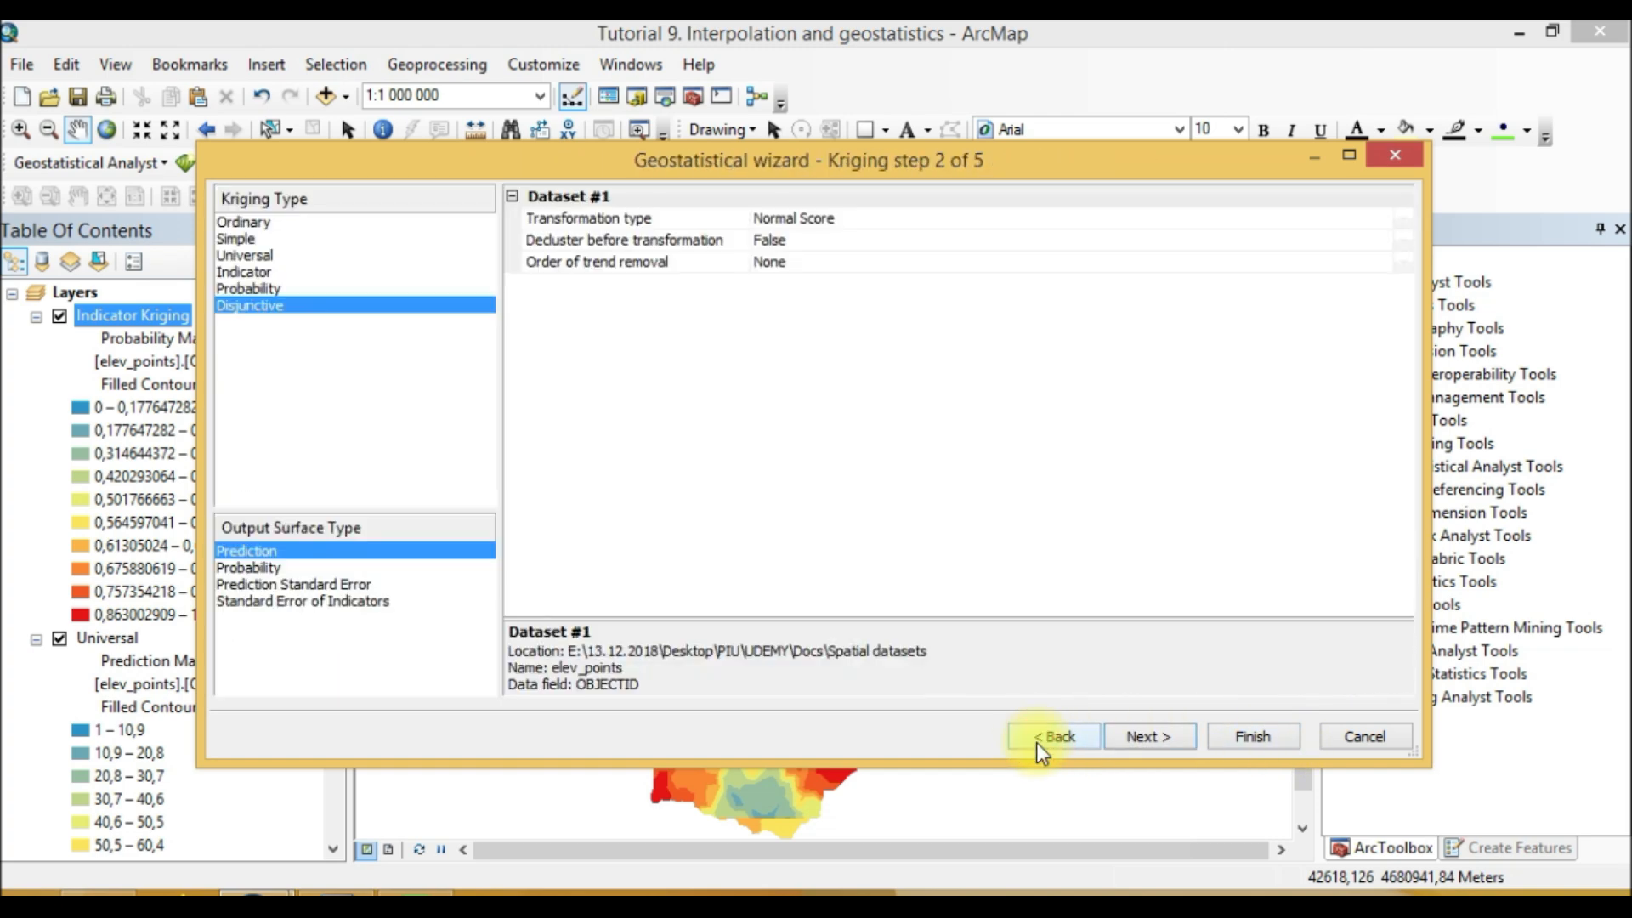
{"action": "left_click", "coordinate": [1171, 738]}
{"action": "left_click", "coordinate": [1171, 737]}
{"action": "left_click", "coordinate": [1171, 738]}
{"action": "left_click", "coordinate": [1171, 738]}
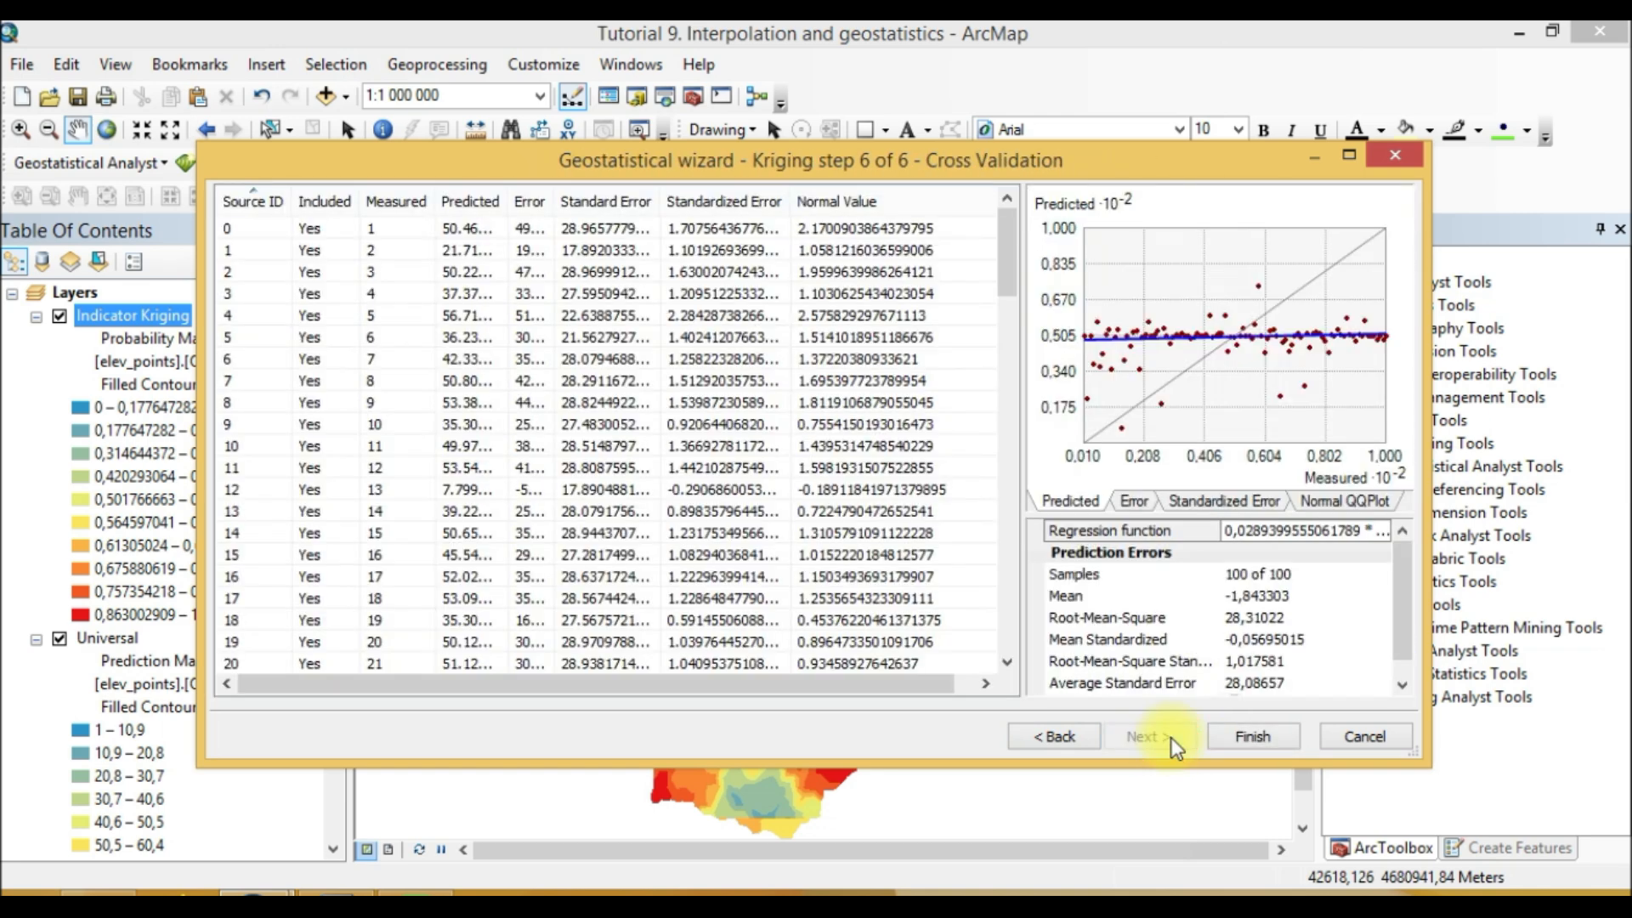
{"action": "left_click", "coordinate": [1240, 741]}
{"action": "left_click", "coordinate": [904, 746]}
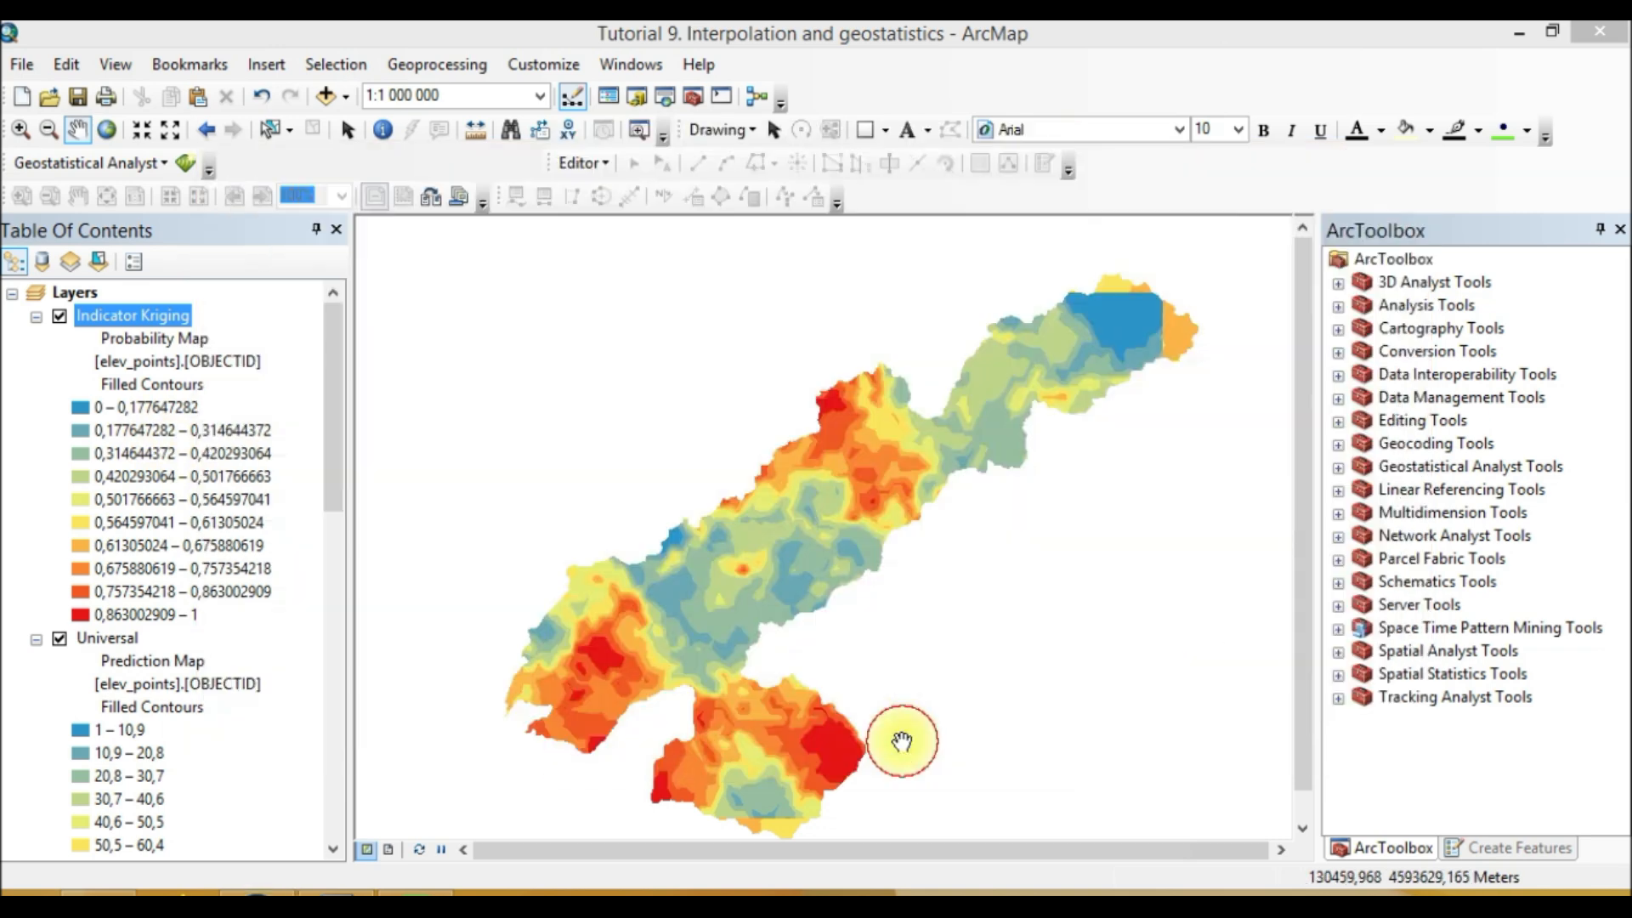
Step: Rename the new disjunctive kriging layer to Disjunctive Kriging
{"action": "left_click", "coordinate": [94, 316]}
{"action": "left_click", "coordinate": [79, 315]}
{"action": "type", "text": "DiskKriging"}
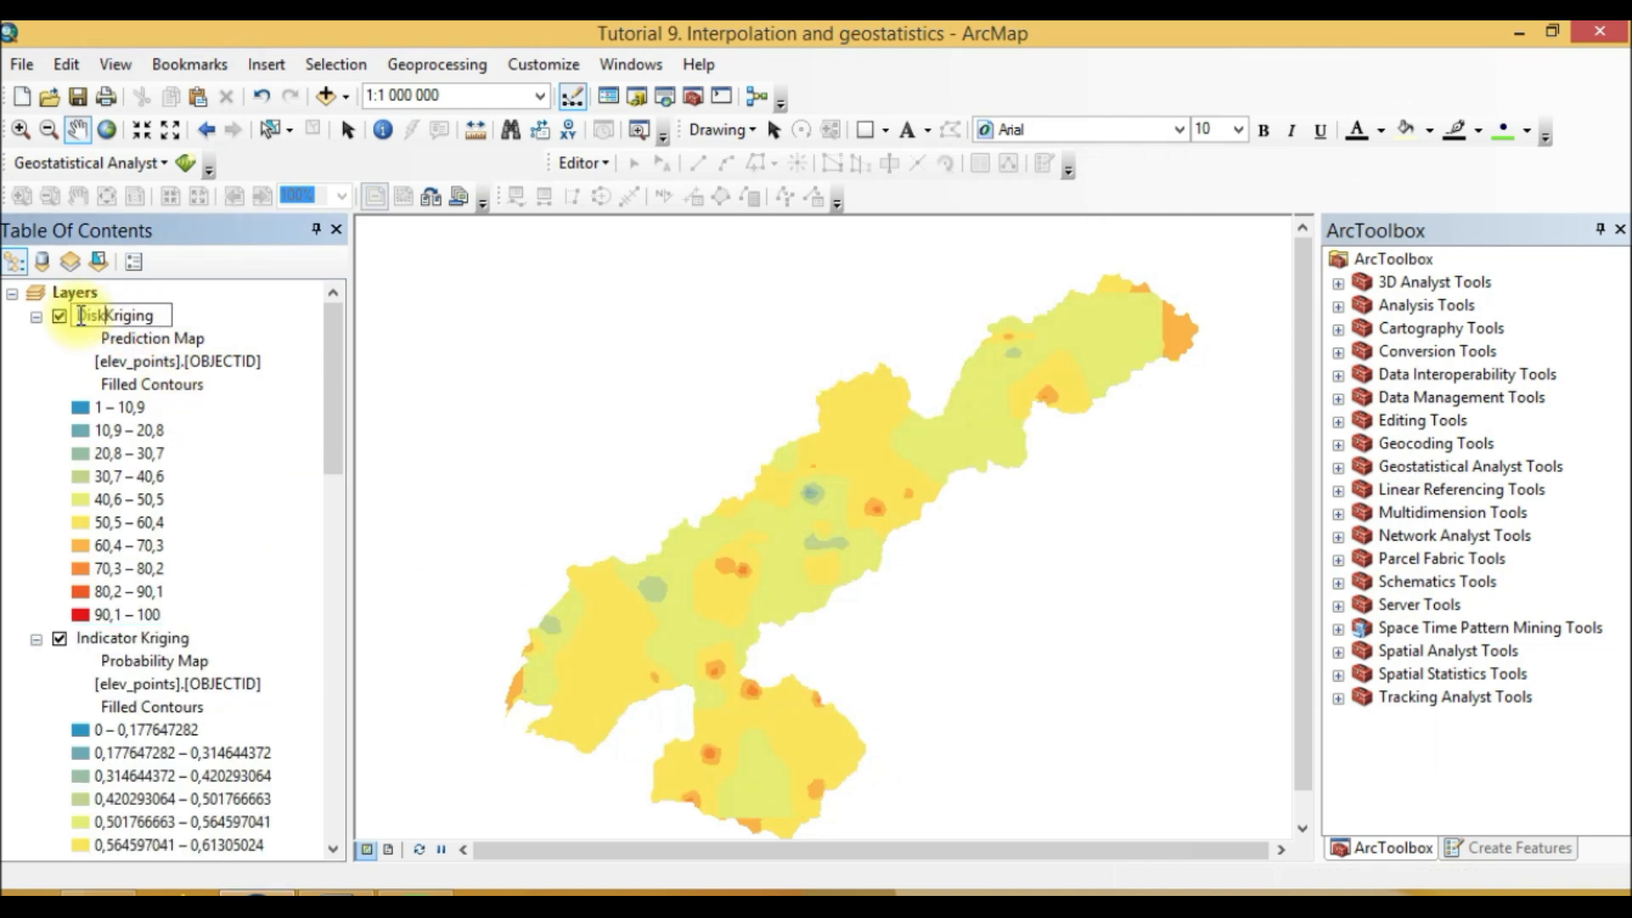
{"action": "key", "text": "BackSpace"}
{"action": "type", "text": "junctive"}
{"action": "key", "text": "Return"}
Step: Browse the kriging layers in the table of contents, inspecting their legends and layer options
{"action": "scroll", "coordinate": [235, 523], "scroll_direction": "down", "scroll_amount": 4}
{"action": "scroll", "coordinate": [235, 523], "scroll_direction": "up", "scroll_amount": 4}
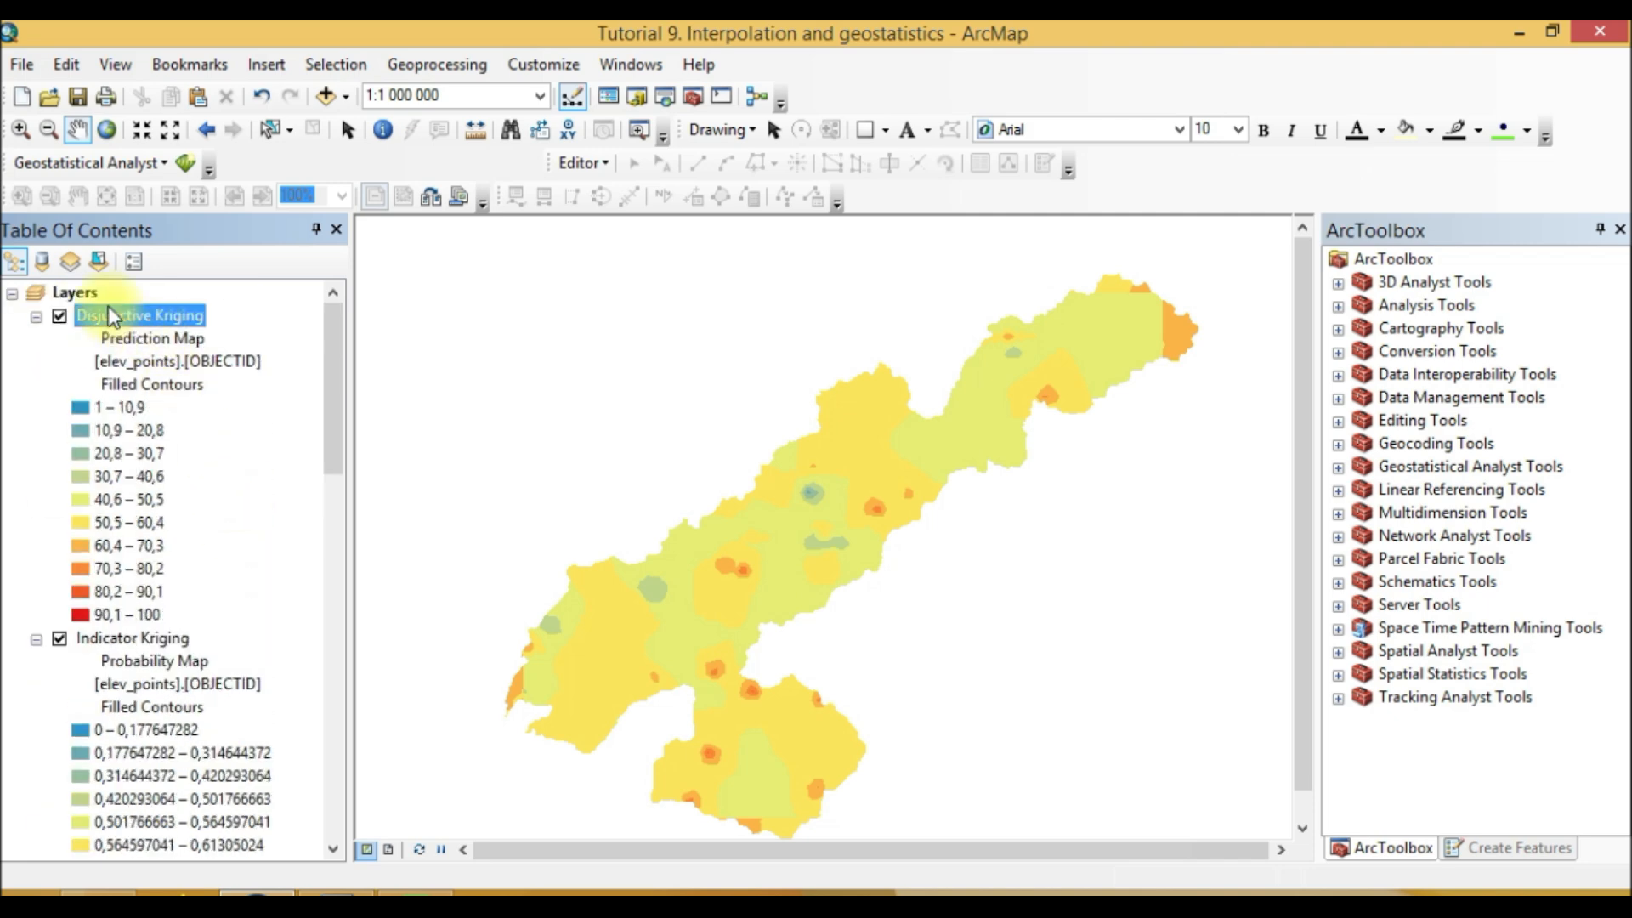
{"action": "left_click", "coordinate": [174, 644]}
{"action": "scroll", "coordinate": [167, 702], "scroll_direction": "down", "scroll_amount": 4}
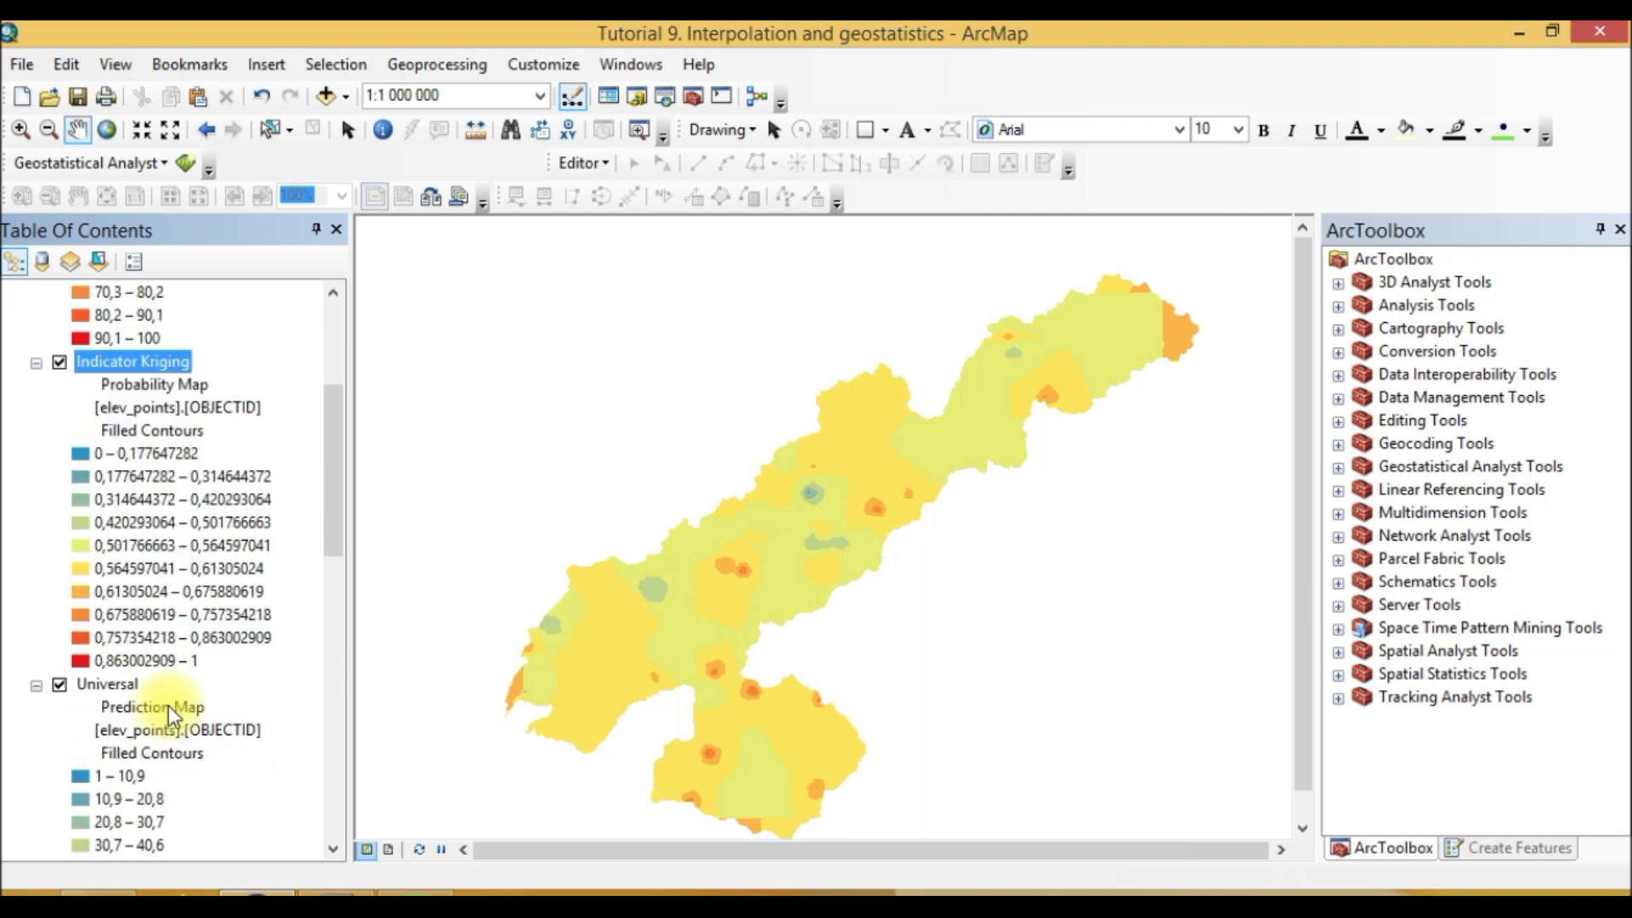
{"action": "left_click", "coordinate": [119, 692]}
{"action": "scroll", "coordinate": [120, 692], "scroll_direction": "down", "scroll_amount": 4}
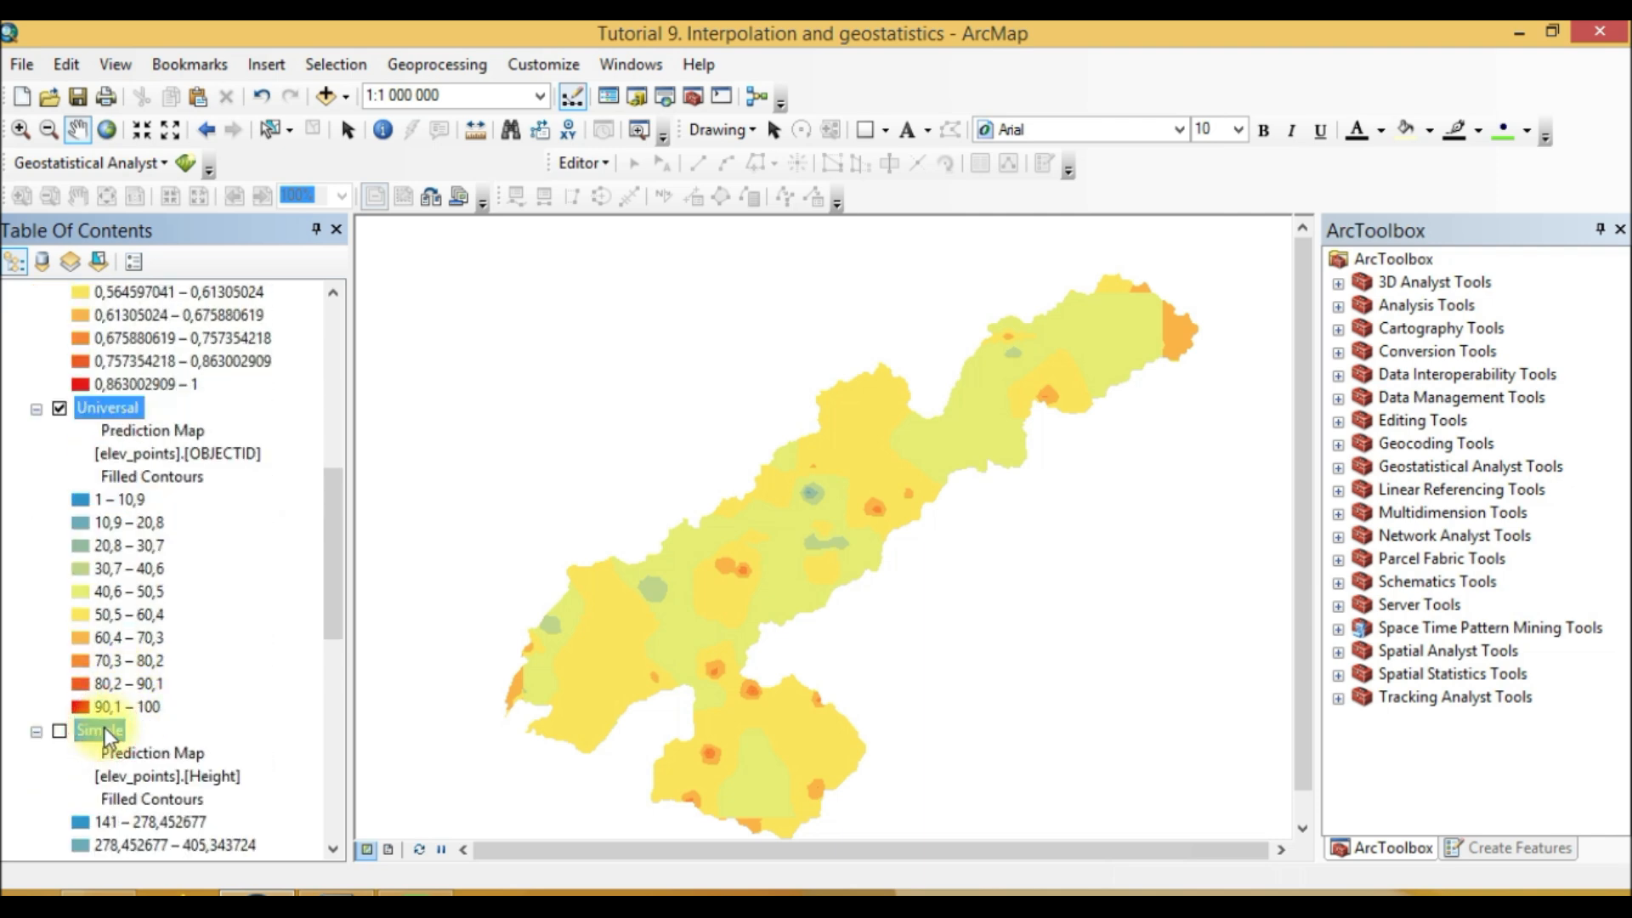
{"action": "scroll", "coordinate": [104, 727], "scroll_direction": "down", "scroll_amount": 7}
{"action": "right_click", "coordinate": [104, 567]}
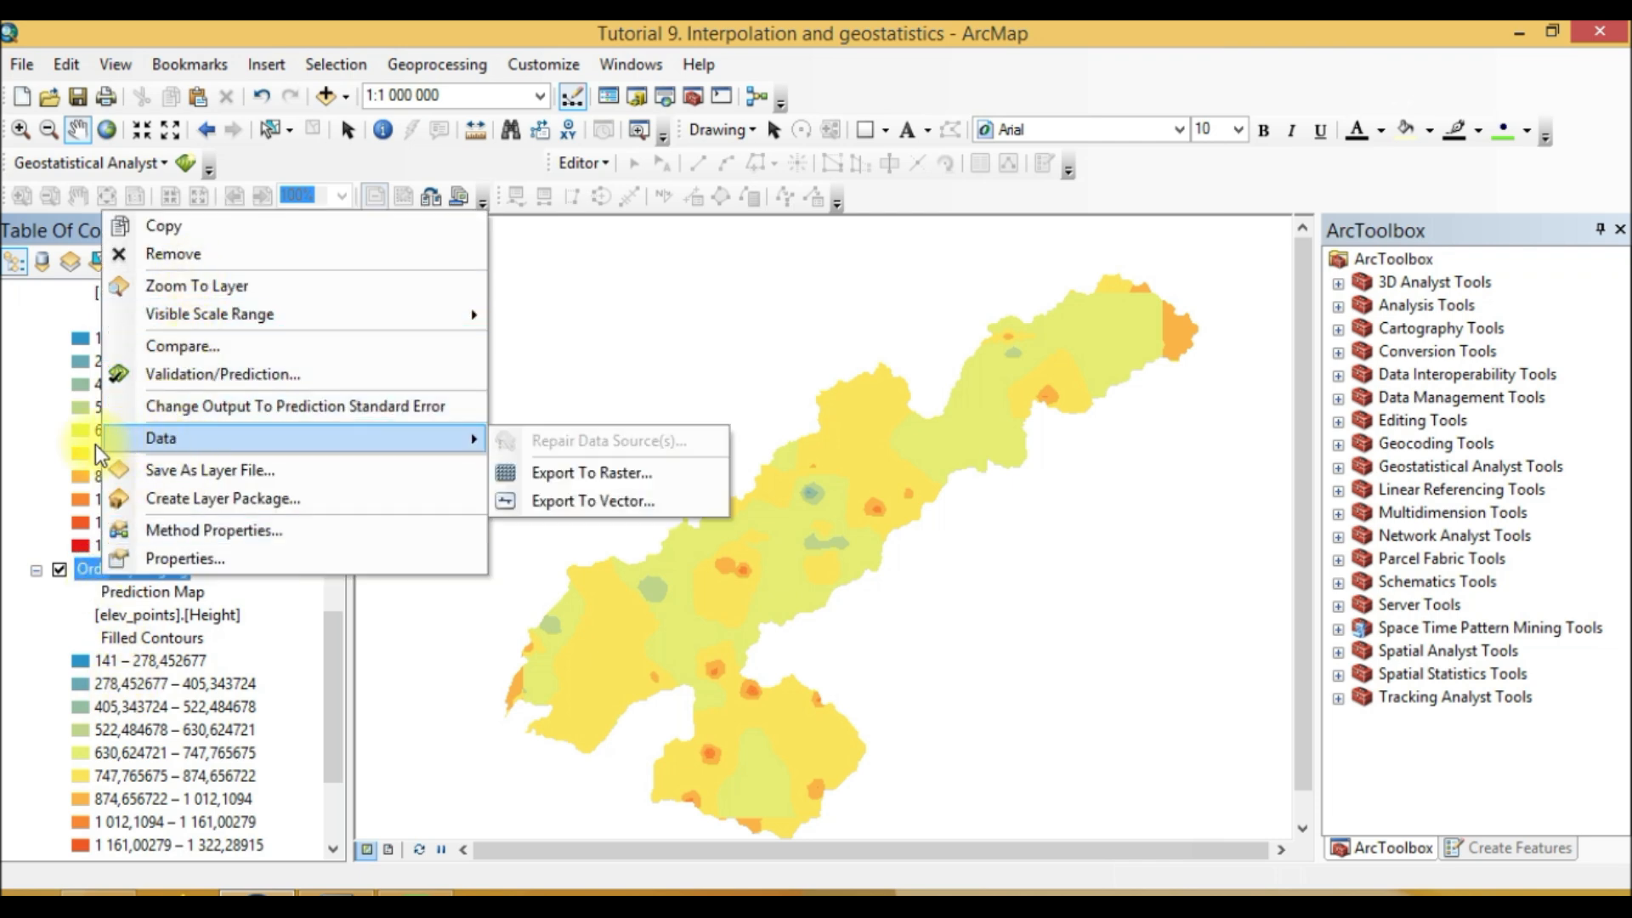
{"action": "left_click", "coordinate": [3, 464]}
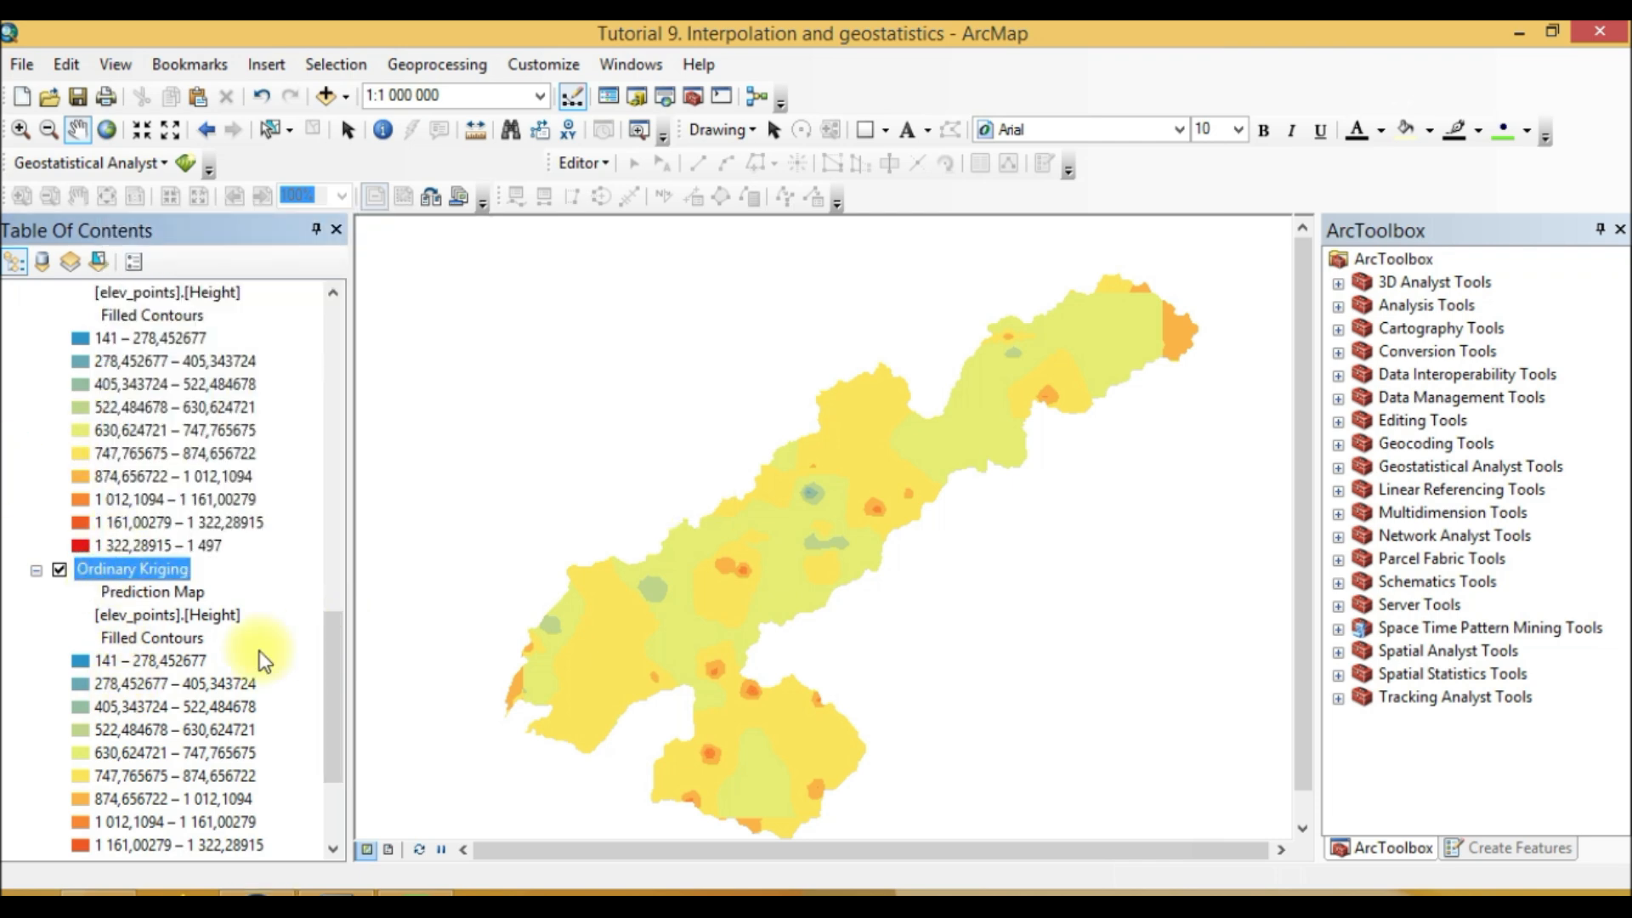
{"action": "right_click", "coordinate": [135, 563]}
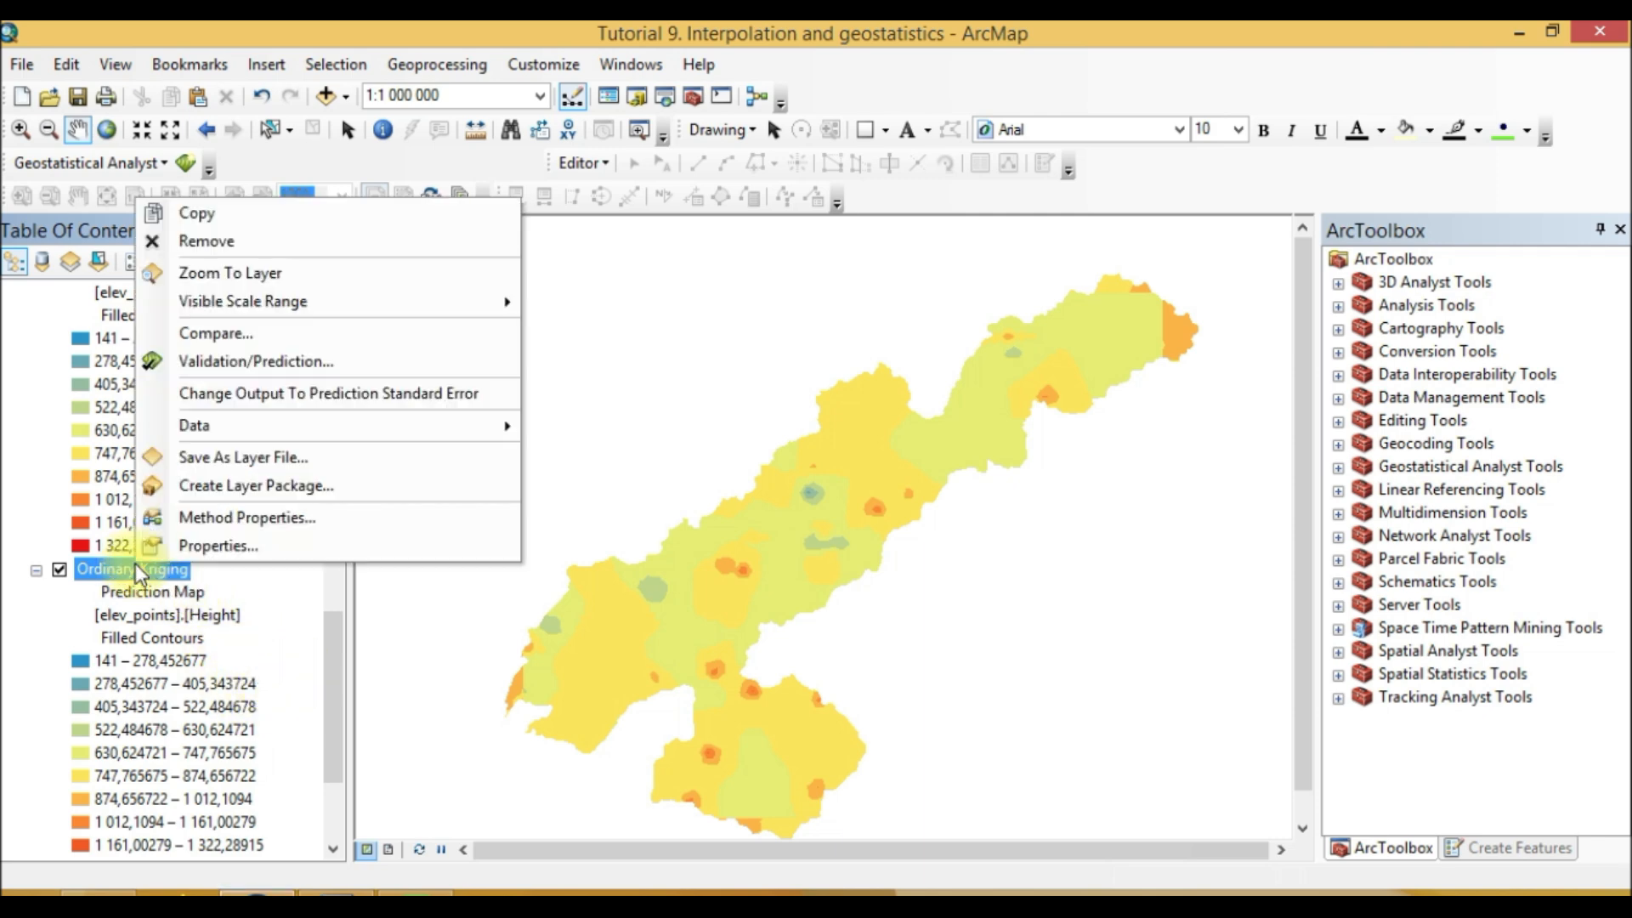
{"action": "left_click", "coordinate": [5, 455]}
{"action": "left_click_drag", "start_coordinate": [338, 685], "coordinate": [357, 349]}
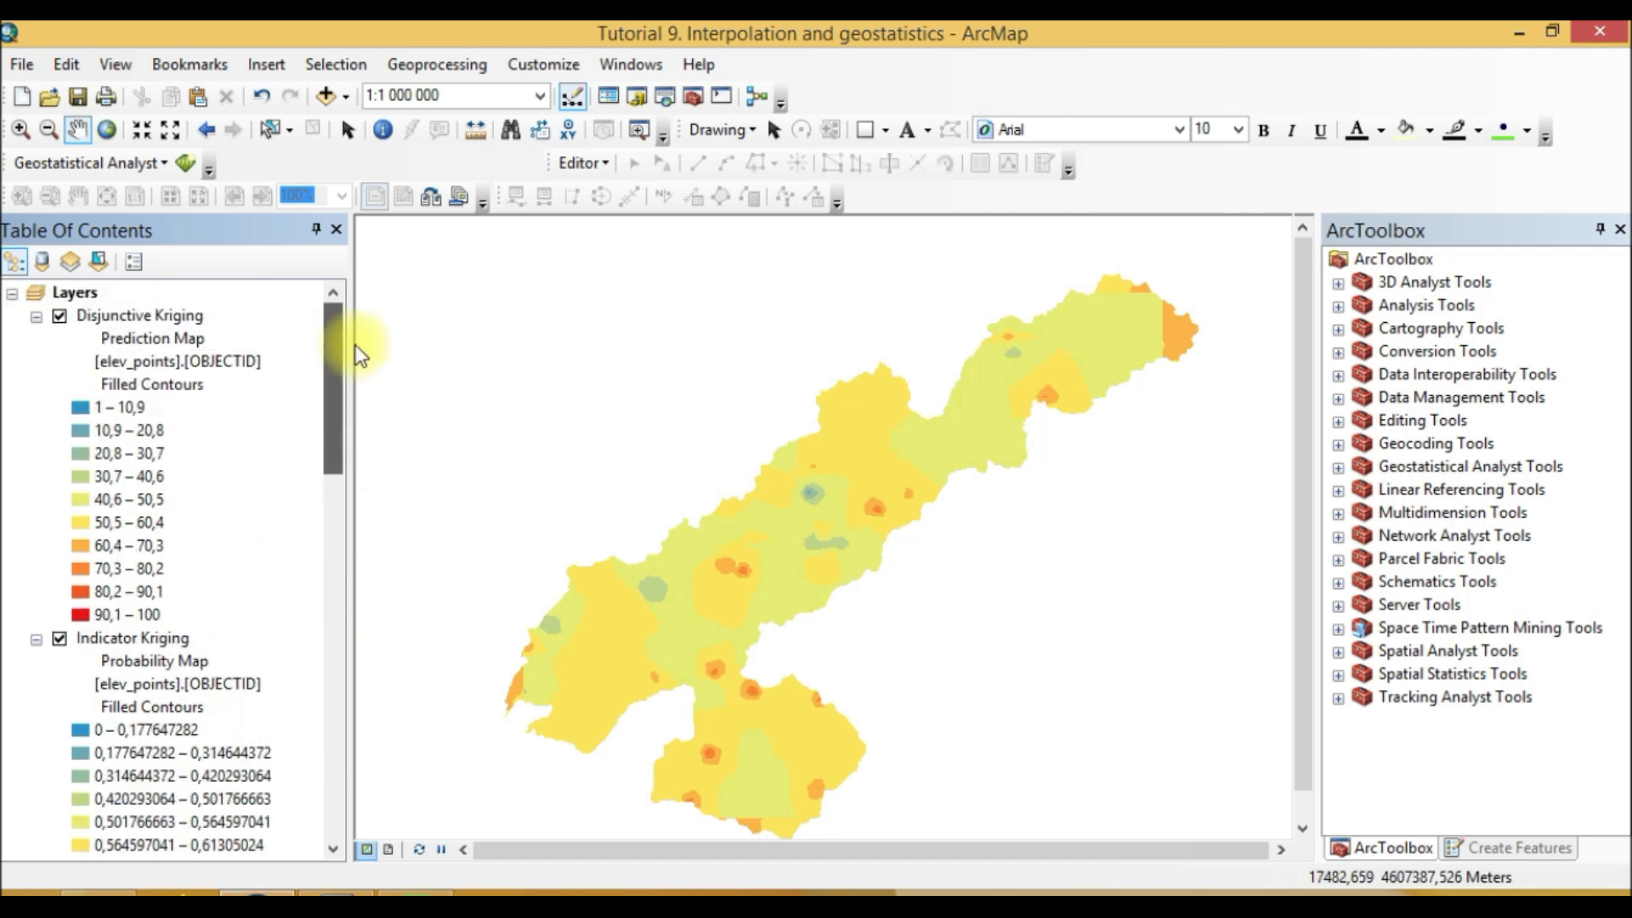
Step: Export the Disjunctive Kriging layer to a raster with the GA Layer To Grid tool
{"action": "left_click", "coordinate": [175, 315]}
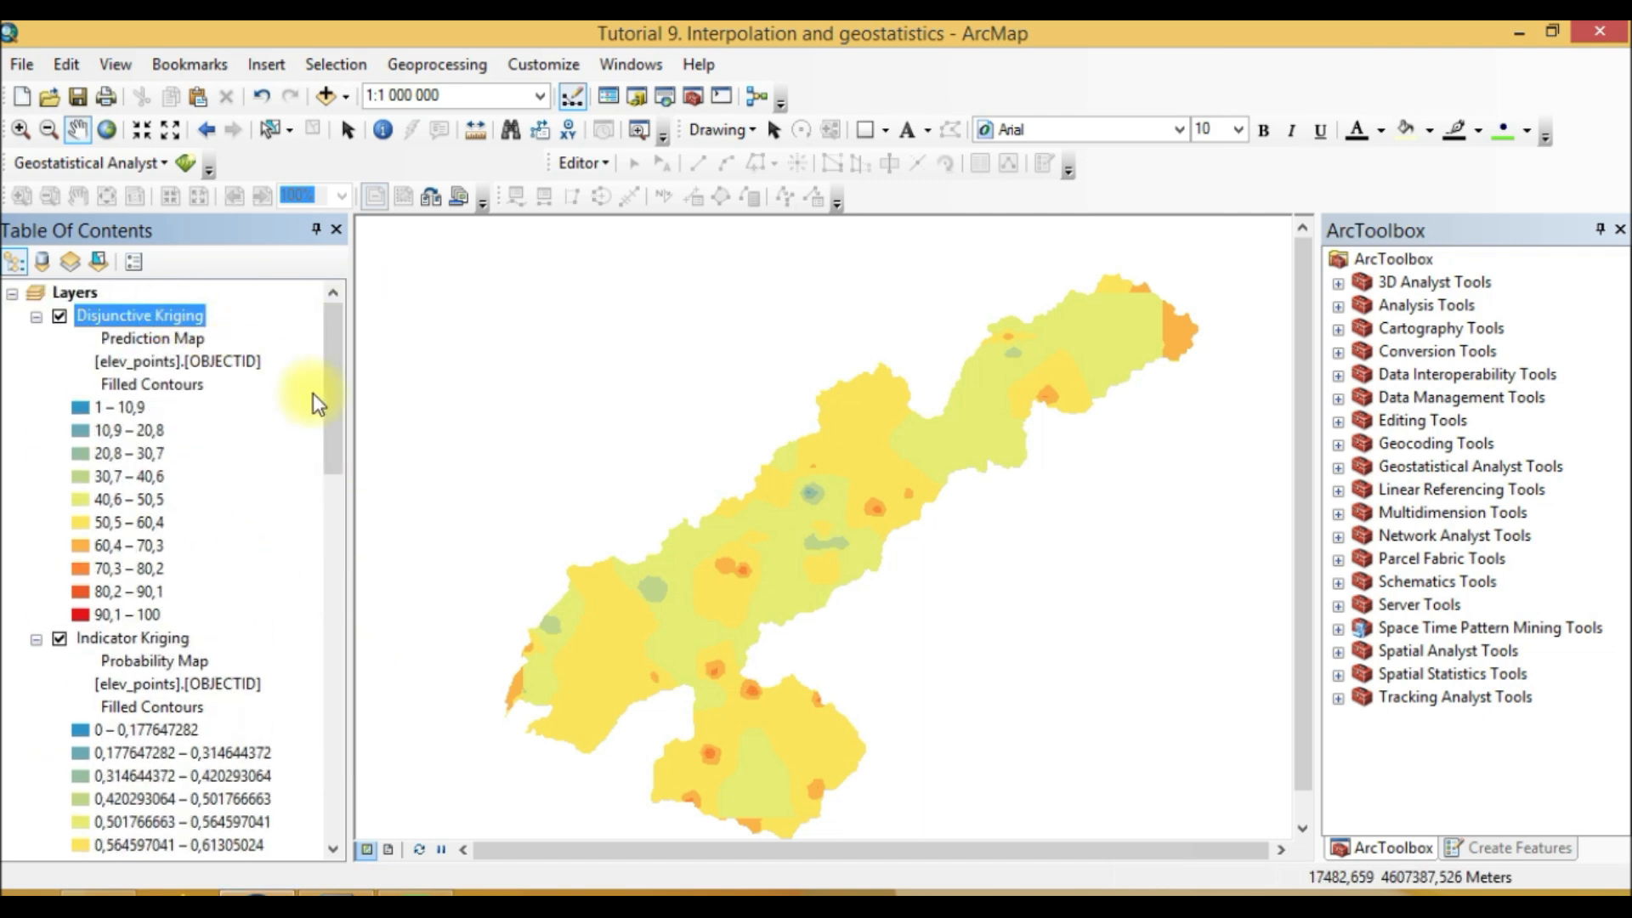
{"action": "left_click", "coordinate": [170, 338]}
{"action": "left_click", "coordinate": [122, 300]}
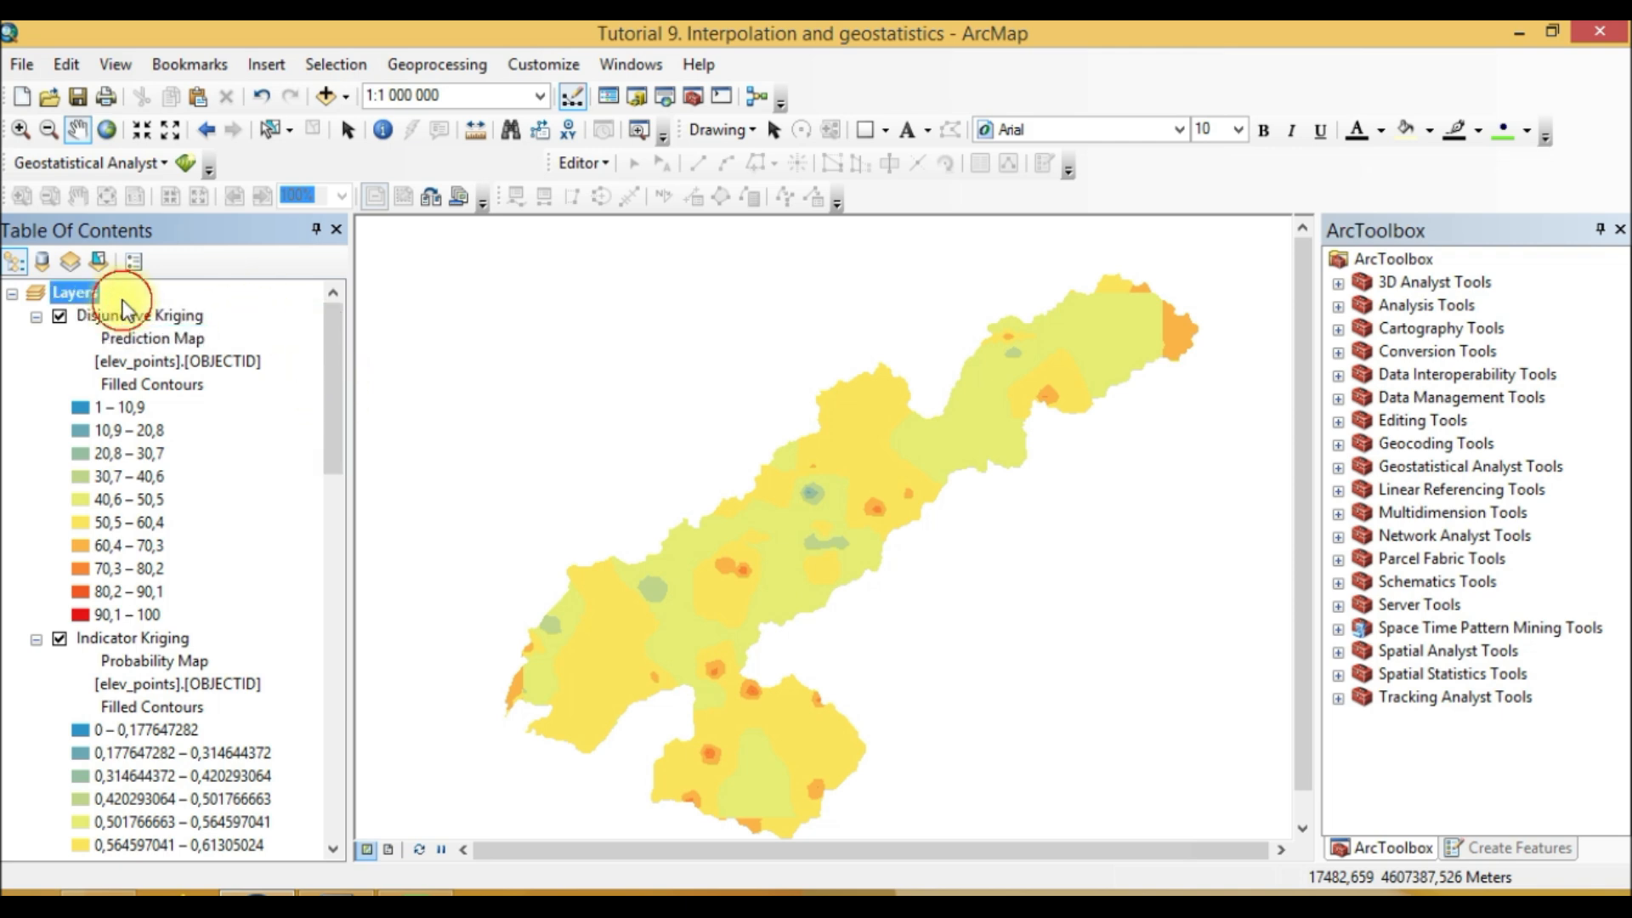
{"action": "right_click", "coordinate": [125, 320]}
{"action": "mouse_move", "coordinate": [362, 565]}
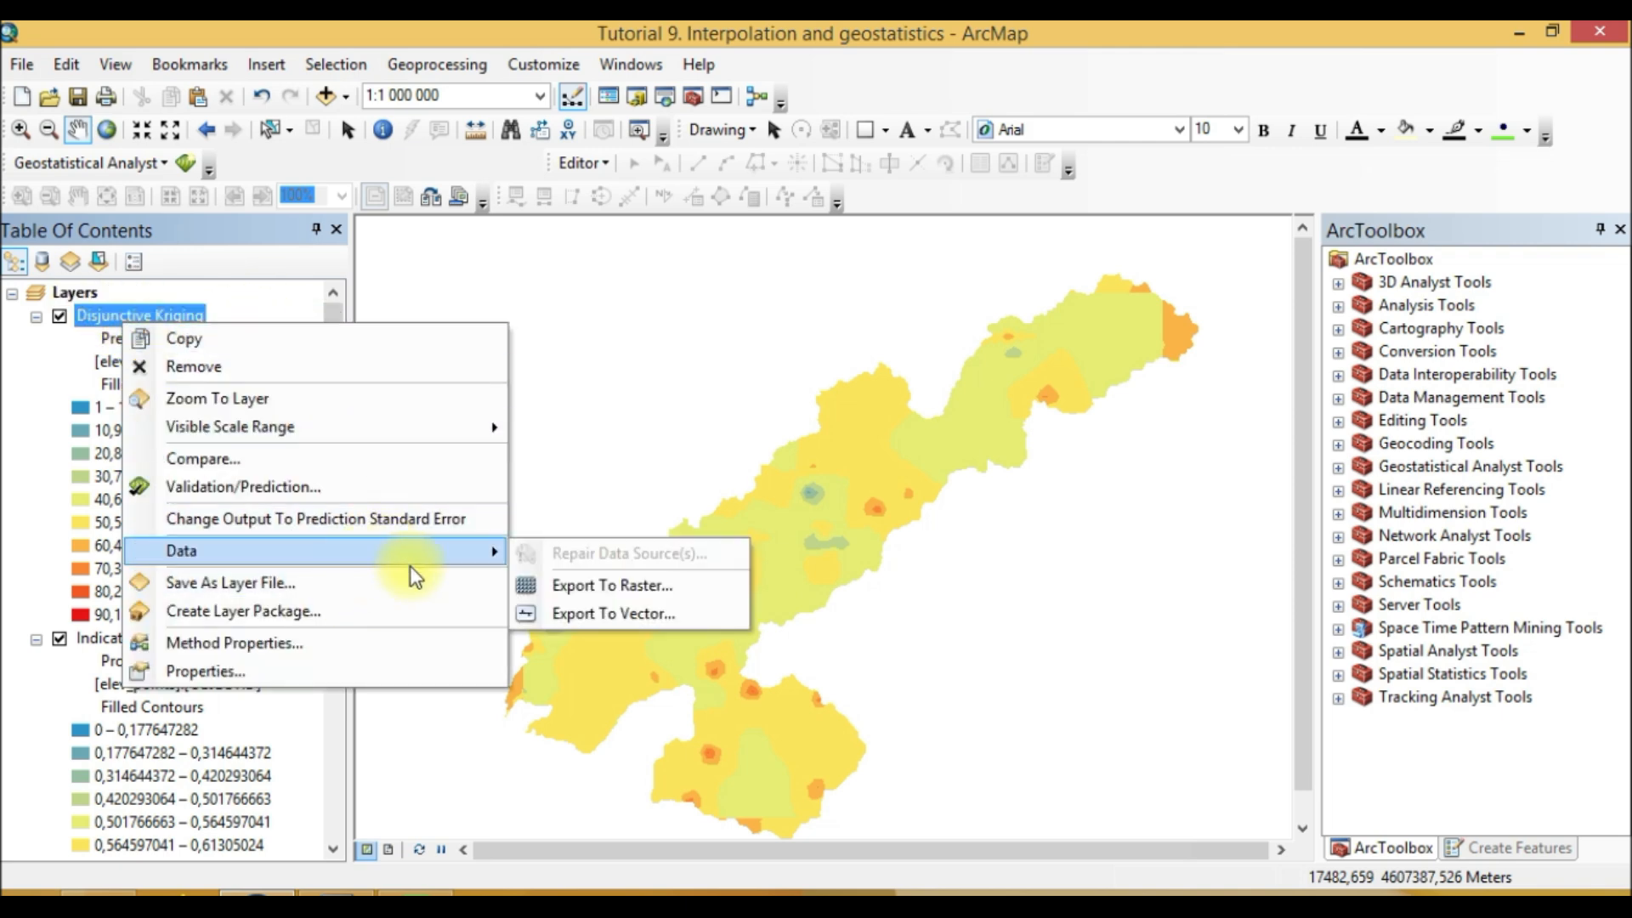
{"action": "left_click", "coordinate": [579, 586]}
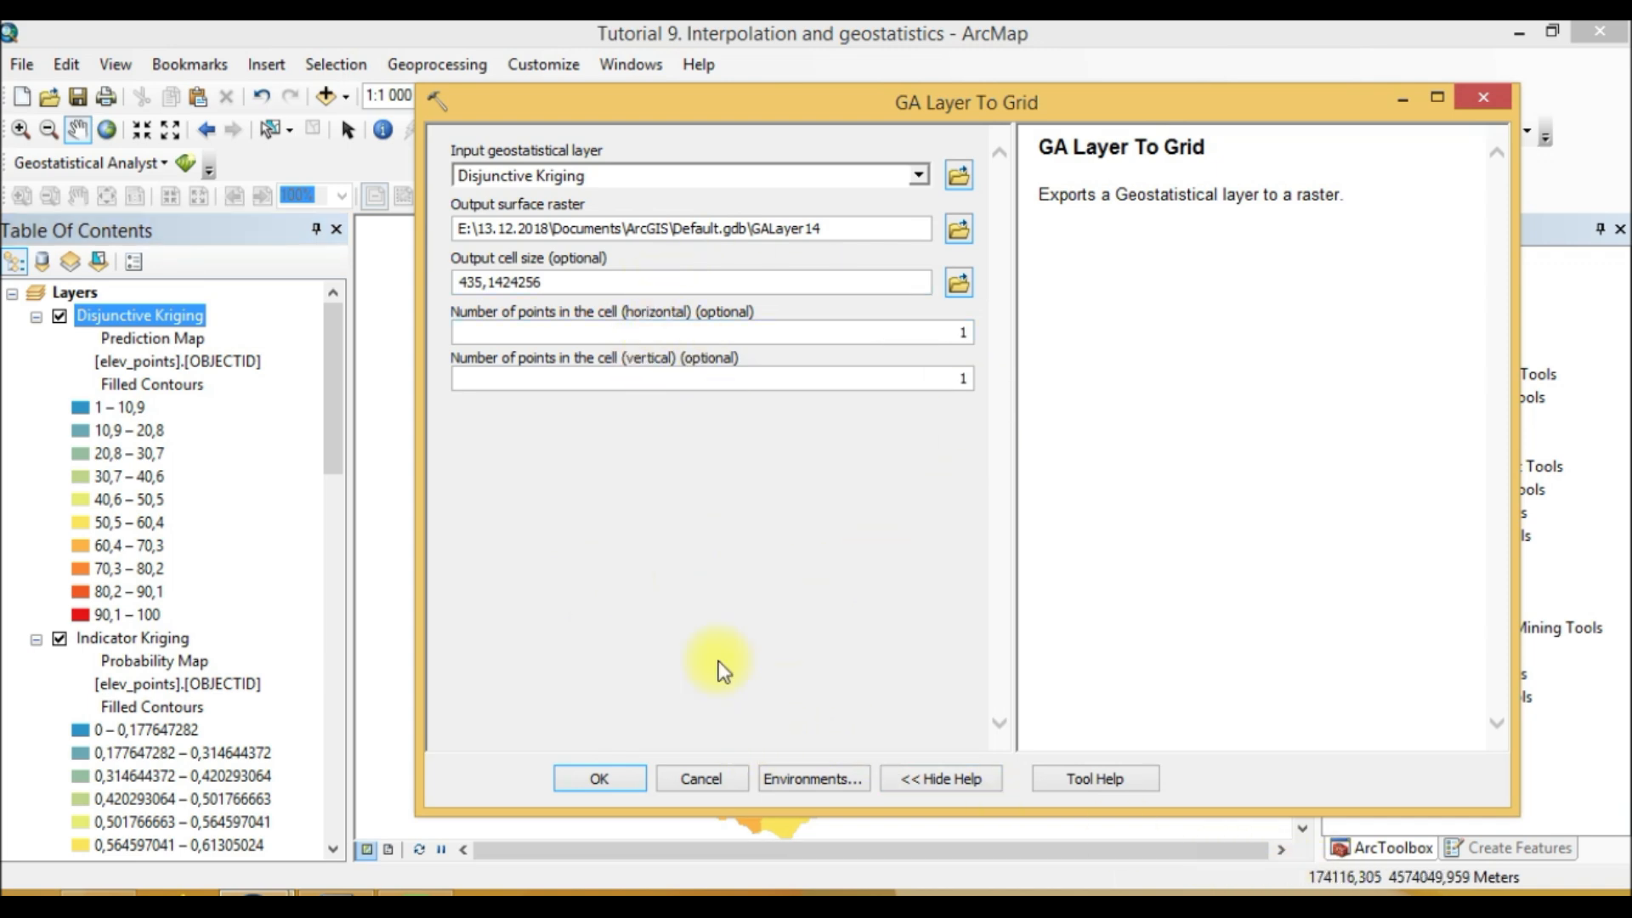
{"action": "left_click", "coordinate": [557, 280]}
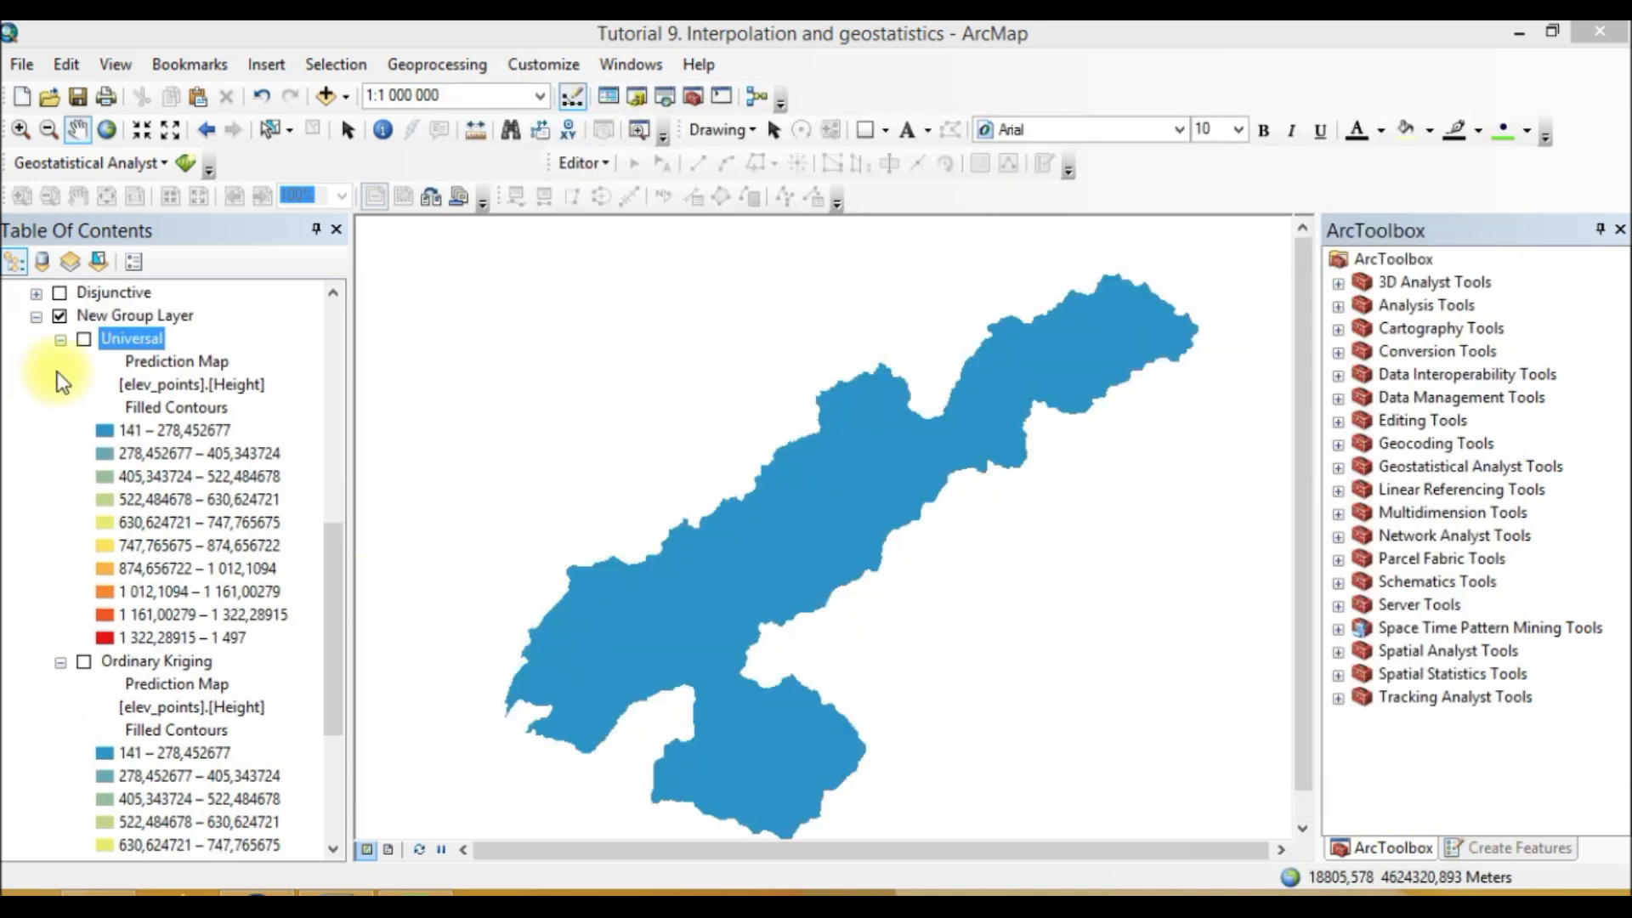
Step: Review the exported rasters and group layers in the table of contents
{"action": "left_click_drag", "start_coordinate": [338, 594], "coordinate": [349, 342]}
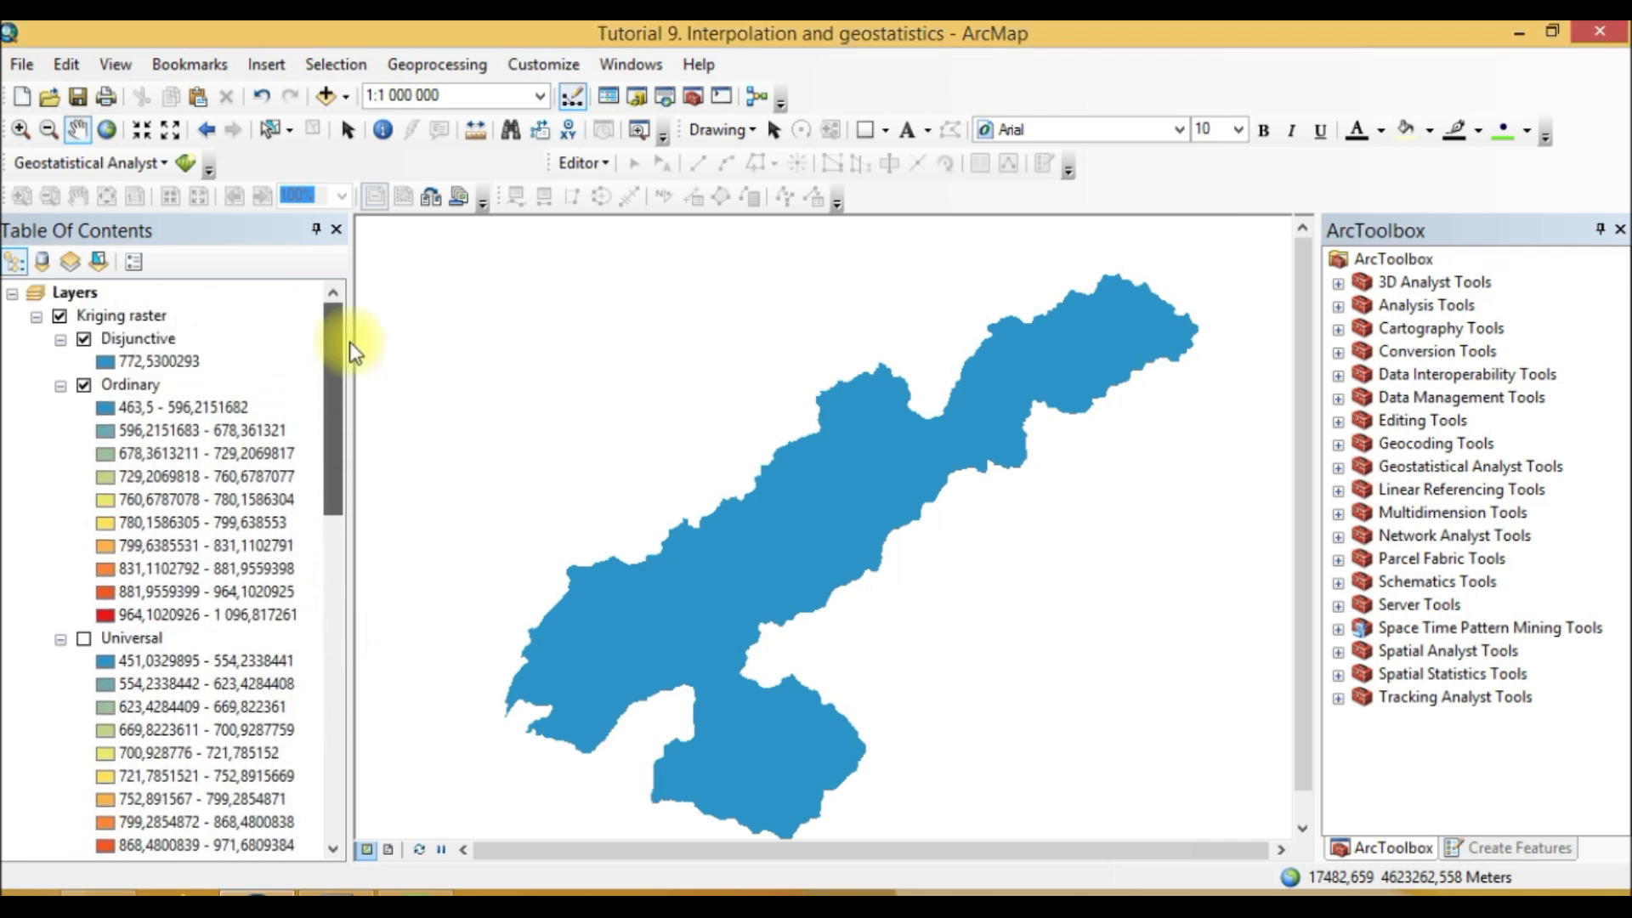
{"action": "scroll", "coordinate": [98, 605], "scroll_direction": "down", "scroll_amount": 6}
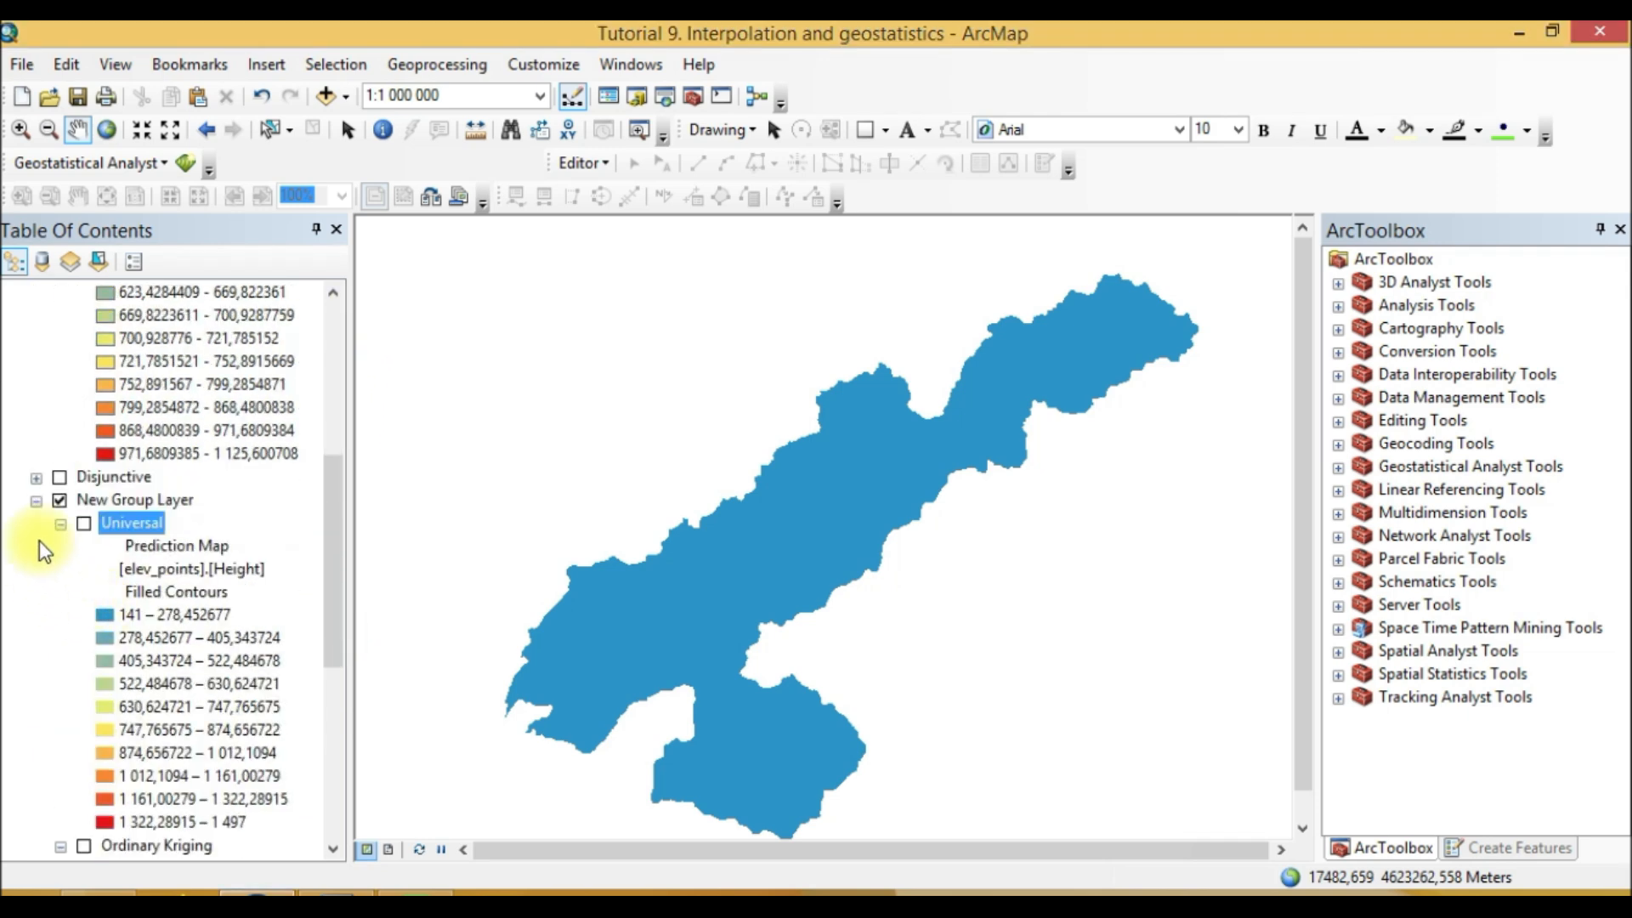
{"action": "left_click", "coordinate": [42, 501]}
{"action": "scroll", "coordinate": [88, 653], "scroll_direction": "up", "scroll_amount": 3}
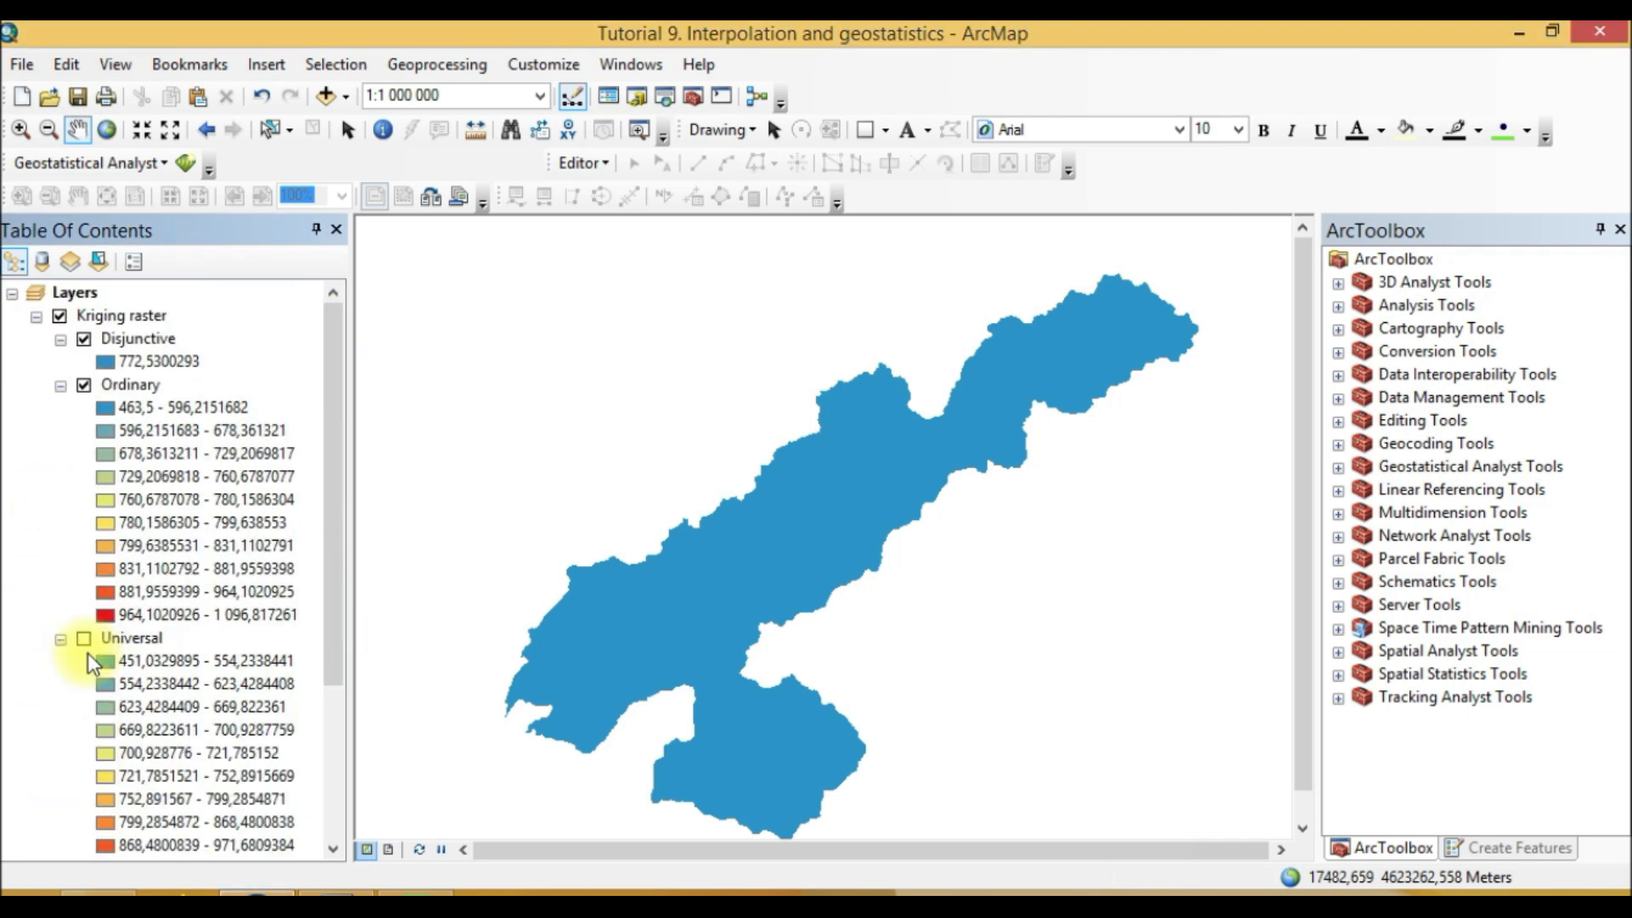
{"action": "left_click", "coordinate": [82, 317]}
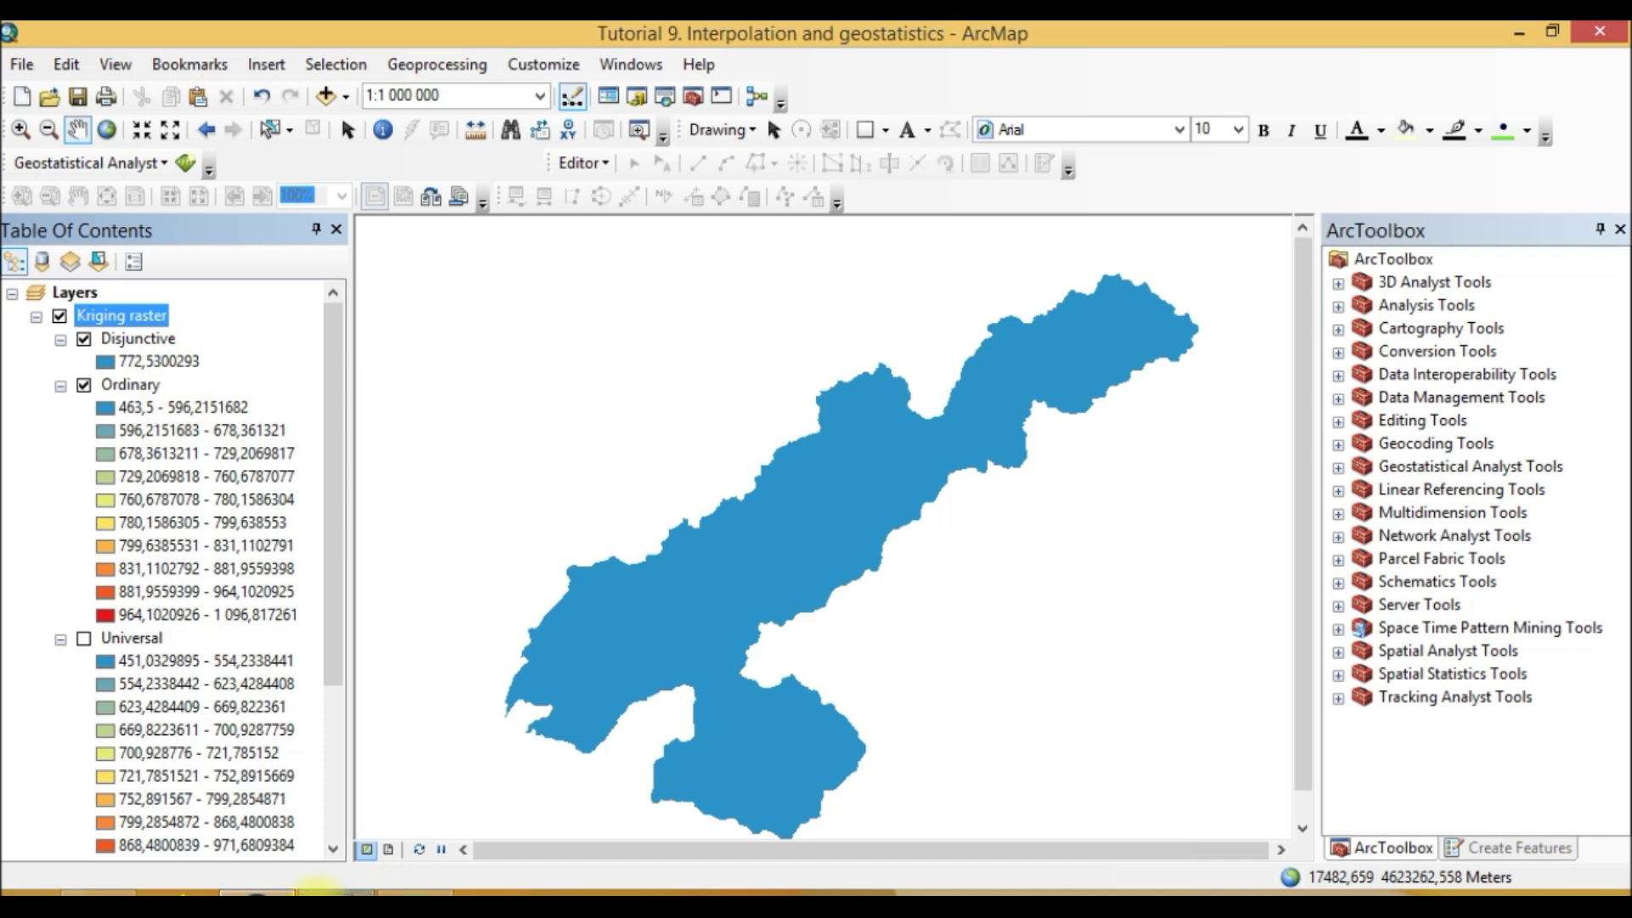
{"action": "scroll", "coordinate": [212, 767], "scroll_direction": "down", "scroll_amount": 3}
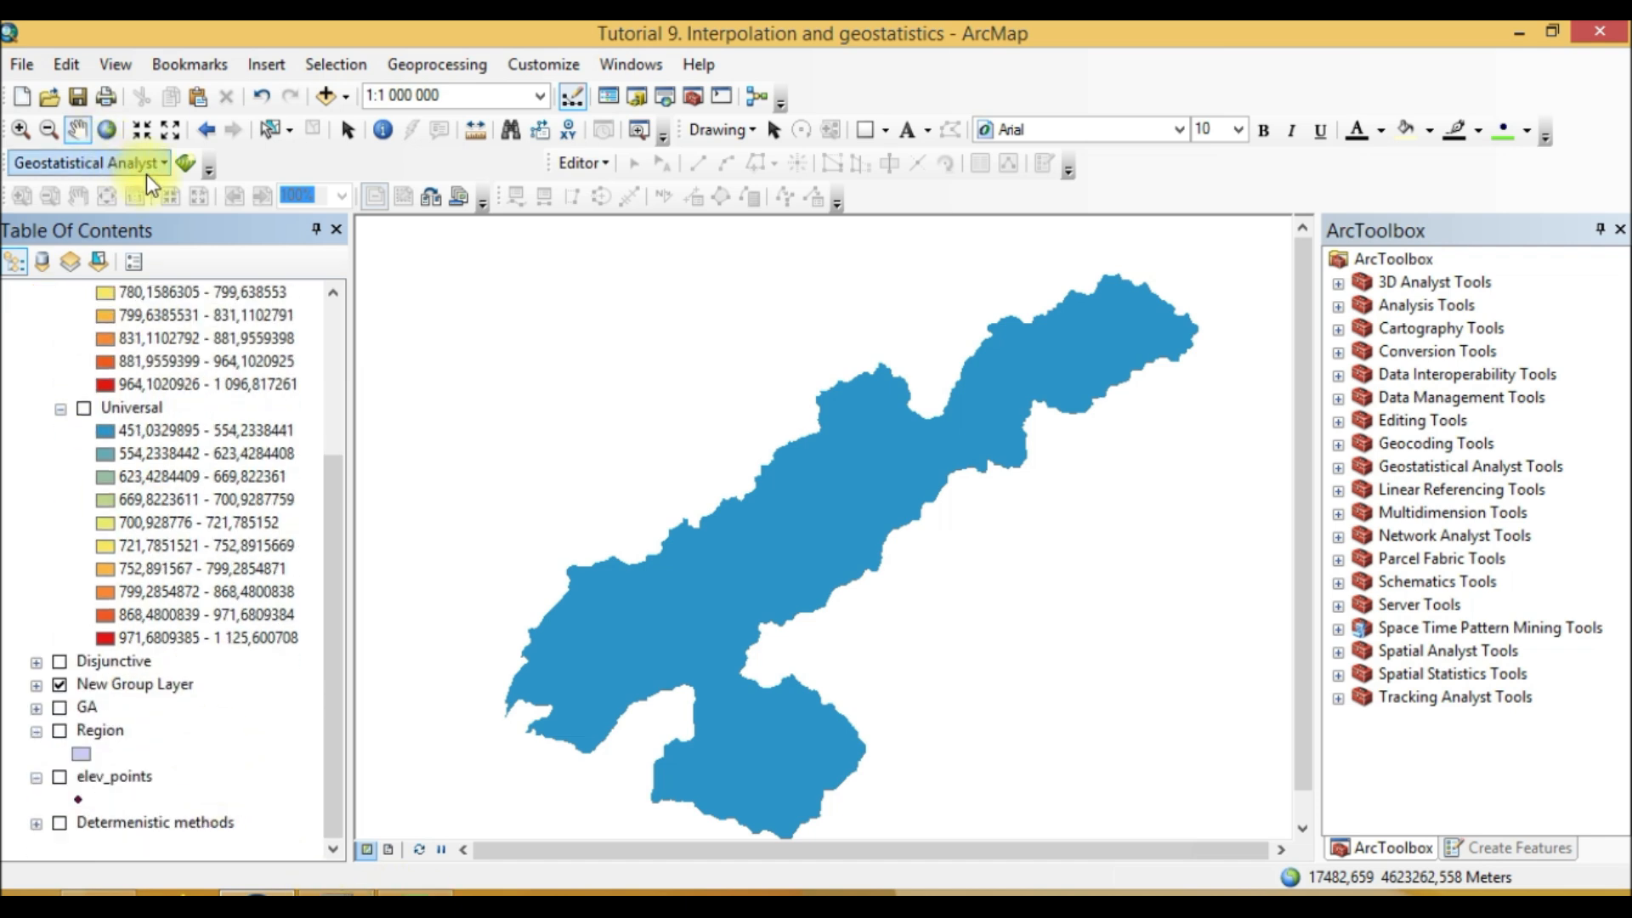
{"action": "left_click", "coordinate": [185, 162]}
{"action": "left_click", "coordinate": [840, 271]}
{"action": "left_click", "coordinate": [858, 267]}
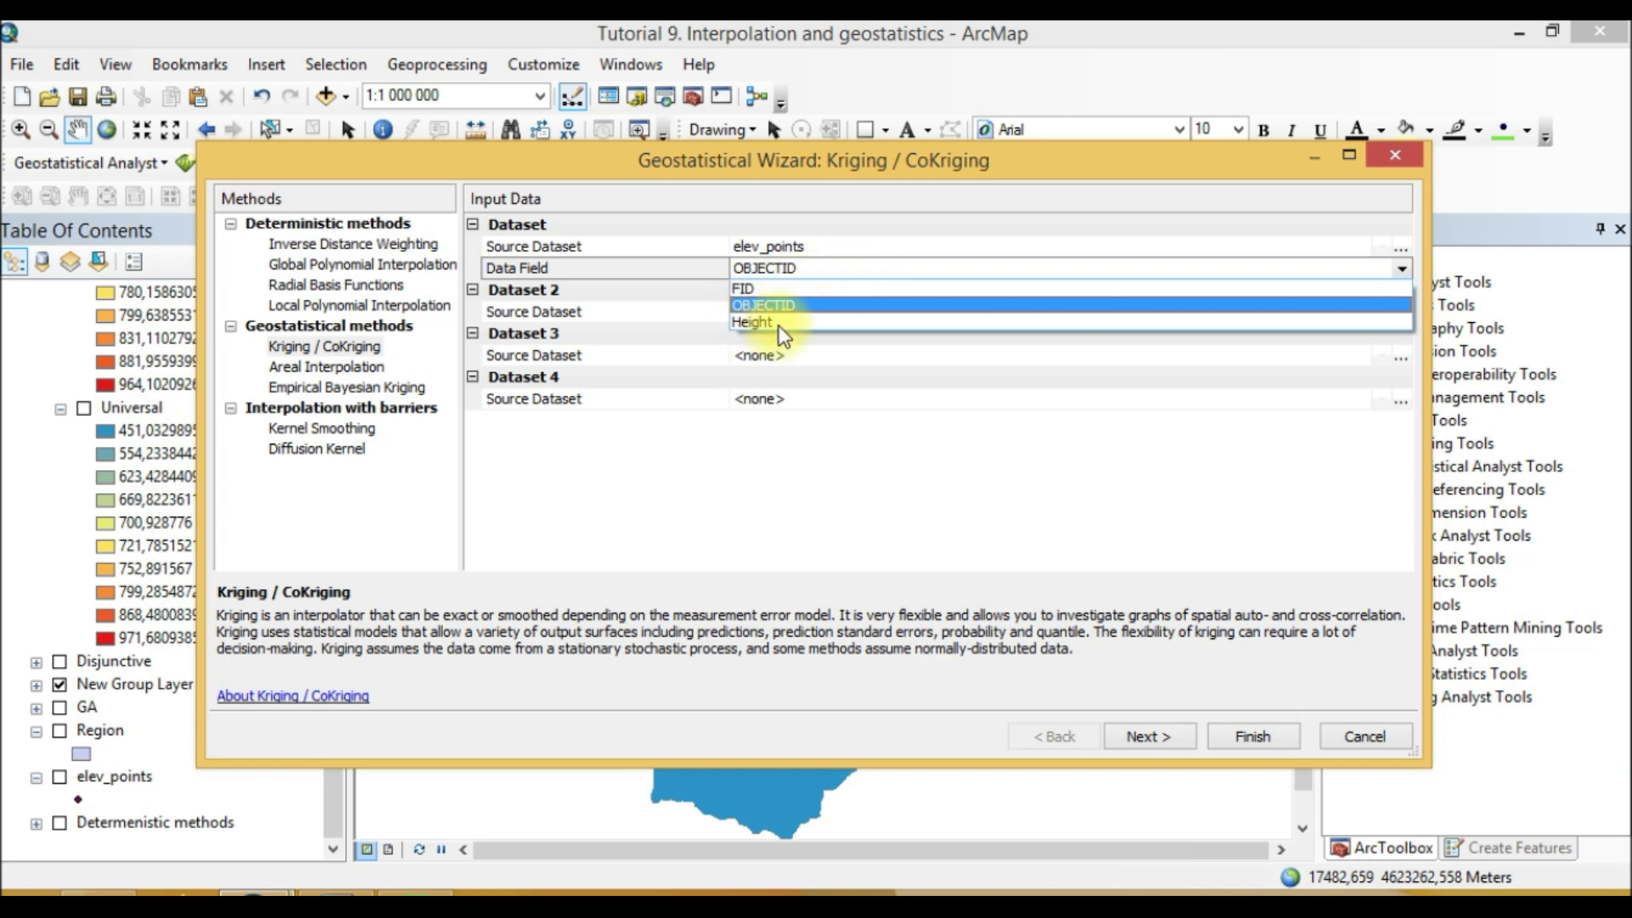
{"action": "left_click", "coordinate": [716, 472]}
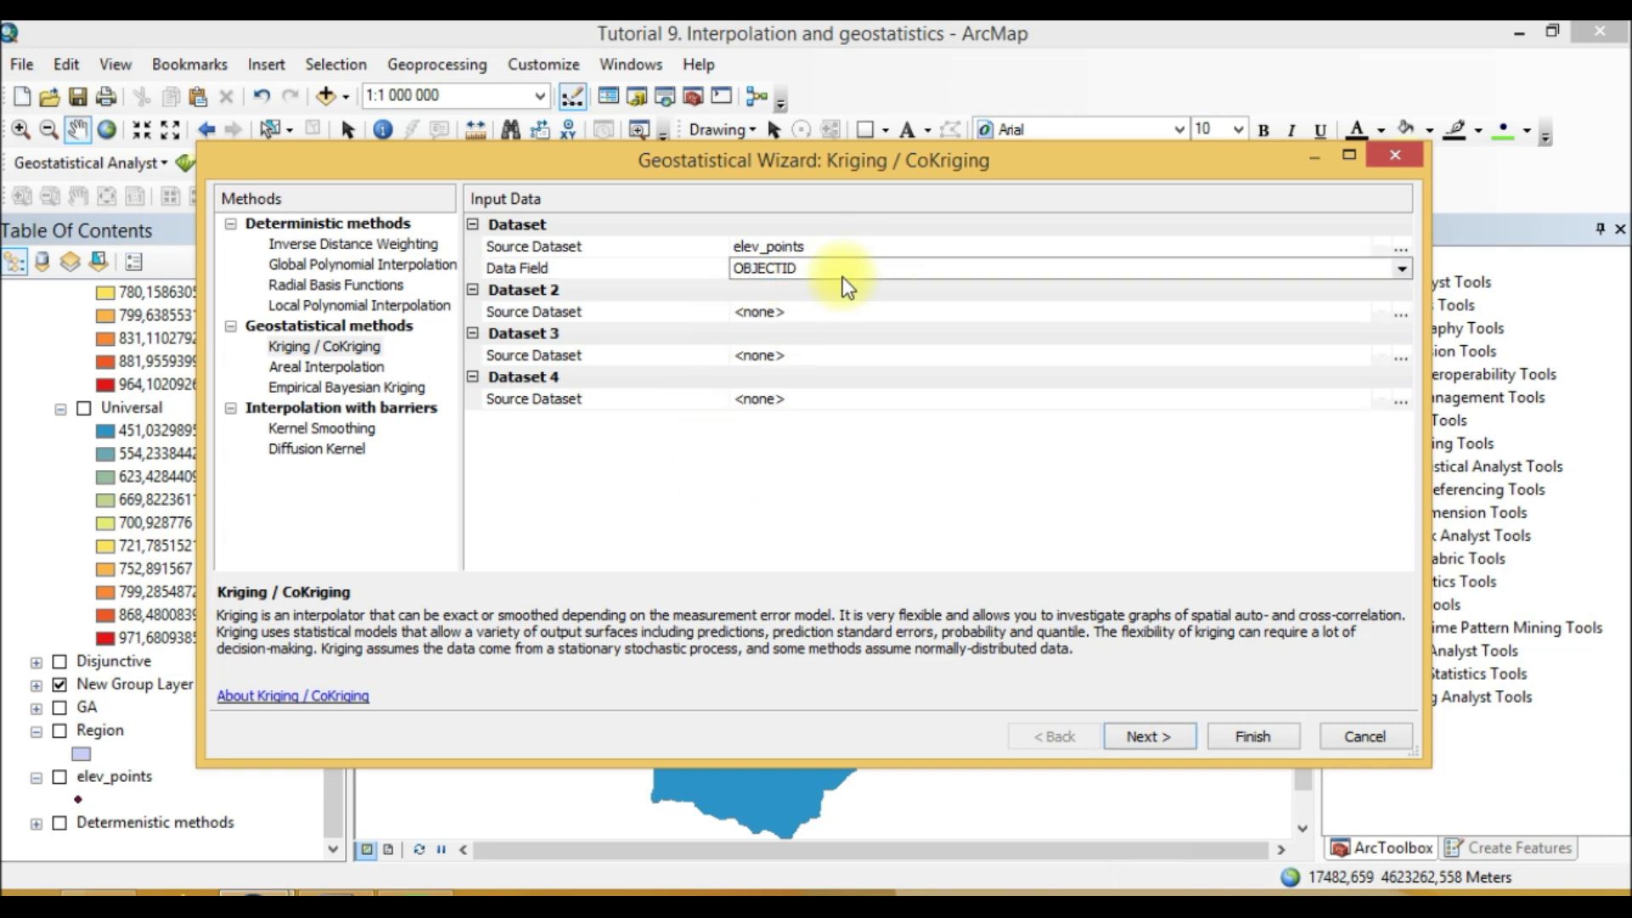
{"action": "left_click", "coordinate": [784, 271]}
{"action": "left_click", "coordinate": [770, 306]}
{"action": "left_click", "coordinate": [1154, 736]}
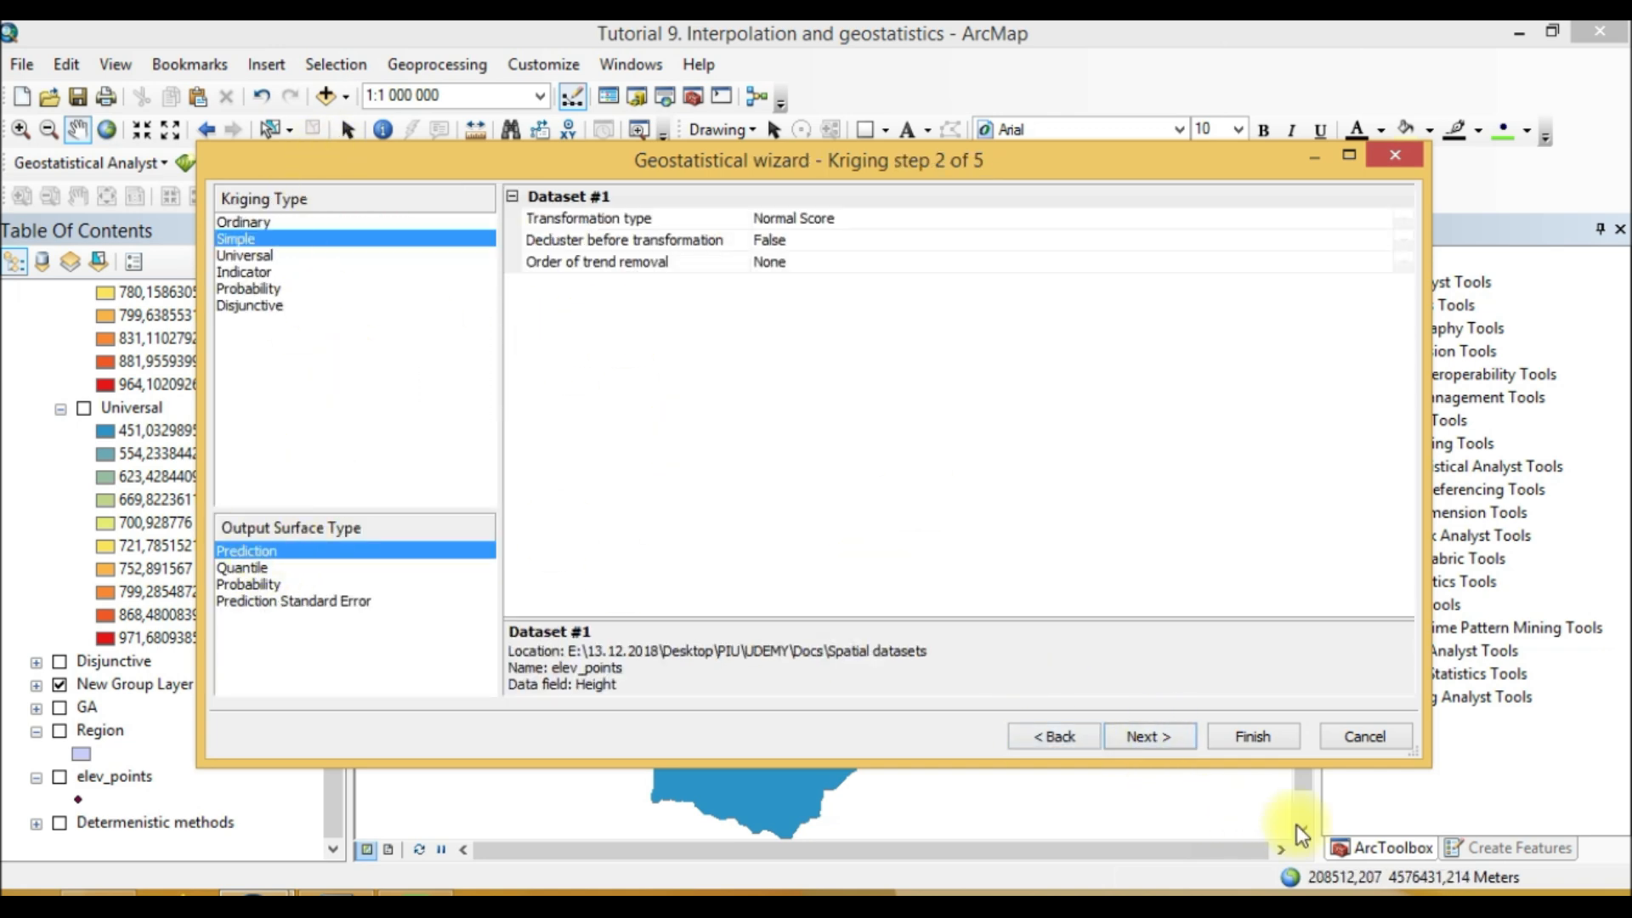
{"action": "left_click", "coordinate": [1381, 174]}
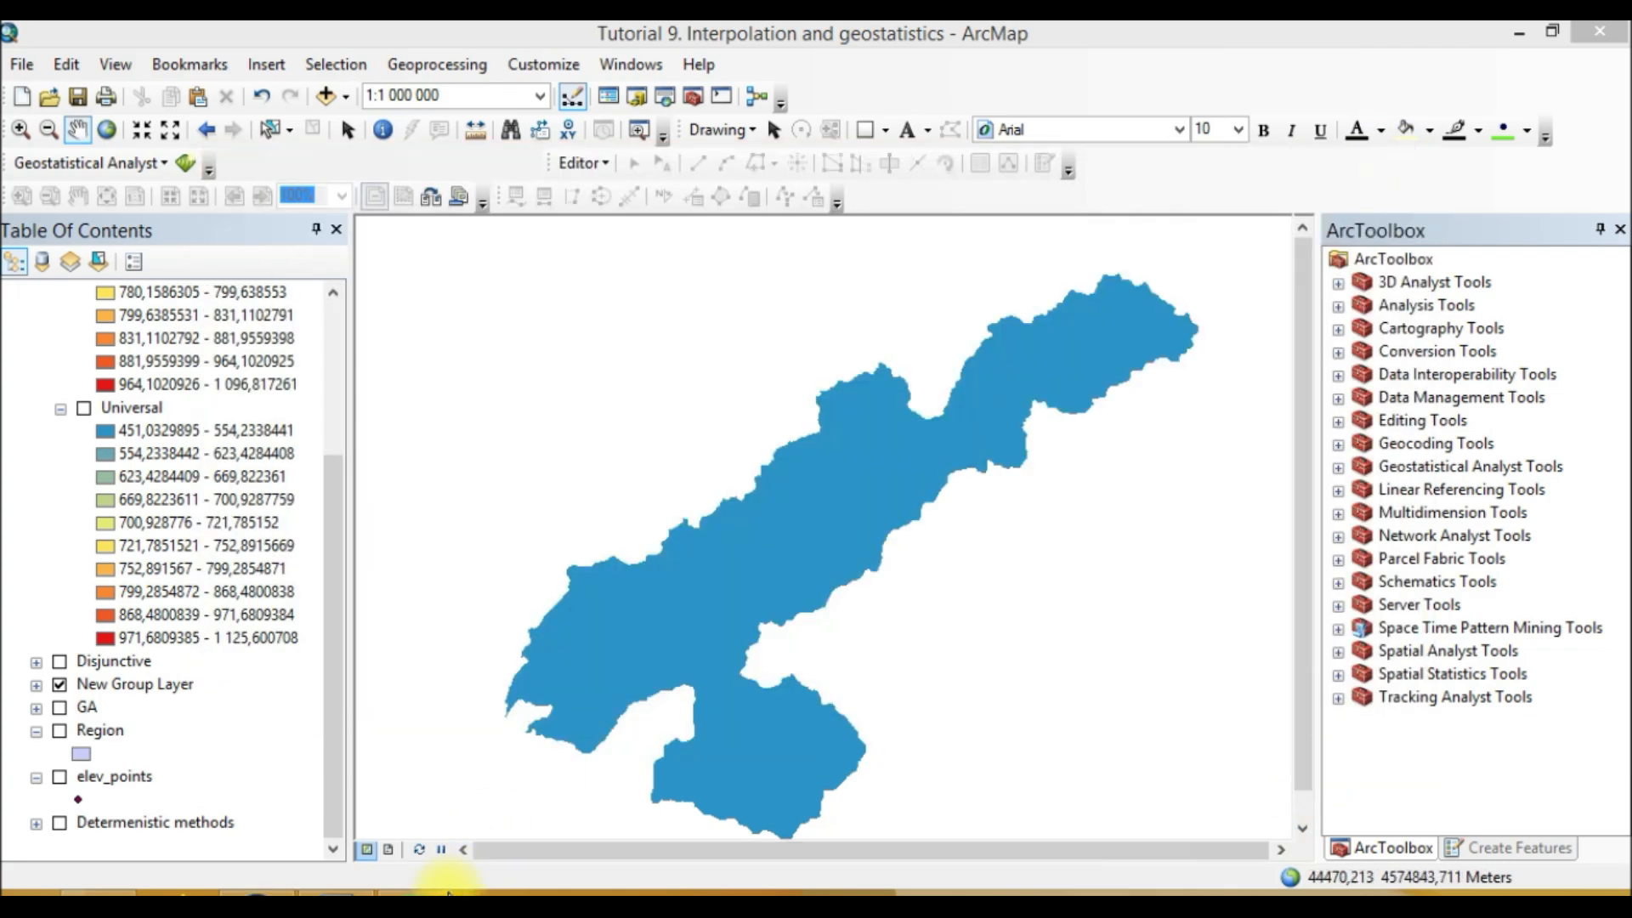
Step: Compare the Word comparison table with the kriging layer legends in the table of contents
{"action": "left_click", "coordinate": [449, 893]}
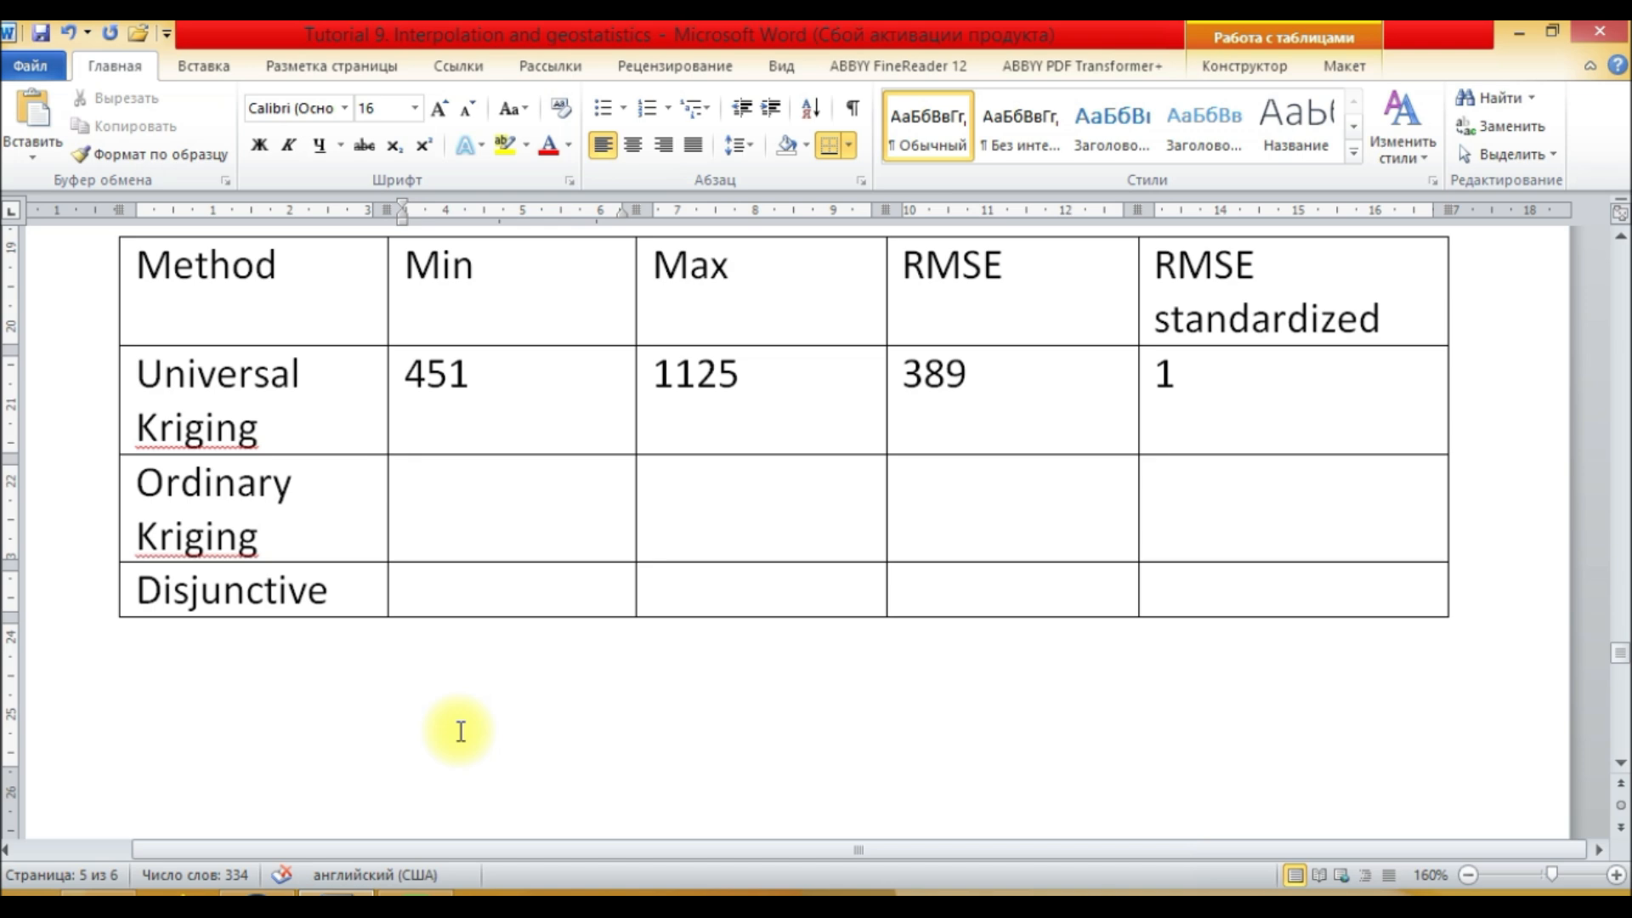
{"action": "left_click", "coordinate": [298, 891]}
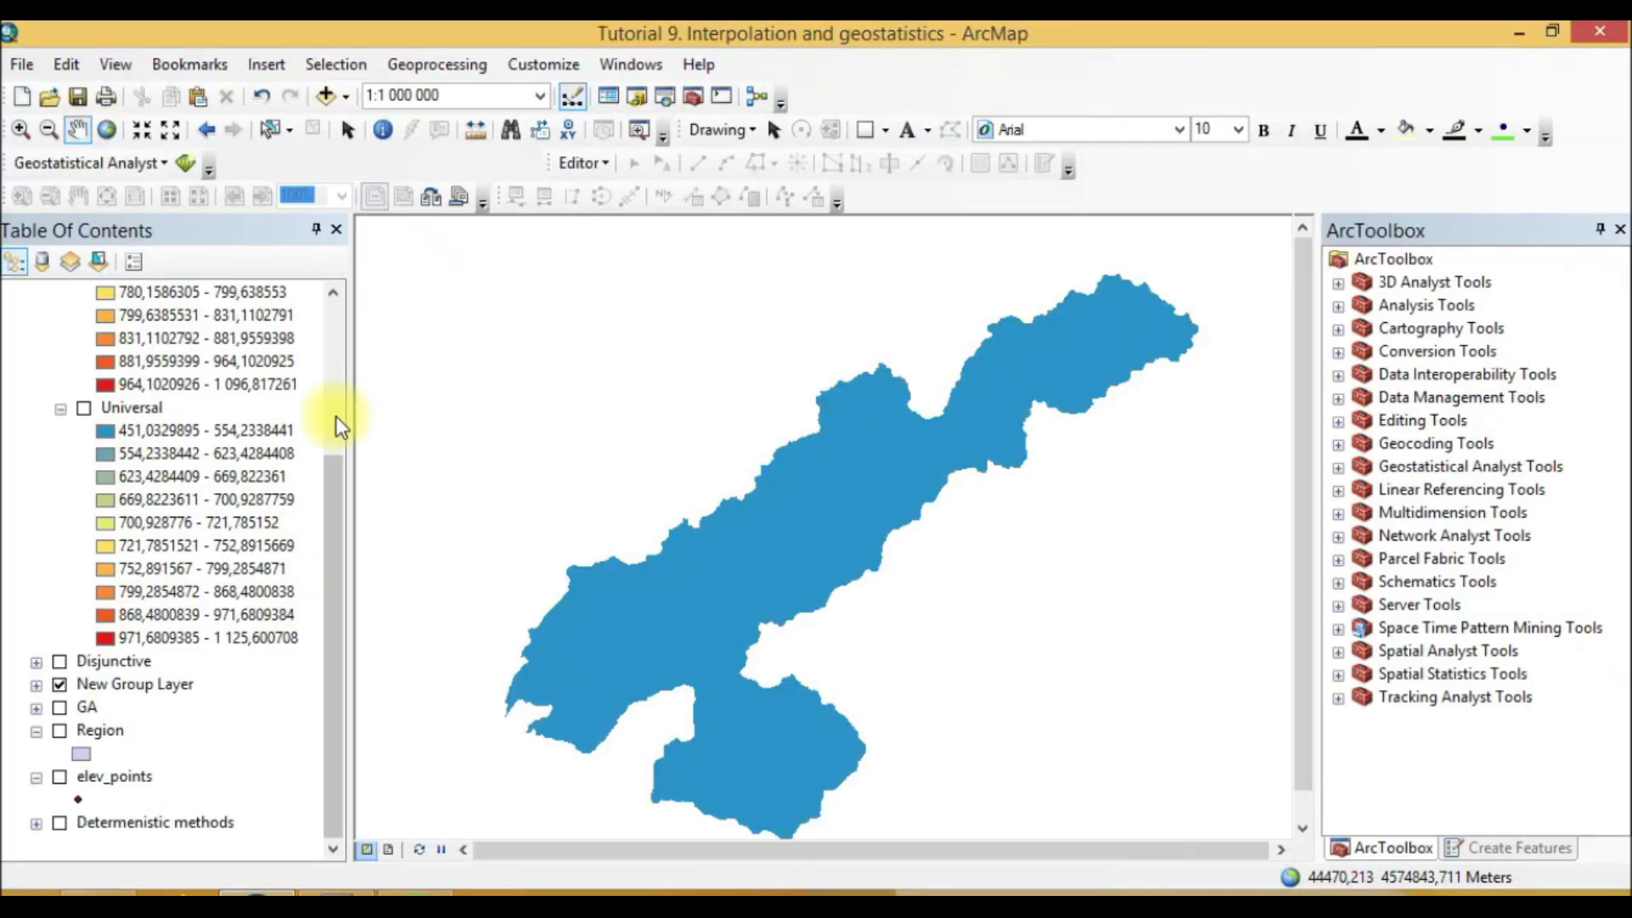
{"action": "scroll", "coordinate": [212, 486], "scroll_direction": "up", "scroll_amount": 2}
{"action": "scroll", "coordinate": [212, 486], "scroll_direction": "up", "scroll_amount": 2}
{"action": "left_click", "coordinate": [347, 892]}
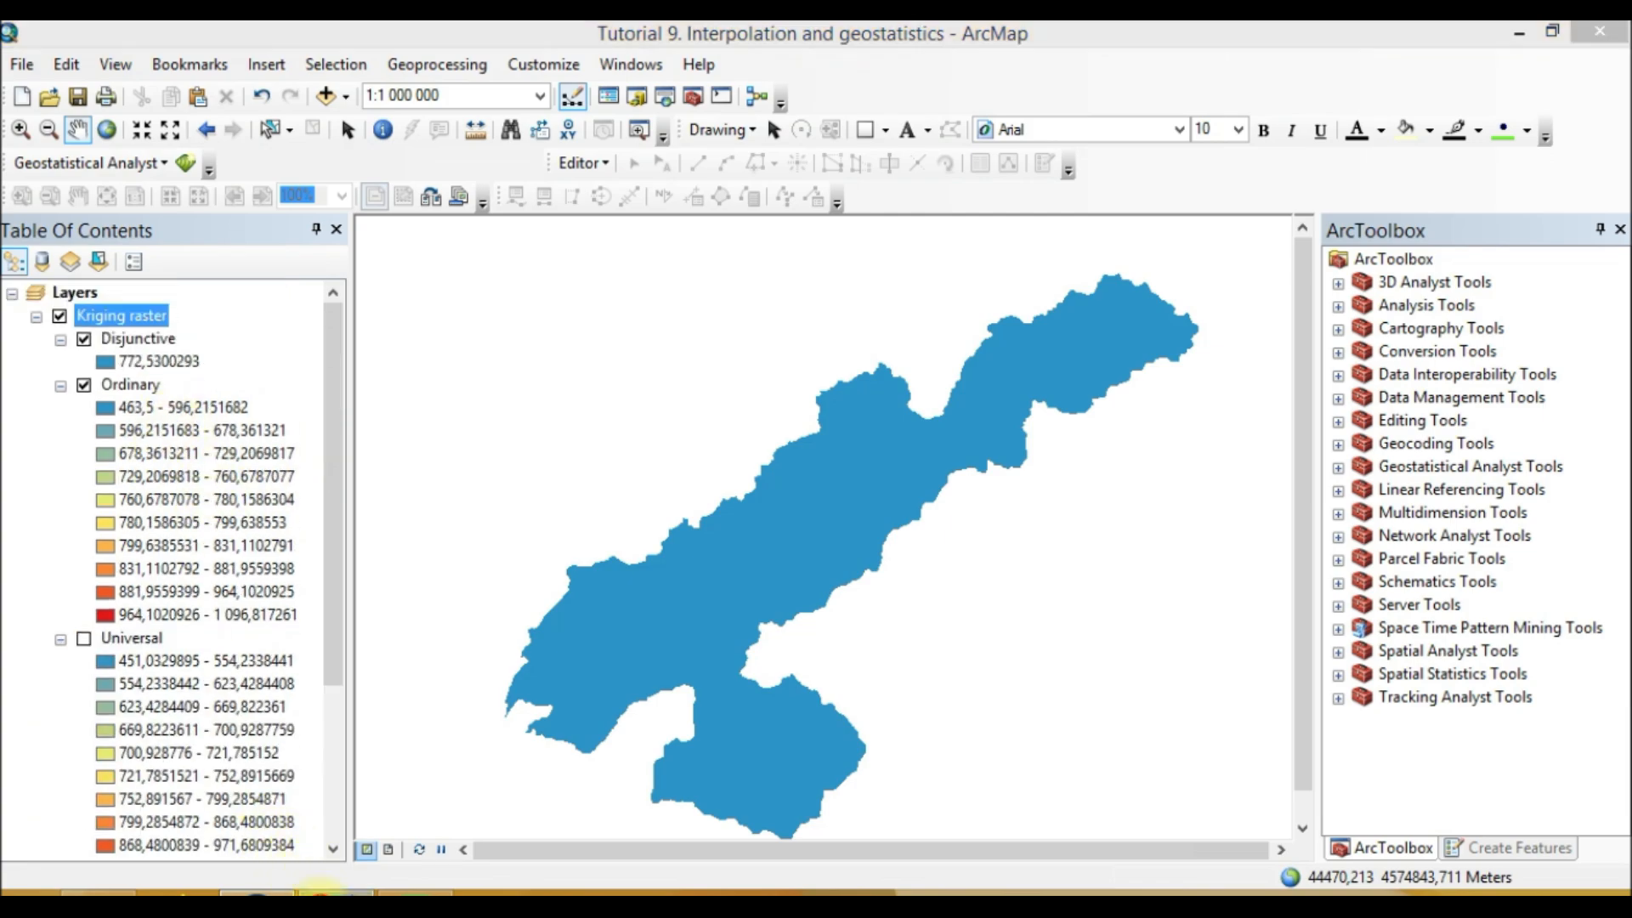
{"action": "left_click", "coordinate": [270, 413]}
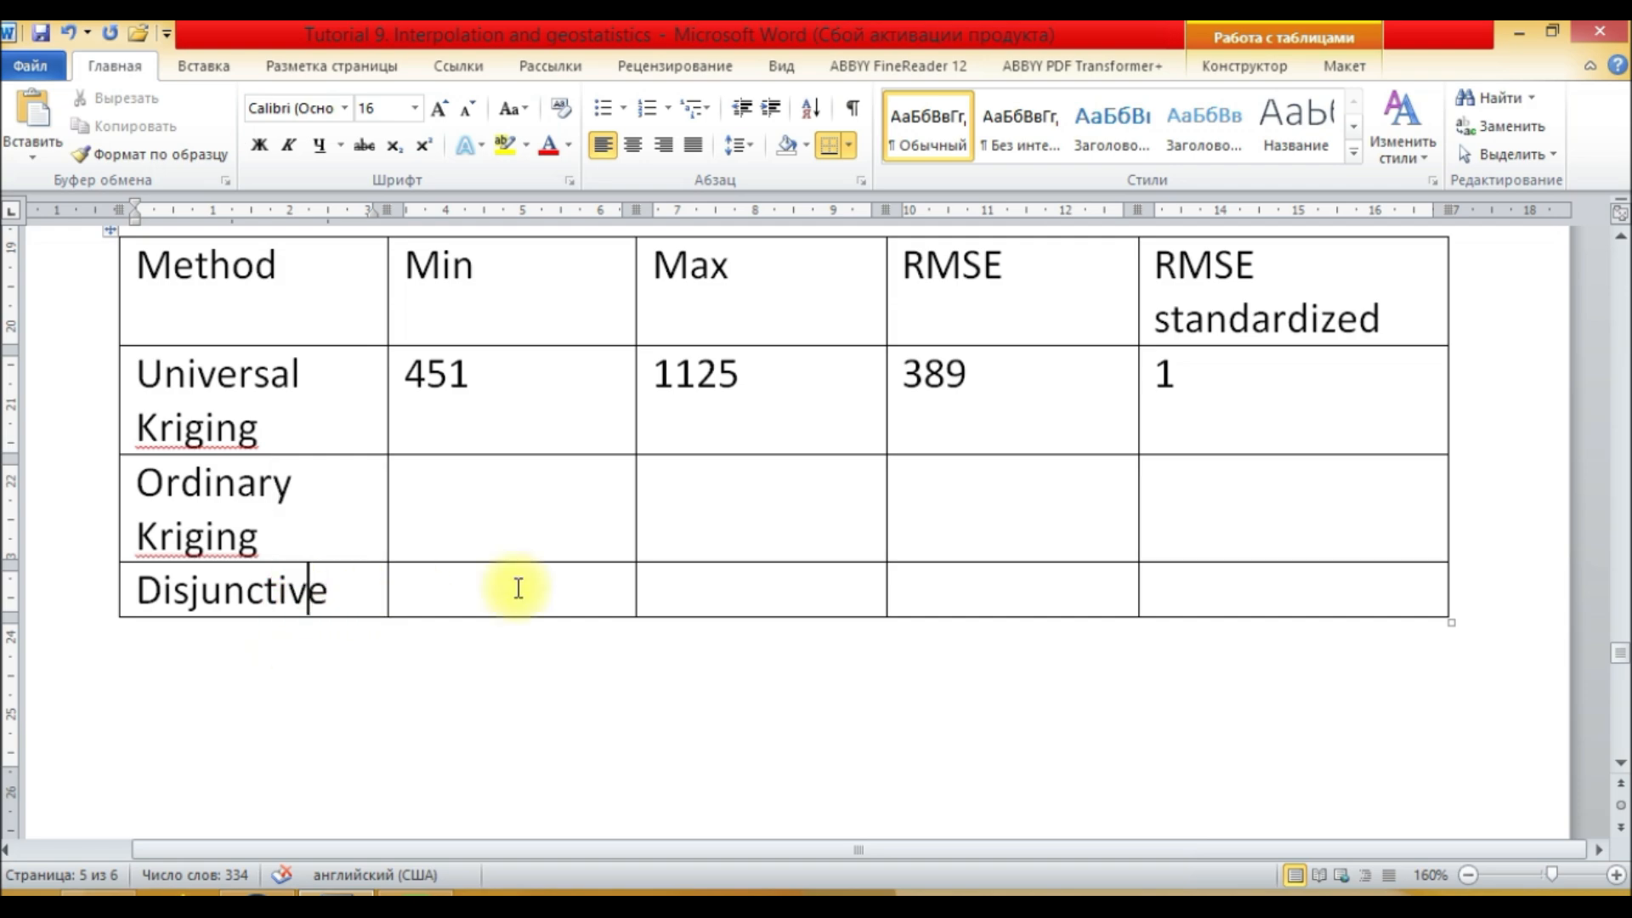
{"action": "left_click", "coordinate": [536, 521]}
{"action": "left_click", "coordinate": [255, 892]}
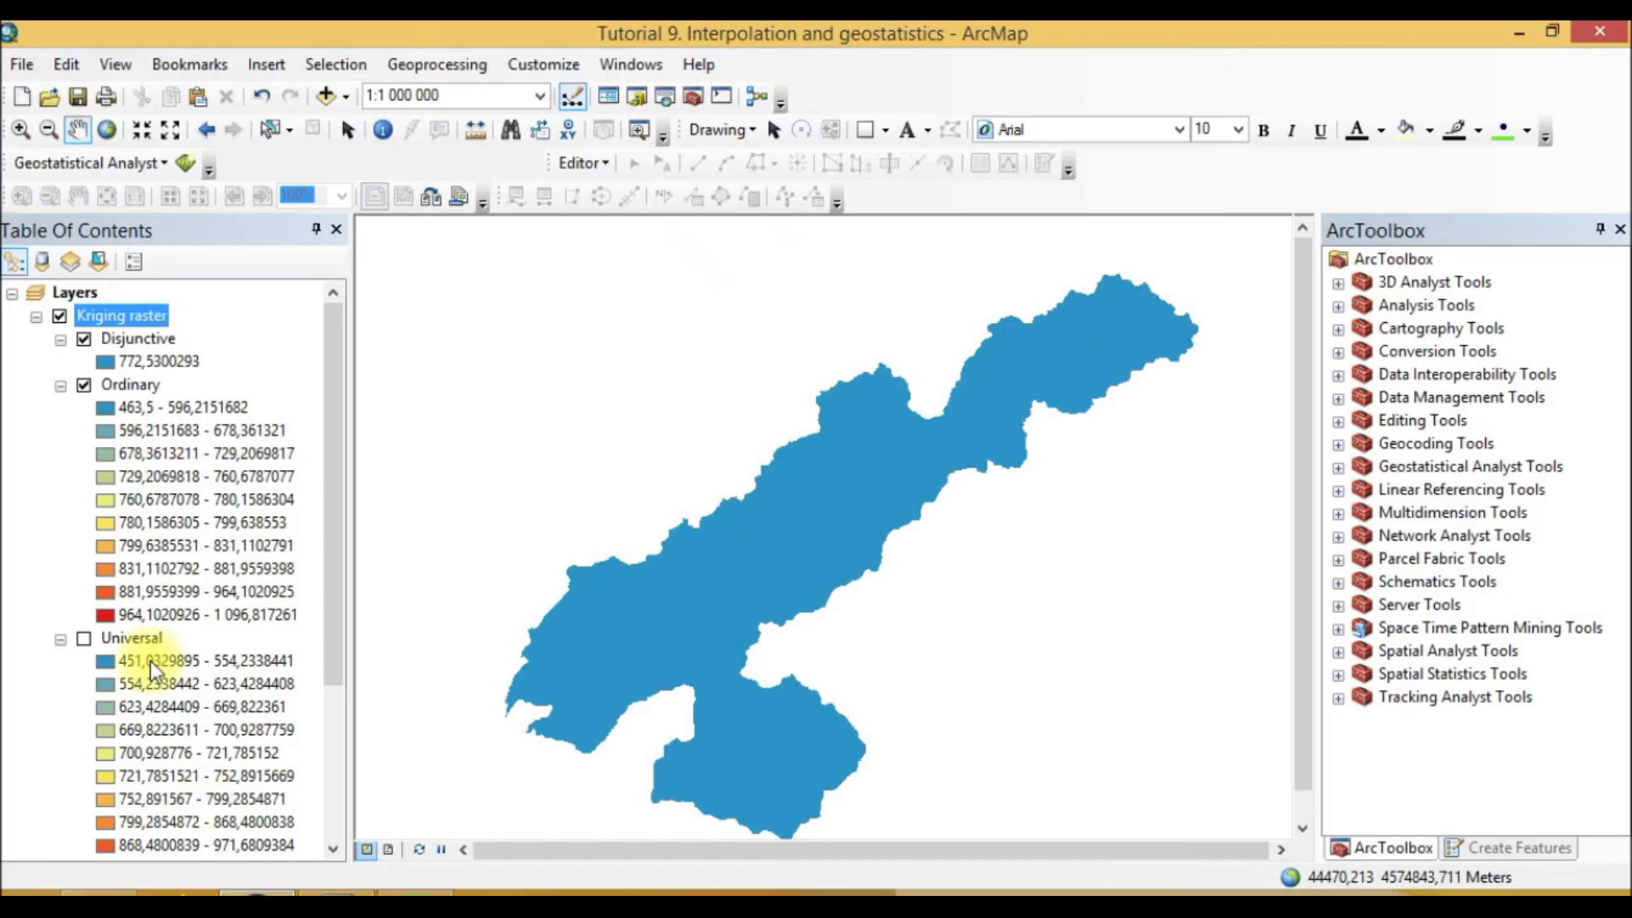
Step: Inspect the Ordinary raster layer's legend range and its layer options
{"action": "left_click", "coordinate": [141, 391]}
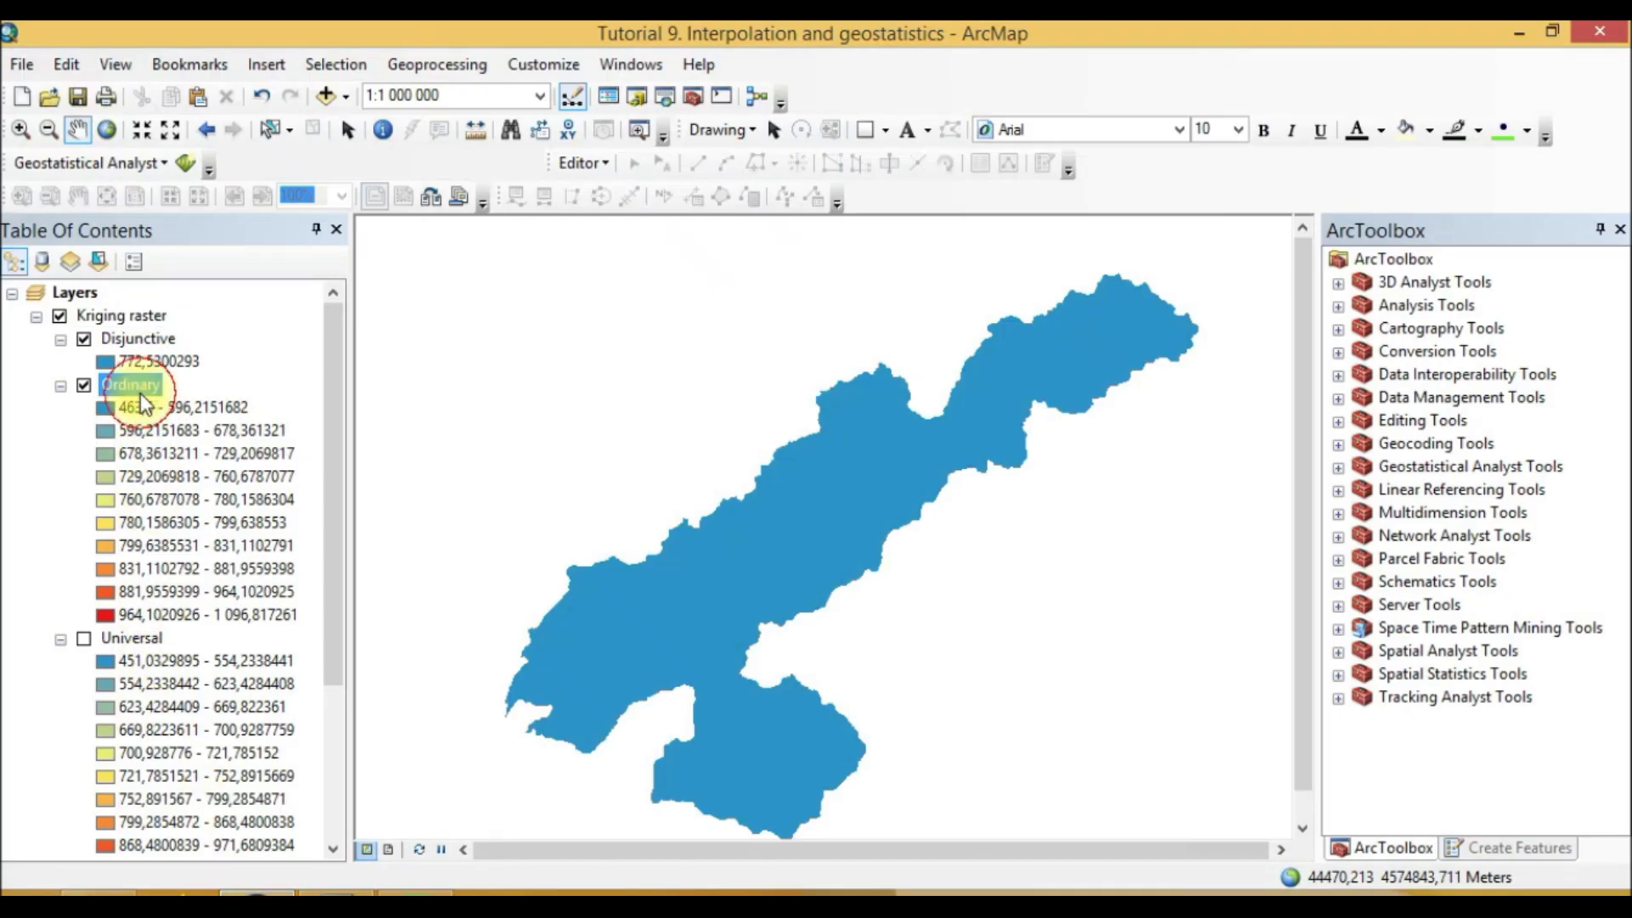
{"action": "left_click", "coordinate": [334, 892]}
{"action": "left_click", "coordinate": [255, 891]}
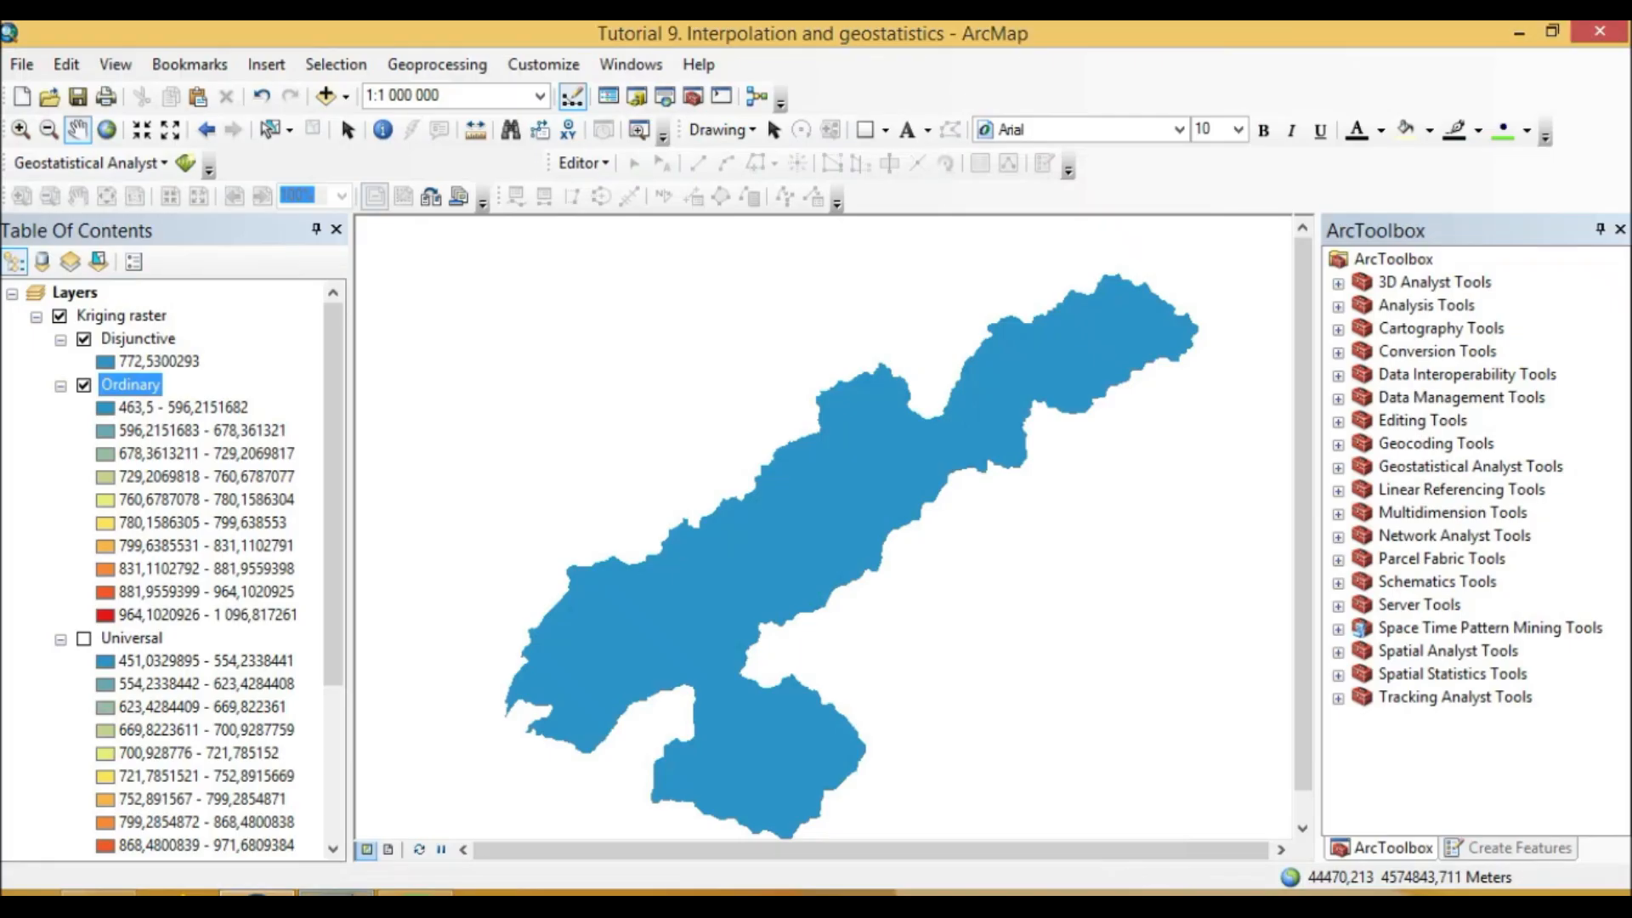
{"action": "scroll", "coordinate": [165, 455], "scroll_direction": "down", "scroll_amount": 3}
{"action": "scroll", "coordinate": [165, 558], "scroll_direction": "up", "scroll_amount": 3}
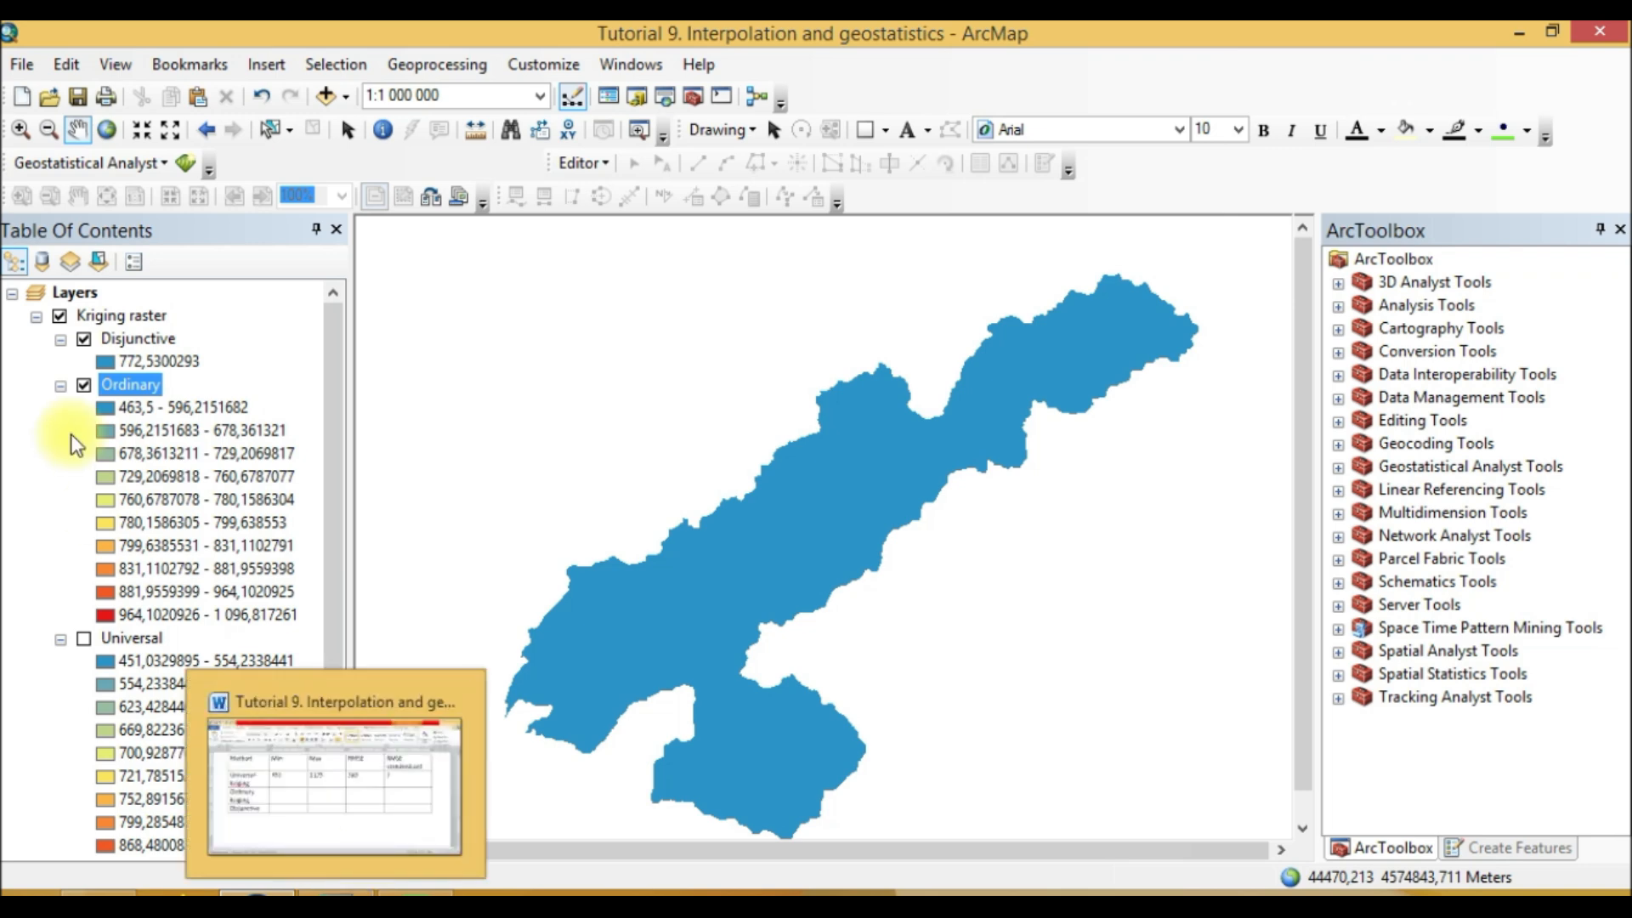
{"action": "right_click", "coordinate": [121, 390]}
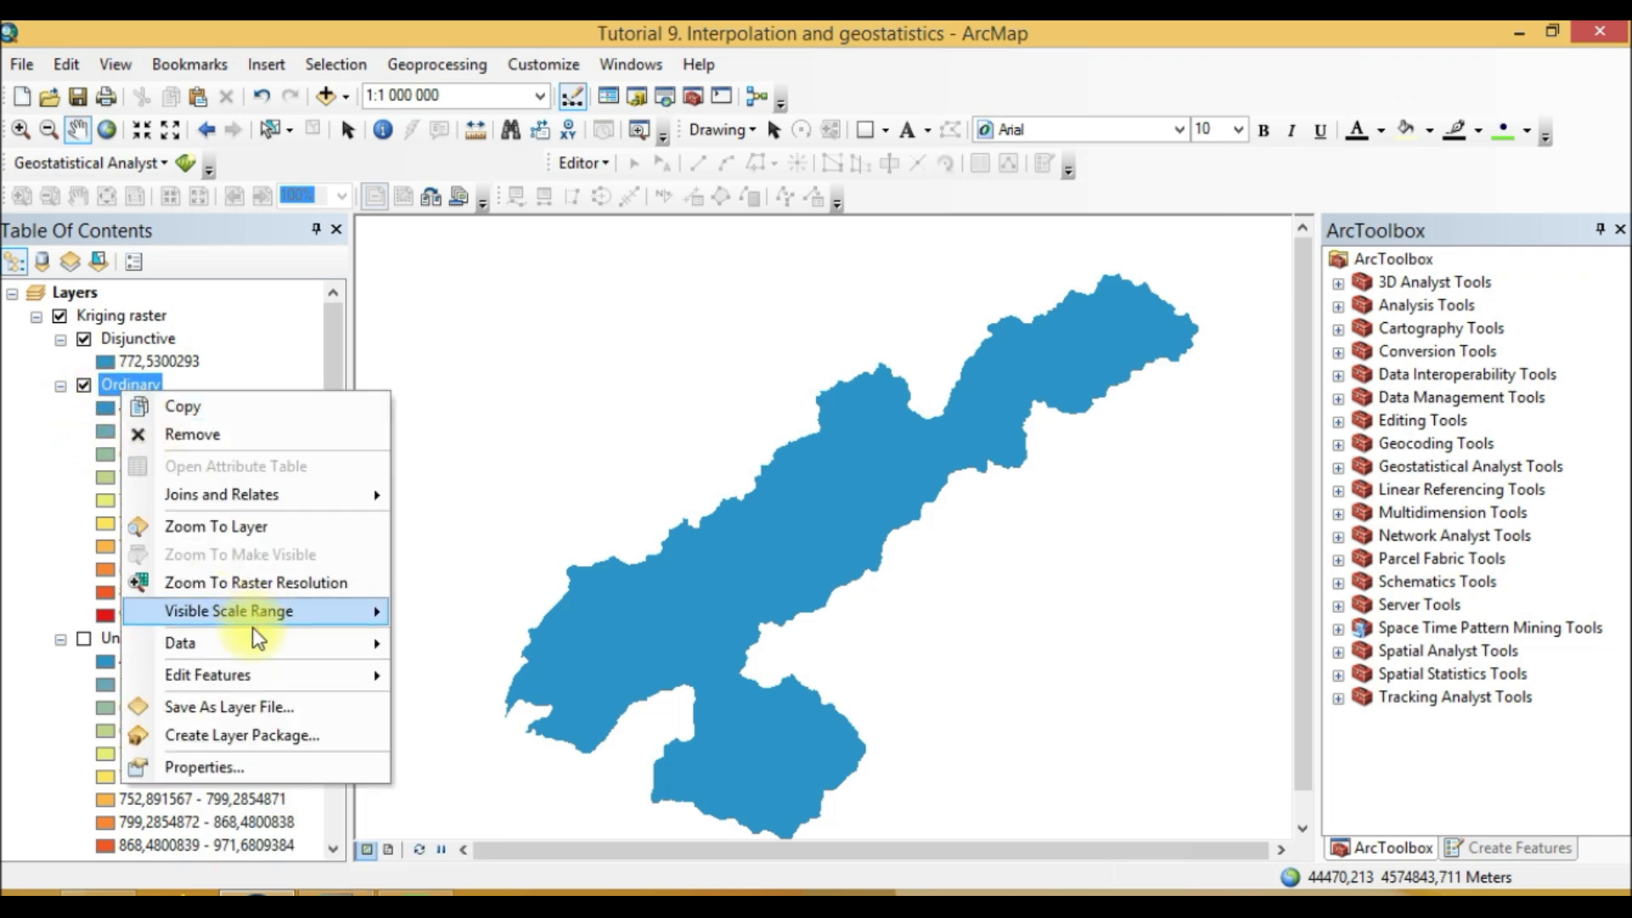
{"action": "left_click", "coordinate": [2, 513]}
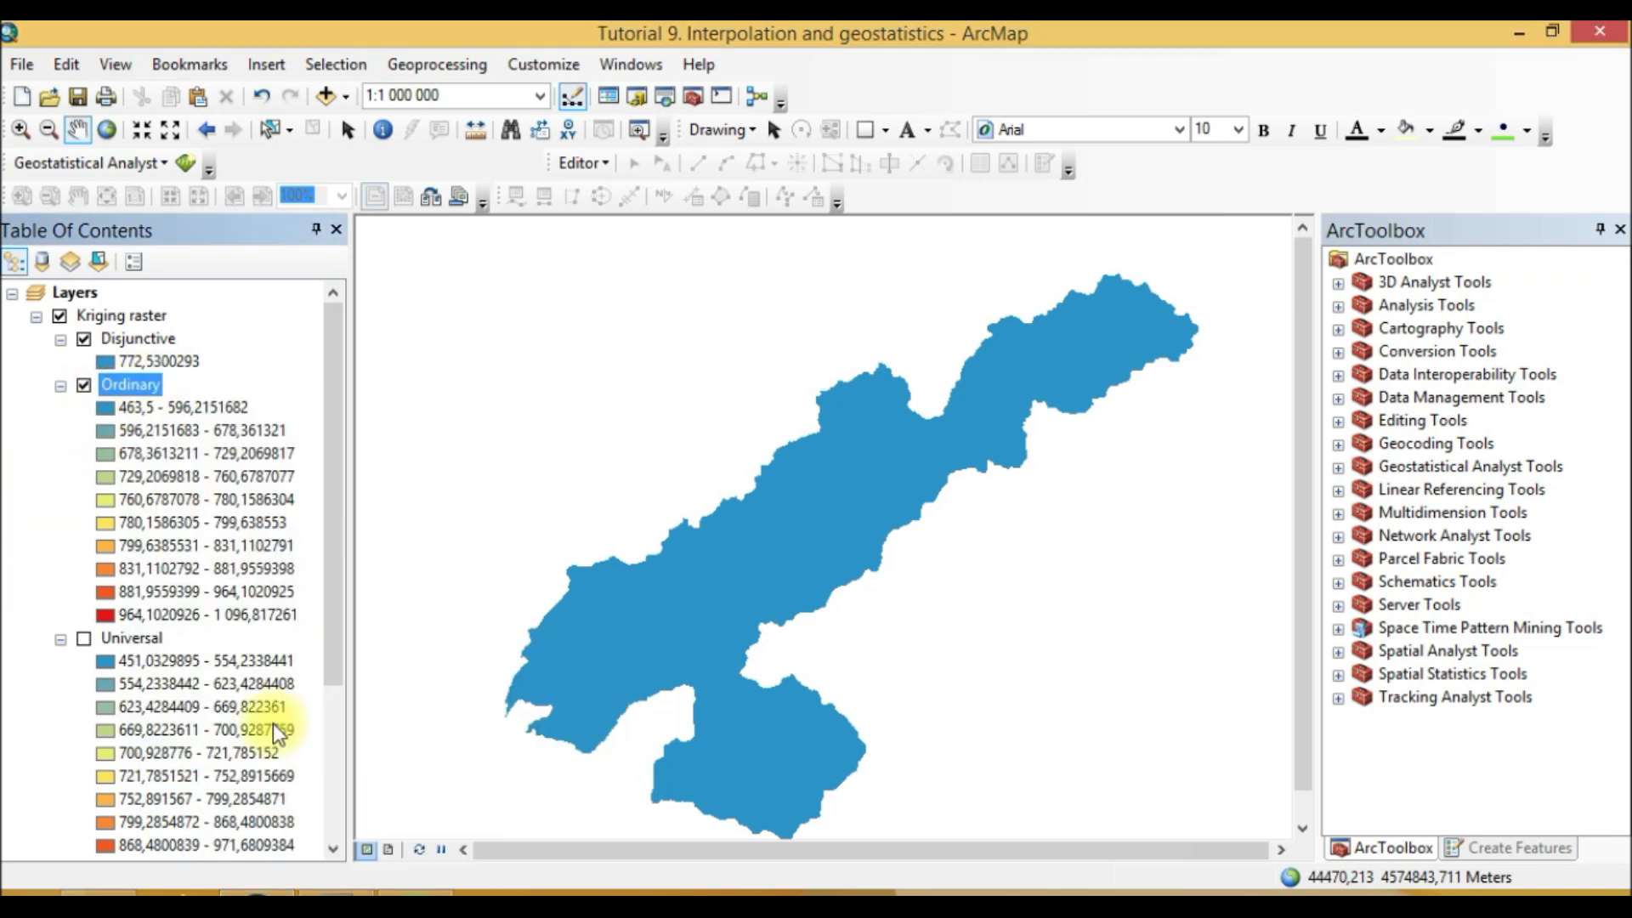
Step: Enter 463 as the Ordinary Kriging minimum in the Word comparison table
{"action": "left_click", "coordinate": [341, 894]}
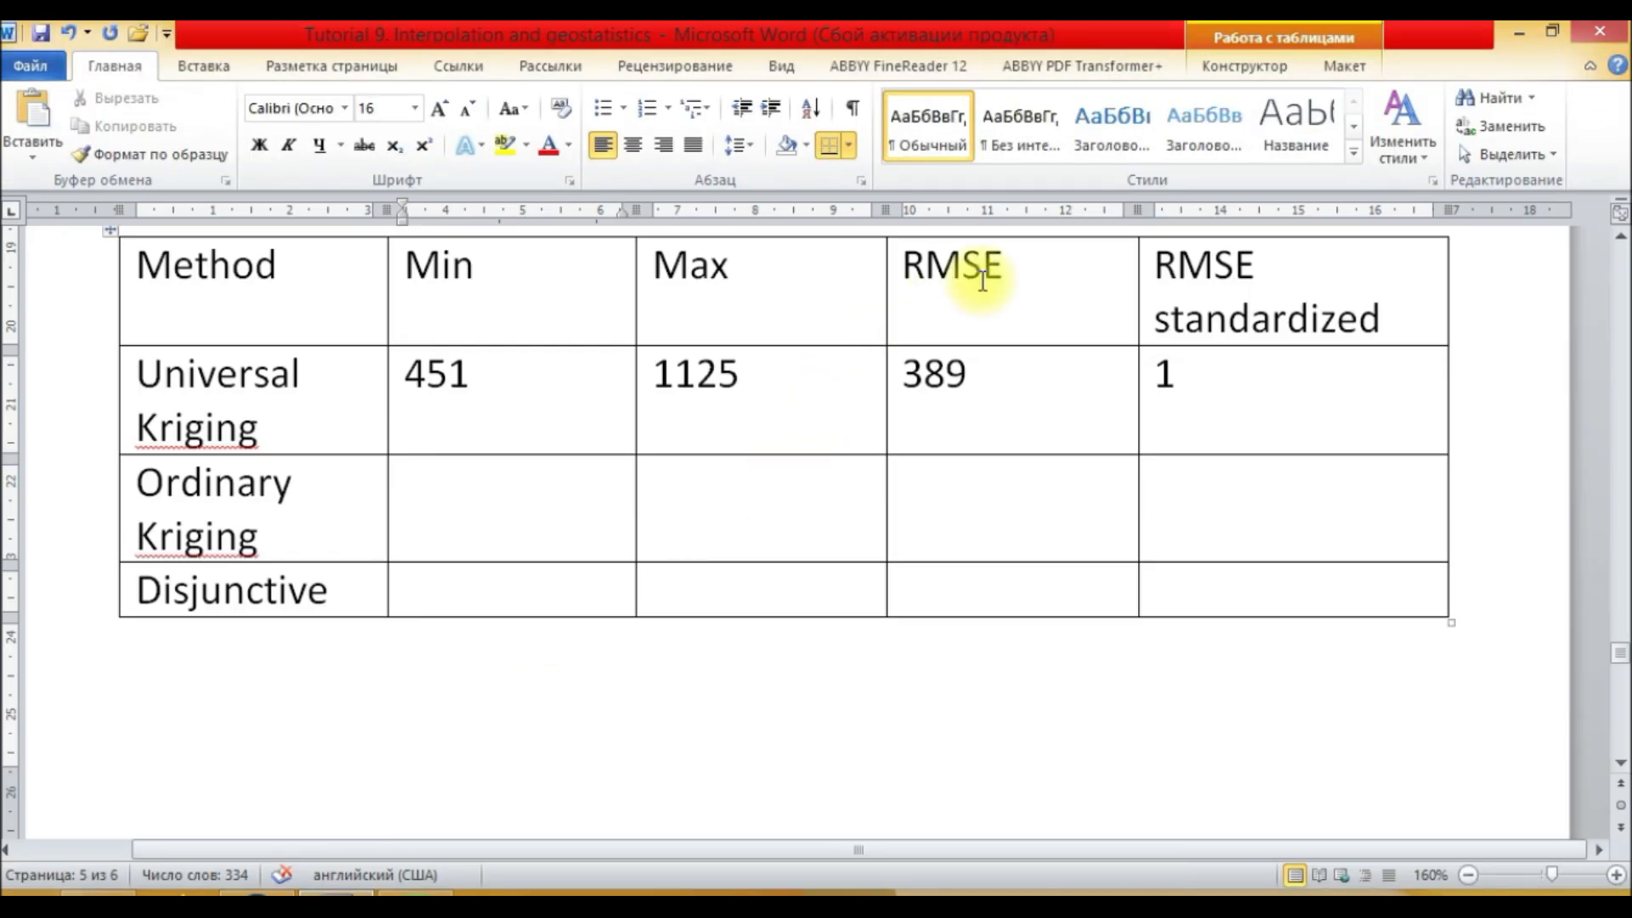
{"action": "left_click_drag", "start_coordinate": [996, 269], "coordinate": [908, 276]}
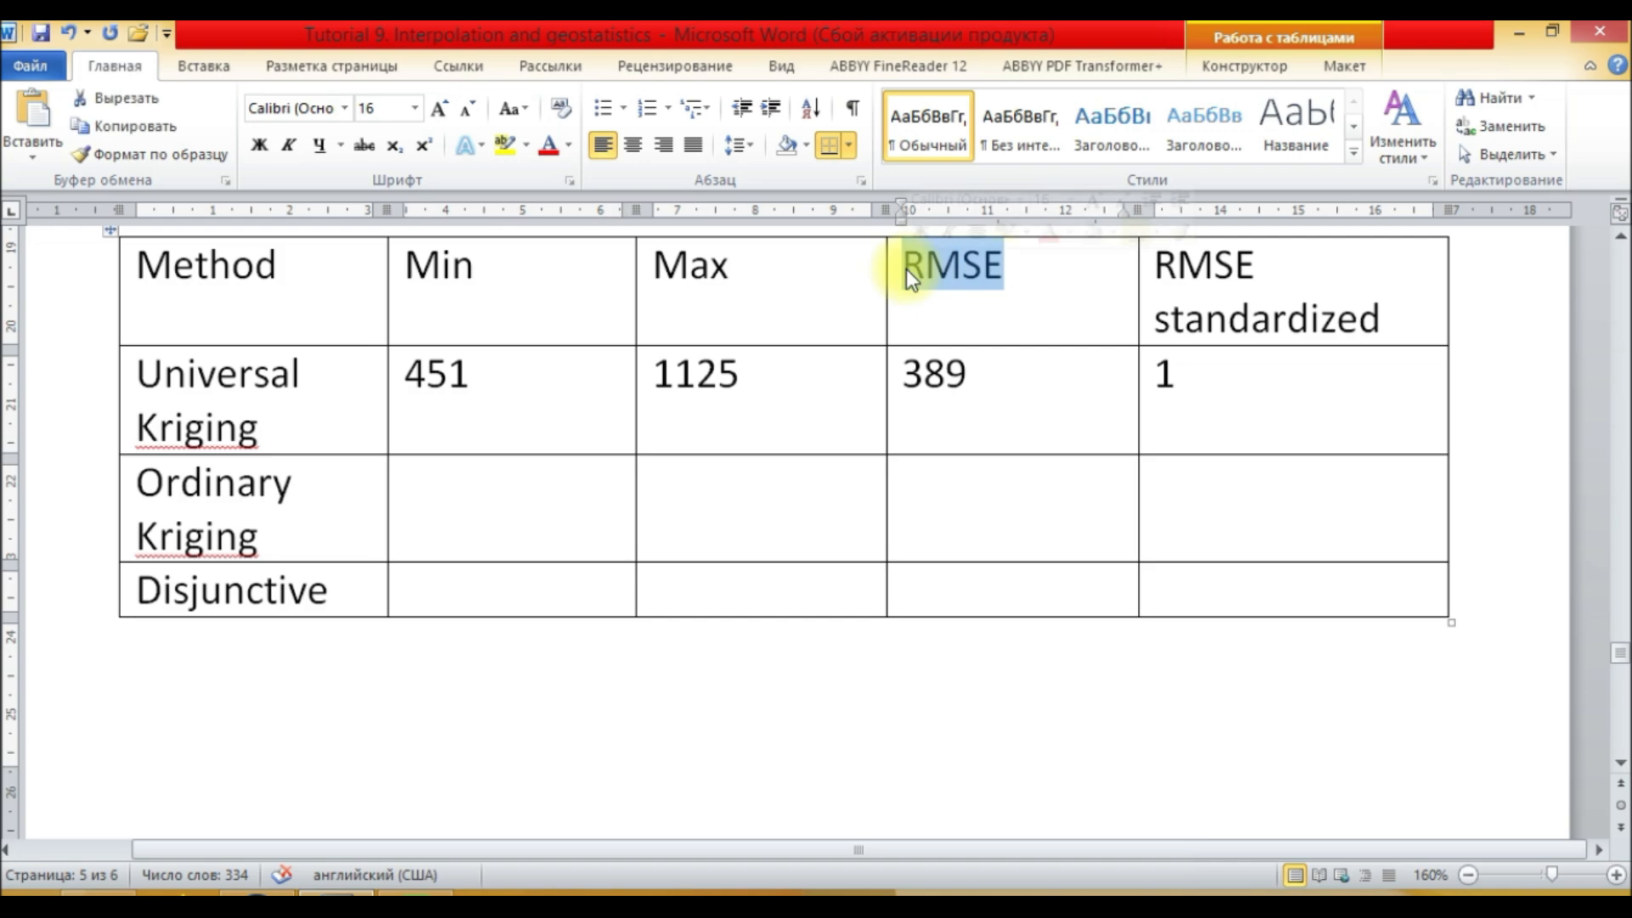
{"action": "left_click", "coordinate": [1340, 317]}
{"action": "left_click", "coordinate": [408, 493]}
{"action": "left_click", "coordinate": [285, 893]}
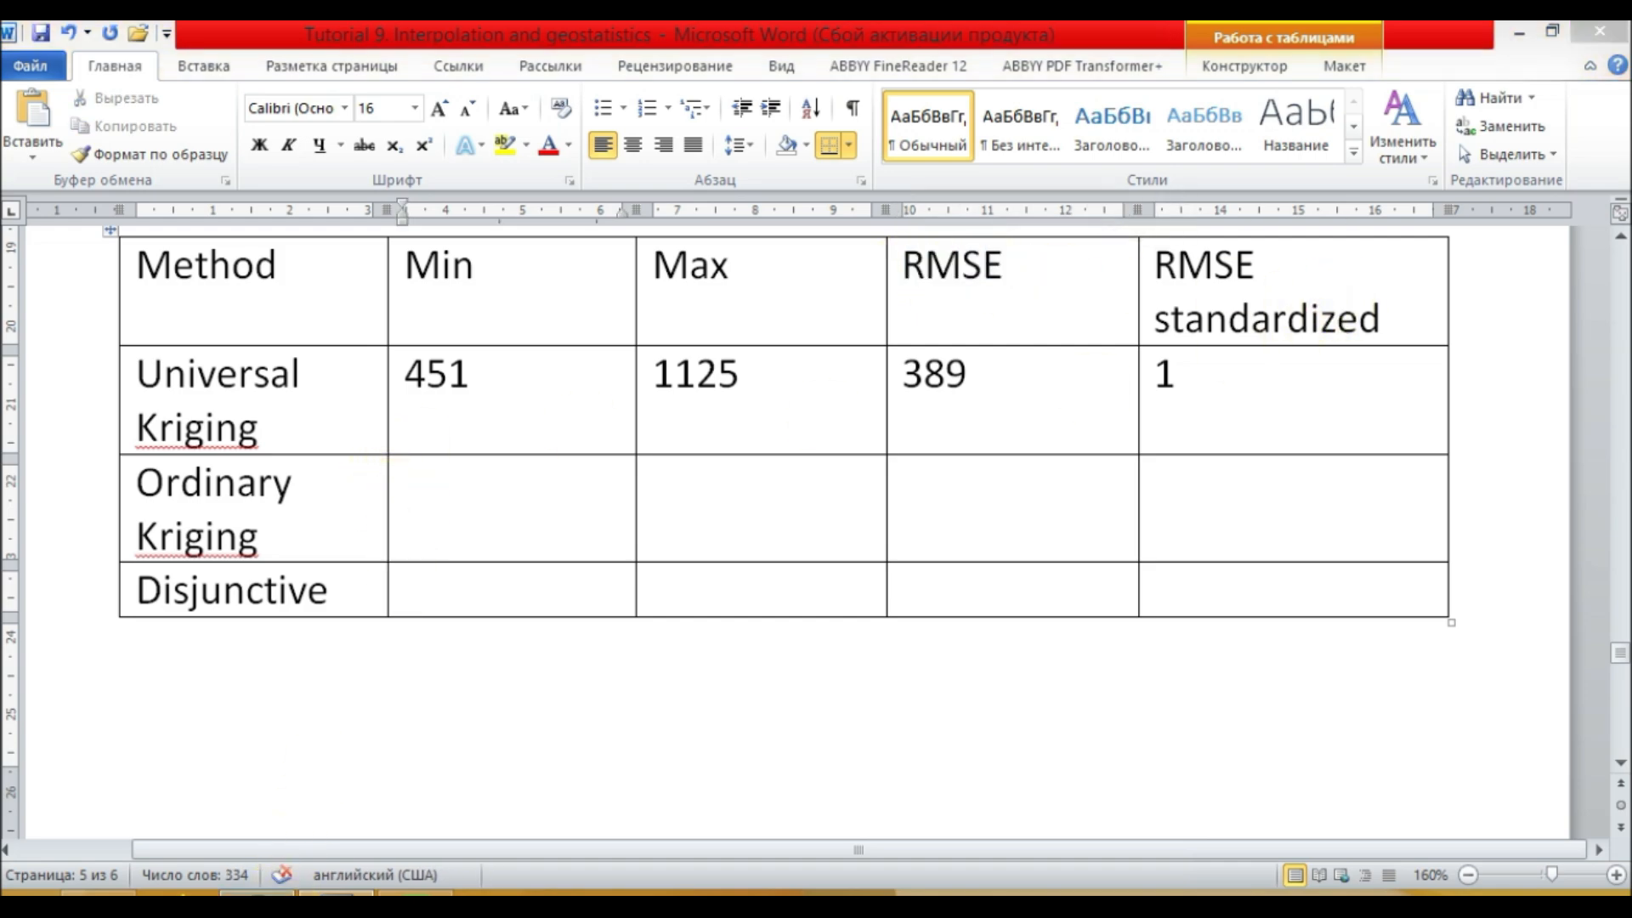
{"action": "left_click", "coordinate": [336, 893]}
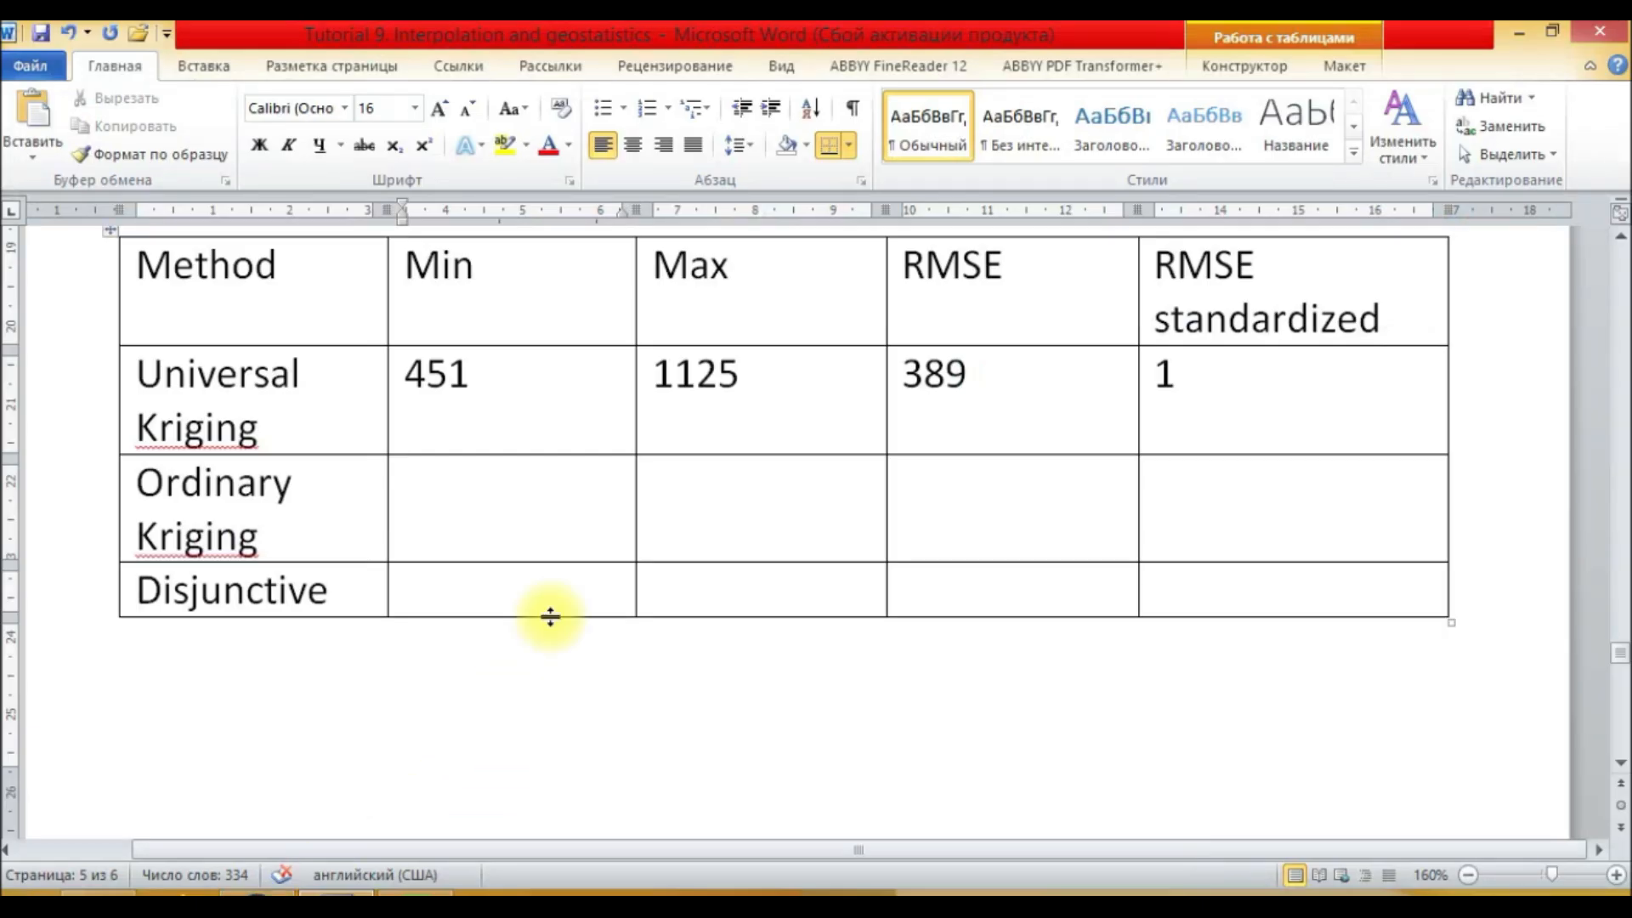
{"action": "type", "text": "463"}
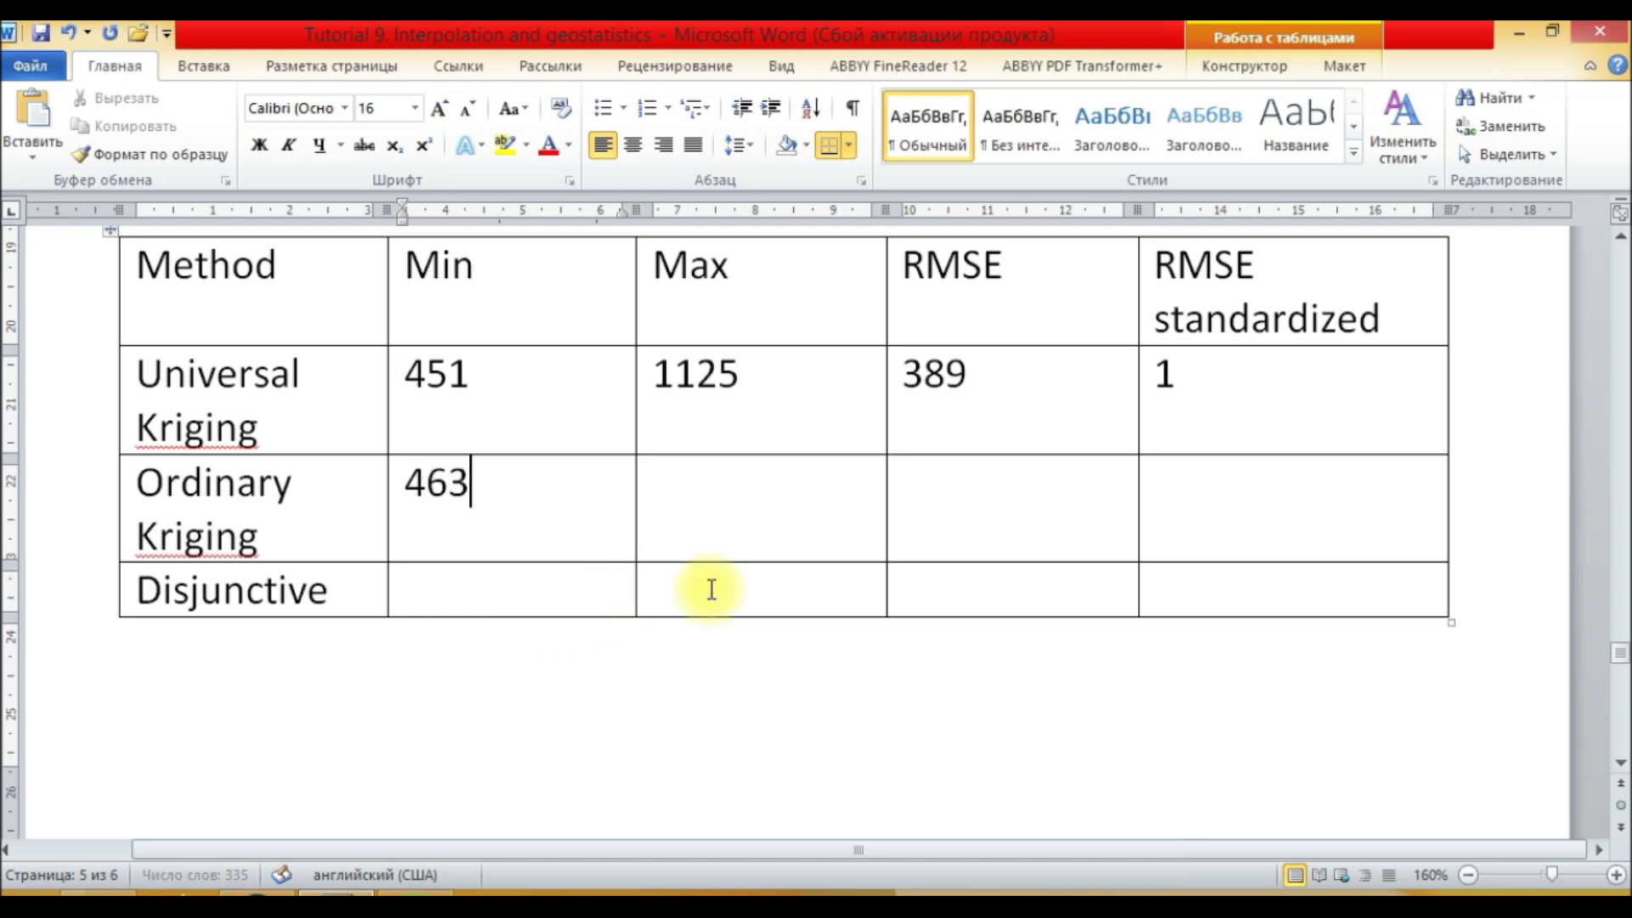
{"action": "key", "text": "Tab"}
Step: Enter 1096 as the Ordinary Kriging maximum and move to its RMSE cell
{"action": "left_click", "coordinate": [284, 892]}
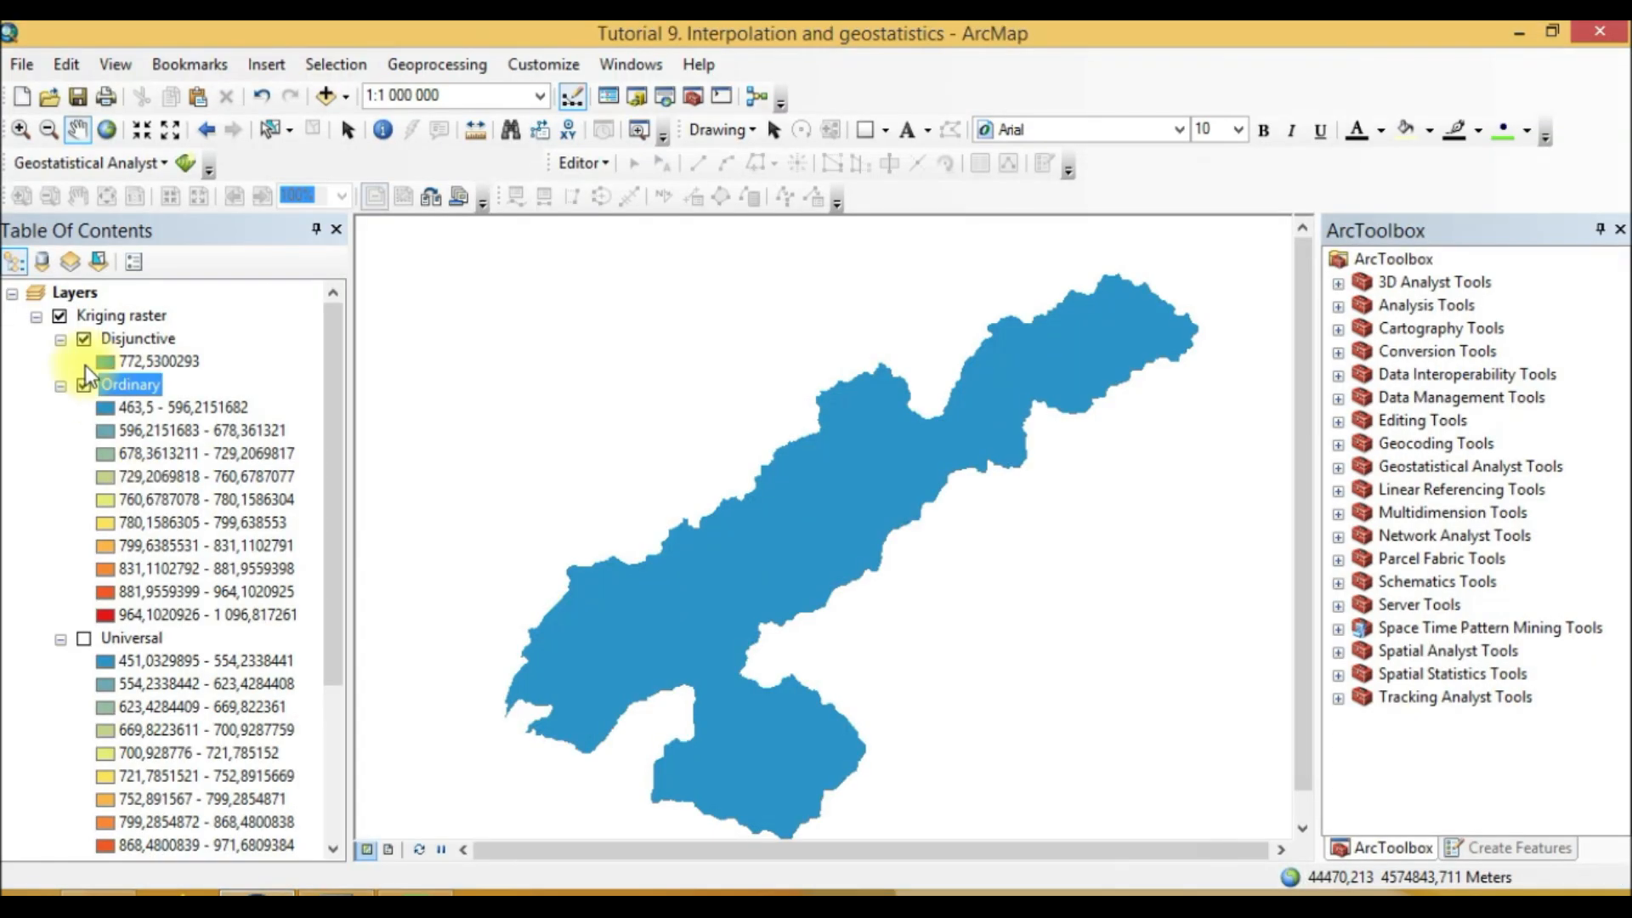
{"action": "left_click", "coordinate": [335, 893]}
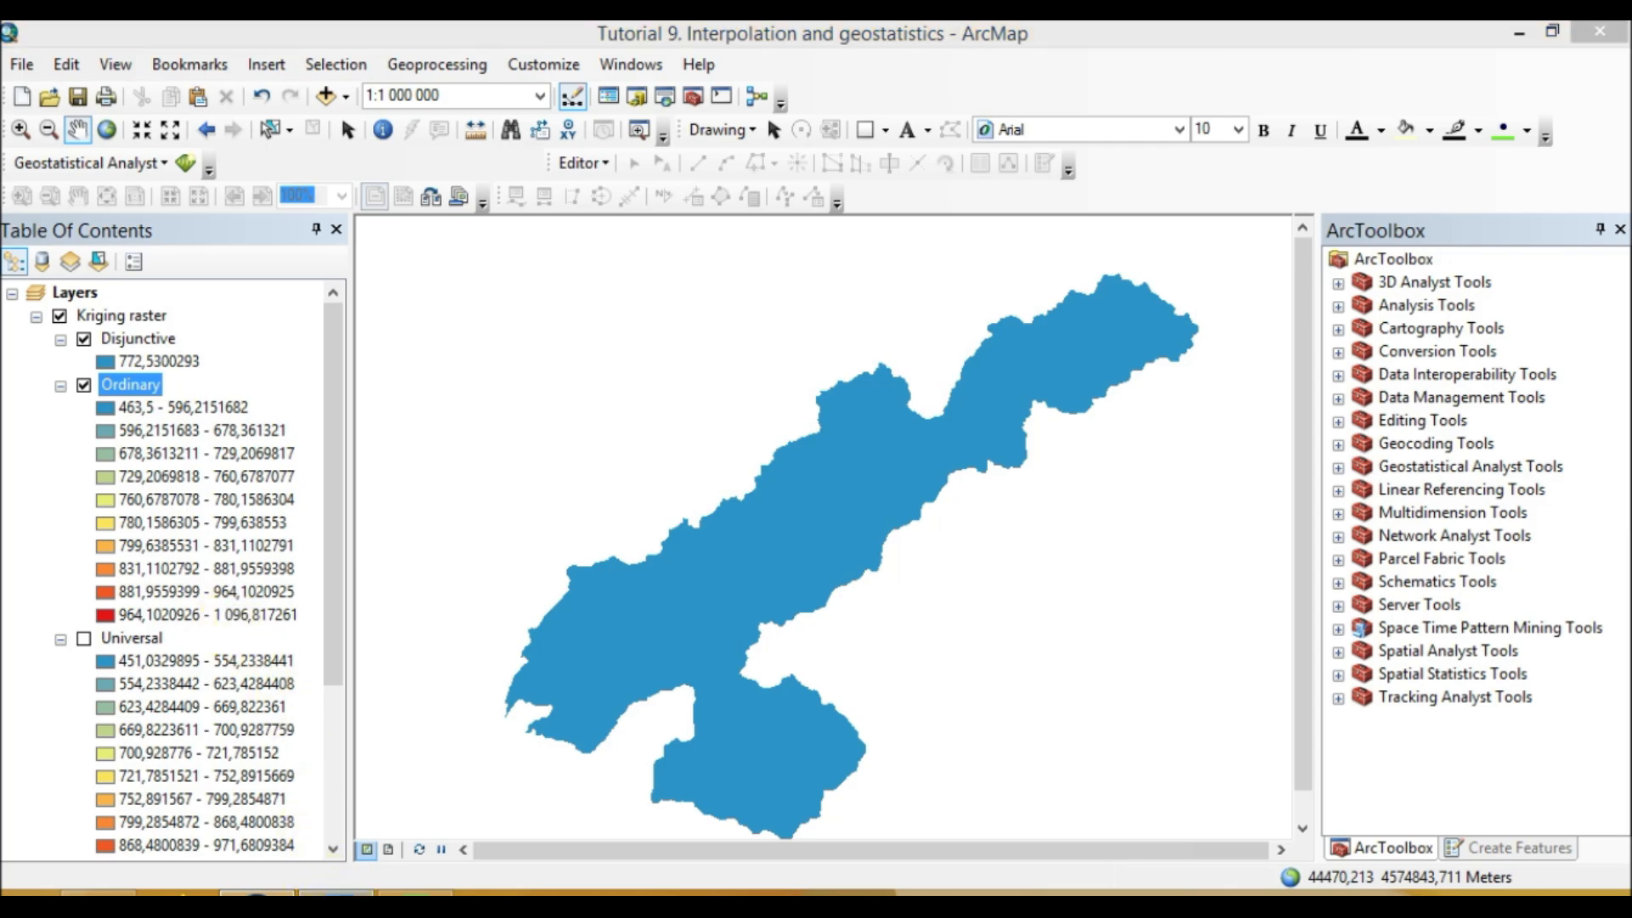
{"action": "type", "text": "1096"}
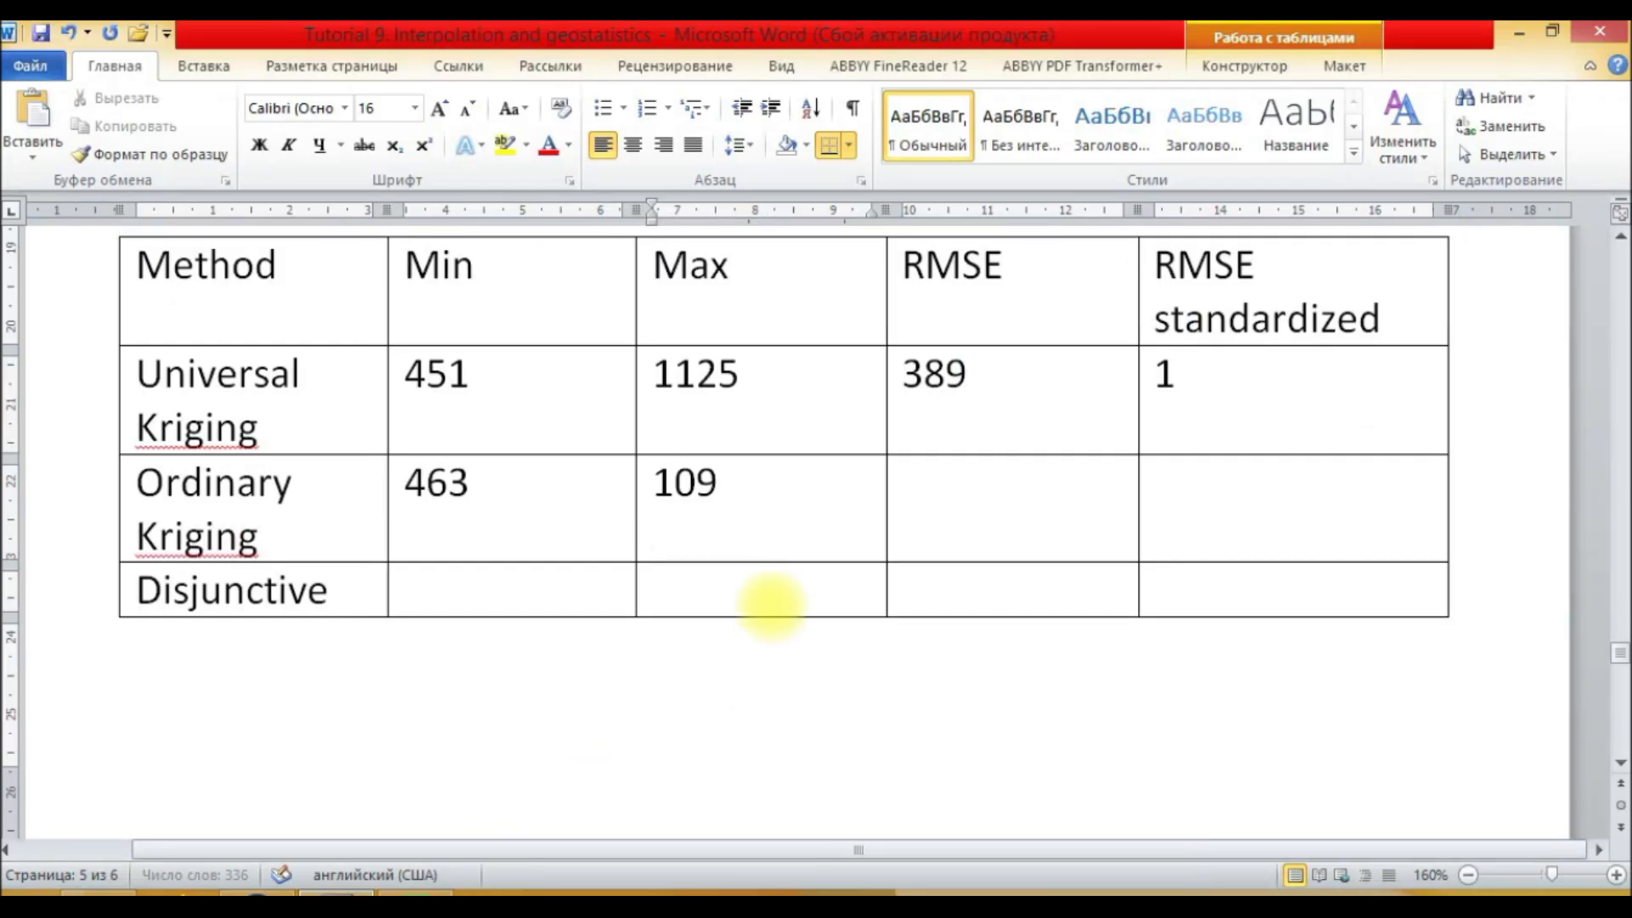
{"action": "left_click", "coordinate": [964, 477]}
Step: Move the Disjunctive group layer below New Group Layer in the table of contents
{"action": "left_click", "coordinate": [255, 892]}
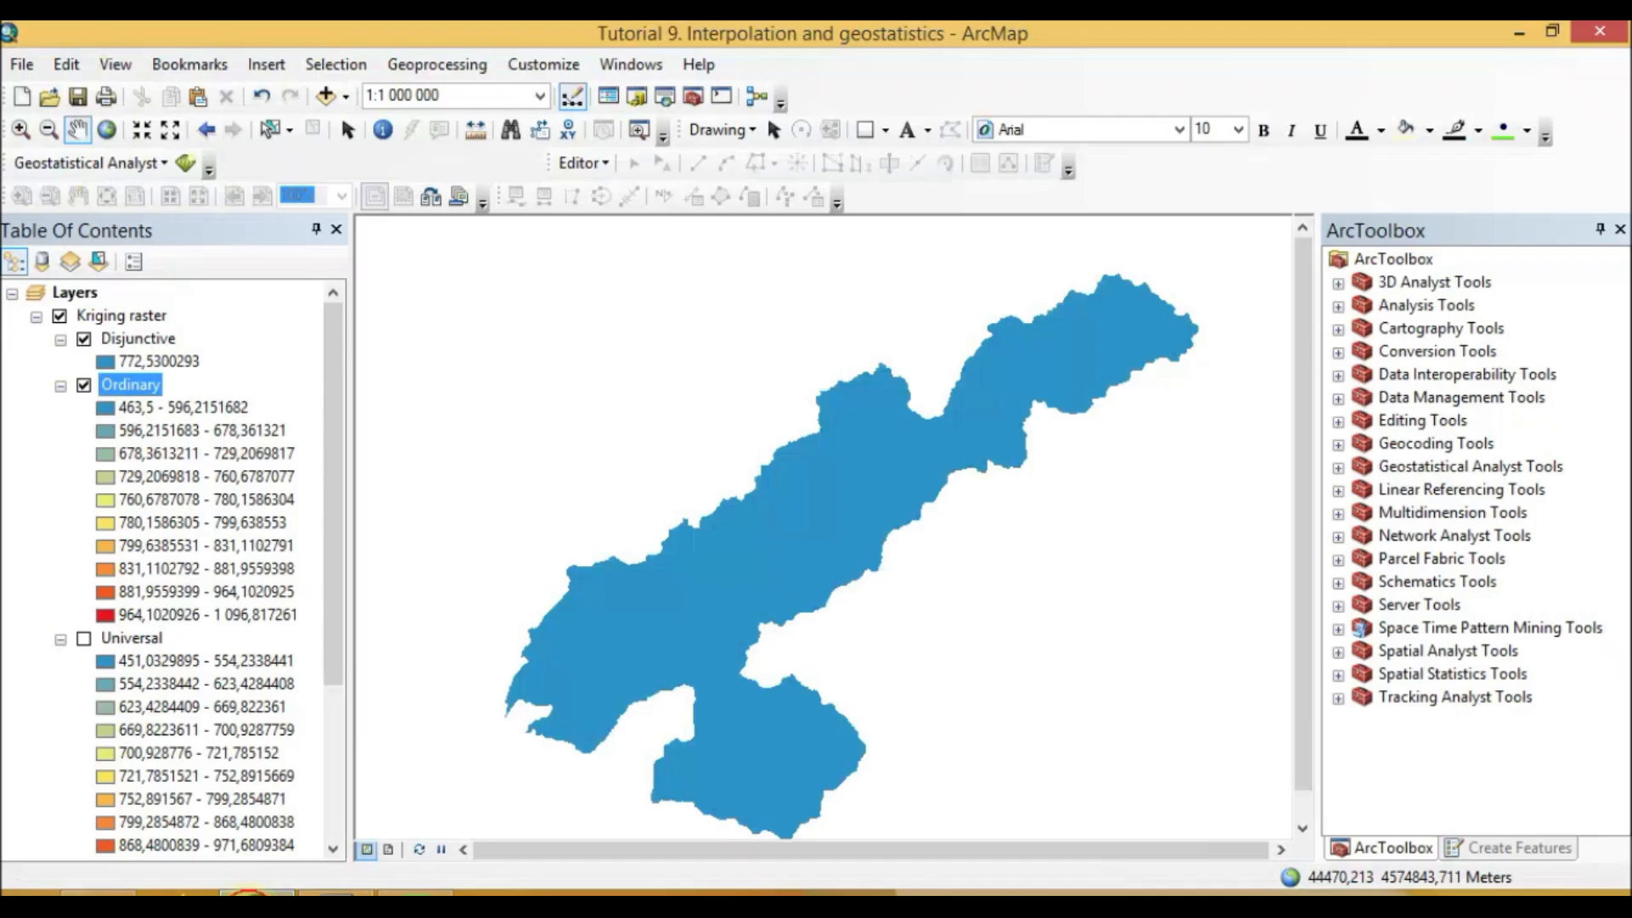
{"action": "scroll", "coordinate": [230, 703], "scroll_direction": "down", "scroll_amount": 5}
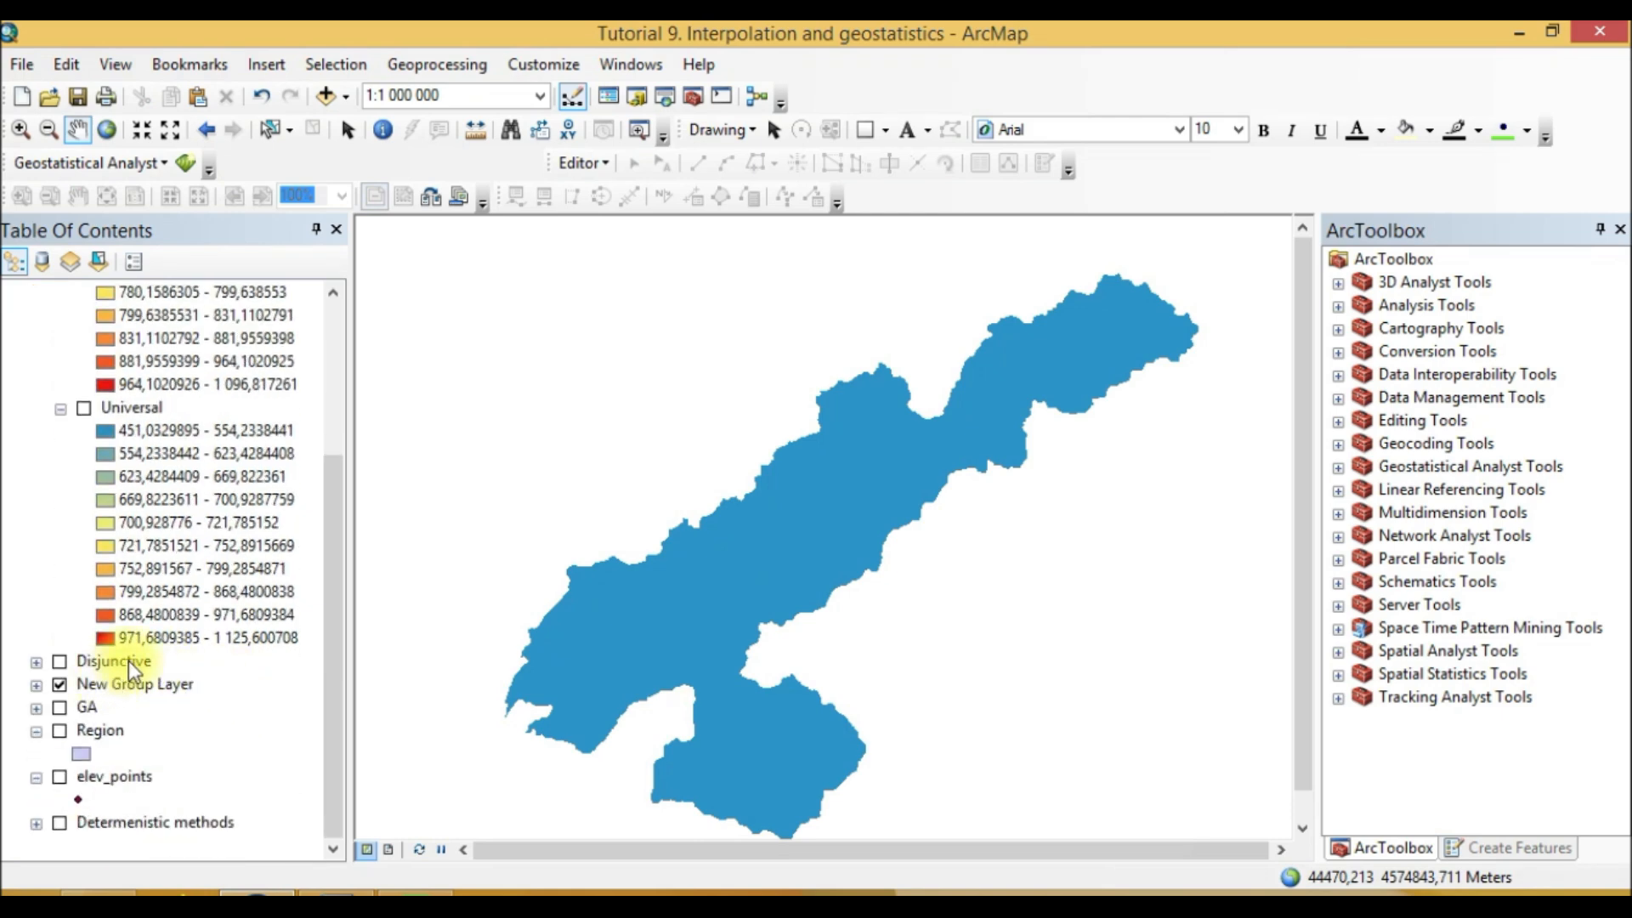
{"action": "left_click", "coordinate": [37, 662]}
{"action": "left_click", "coordinate": [36, 547]}
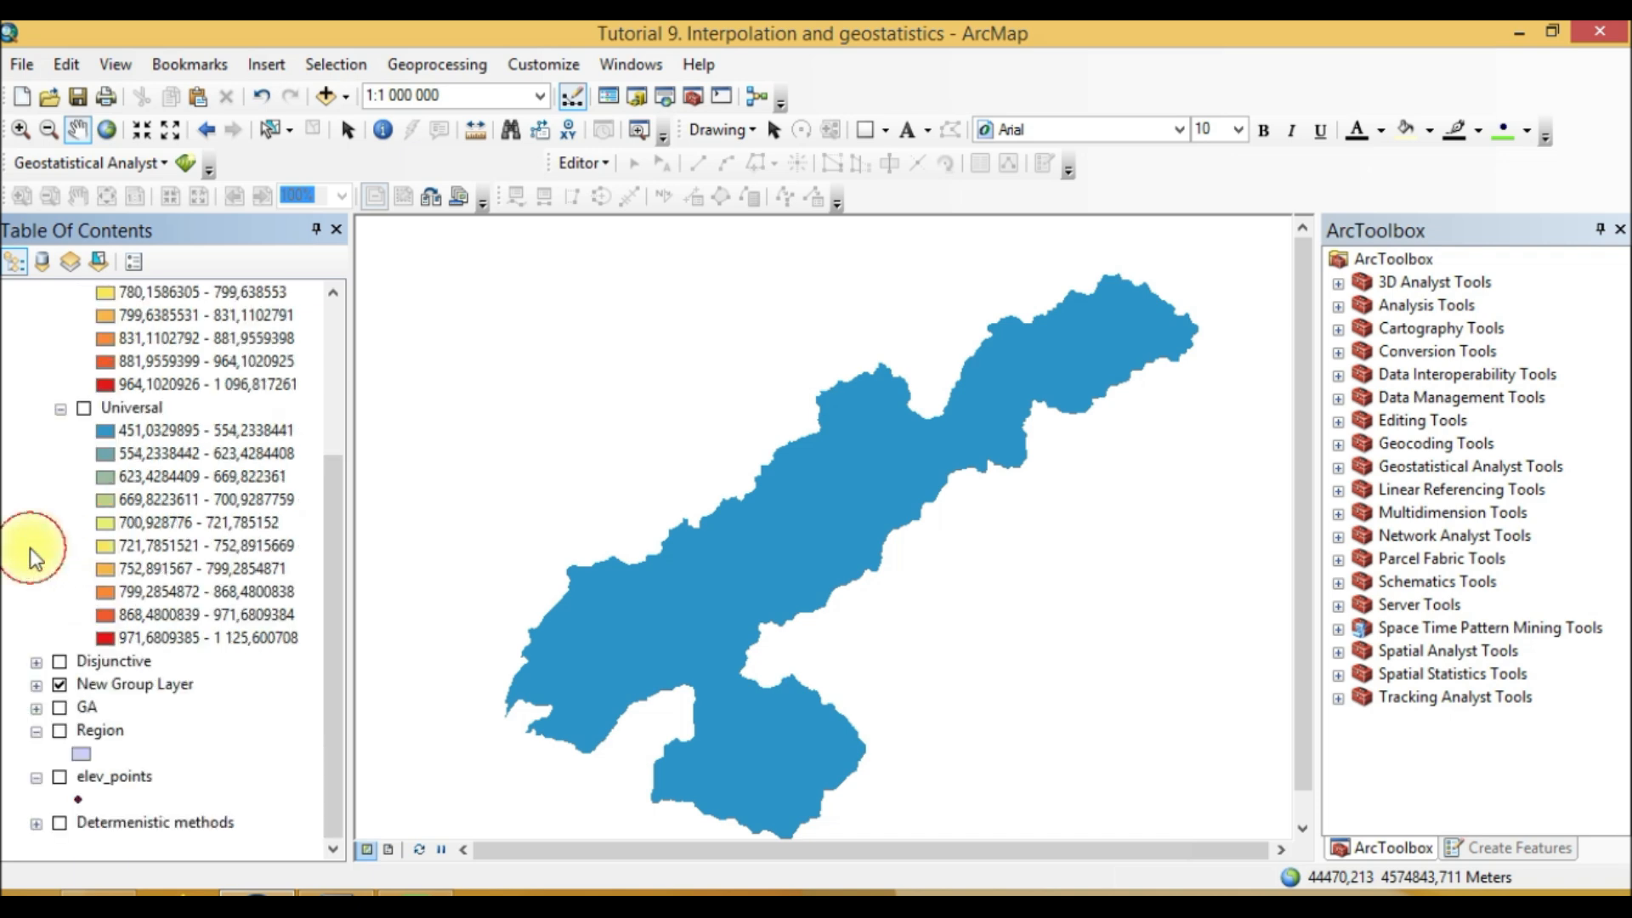
{"action": "left_click_drag", "start_coordinate": [95, 659], "coordinate": [103, 687]}
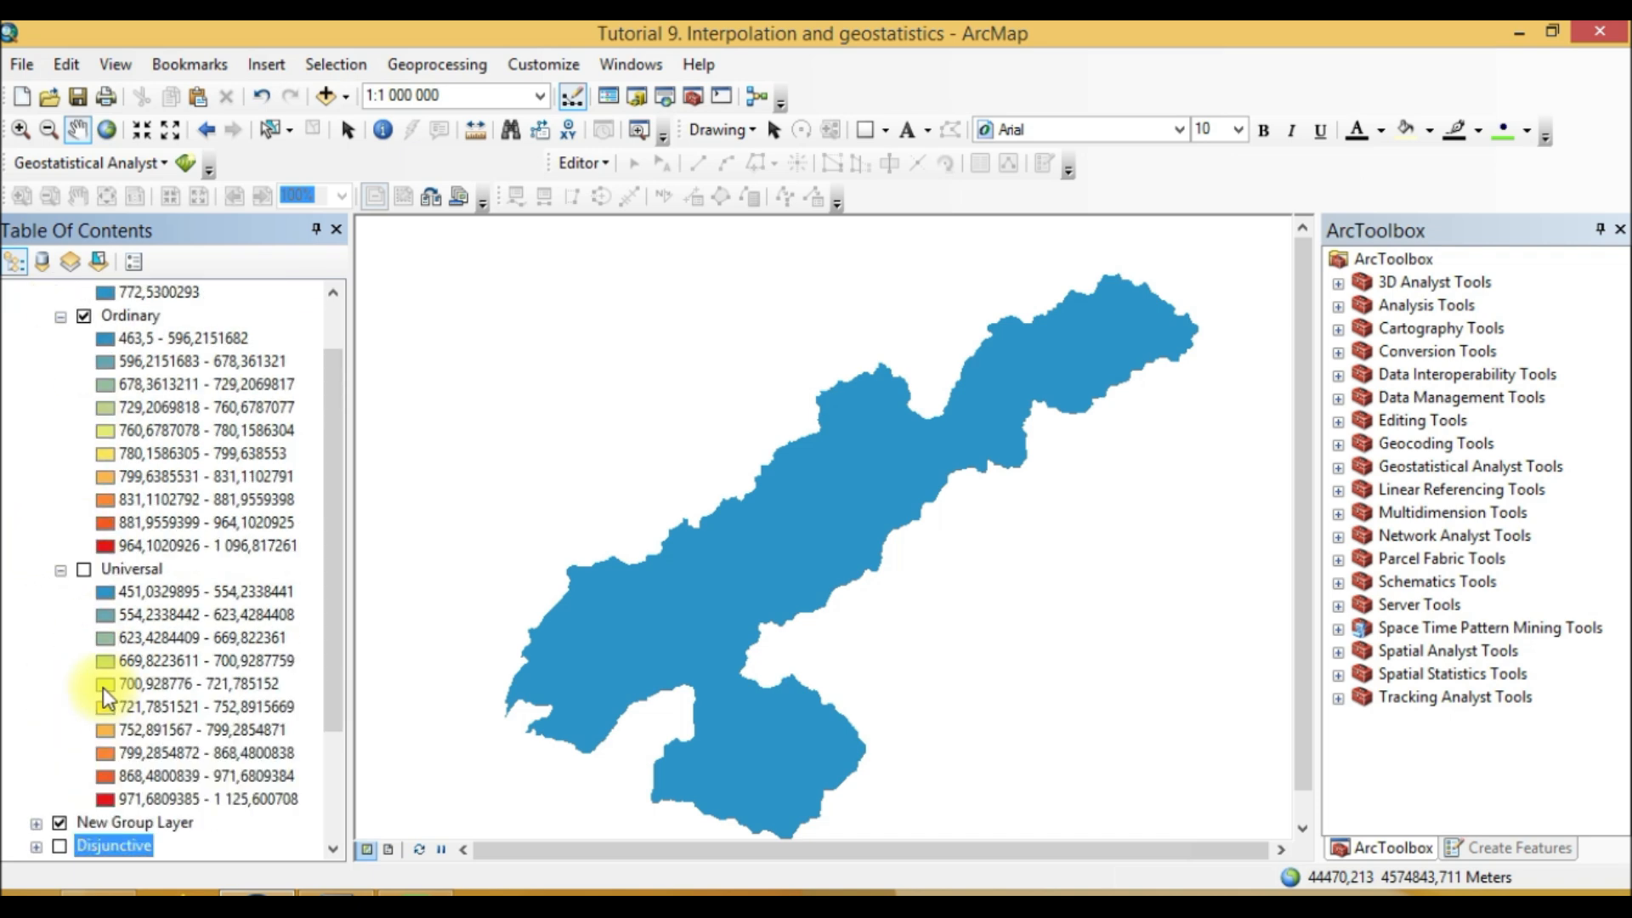
Step: Expand and browse the Disjunctive and New Group Layer kriging legends in the table of contents
{"action": "left_click", "coordinate": [37, 708]}
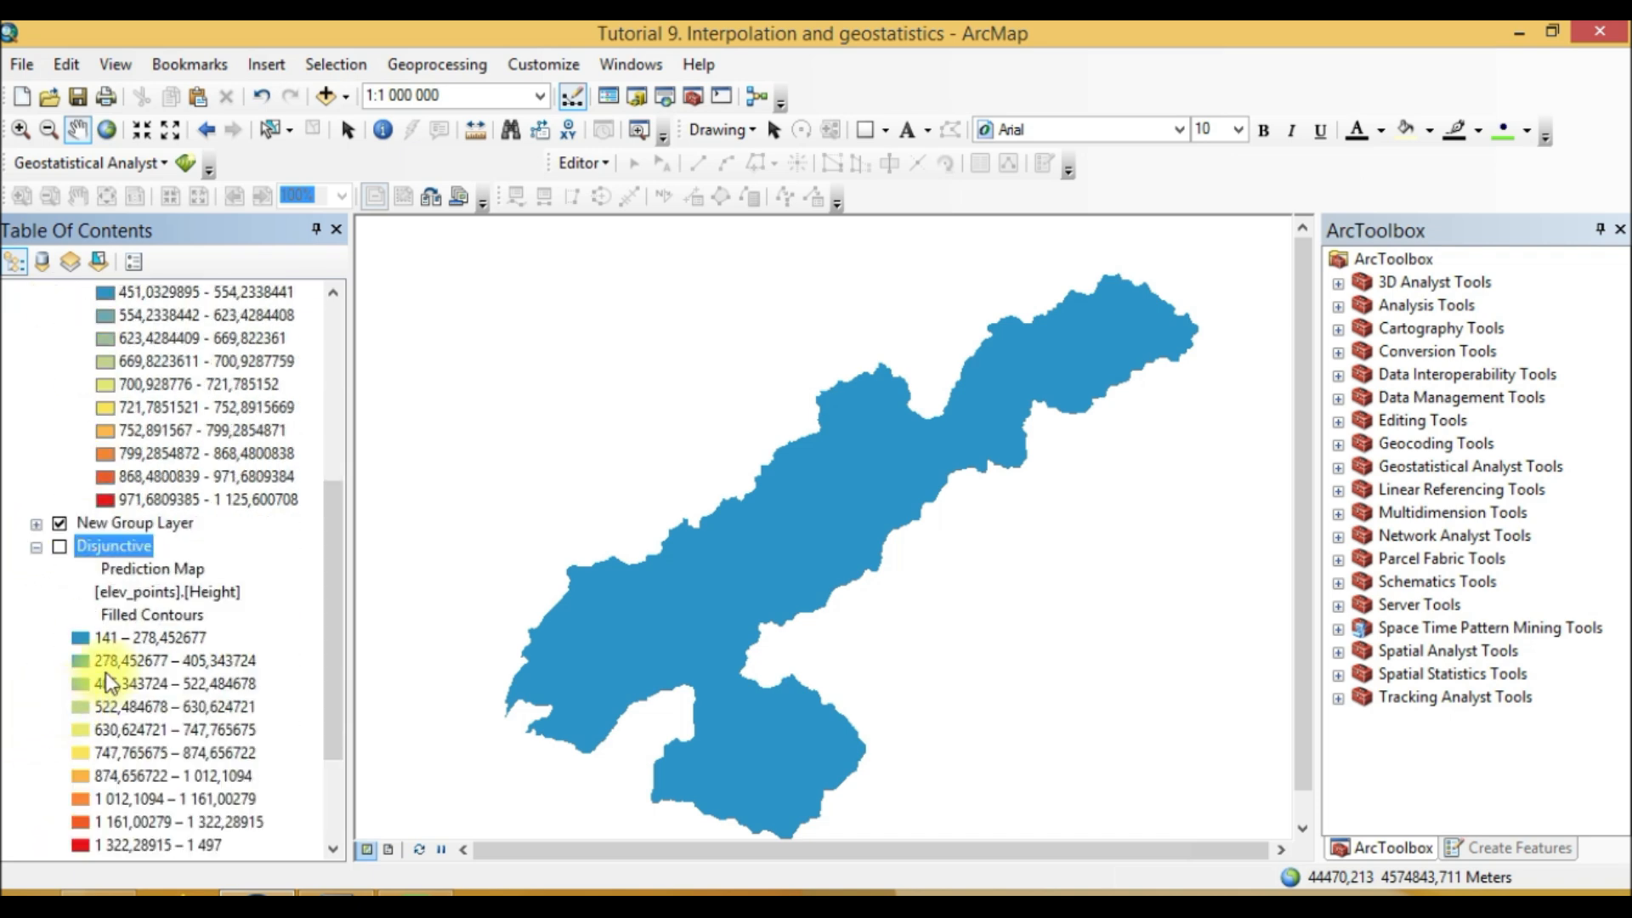
{"action": "left_click_drag", "start_coordinate": [100, 544], "coordinate": [127, 534]}
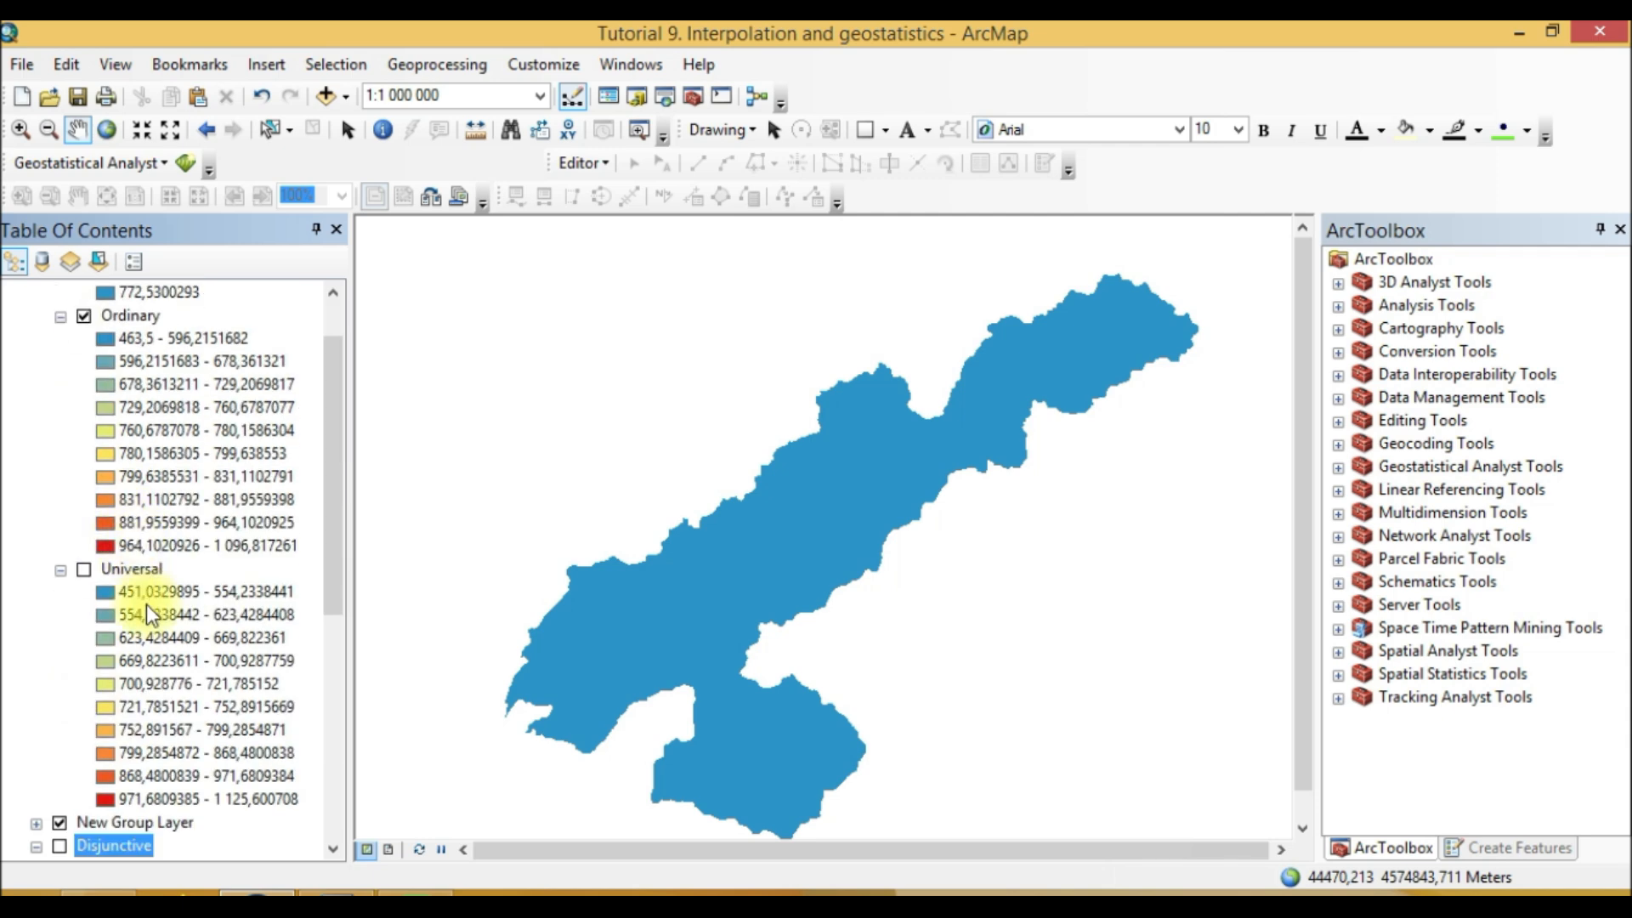
{"action": "scroll", "coordinate": [139, 747], "scroll_direction": "down", "scroll_amount": 2}
{"action": "left_click", "coordinate": [37, 686]}
{"action": "scroll", "coordinate": [70, 696], "scroll_direction": "down", "scroll_amount": 4}
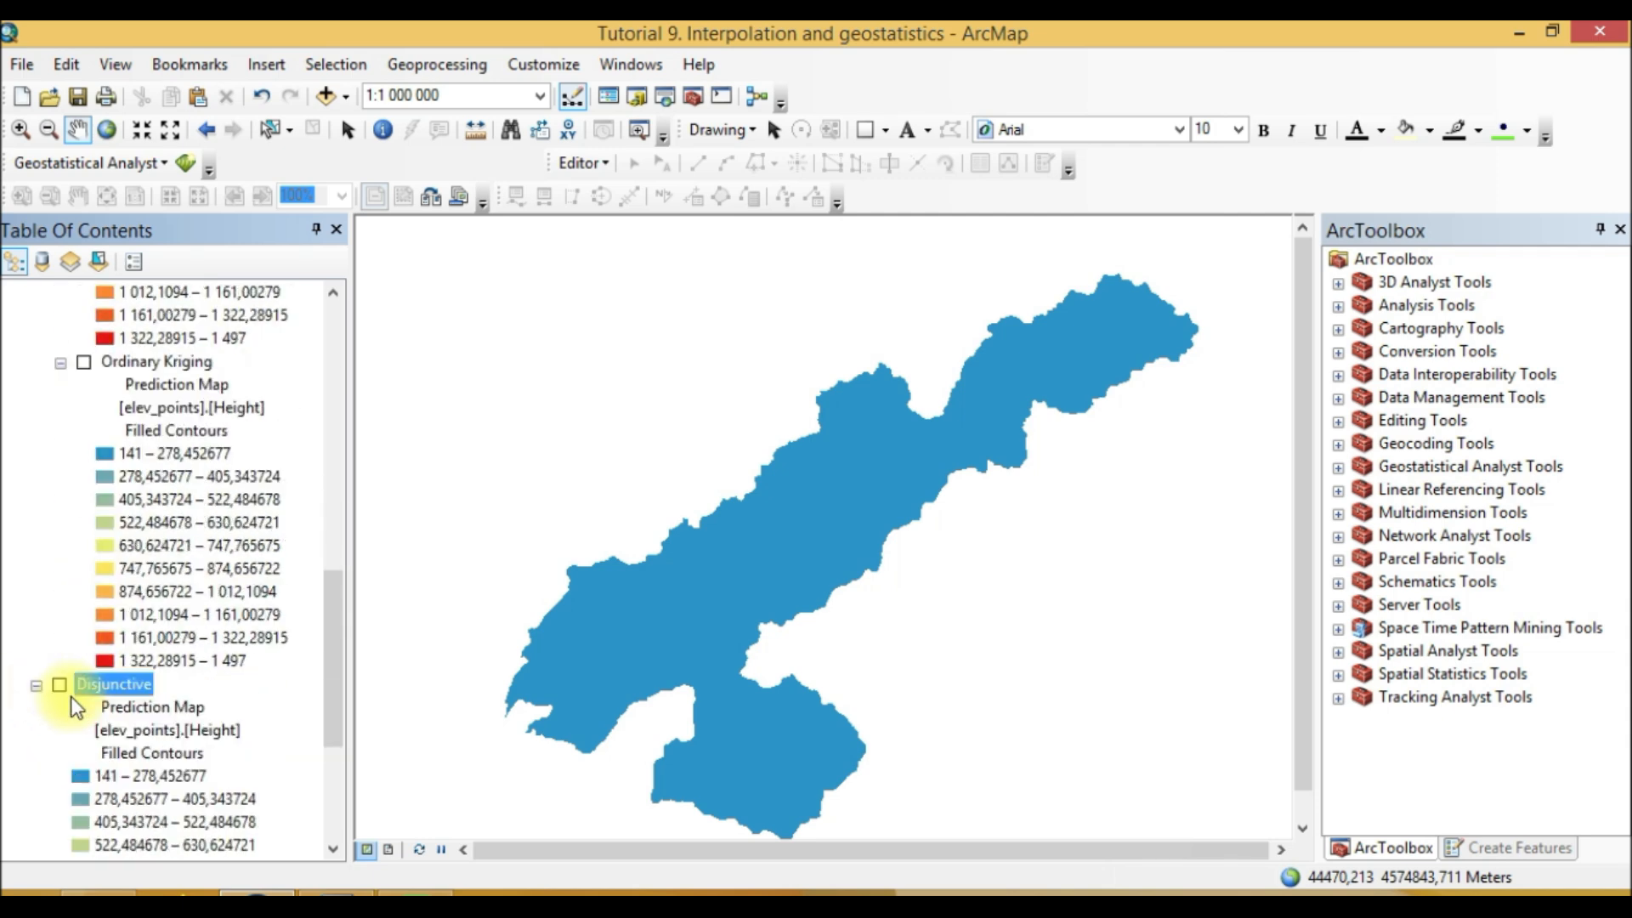
{"action": "scroll", "coordinate": [122, 721], "scroll_direction": "up", "scroll_amount": 3}
{"action": "scroll", "coordinate": [123, 721], "scroll_direction": "up", "scroll_amount": 3}
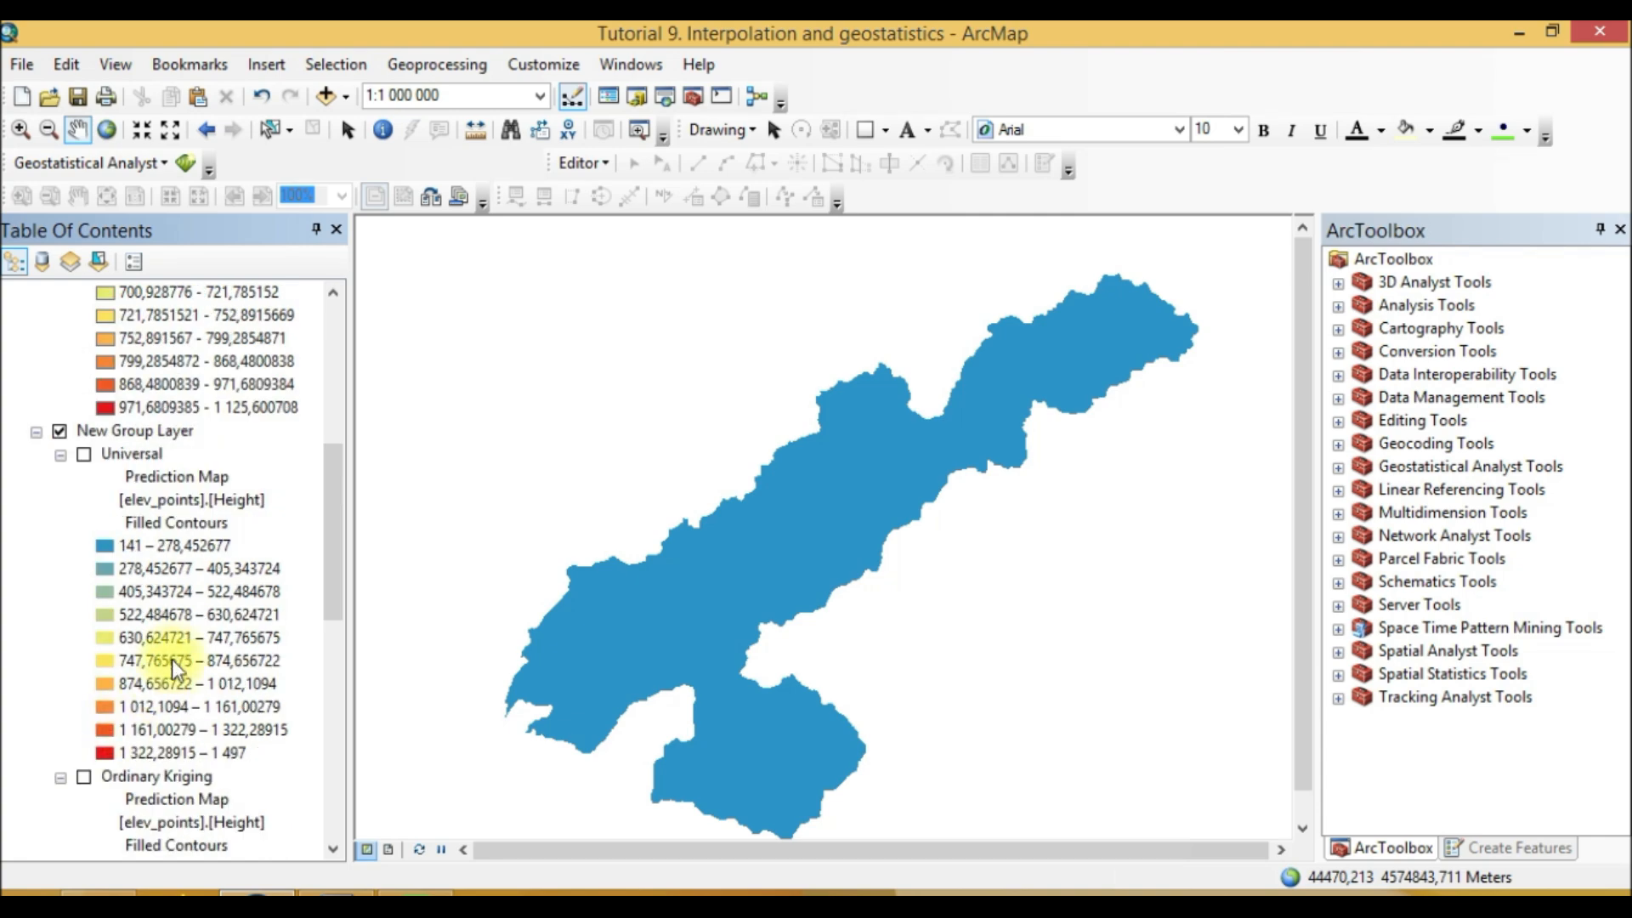
{"action": "left_click", "coordinate": [337, 892]}
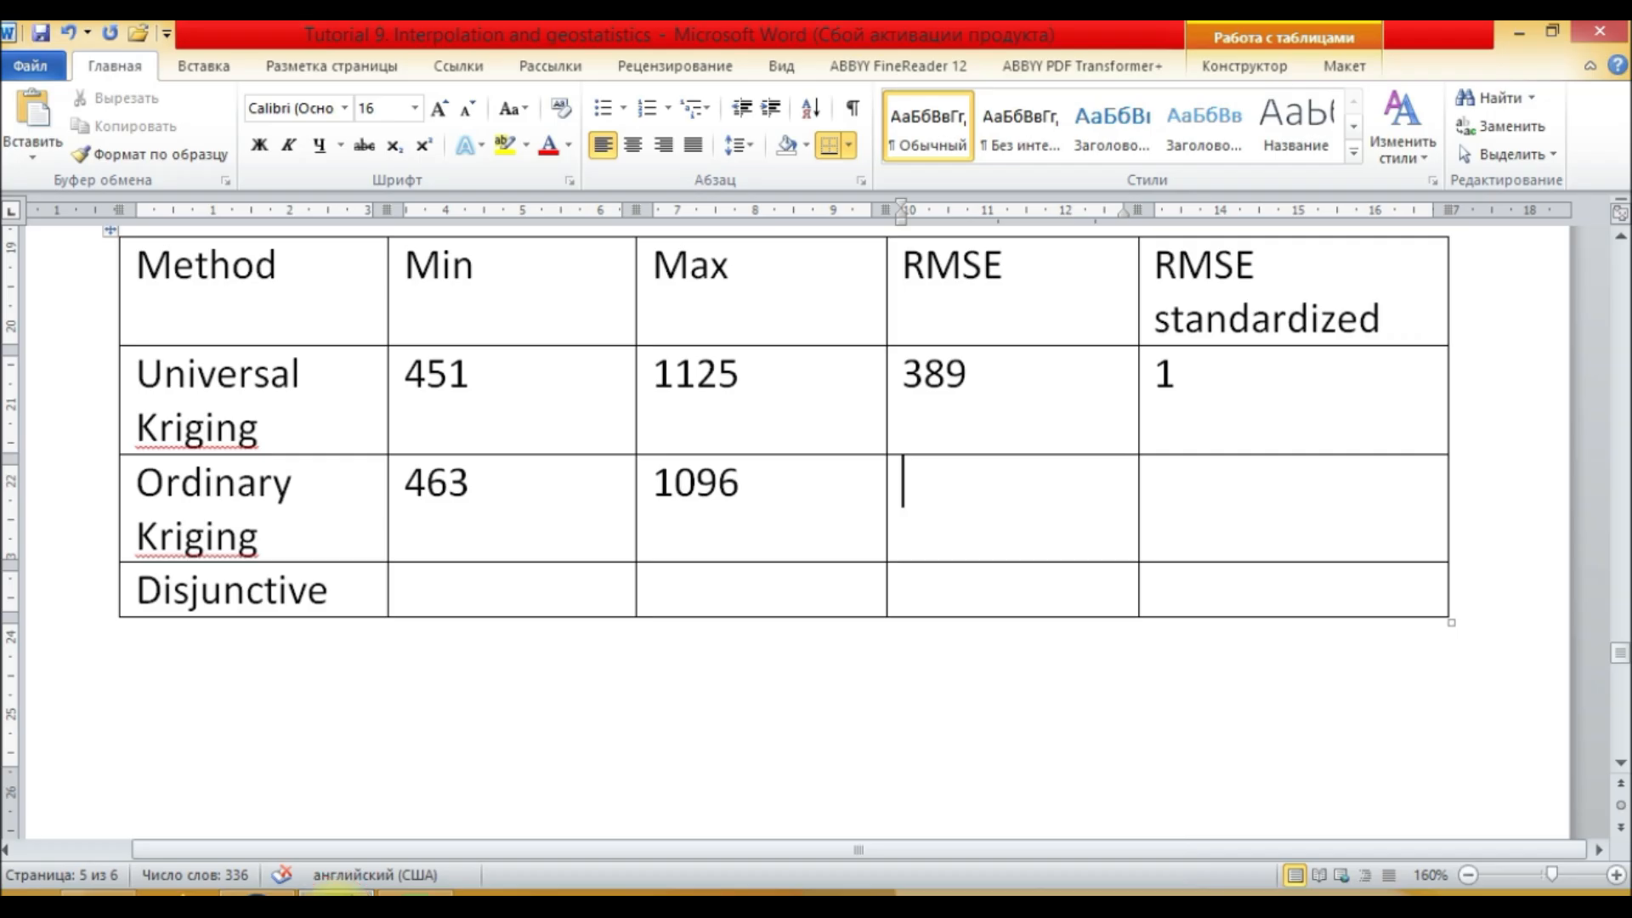
{"action": "left_click", "coordinate": [338, 894]}
{"action": "scroll", "coordinate": [167, 647], "scroll_direction": "down", "scroll_amount": 2}
Step: Open the Ordinary Kriging layer's method properties and step through to the cross-validation prediction errors
{"action": "right_click", "coordinate": [147, 639]}
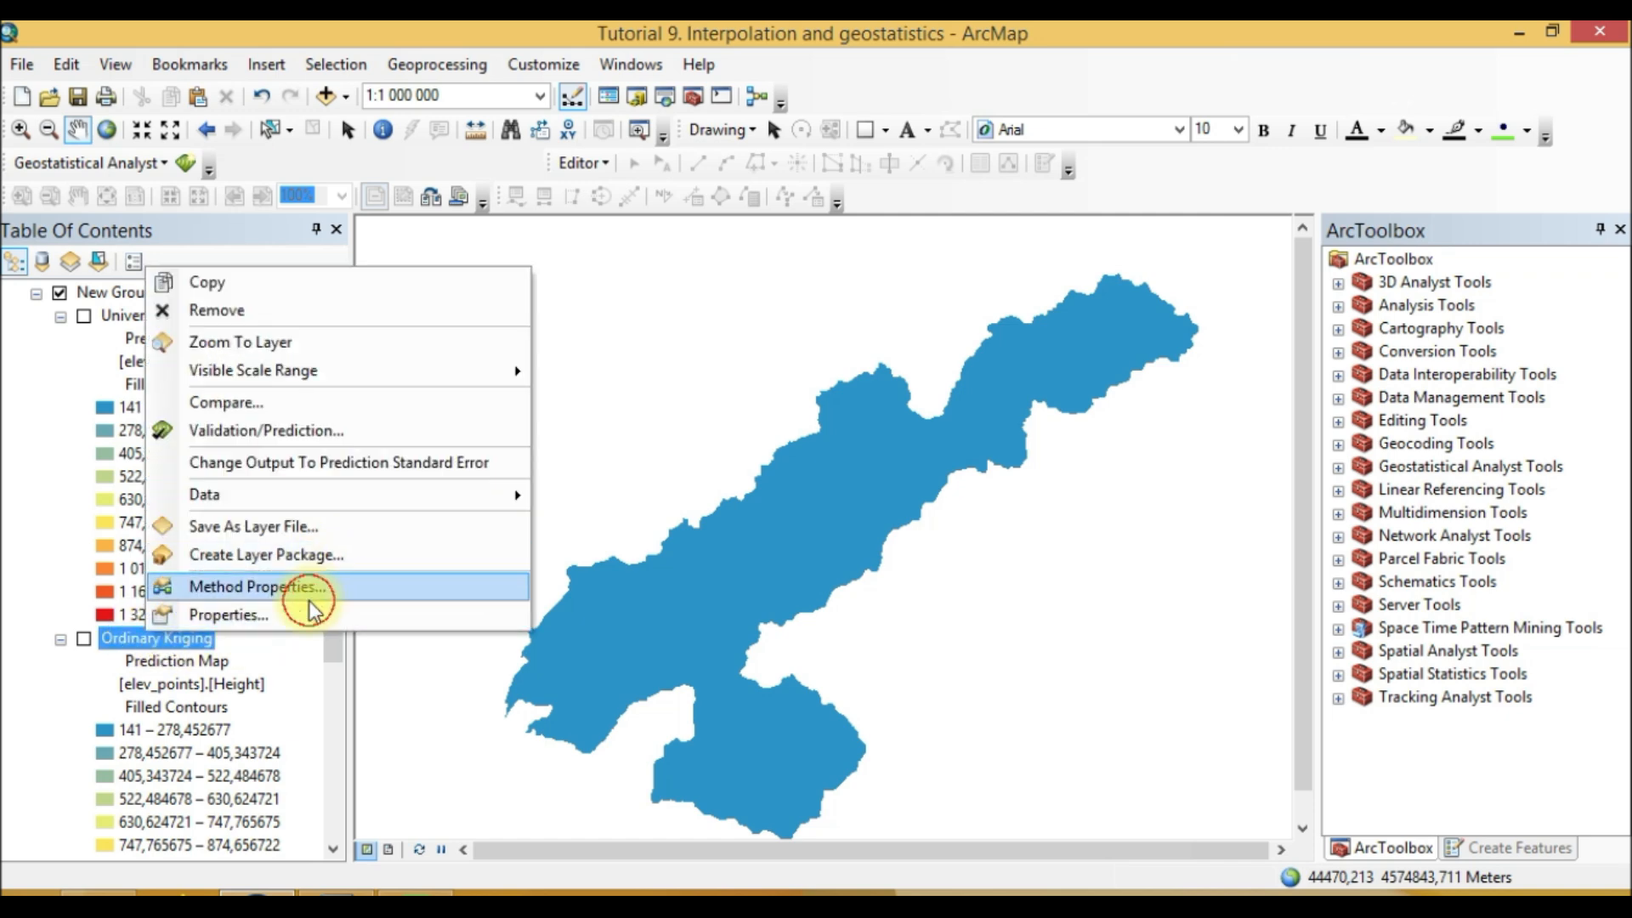
{"action": "left_click", "coordinate": [316, 587]}
{"action": "left_click", "coordinate": [1151, 740]}
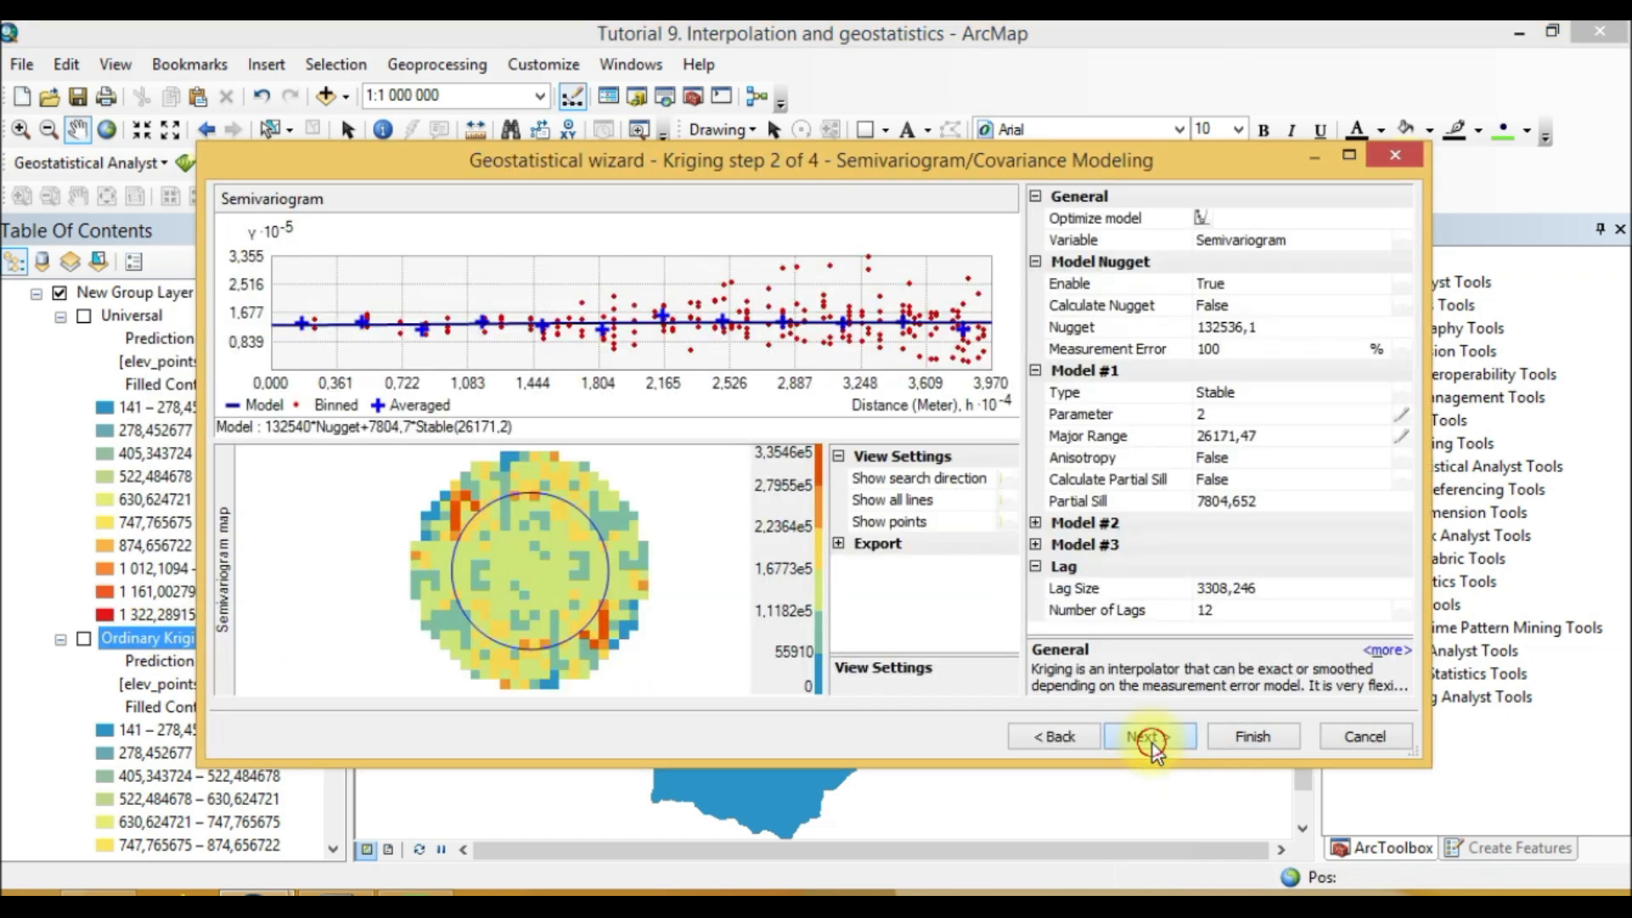
{"action": "left_click", "coordinate": [1151, 738]}
{"action": "left_click", "coordinate": [1150, 738]}
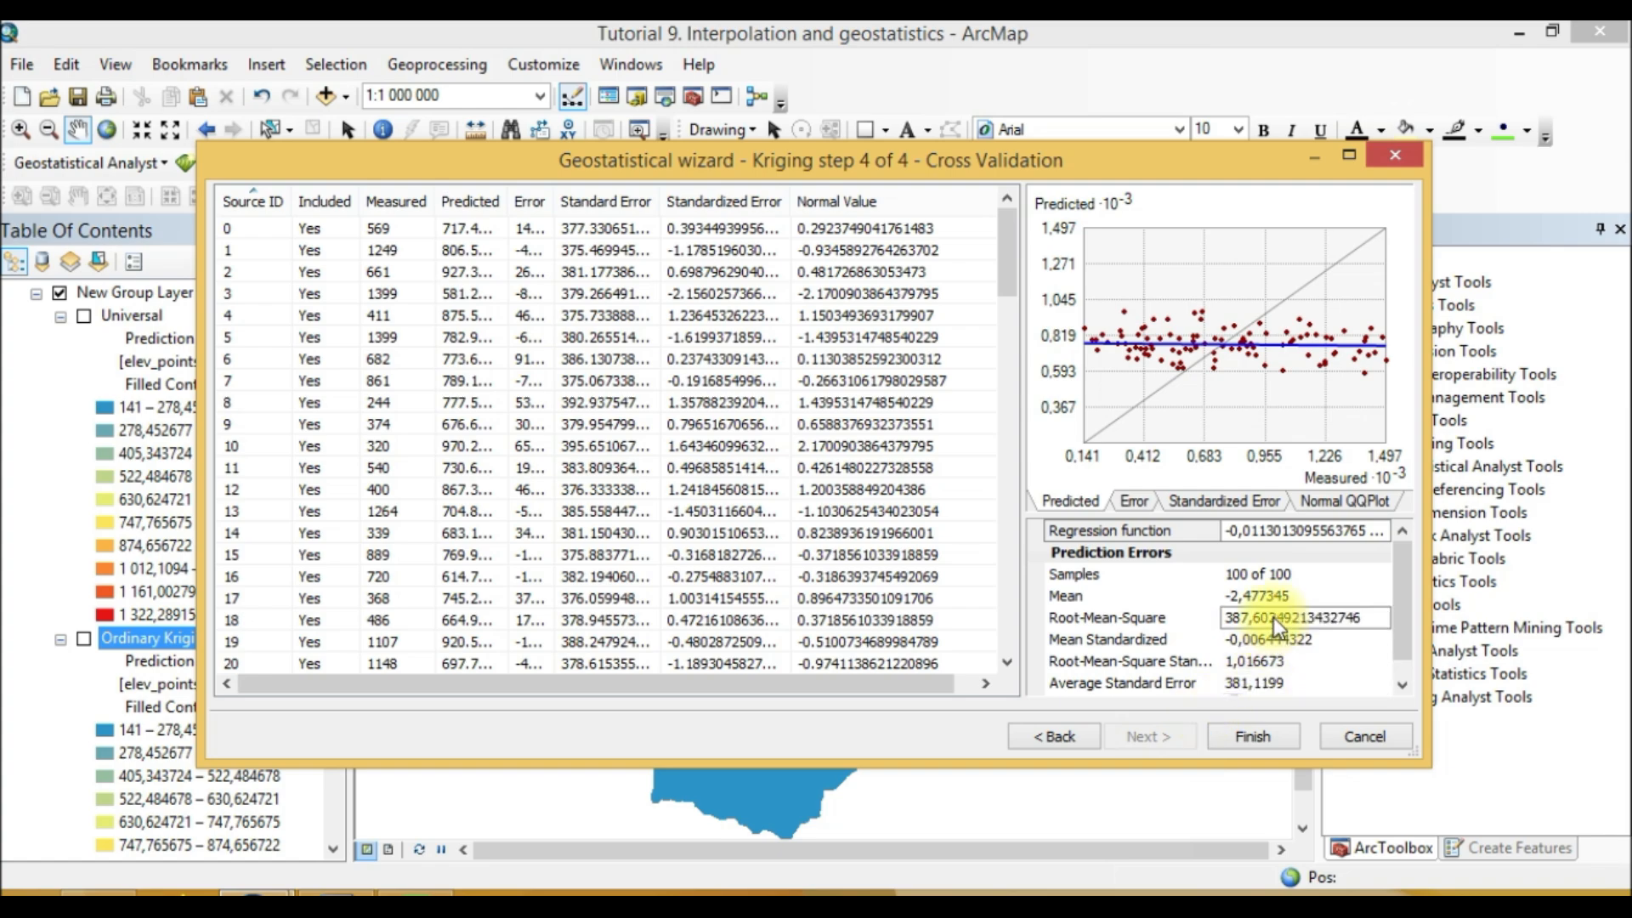
{"action": "left_click", "coordinate": [338, 893]}
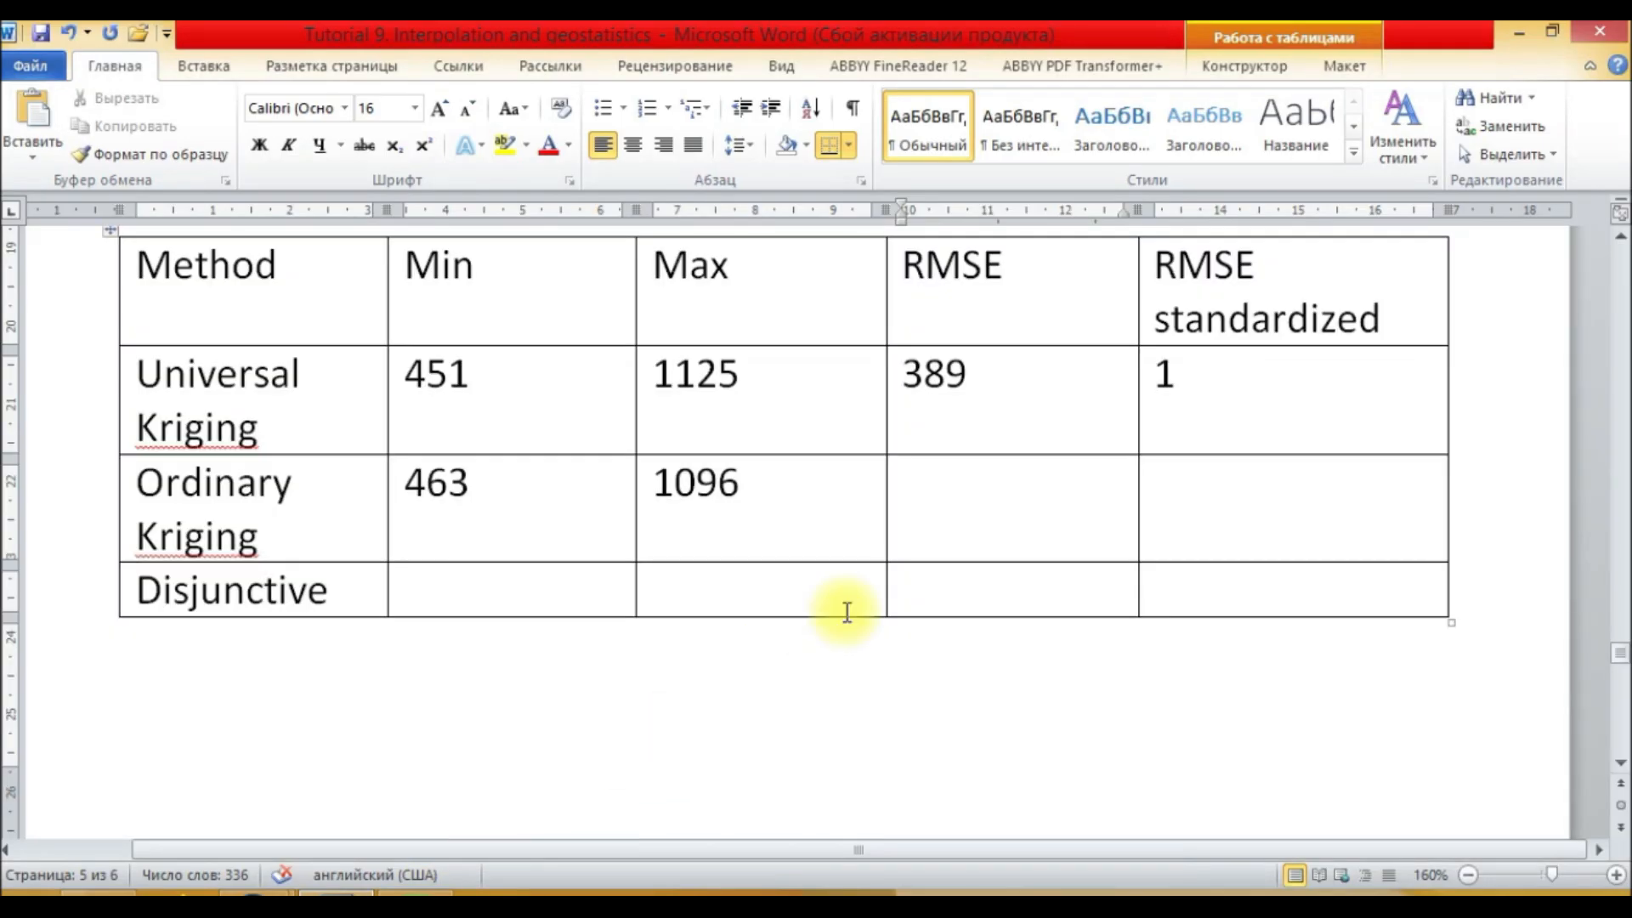
Step: Enter 387 as the Ordinary Kriging RMSE and 1 as its standardized RMSE, checking the cross-validation errors
{"action": "type", "text": "387"}
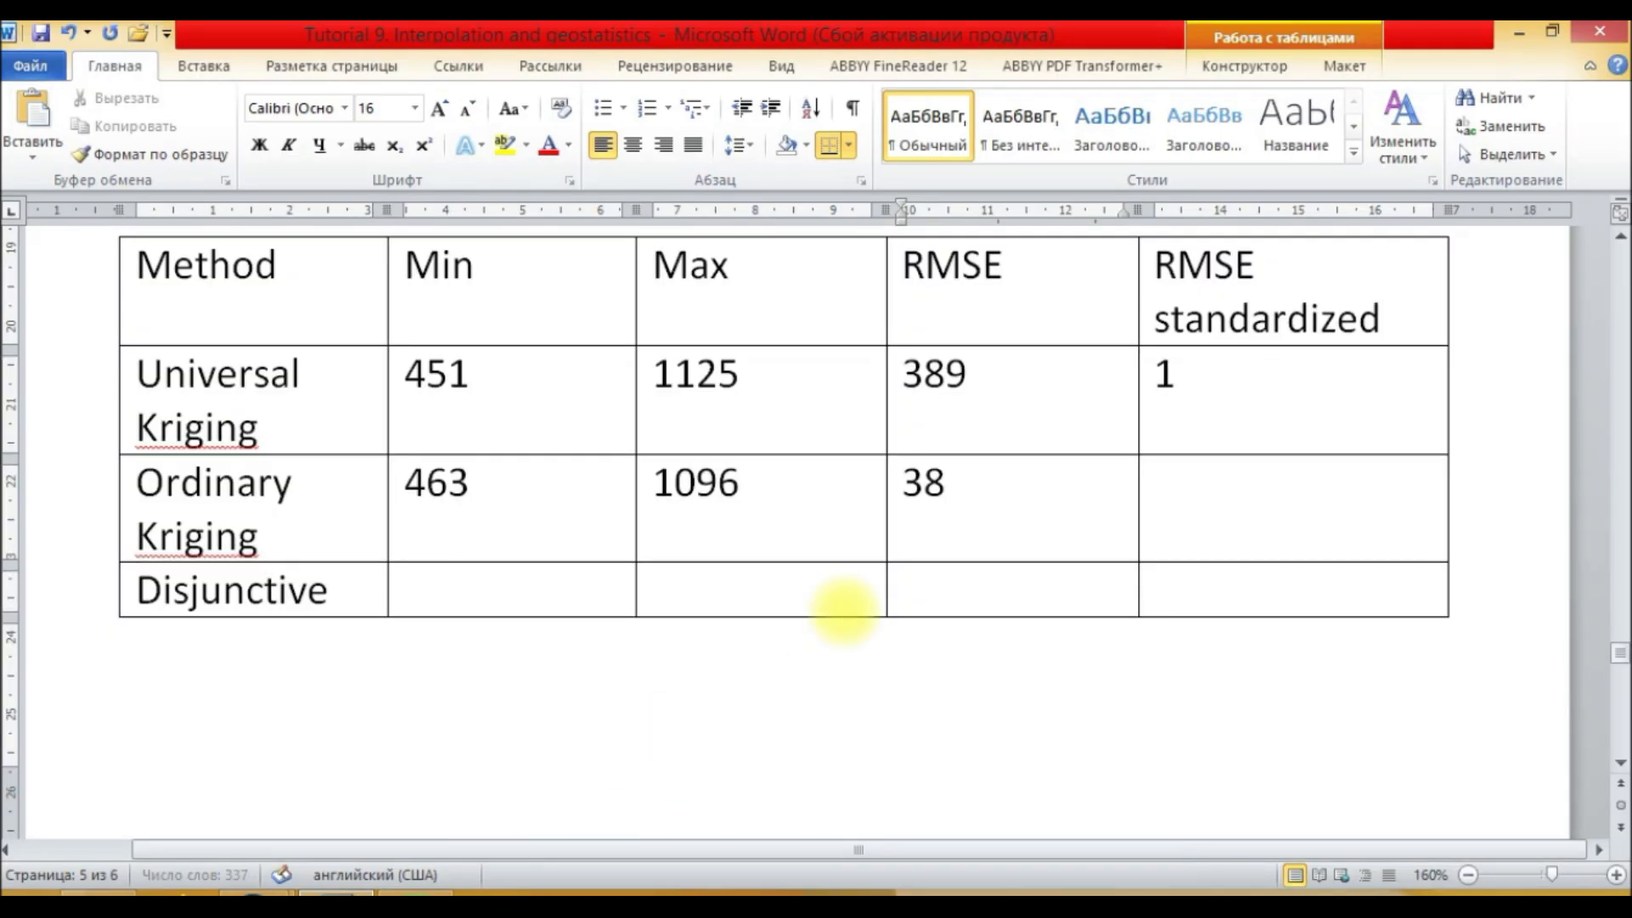
{"action": "left_click", "coordinate": [1189, 510]}
{"action": "mouse_move", "coordinate": [295, 892]}
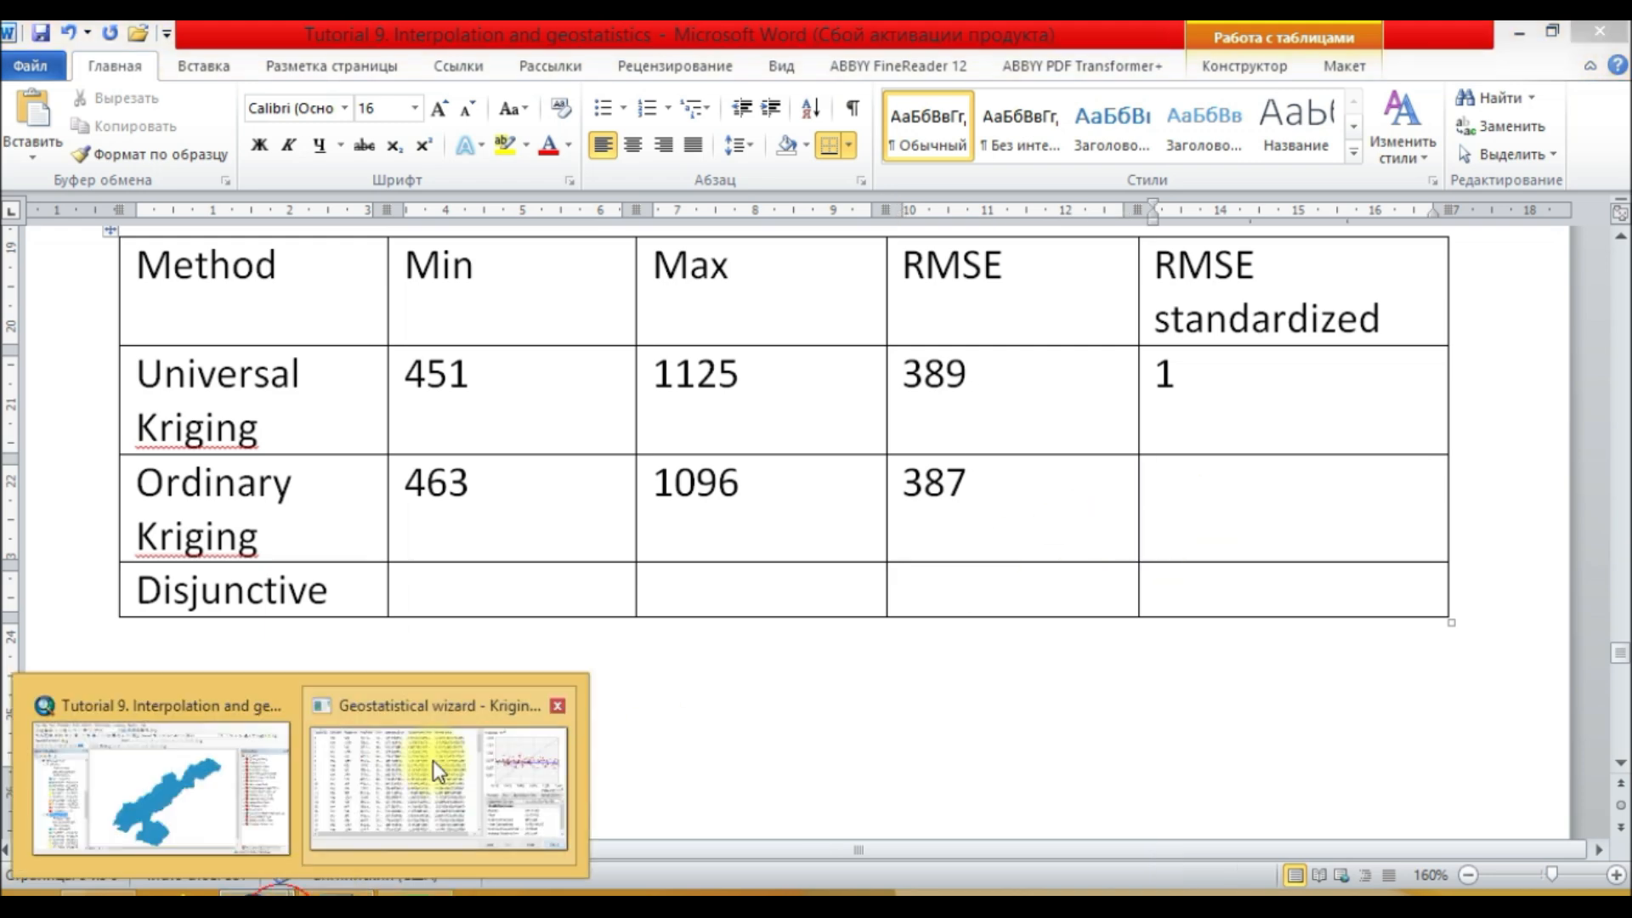
{"action": "left_click", "coordinate": [437, 769]}
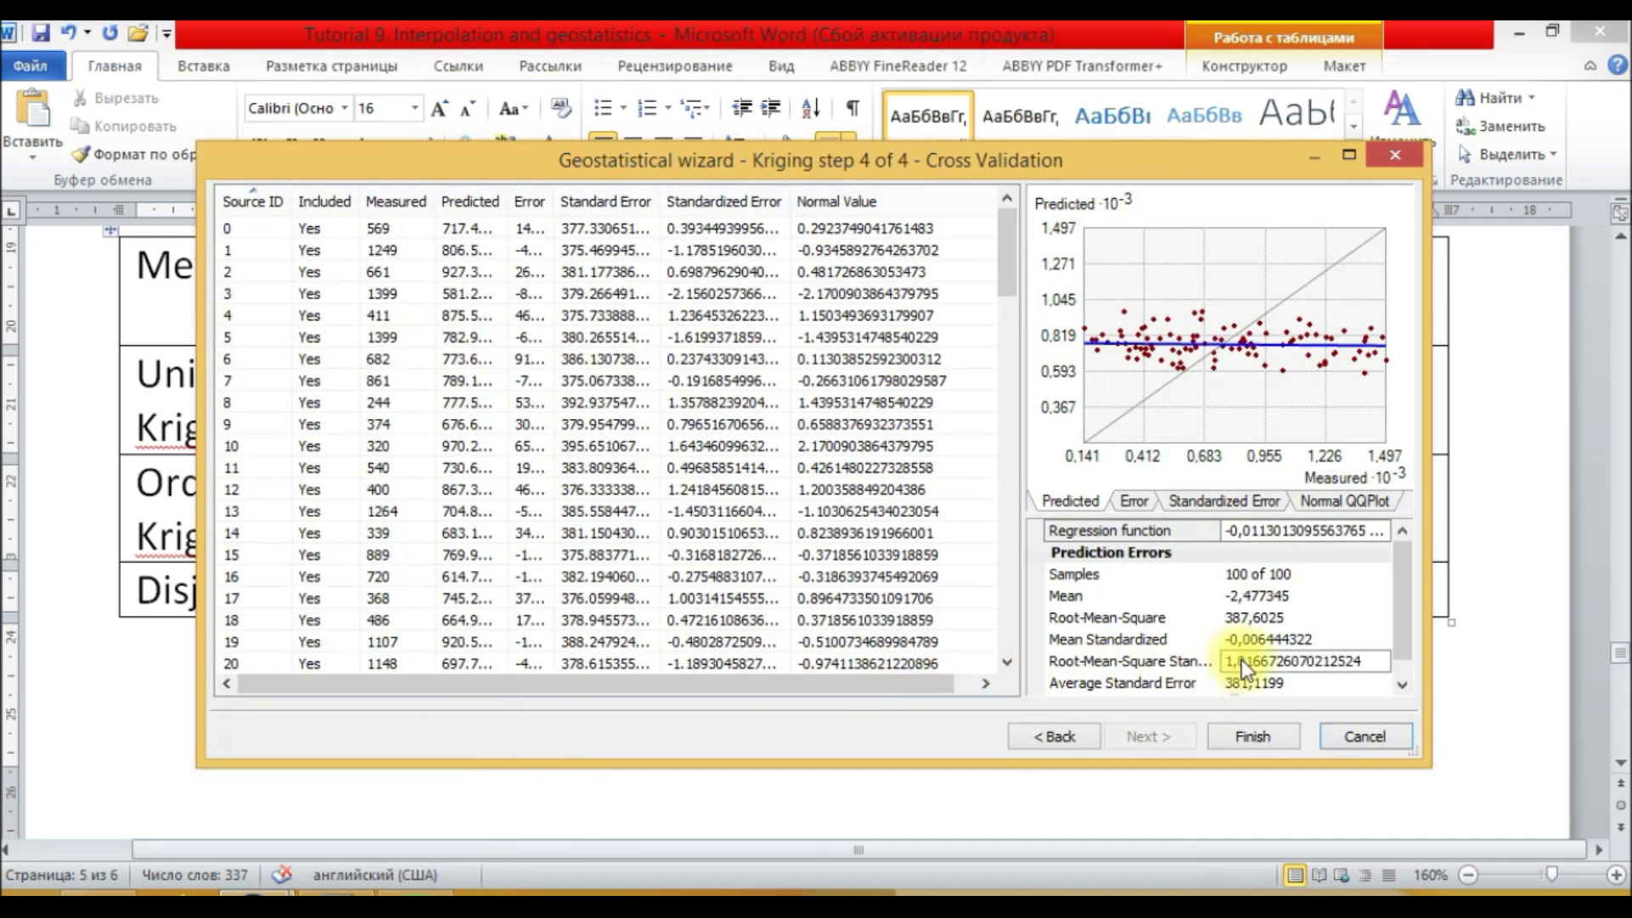
{"action": "left_click", "coordinate": [332, 893]}
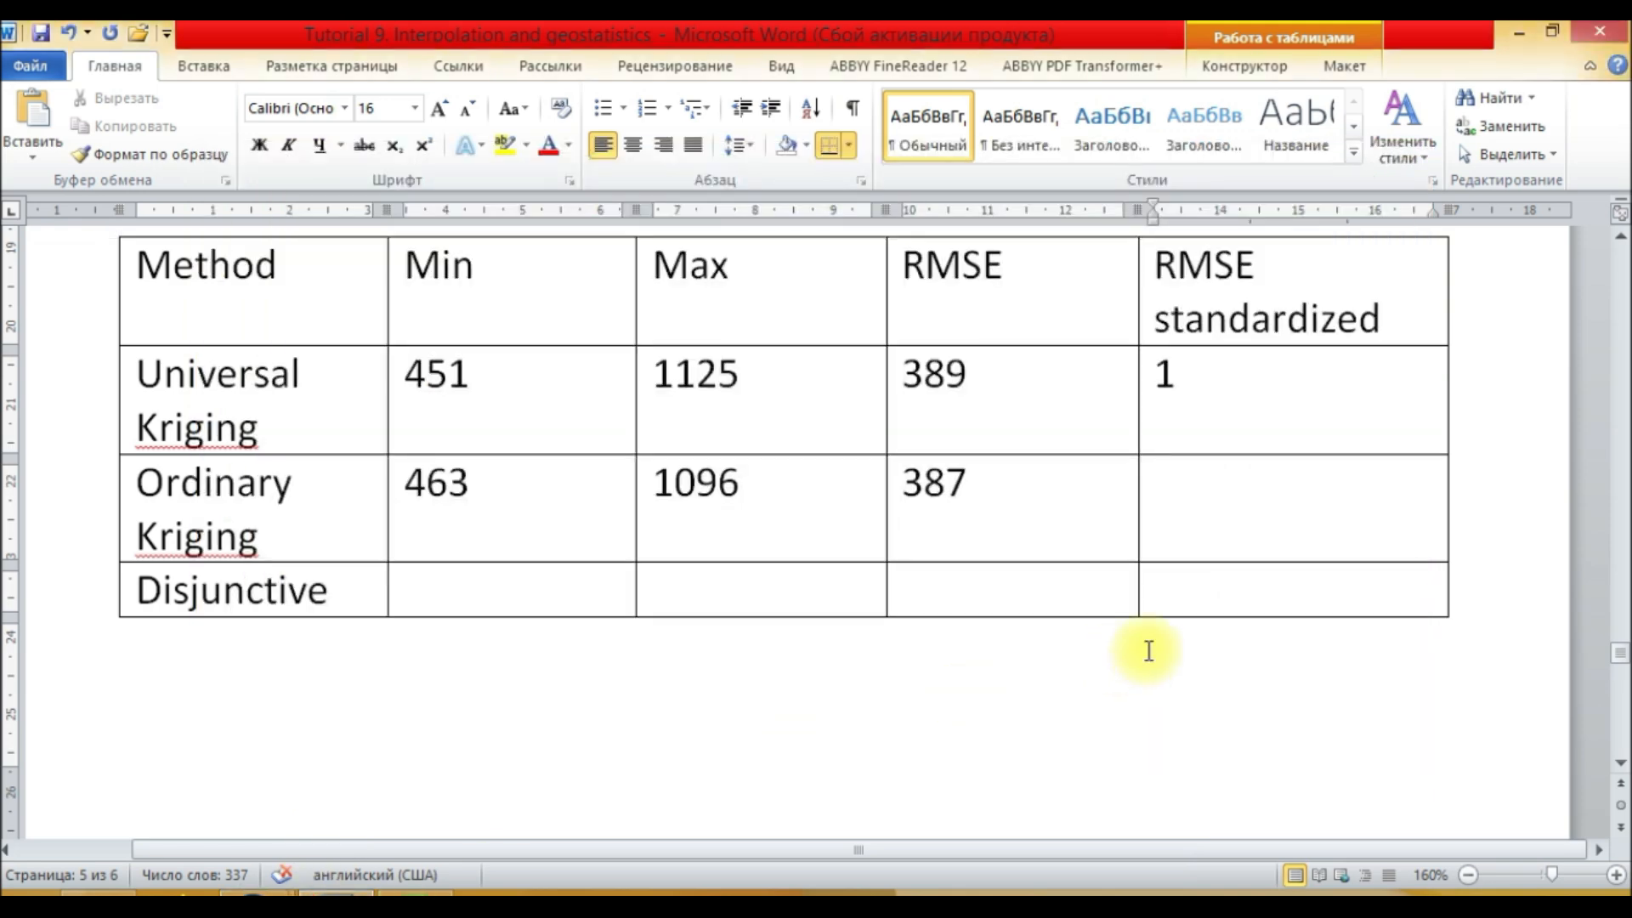
{"action": "type", "text": "1"}
{"action": "left_click", "coordinate": [448, 593]}
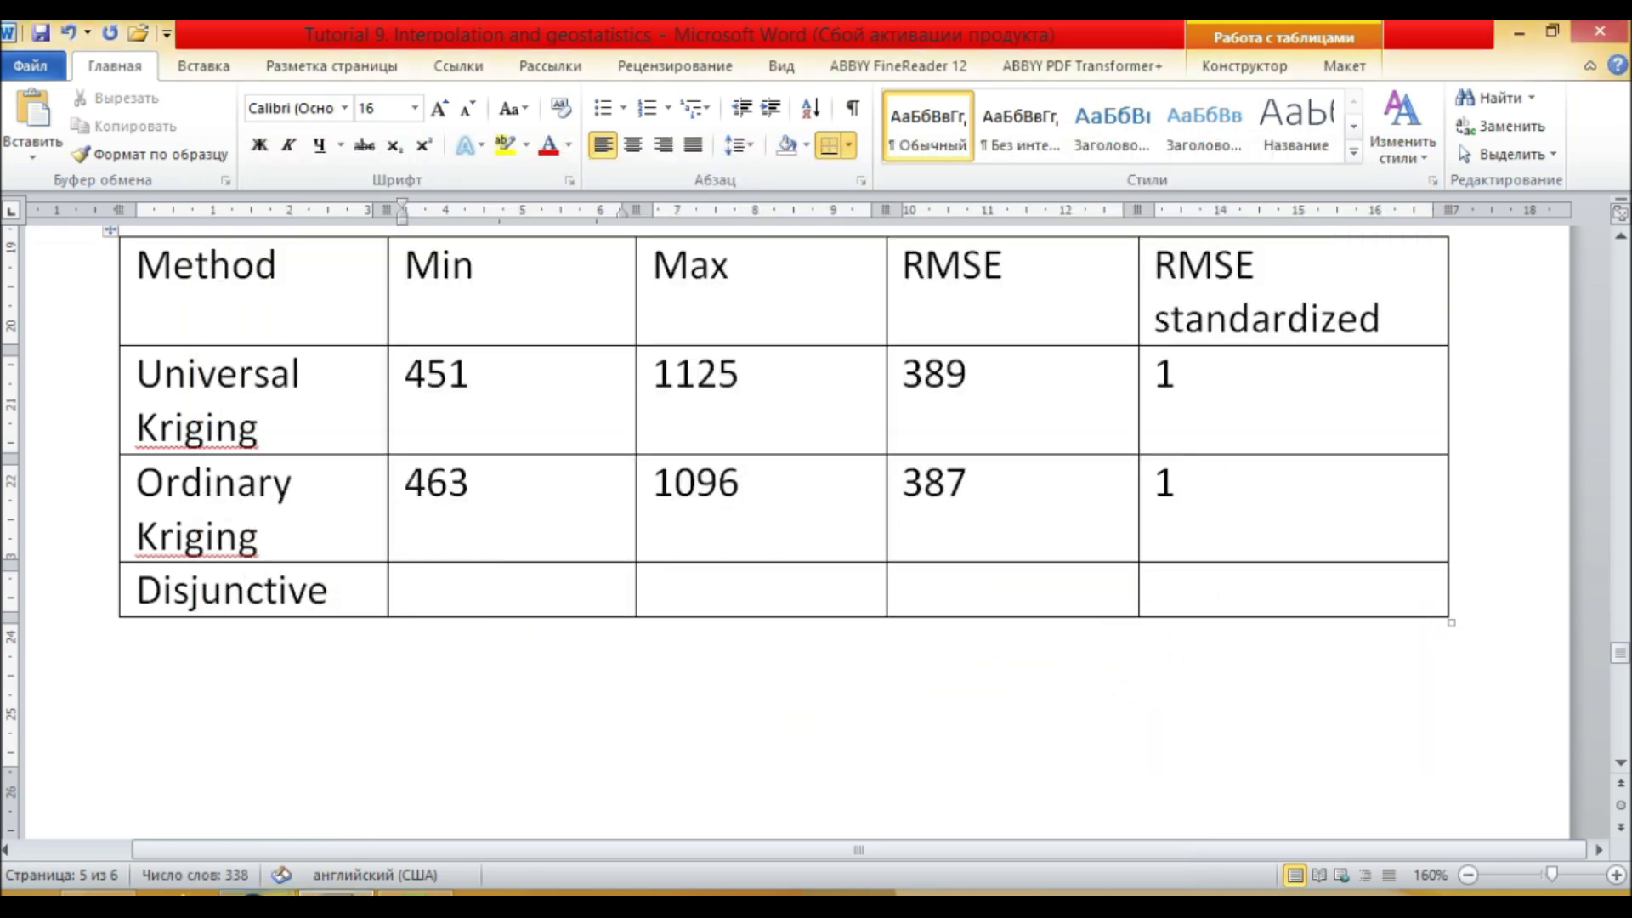
Step: Close the kriging wizard and hide the Ordinary raster to inspect the Disjunctive raster's value in the table of contents
{"action": "mouse_move", "coordinate": [296, 892]}
{"action": "left_click", "coordinate": [578, 755]}
{"action": "left_click", "coordinate": [1401, 156]}
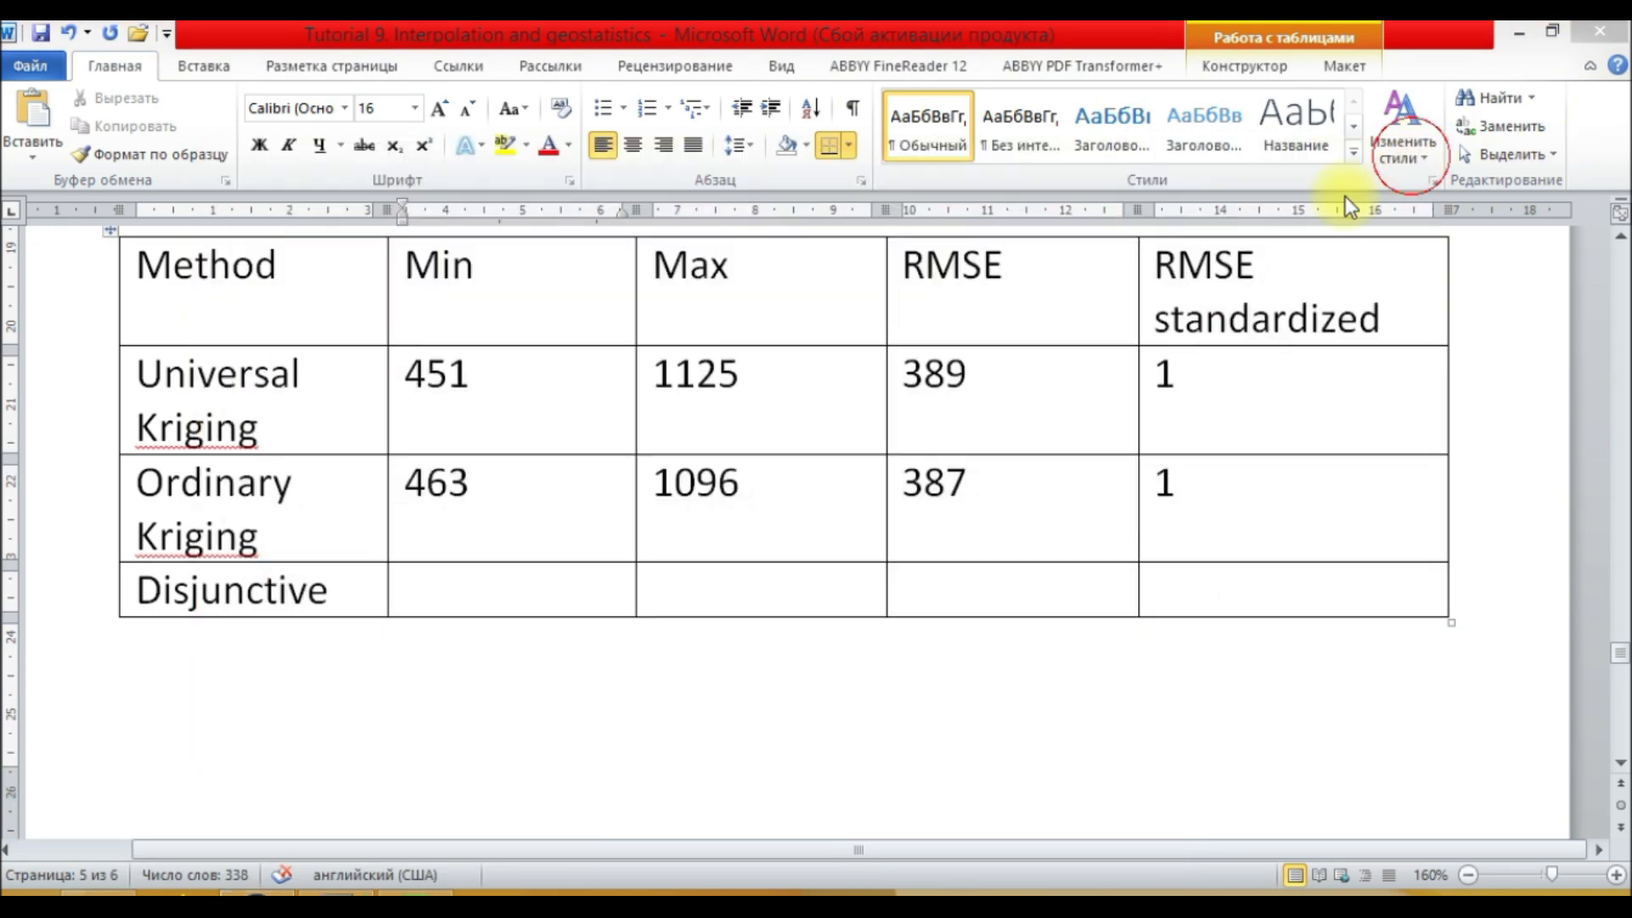
{"action": "left_click", "coordinate": [296, 892]}
{"action": "scroll", "coordinate": [143, 706], "scroll_direction": "up", "scroll_amount": 9}
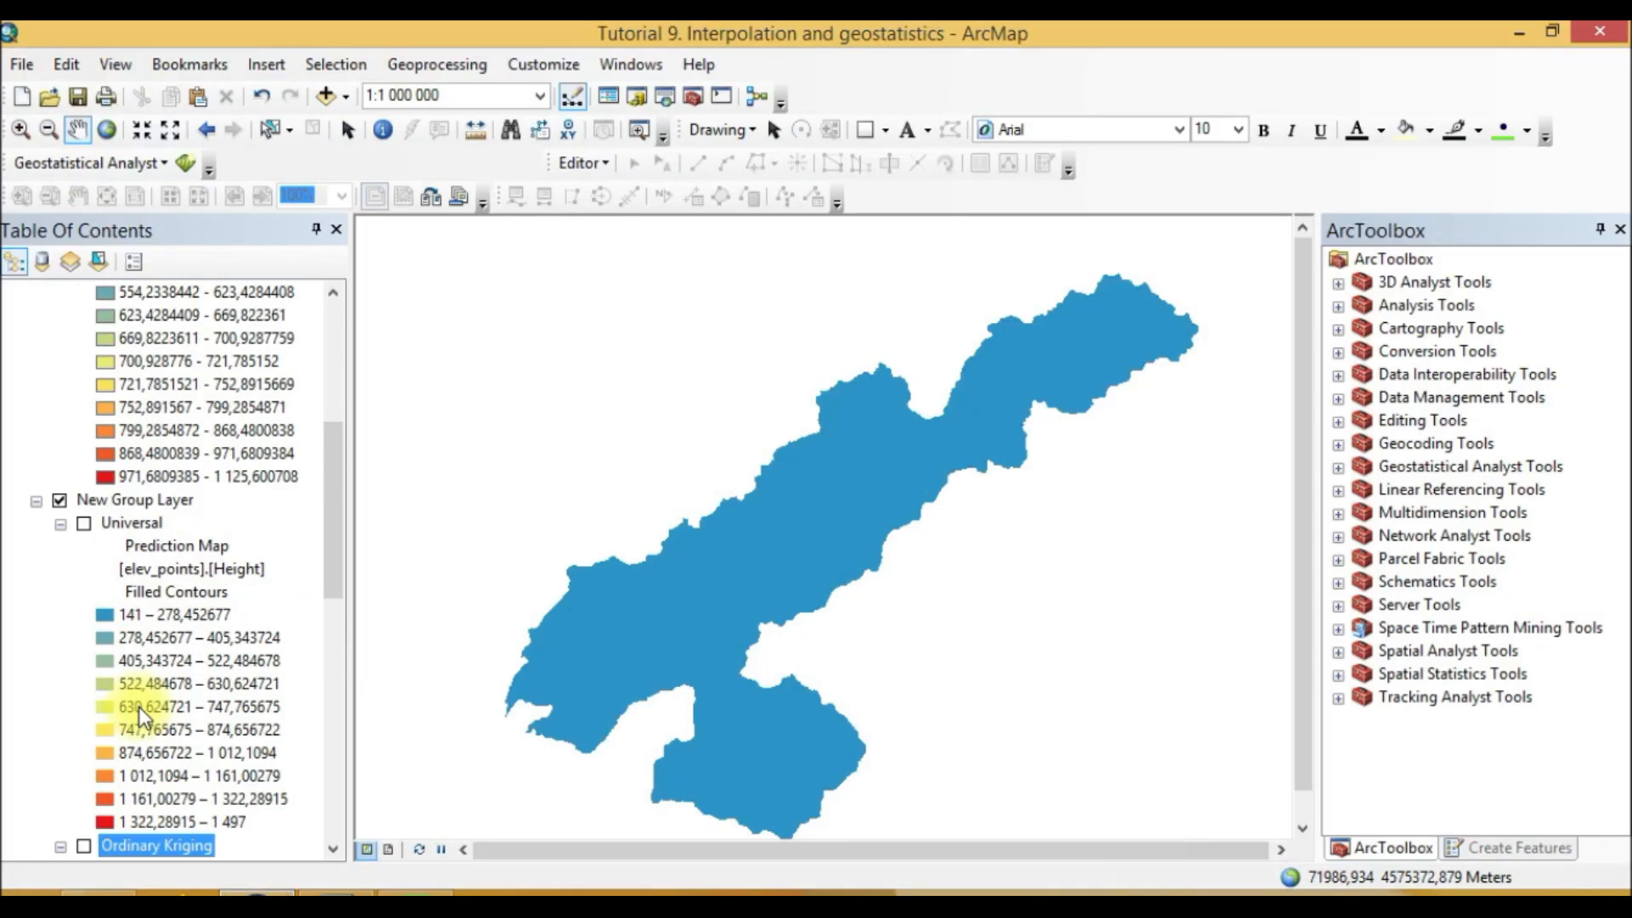
{"action": "left_click", "coordinate": [145, 357]}
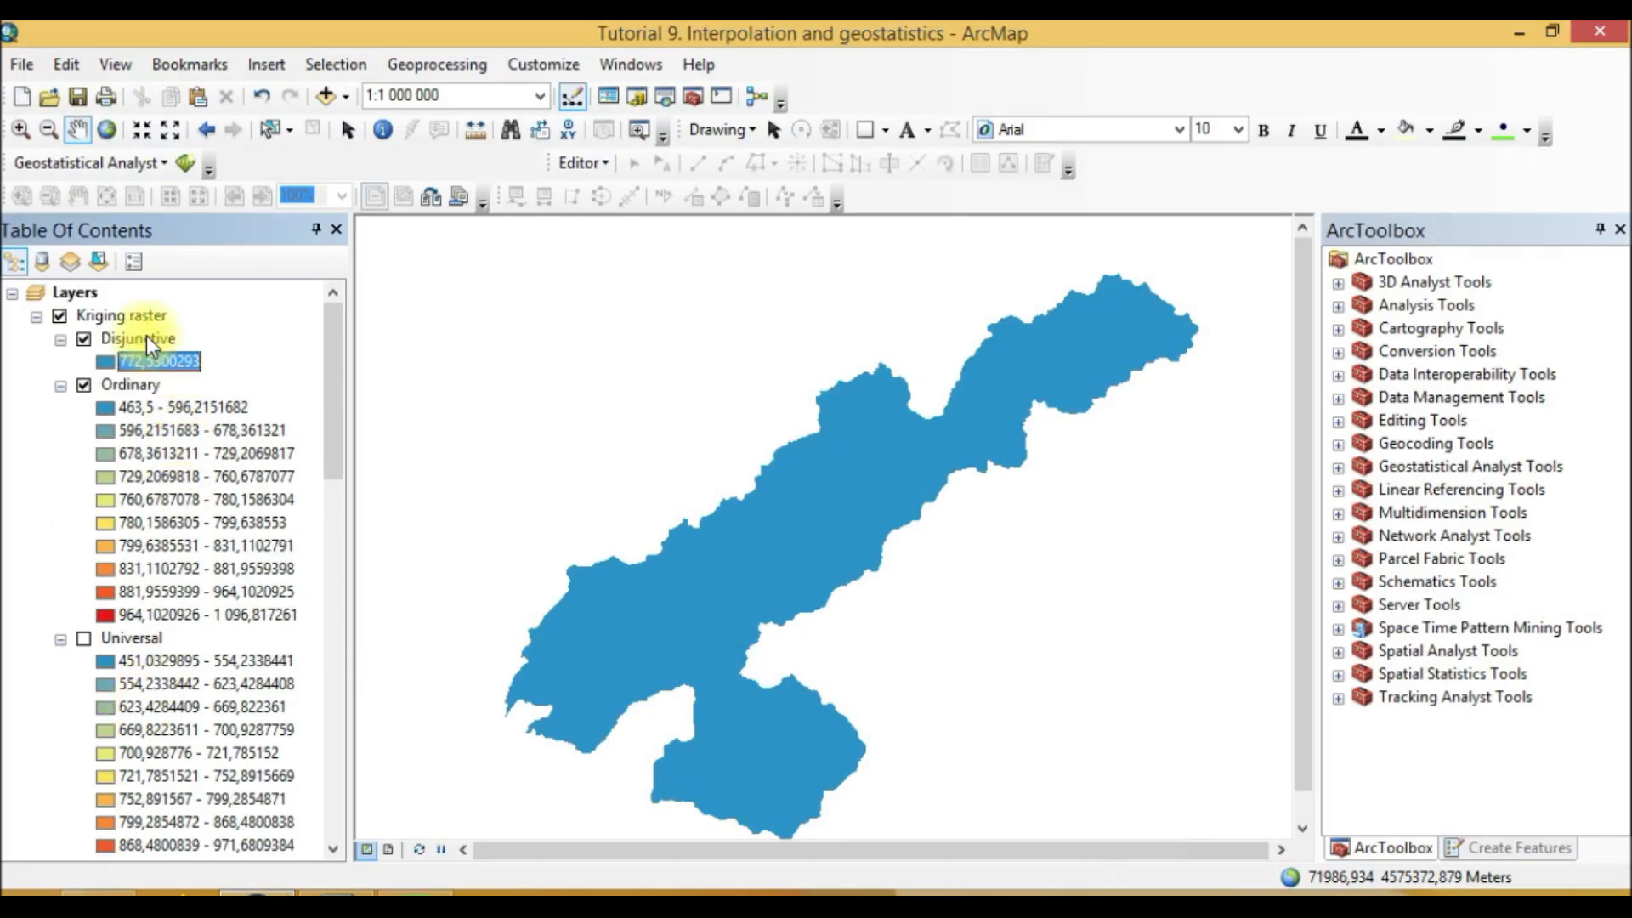
{"action": "left_click", "coordinate": [83, 385]}
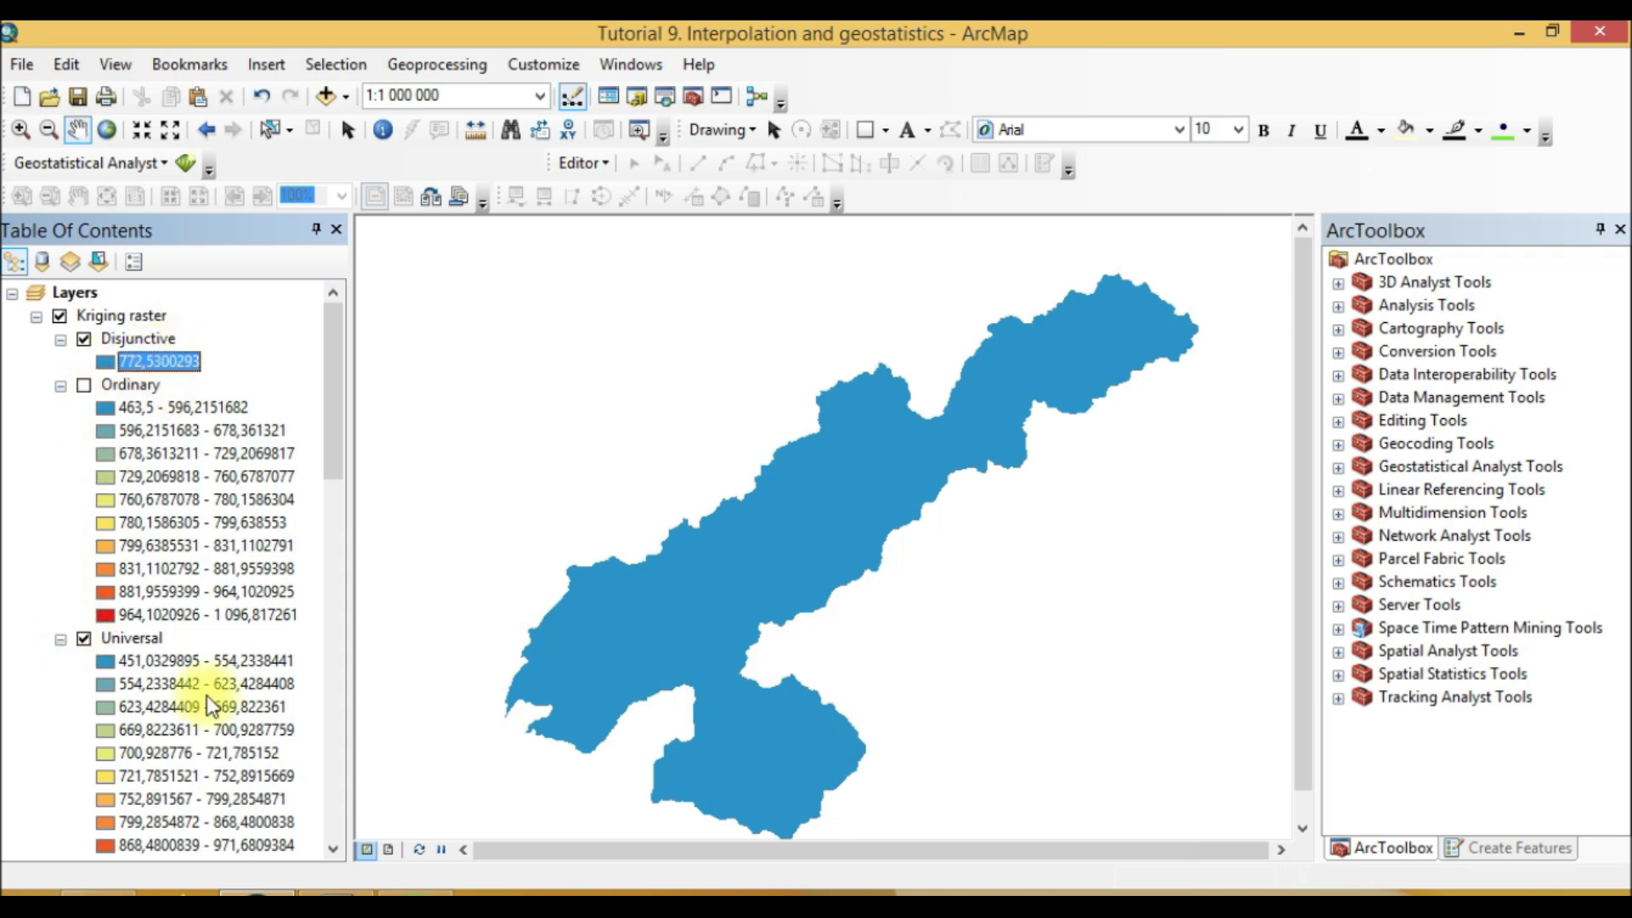
Step: Enter 772 as both the Disjunctive minimum and maximum, moving on to its RMSE cell
{"action": "left_click", "coordinate": [341, 895]}
{"action": "type", "text": "772"}
{"action": "left_click", "coordinate": [765, 589]}
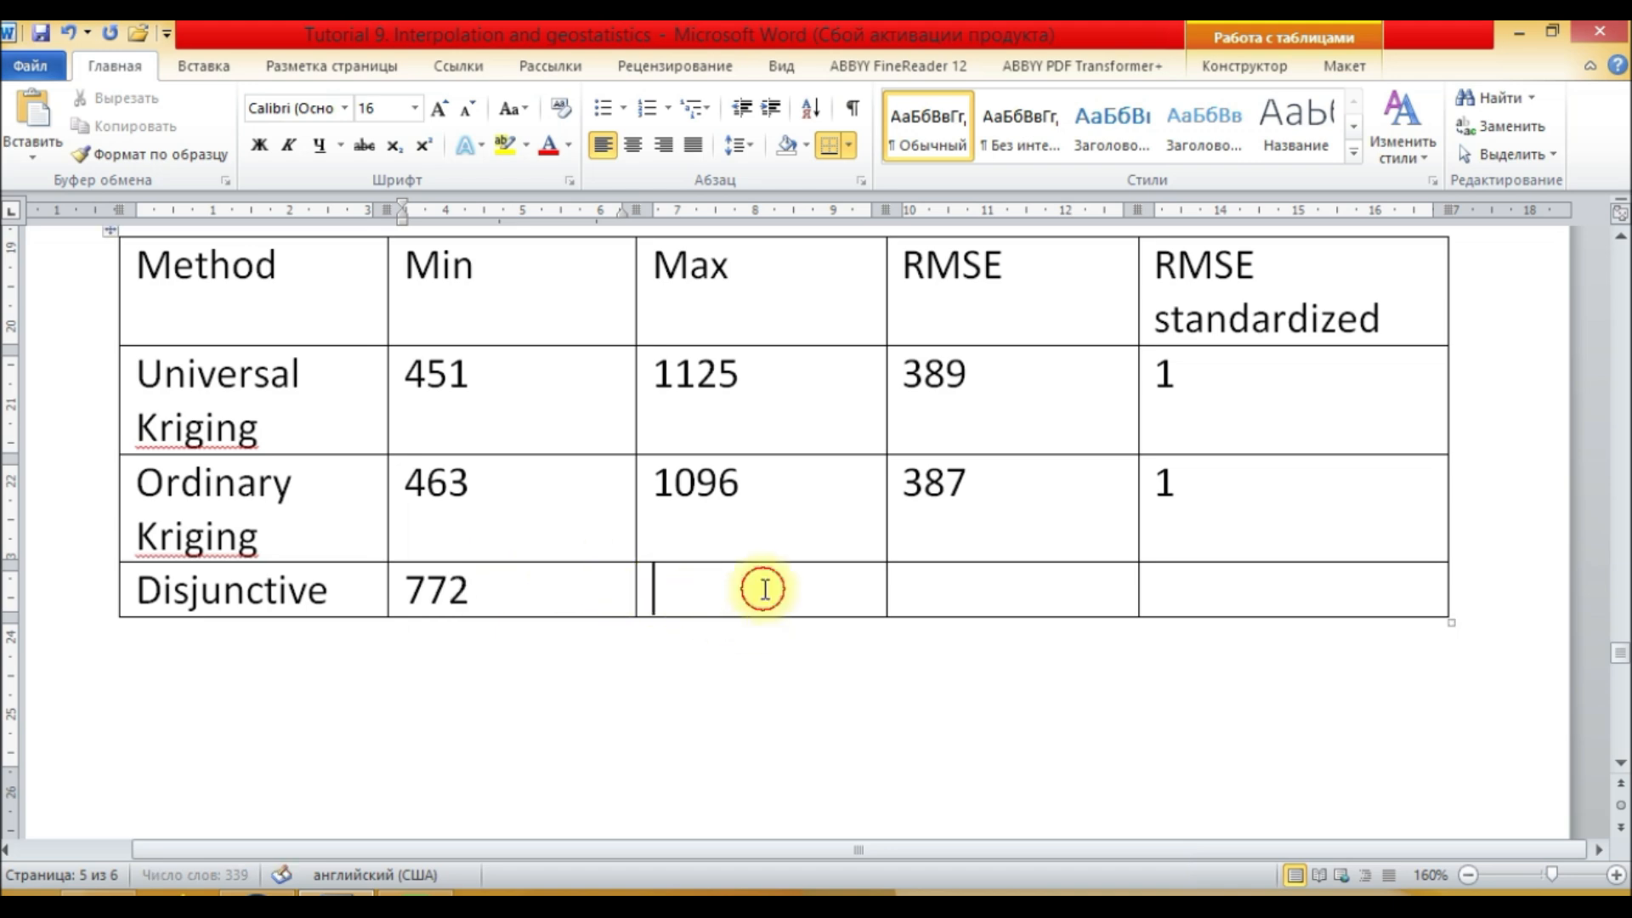
{"action": "type", "text": "772"}
{"action": "left_click", "coordinate": [927, 582]}
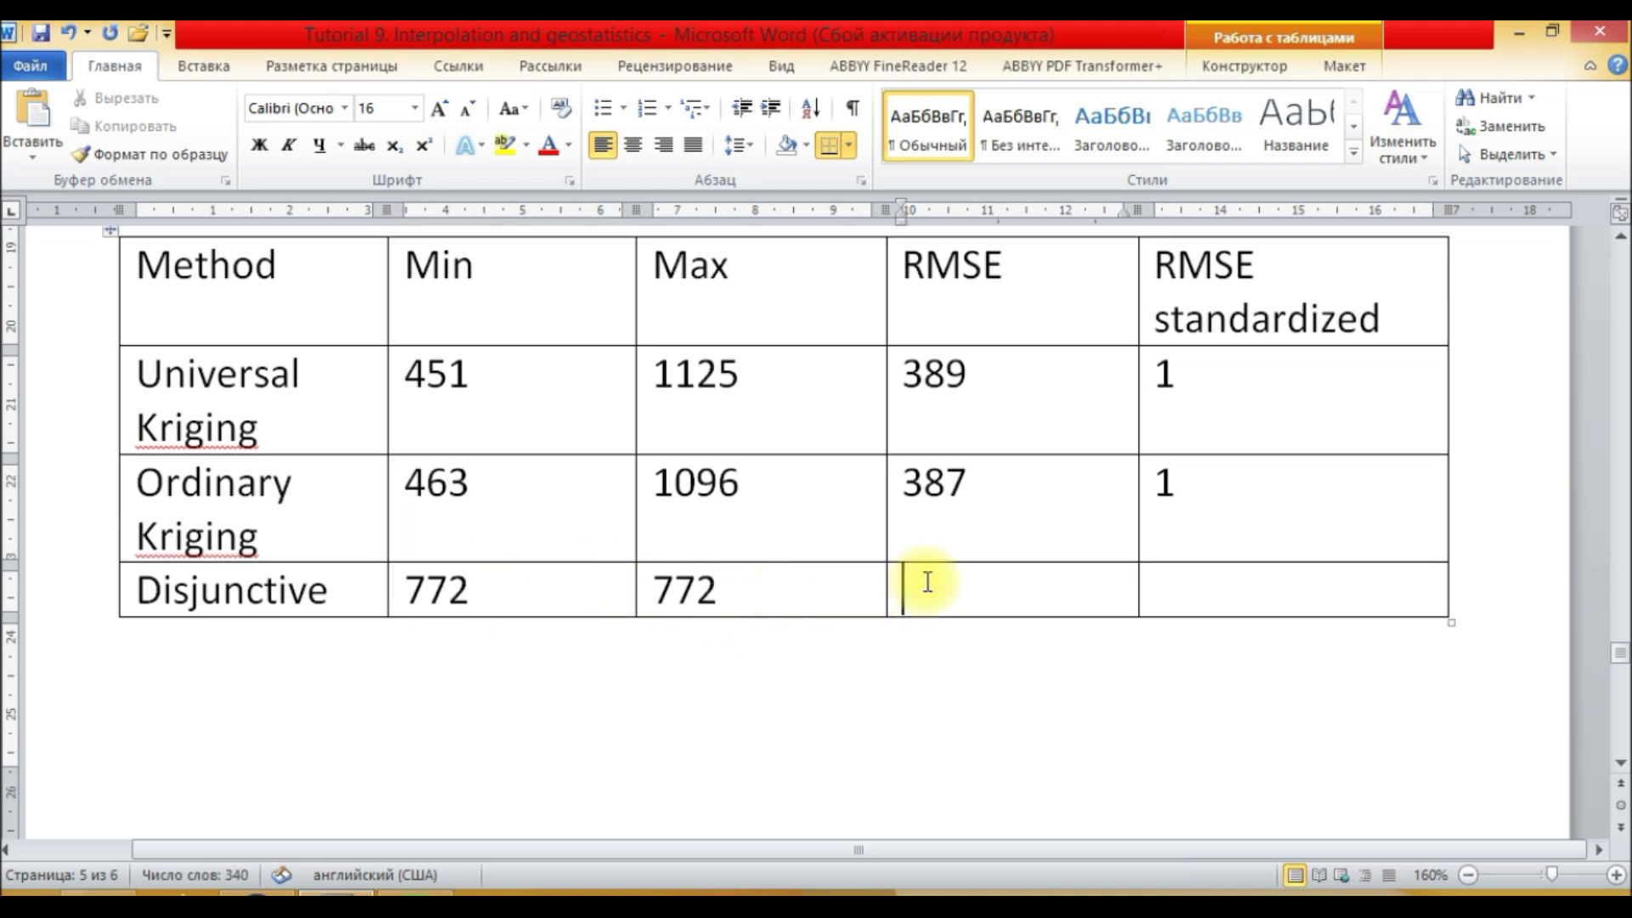
Step: Collapse the Ordinary and Universal raster legends inside the Kriging raster group
{"action": "left_click", "coordinate": [289, 894]}
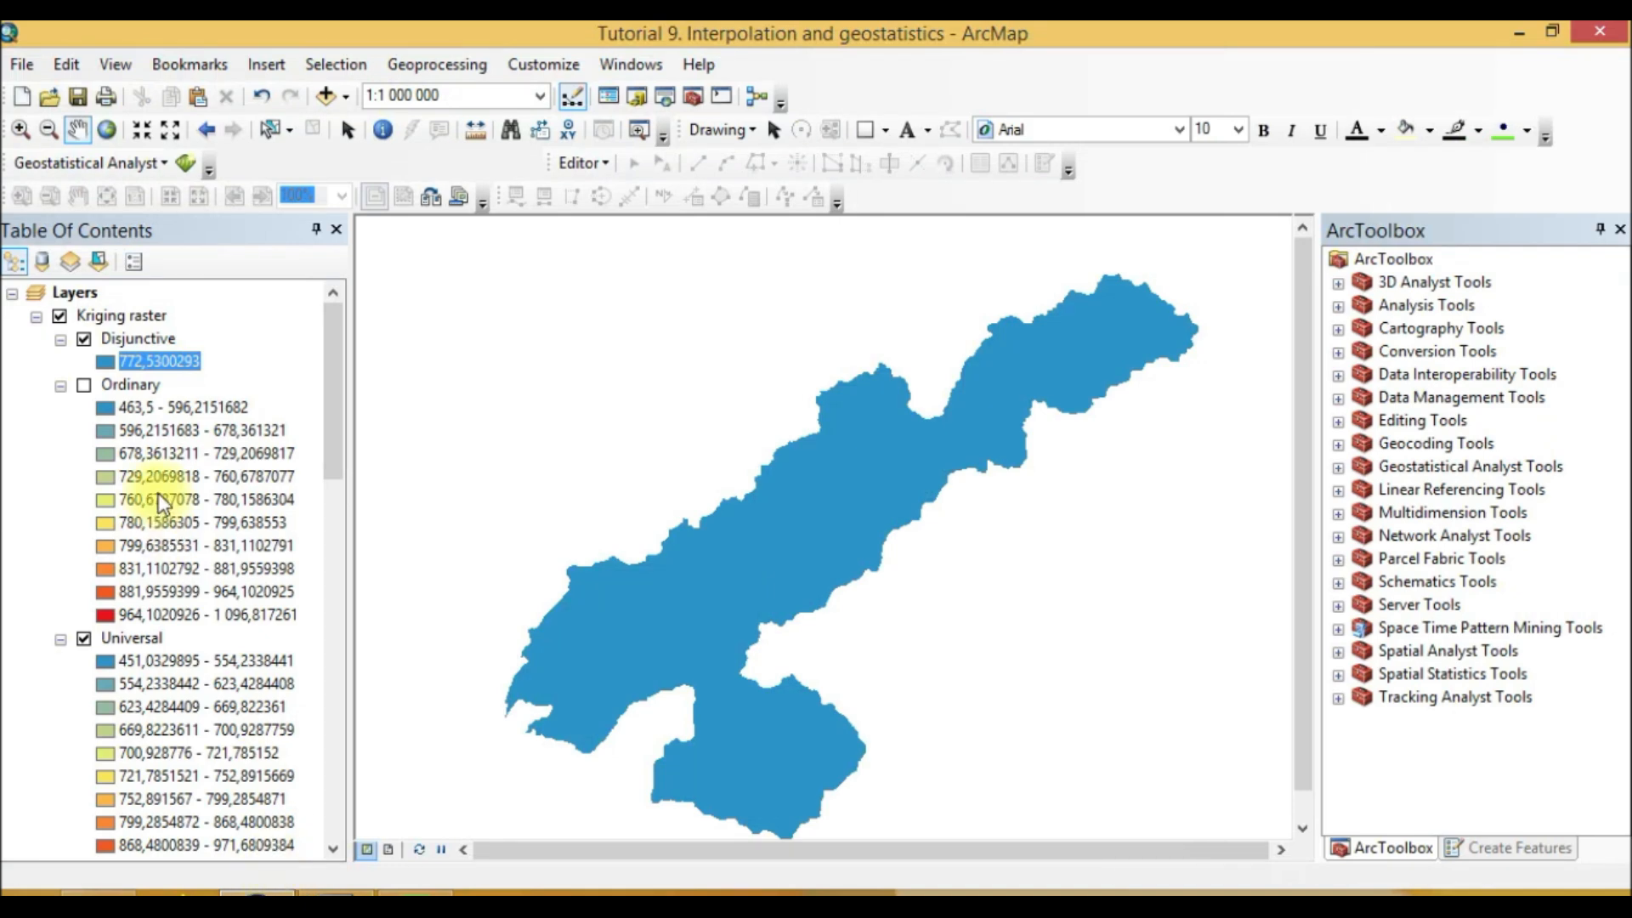
{"action": "left_click", "coordinate": [60, 386]}
{"action": "left_click", "coordinate": [61, 407]}
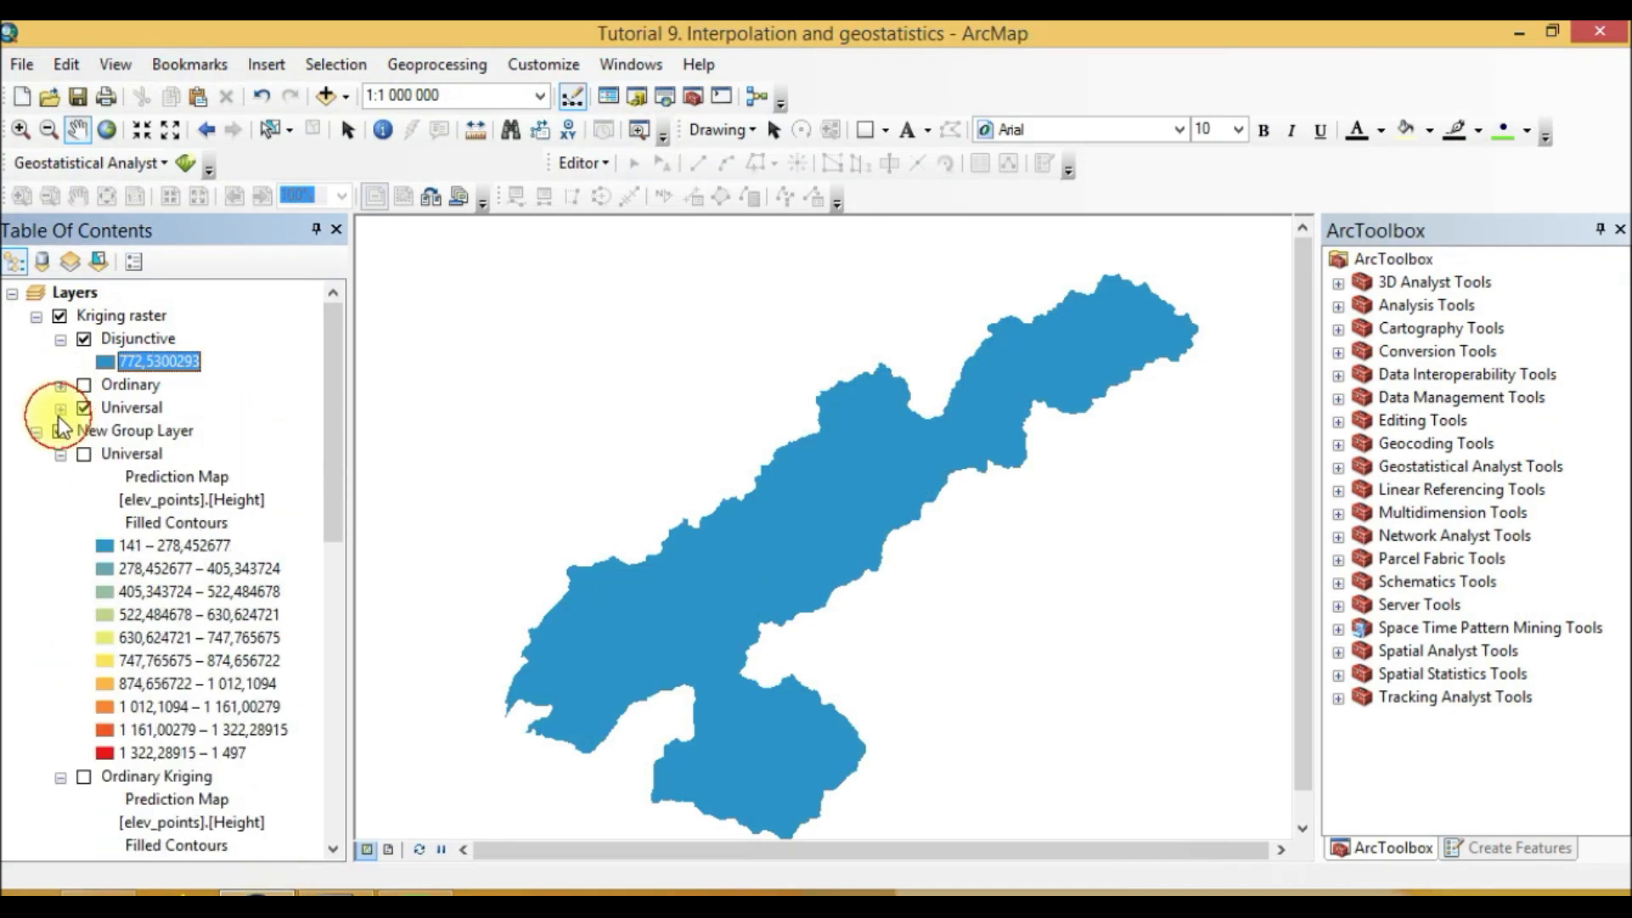
{"action": "right_click", "coordinate": [137, 343]}
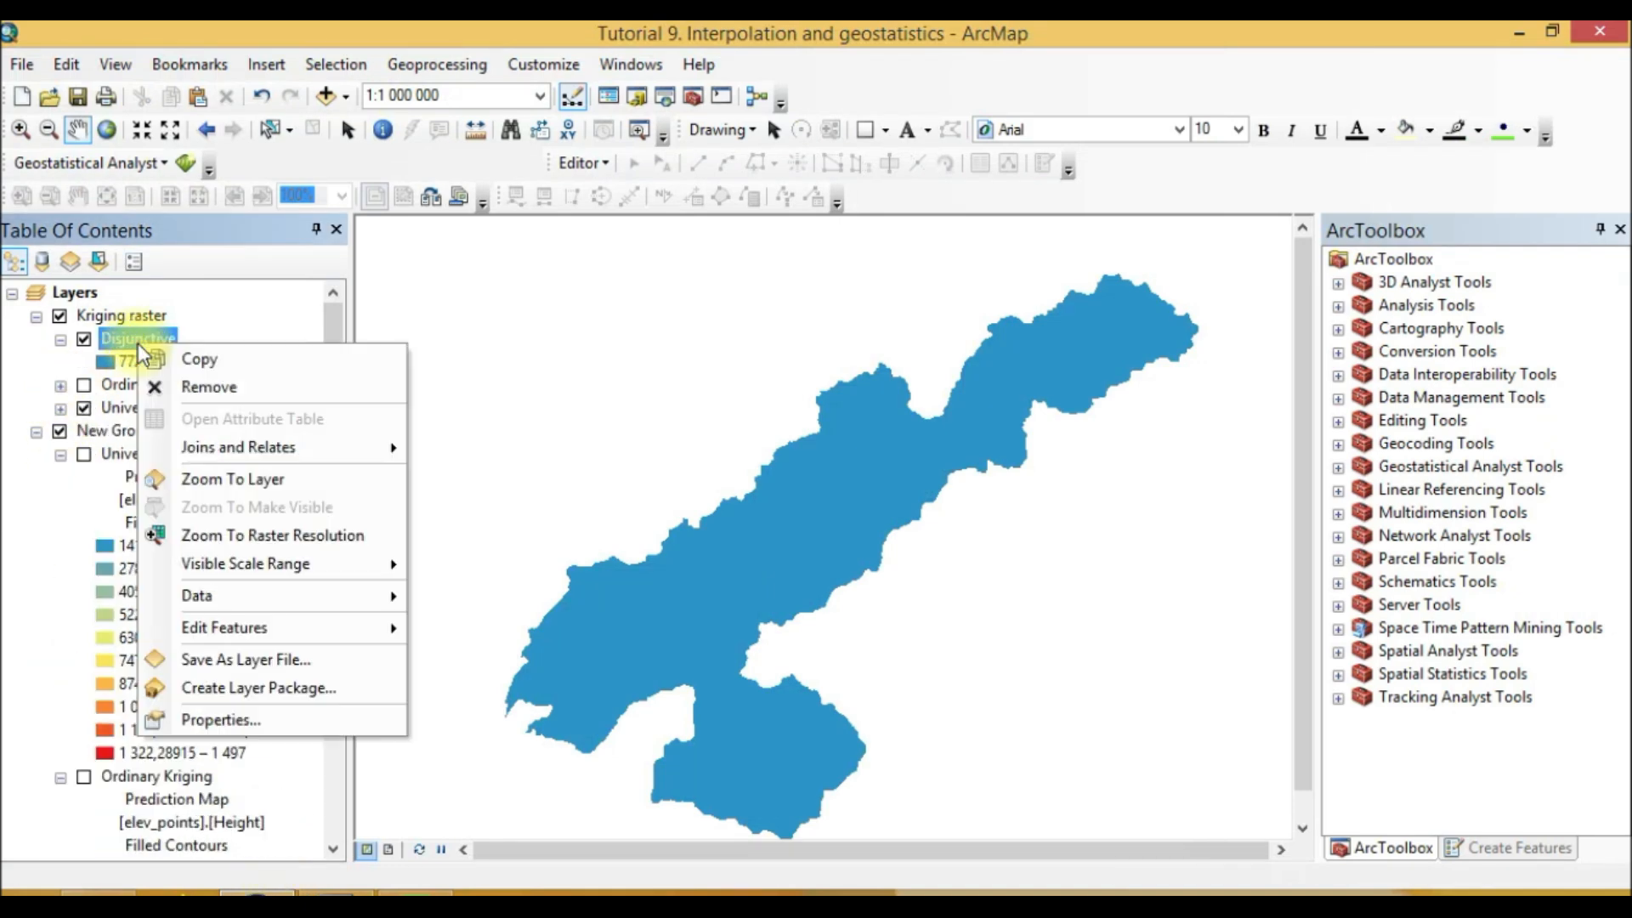
{"action": "left_click", "coordinate": [39, 491]}
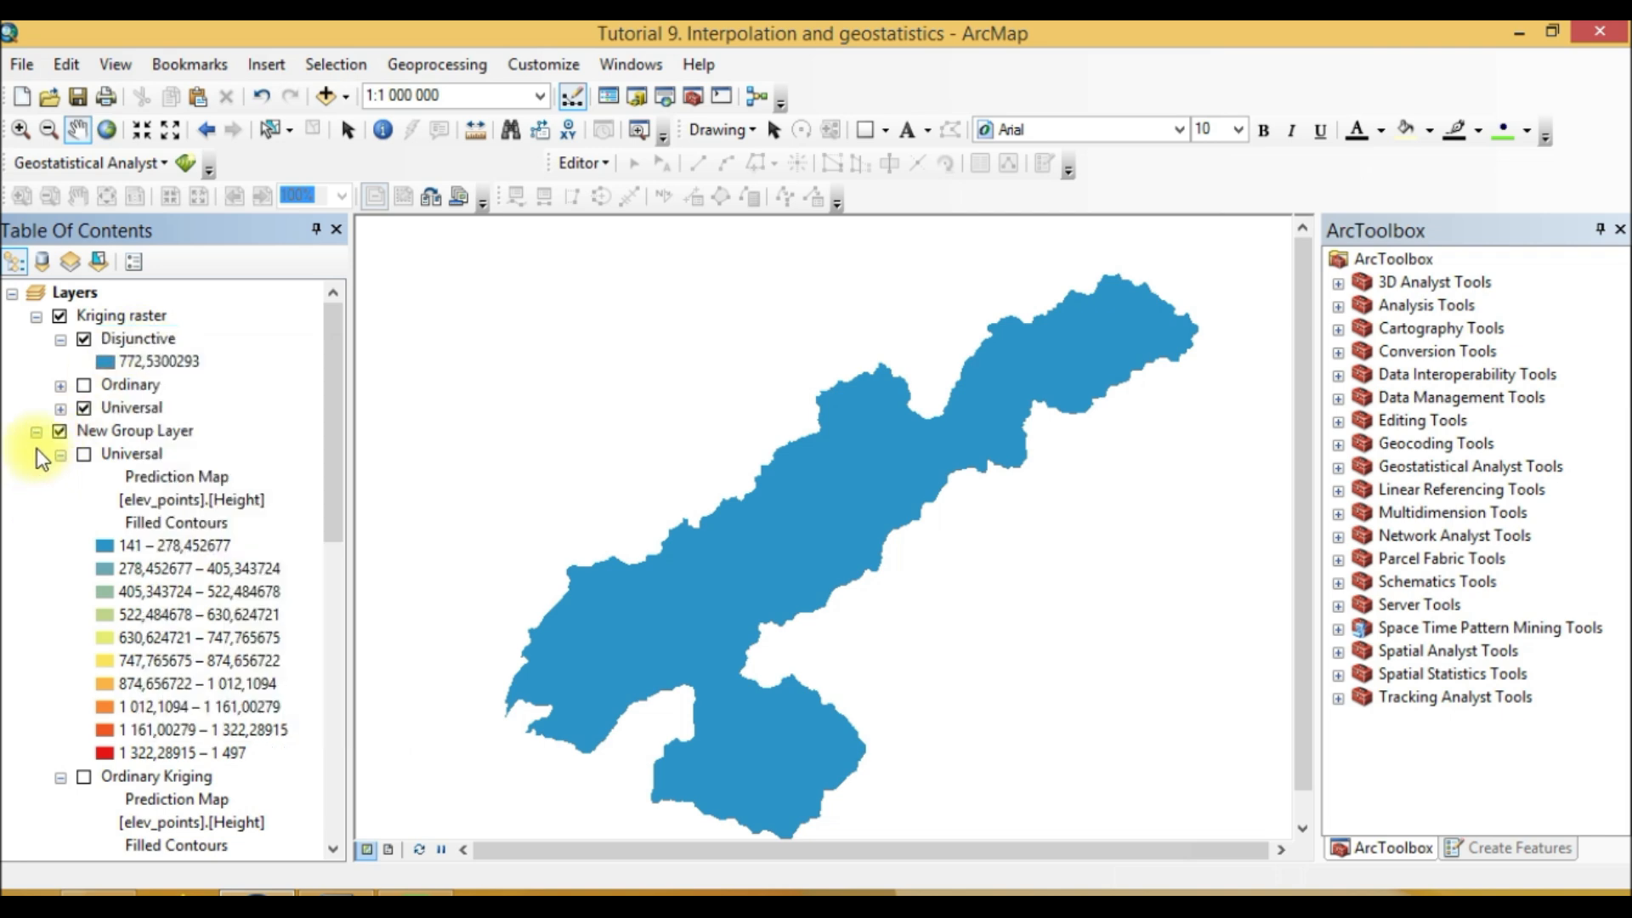
Step: Open the Disjunctive geostatistical layer's properties and browse its tabs through the method summary, then close it
{"action": "scroll", "coordinate": [199, 697], "scroll_direction": "down", "scroll_amount": 9}
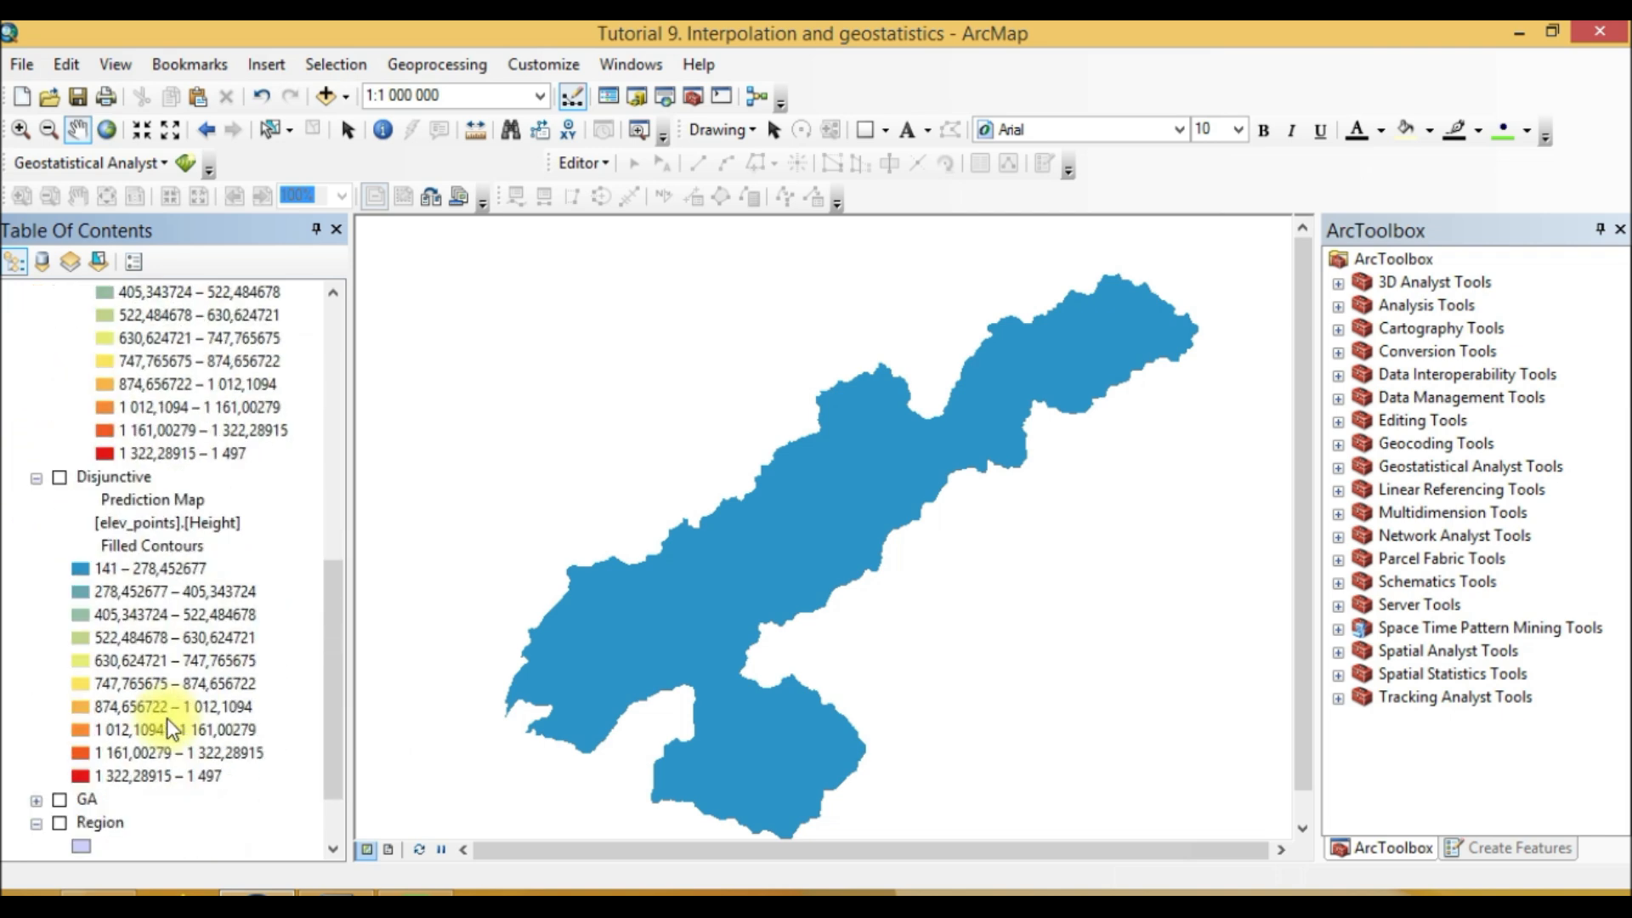
{"action": "right_click", "coordinate": [114, 478]}
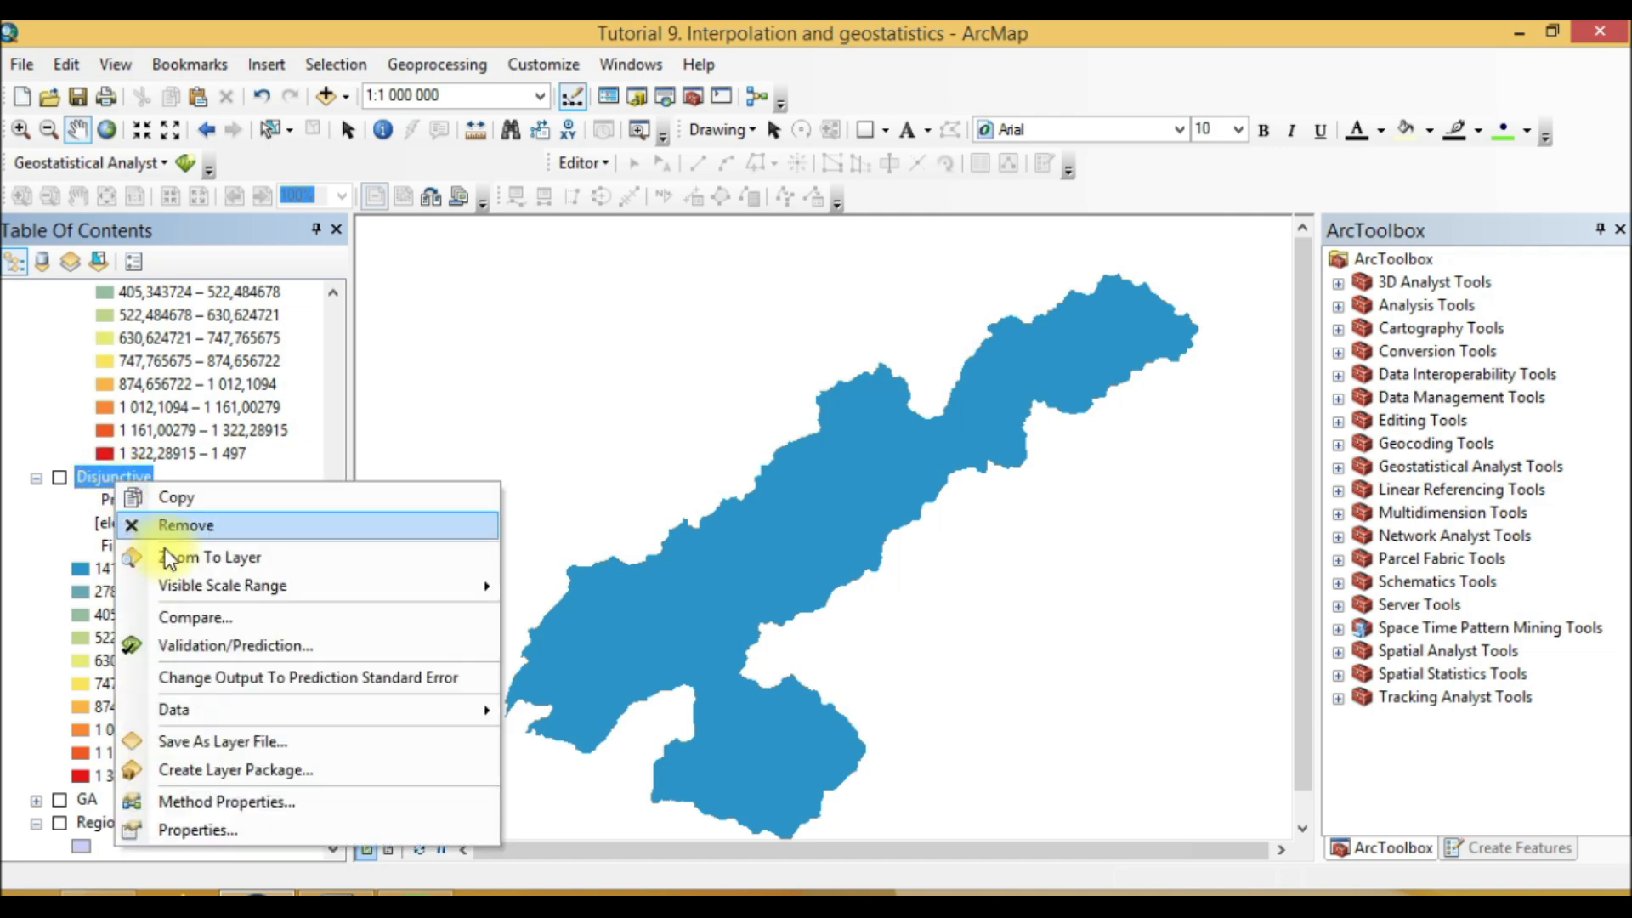
{"action": "left_click", "coordinate": [213, 830]}
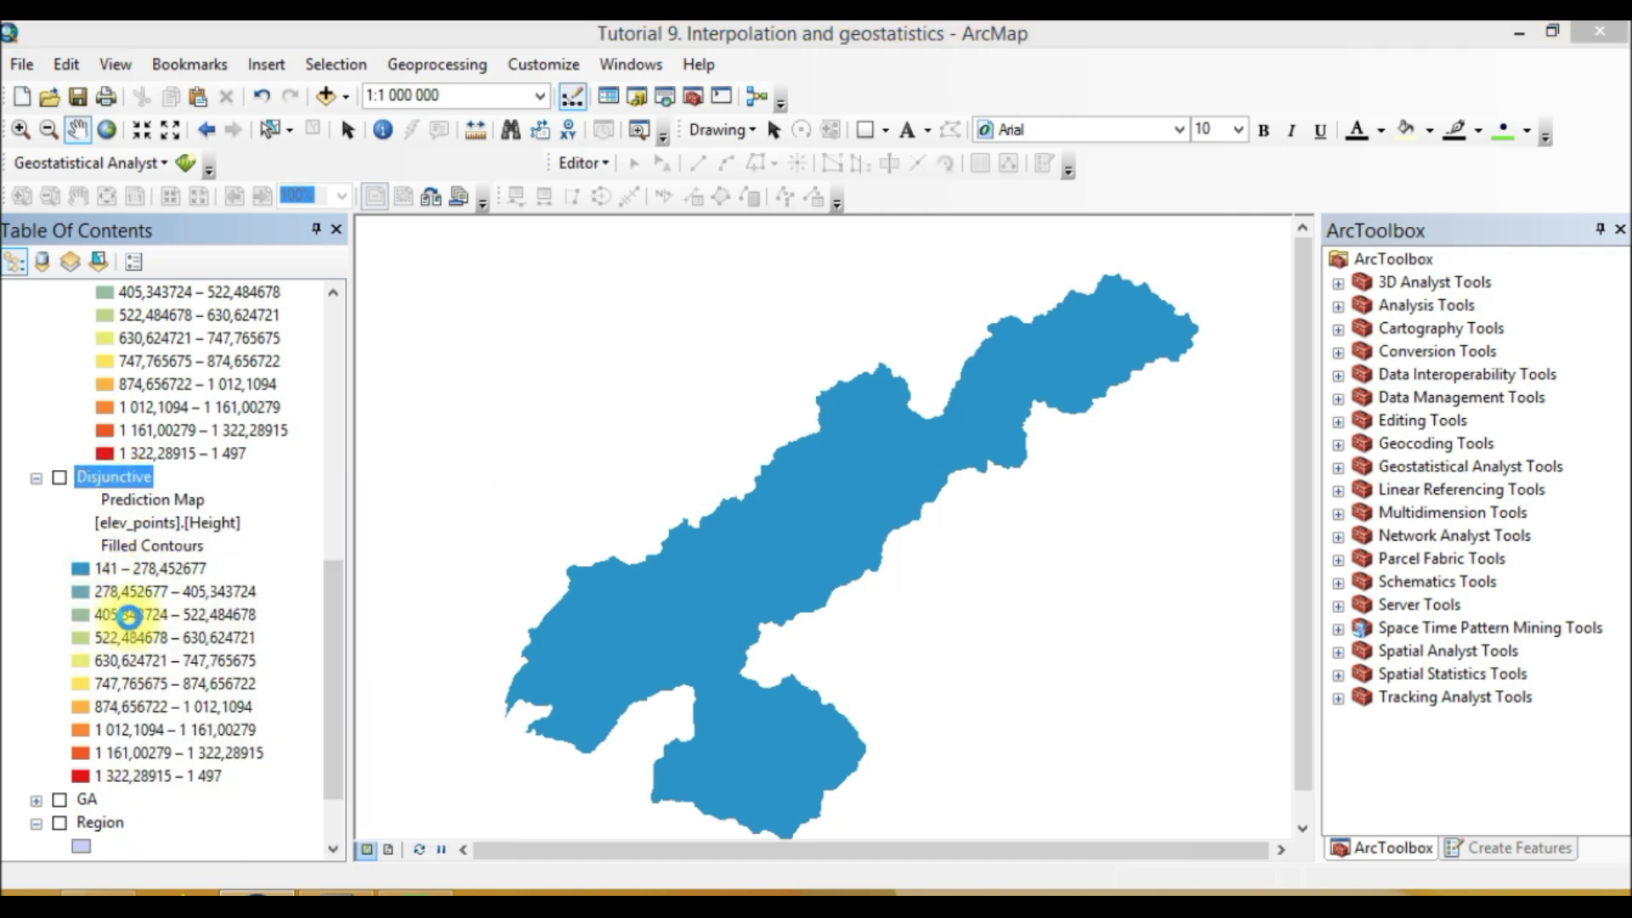
{"action": "left_click", "coordinate": [561, 195]}
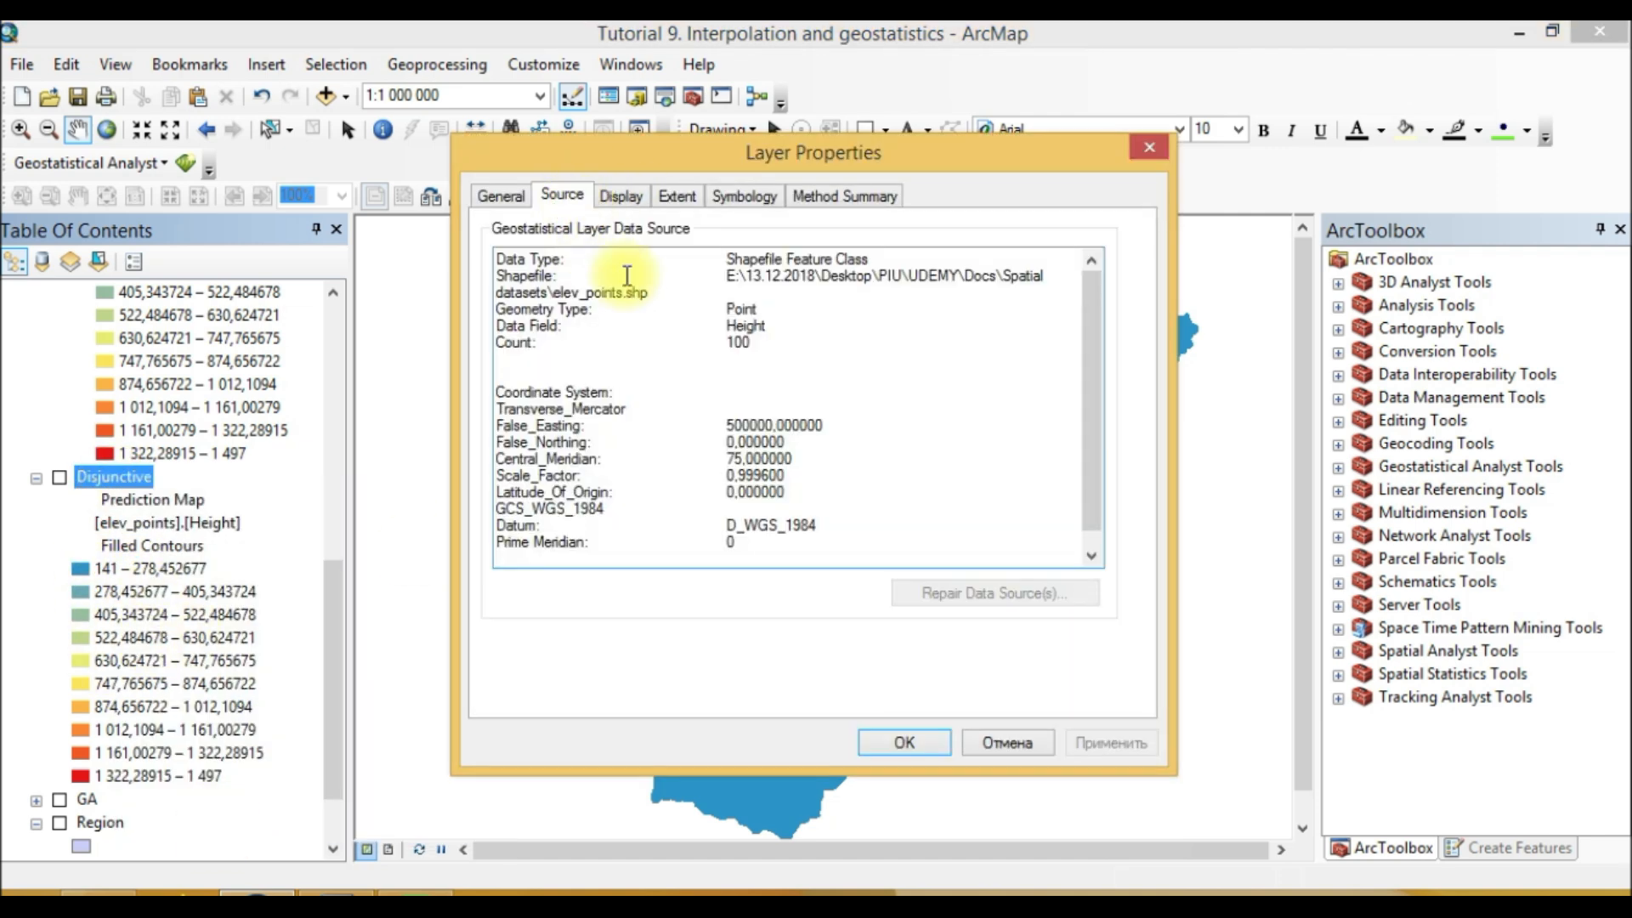
{"action": "left_click", "coordinate": [500, 197]}
{"action": "left_click", "coordinate": [661, 197]}
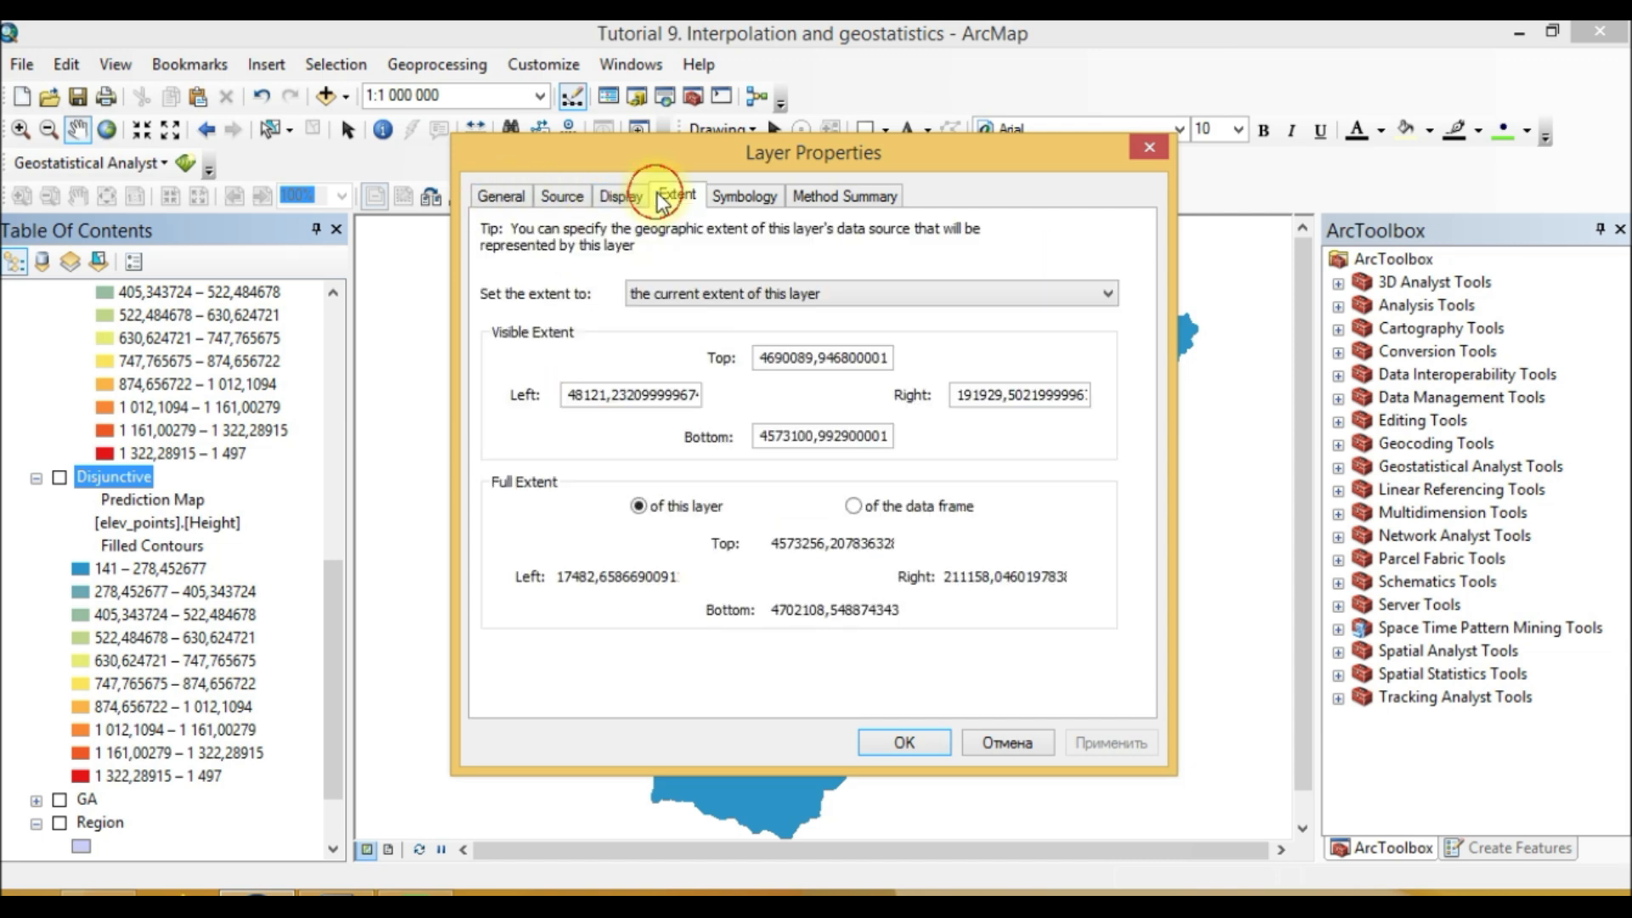
{"action": "left_click", "coordinate": [619, 194]}
{"action": "left_click", "coordinate": [748, 201]}
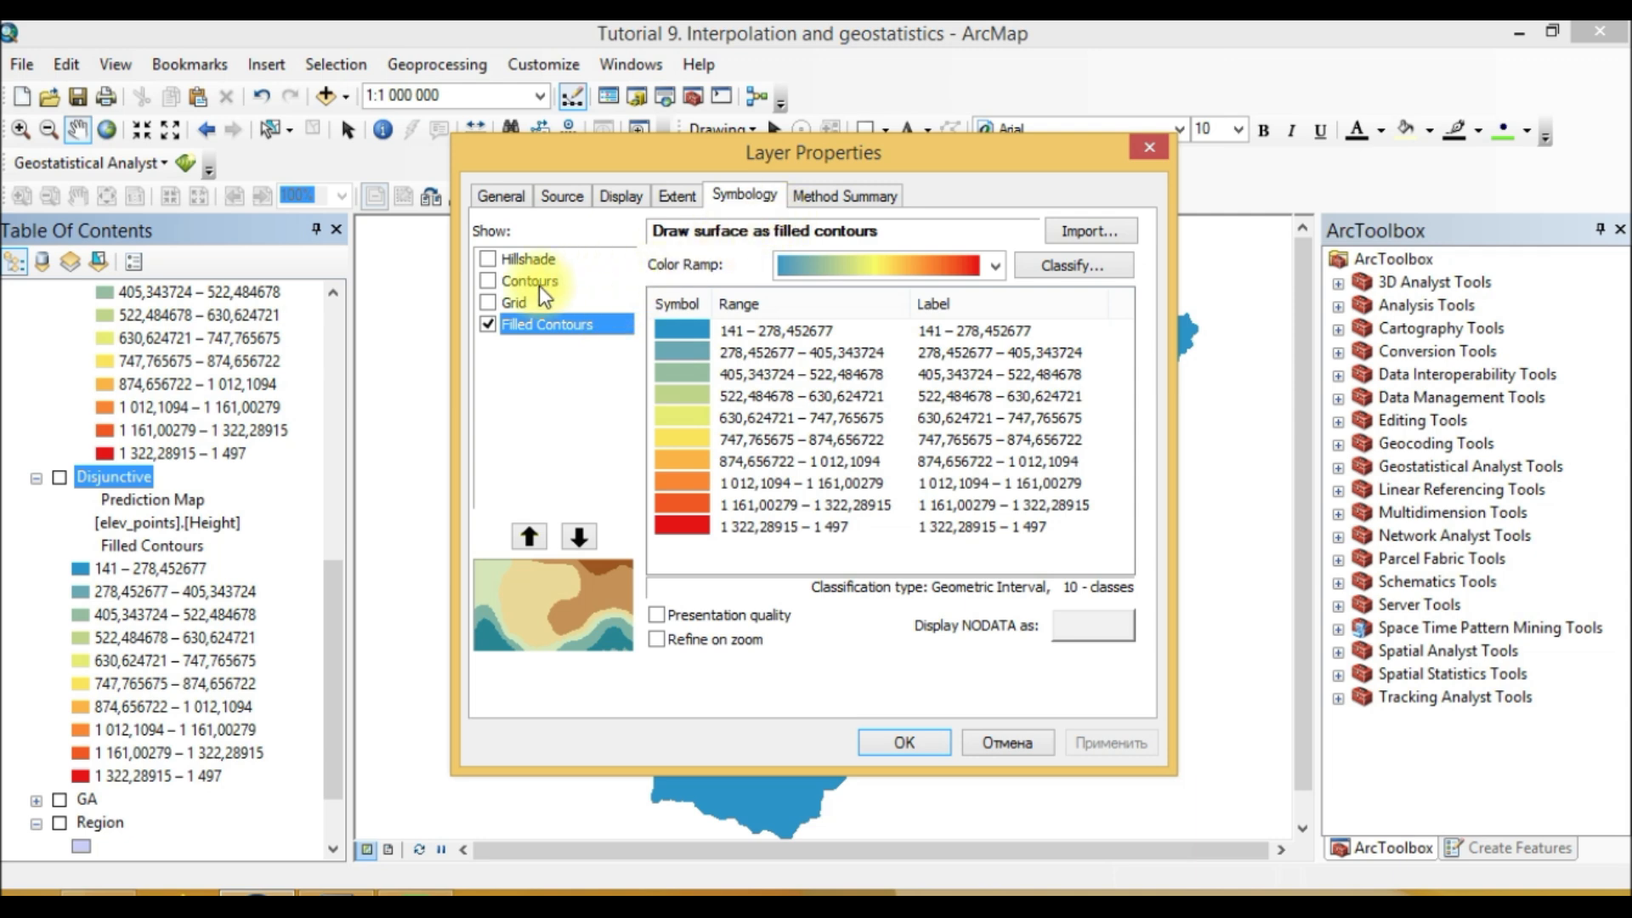
{"action": "left_click", "coordinate": [523, 304]}
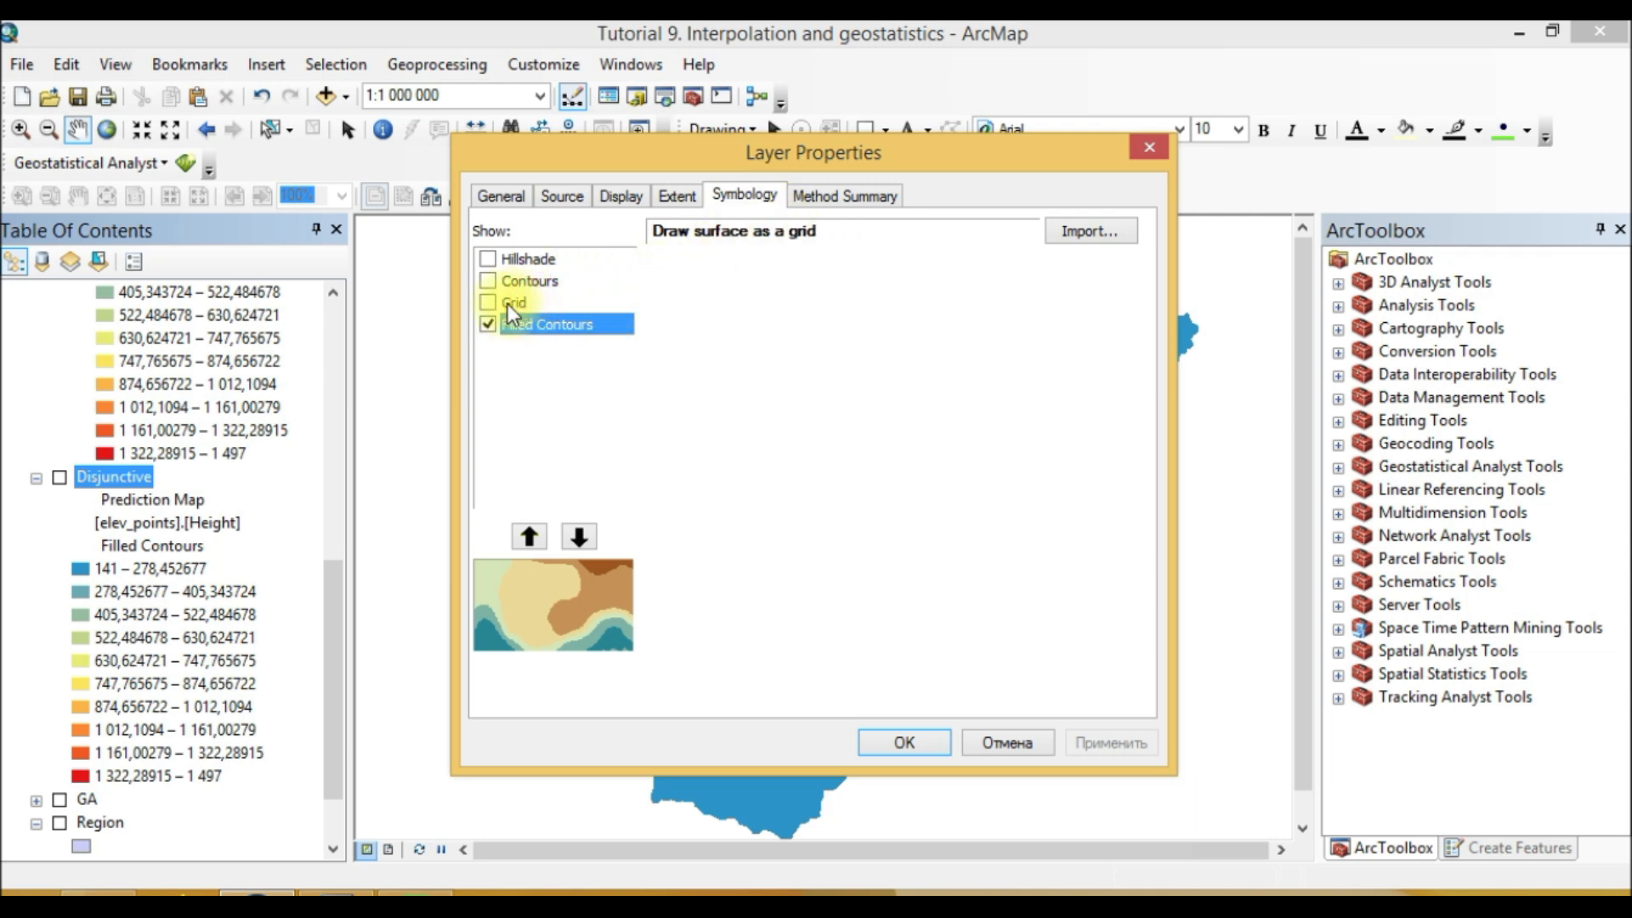
{"action": "left_click", "coordinate": [845, 198]}
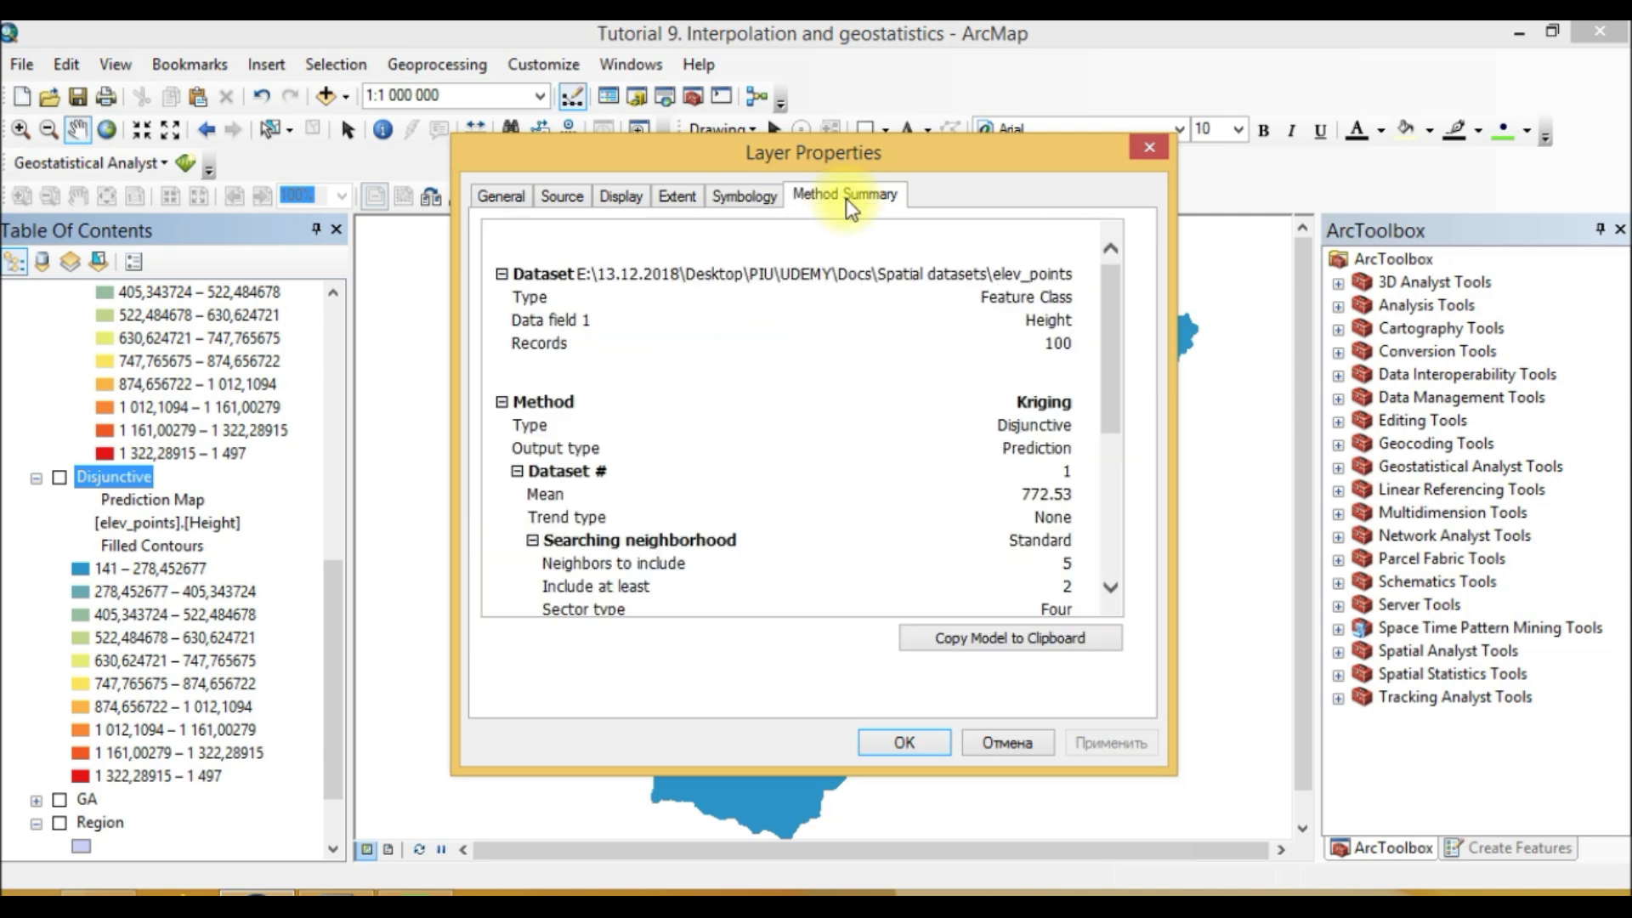
{"action": "left_click_drag", "start_coordinate": [1098, 342], "coordinate": [1092, 500]}
{"action": "left_click", "coordinate": [828, 500]}
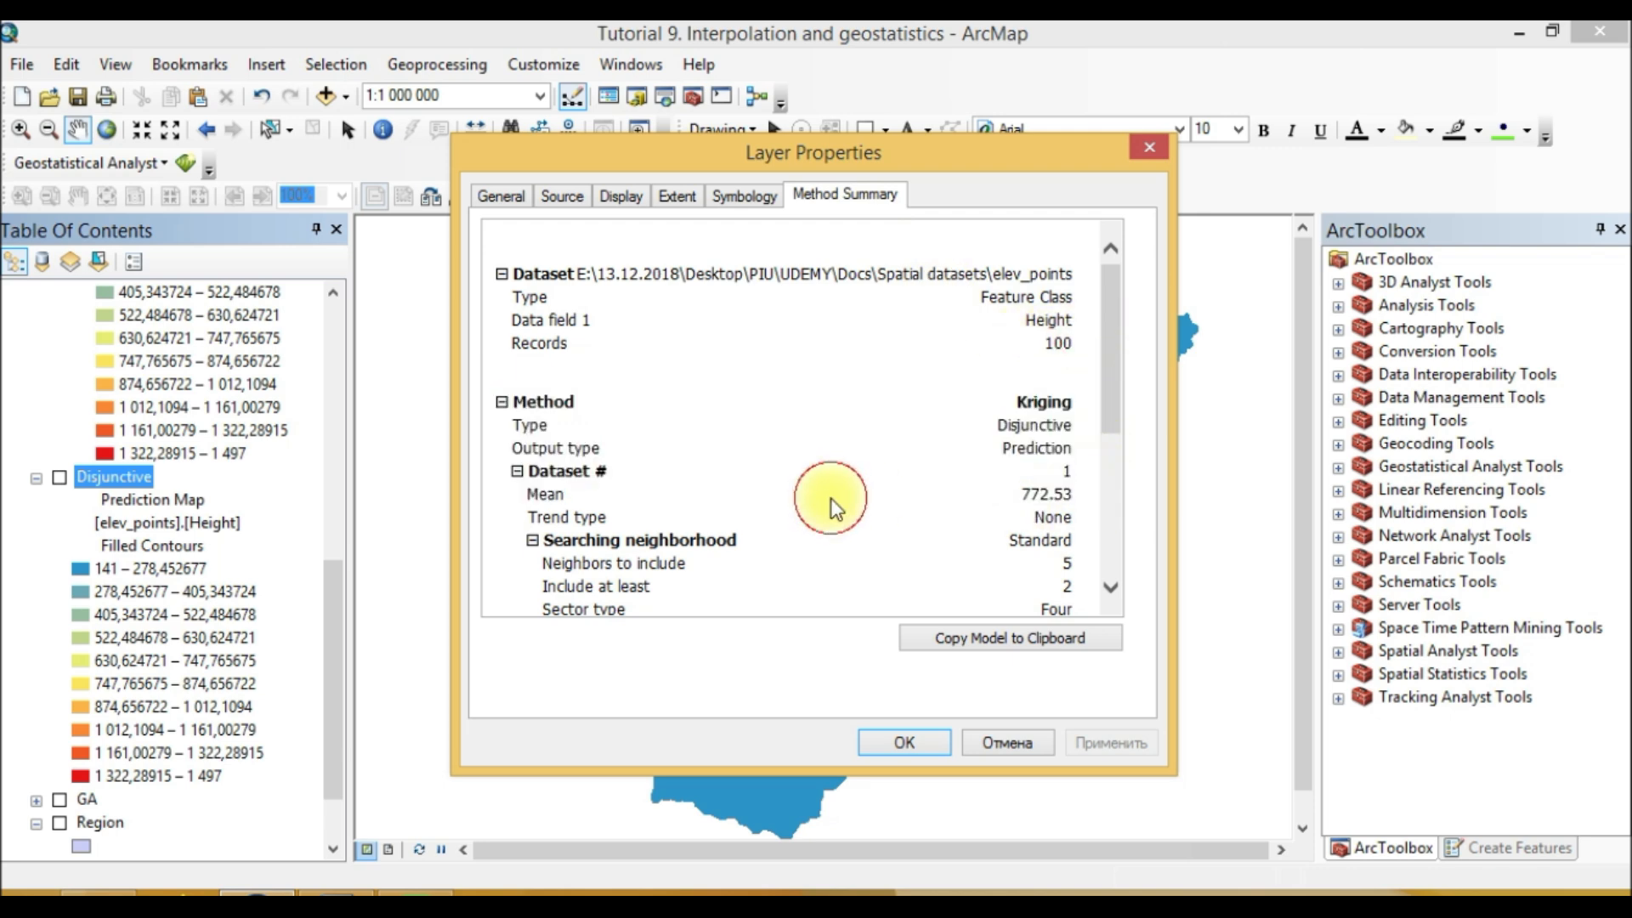
{"action": "double_click", "coordinate": [1028, 497]}
{"action": "left_click_drag", "start_coordinate": [1117, 399], "coordinate": [1094, 537]}
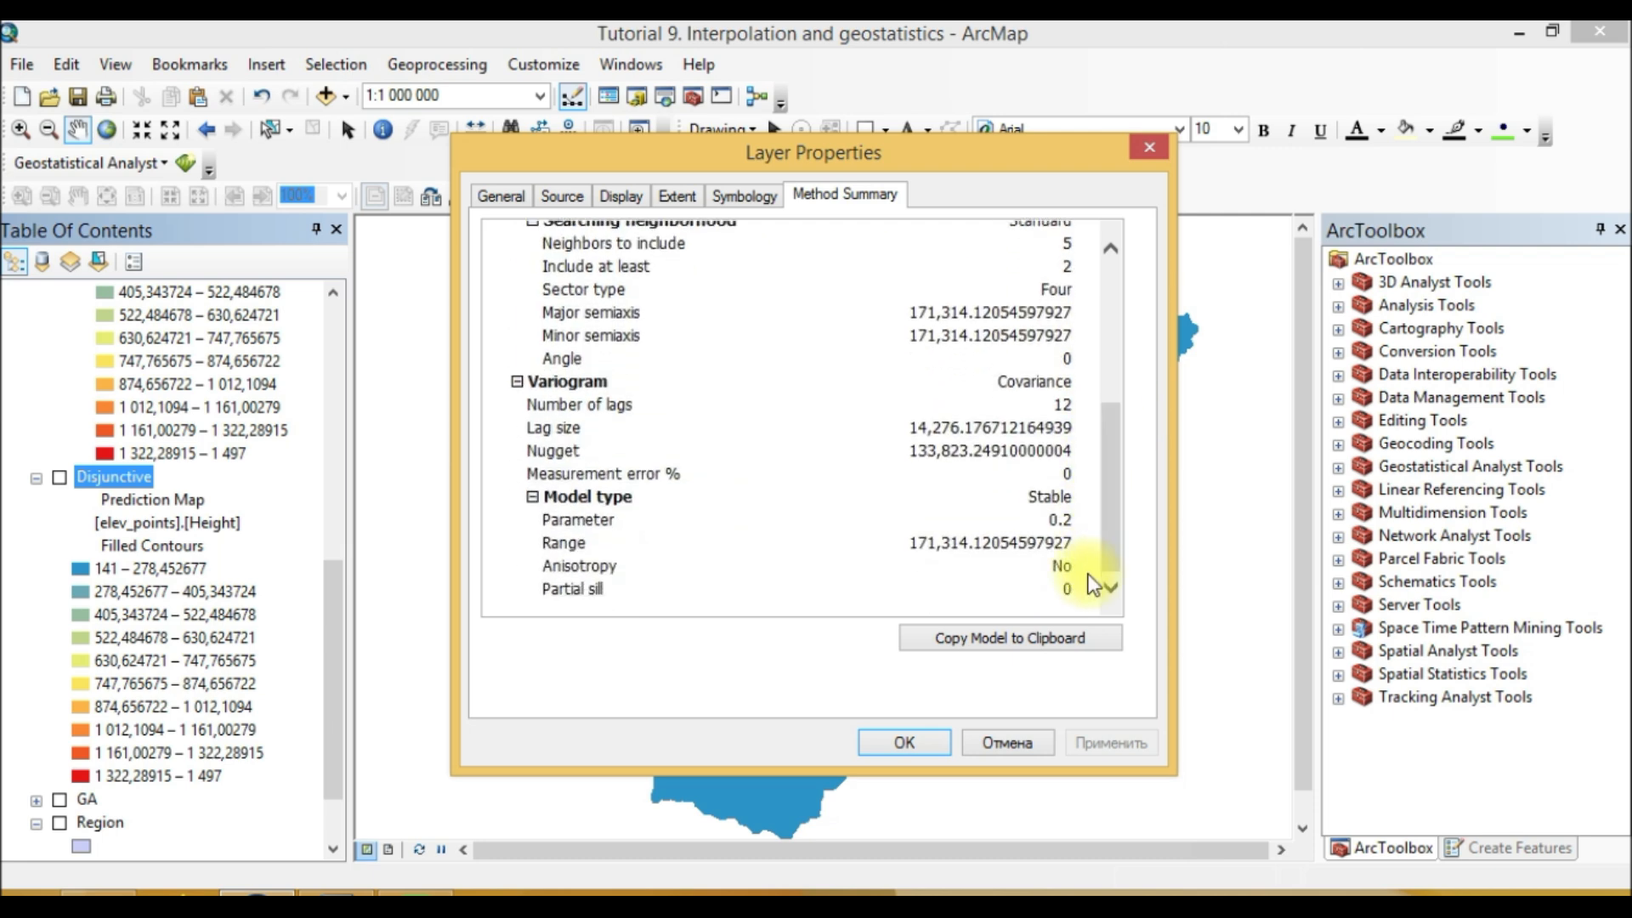
{"action": "left_click", "coordinate": [1144, 153]}
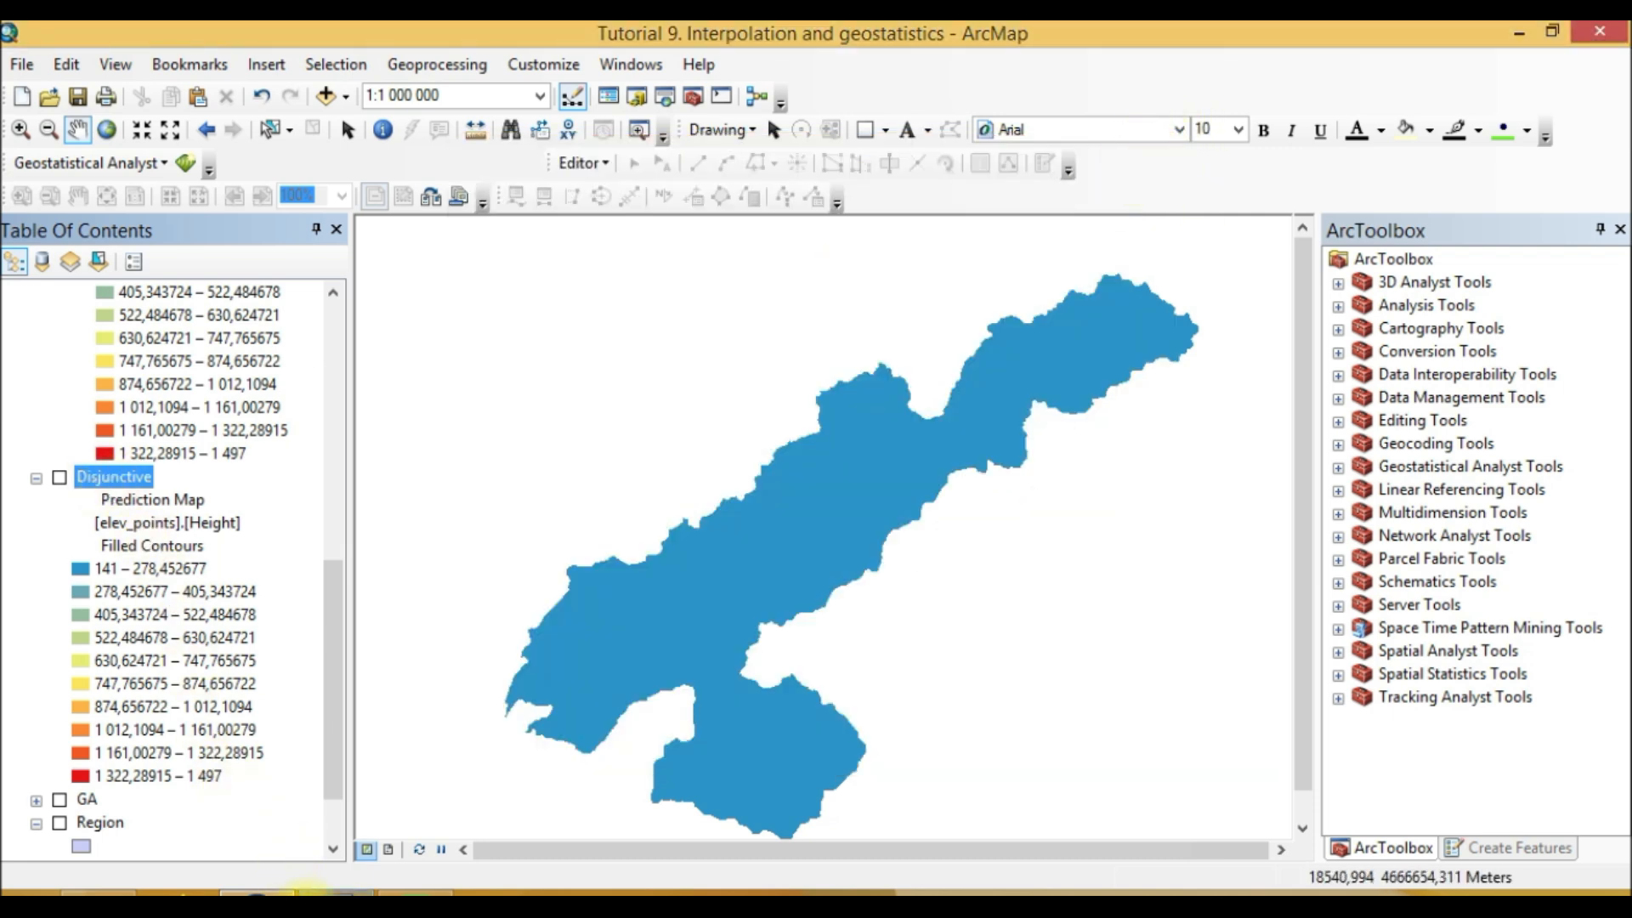
Step: Open the Disjunctive layer's method properties and step through to the cross-validation prediction errors
{"action": "left_click", "coordinate": [336, 892]}
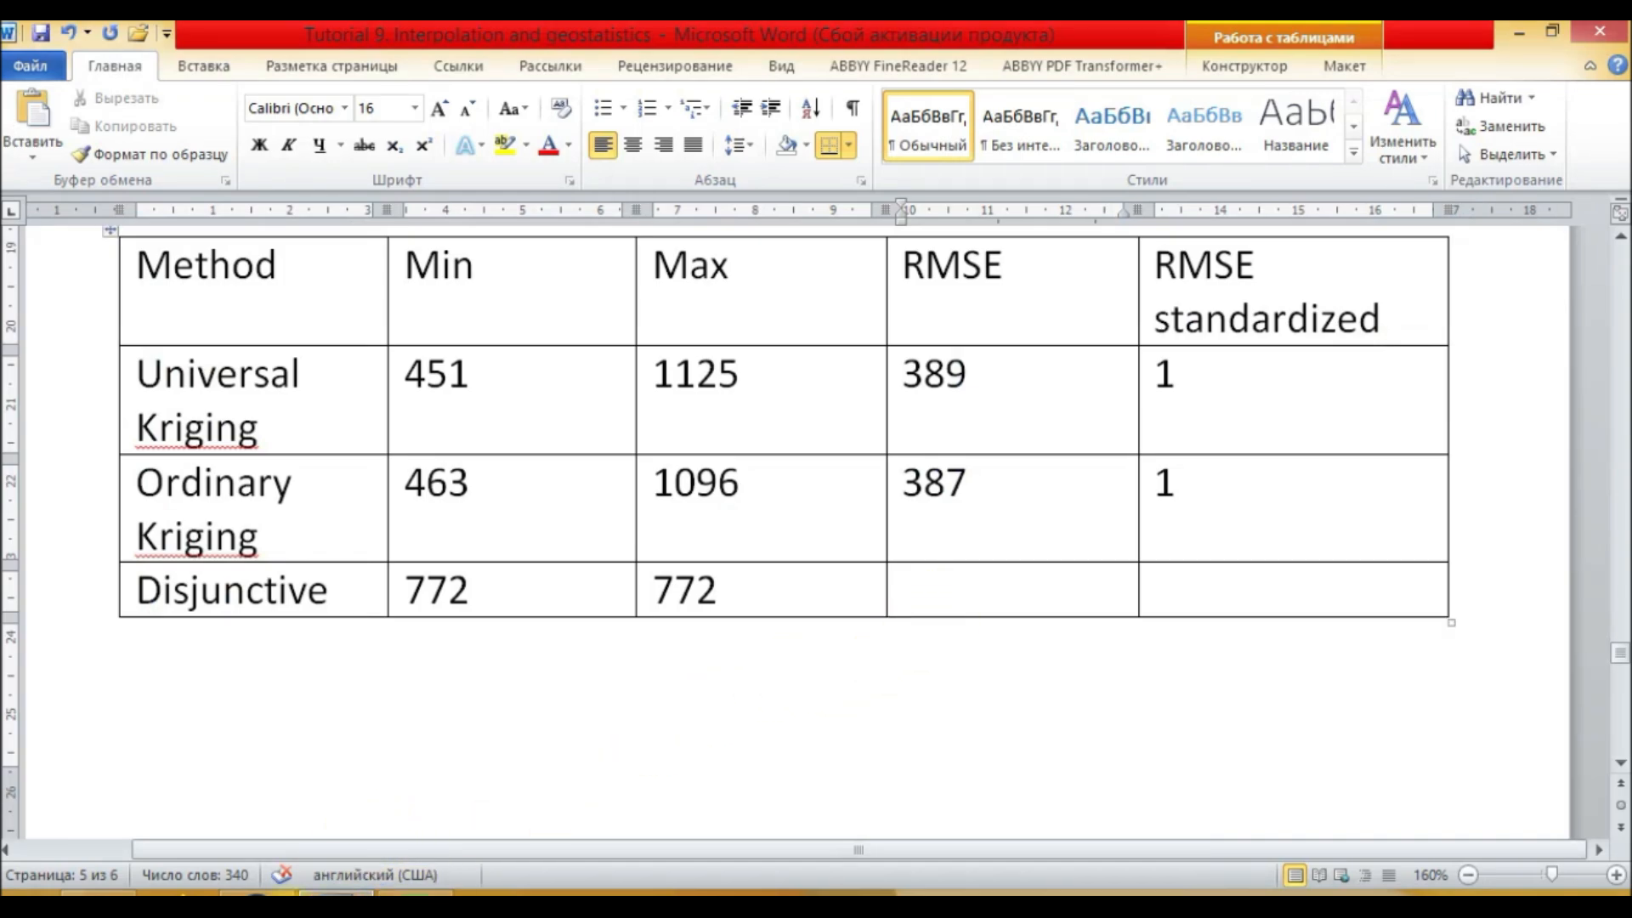
{"action": "left_click", "coordinate": [258, 893]}
{"action": "scroll", "coordinate": [116, 522], "scroll_direction": "up", "scroll_amount": 2}
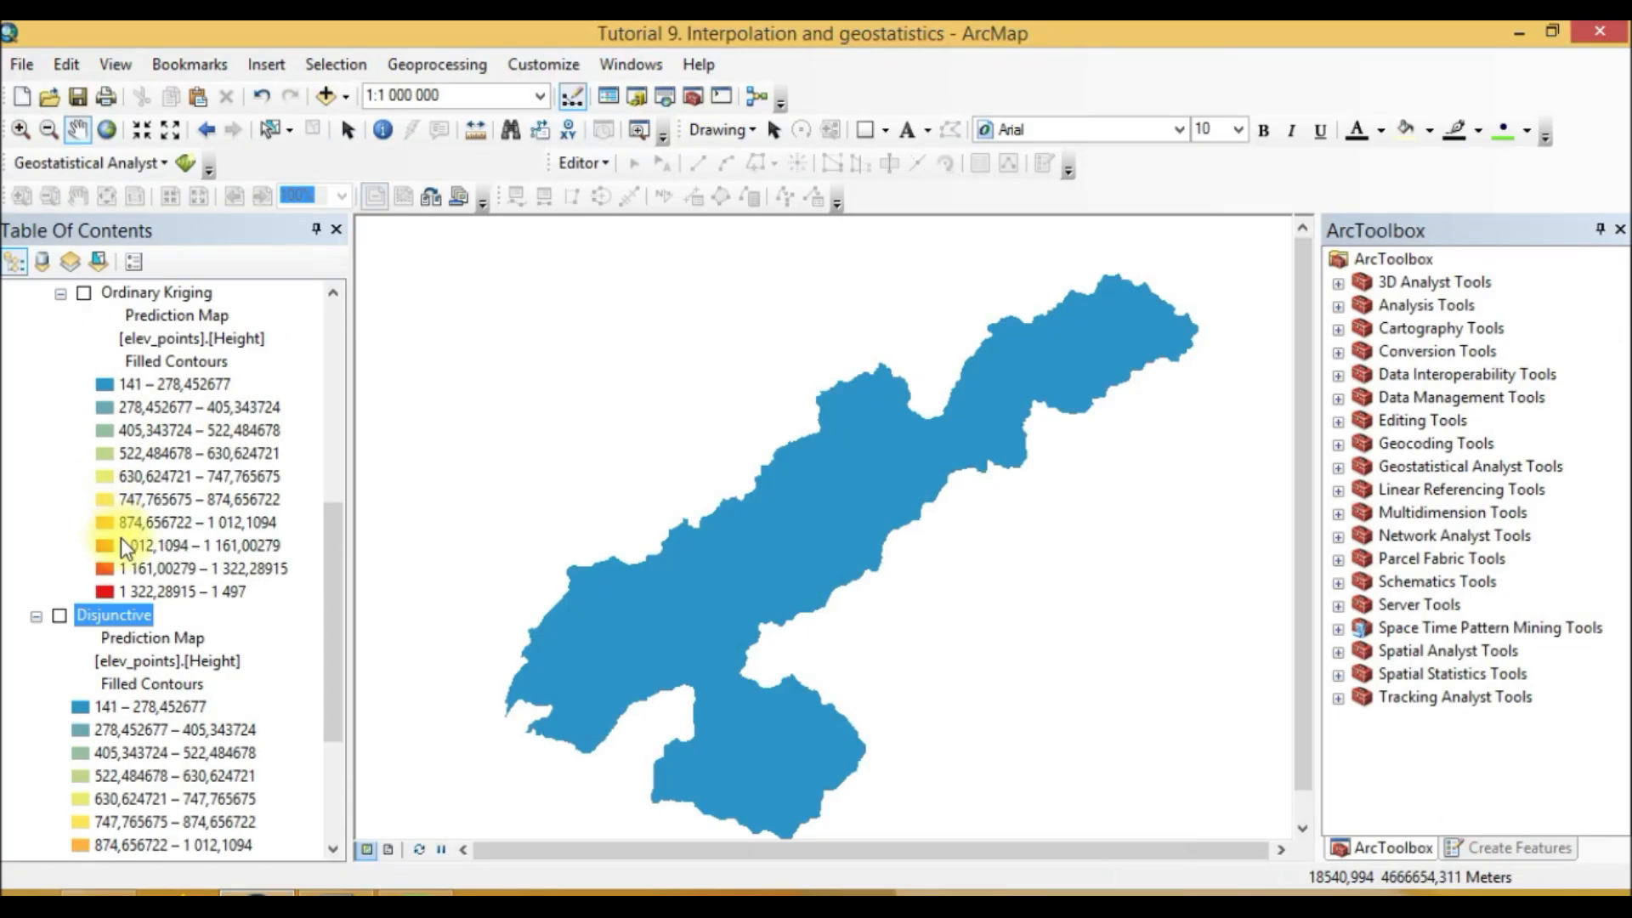
{"action": "right_click", "coordinate": [130, 614]}
{"action": "left_click", "coordinate": [290, 577]}
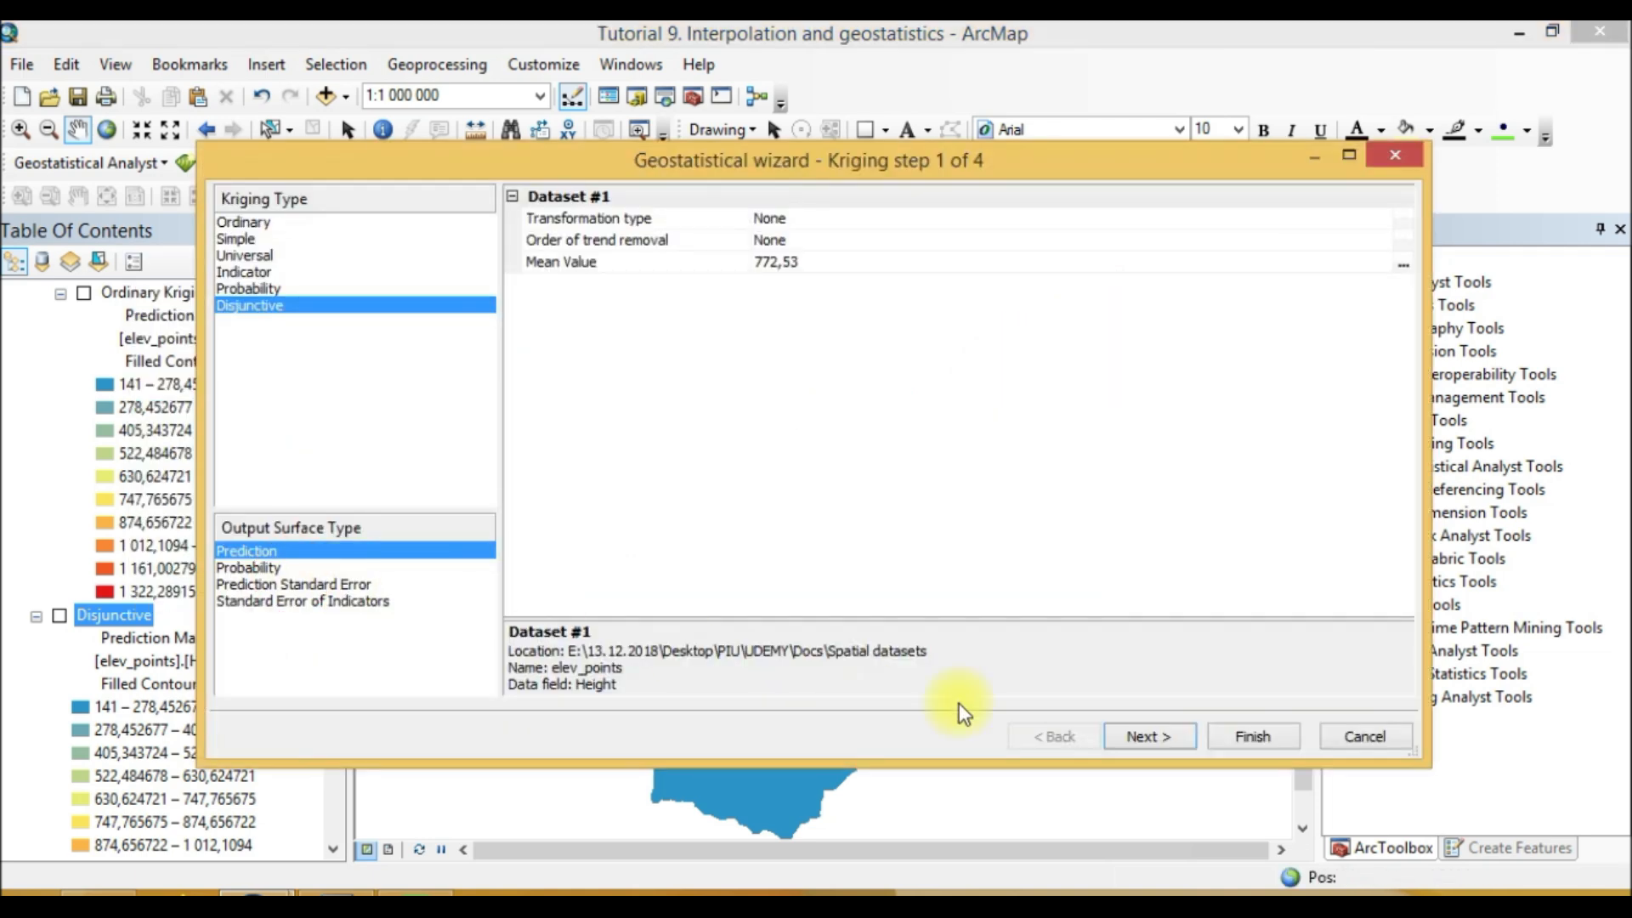
{"action": "left_click", "coordinate": [1155, 733]}
{"action": "left_click", "coordinate": [1153, 731]}
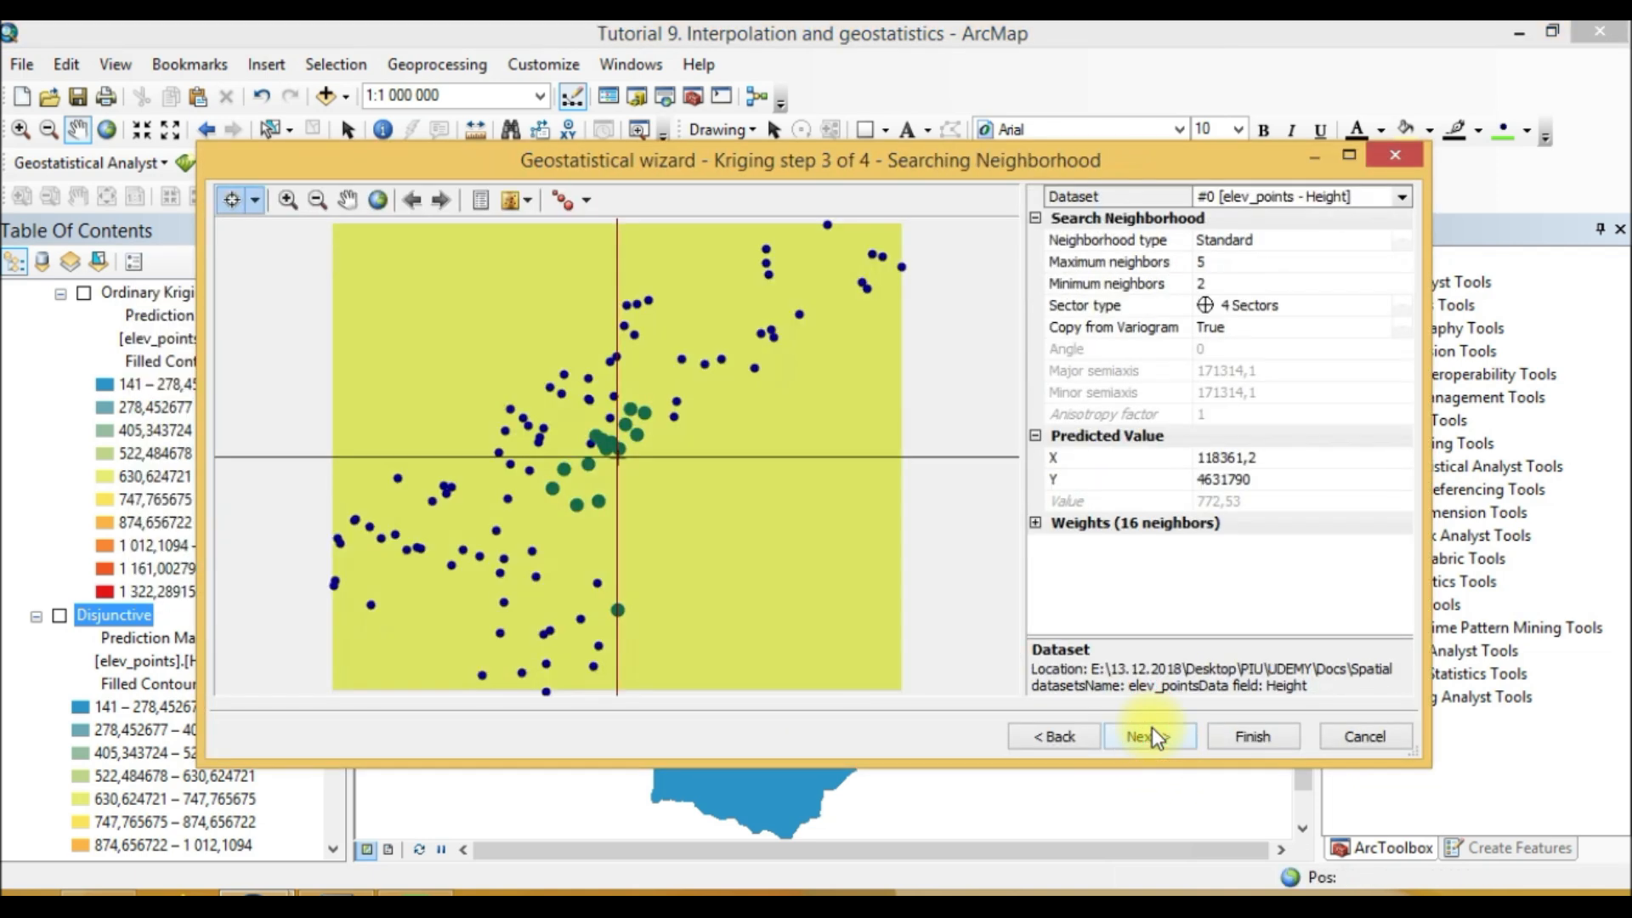
{"action": "left_click", "coordinate": [1153, 733]}
{"action": "left_click", "coordinate": [1279, 645]}
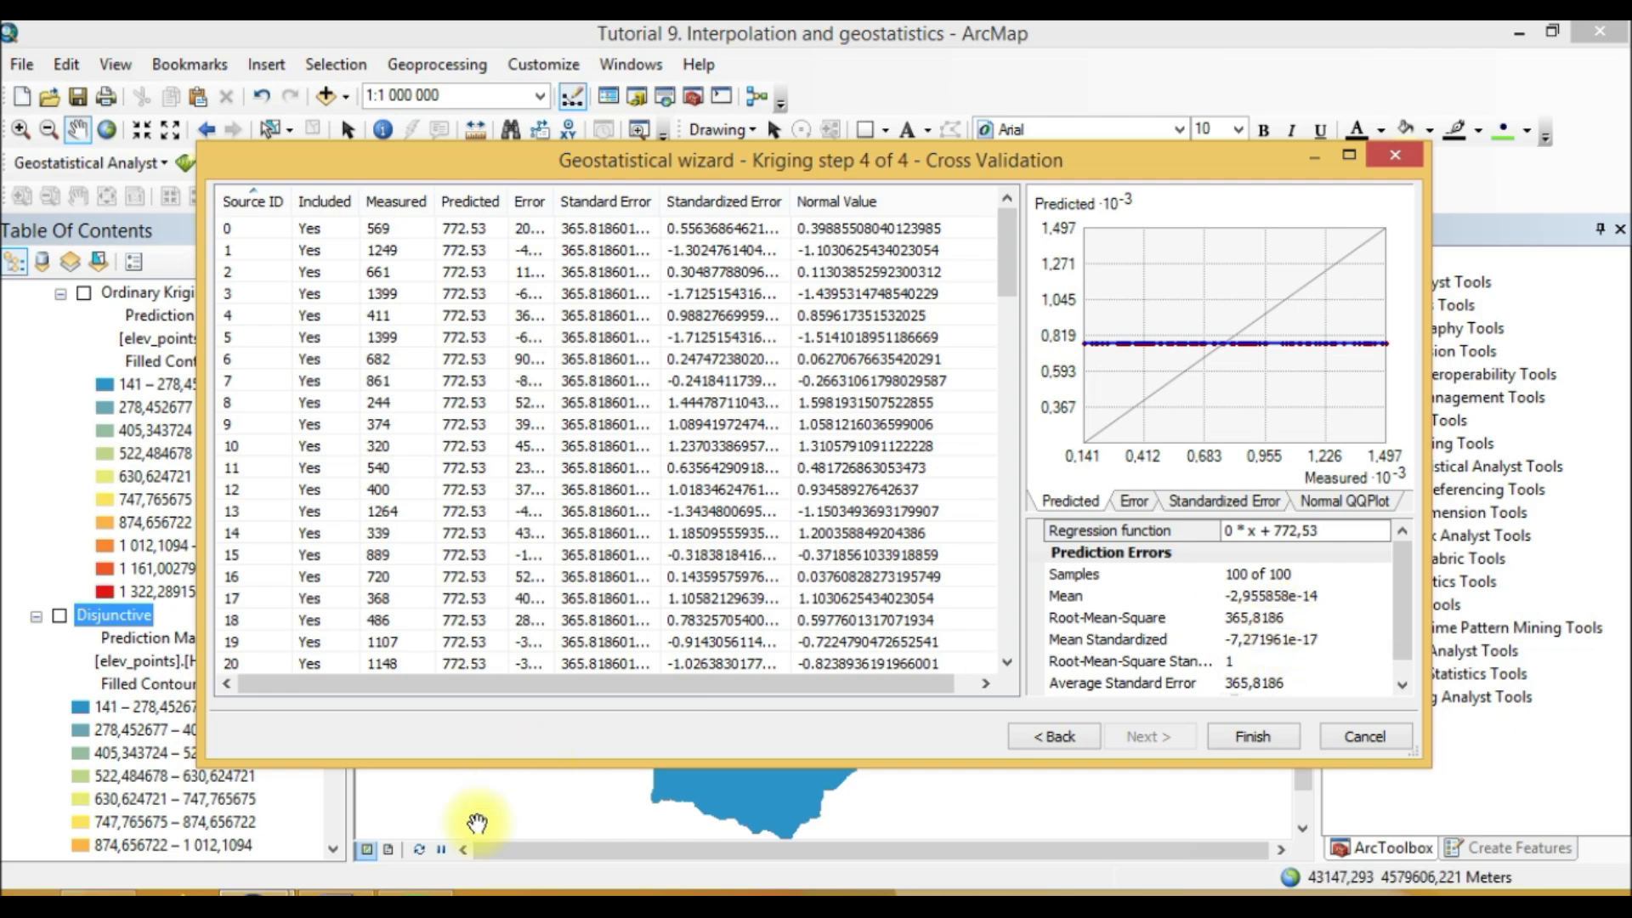
Step: Enter 365 as the Disjunctive RMSE and 0,99 as its standardized RMSE
{"action": "left_click", "coordinate": [337, 892]}
{"action": "type", "text": "365"}
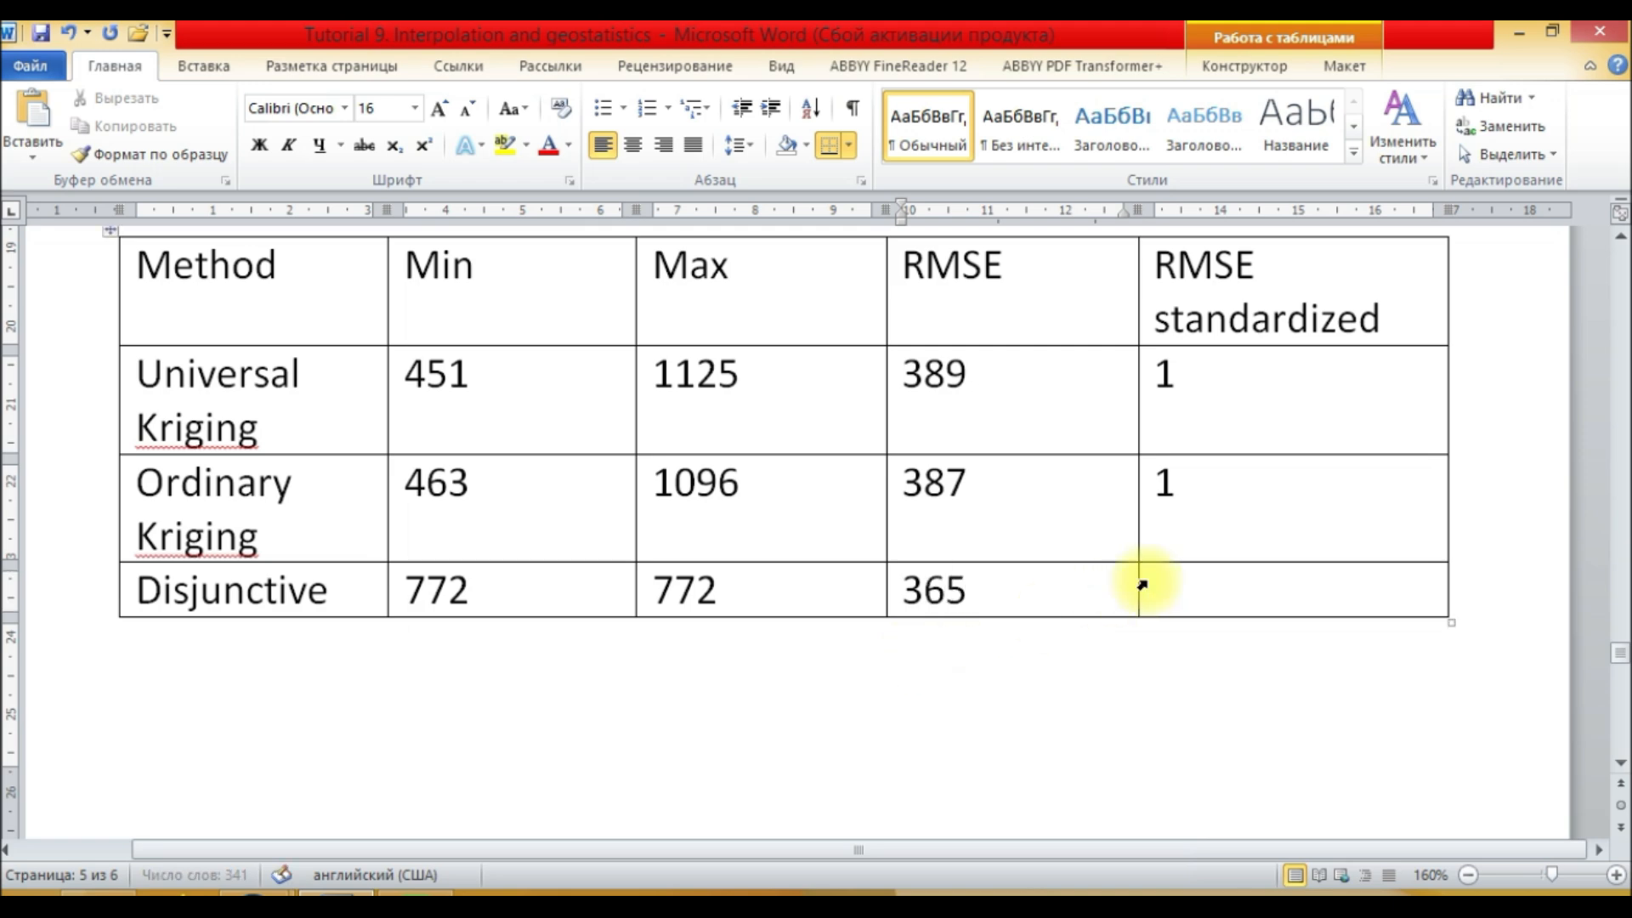
{"action": "mouse_move", "coordinate": [340, 891]}
{"action": "left_click", "coordinate": [548, 782]}
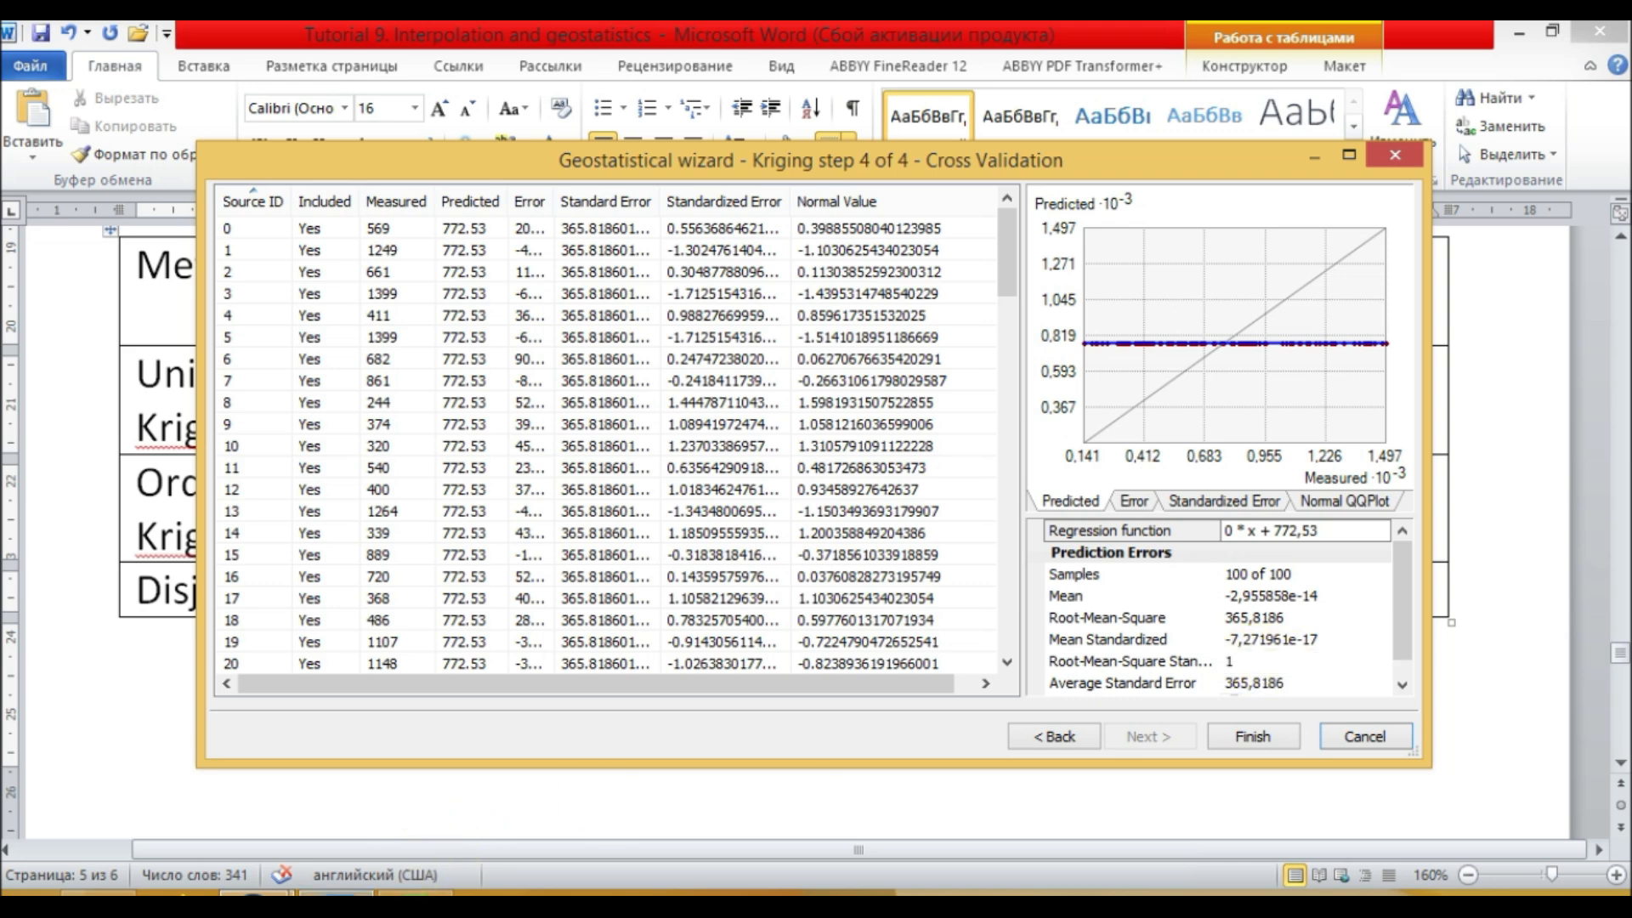
{"action": "left_click", "coordinate": [342, 893]}
{"action": "type", "text": "0,99"}
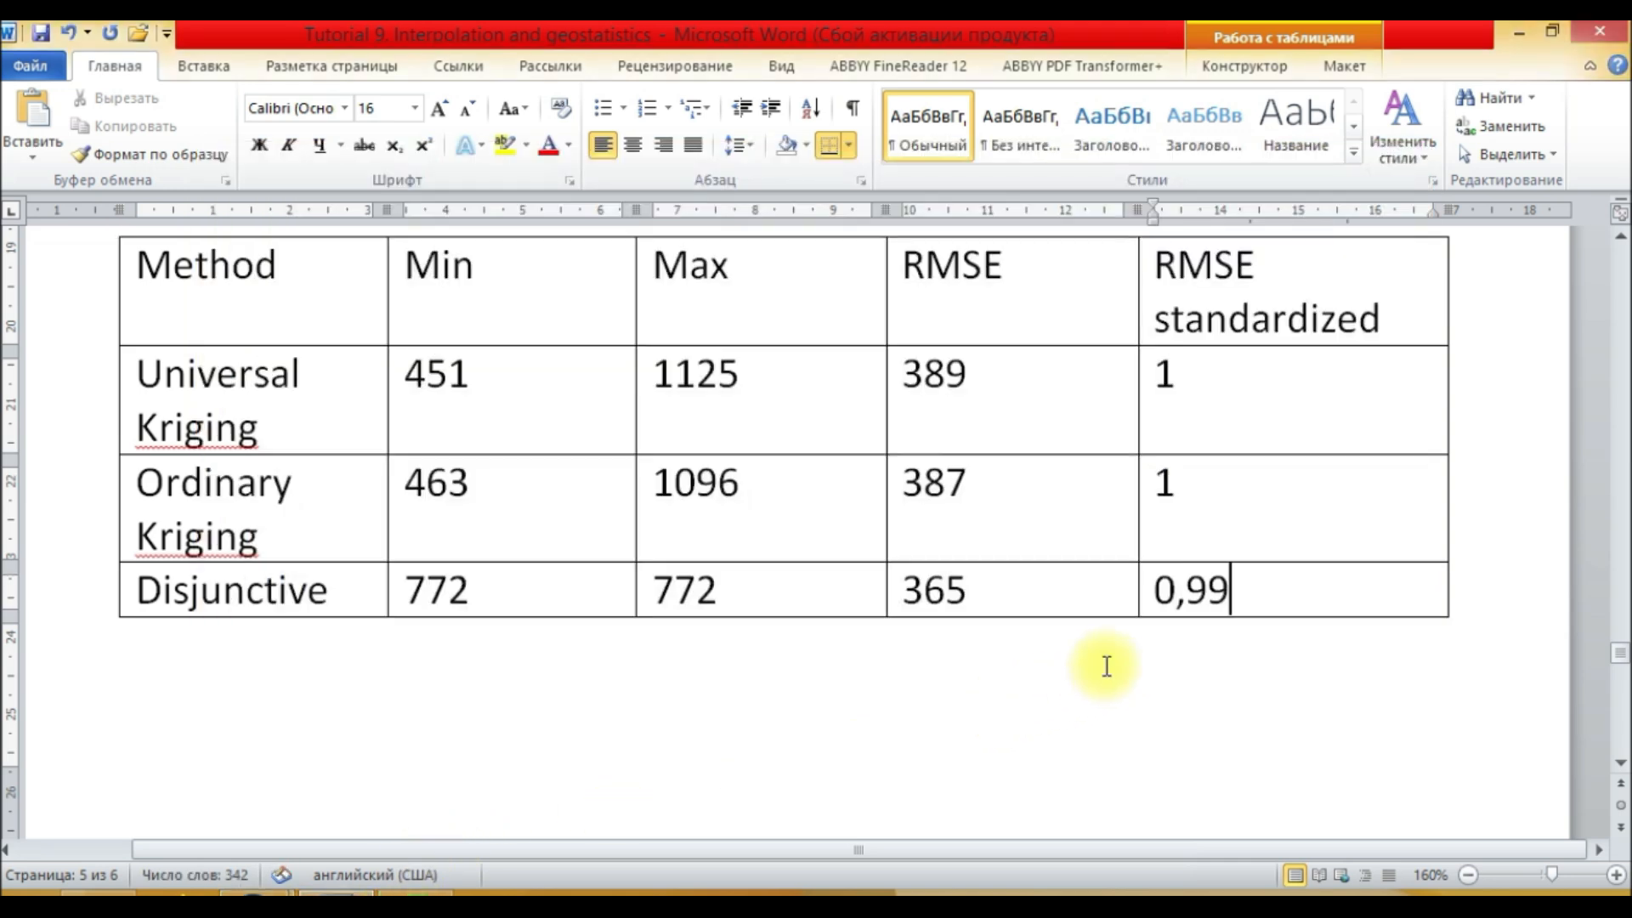
{"action": "scroll", "coordinate": [882, 623], "scroll_direction": "up", "scroll_amount": 1}
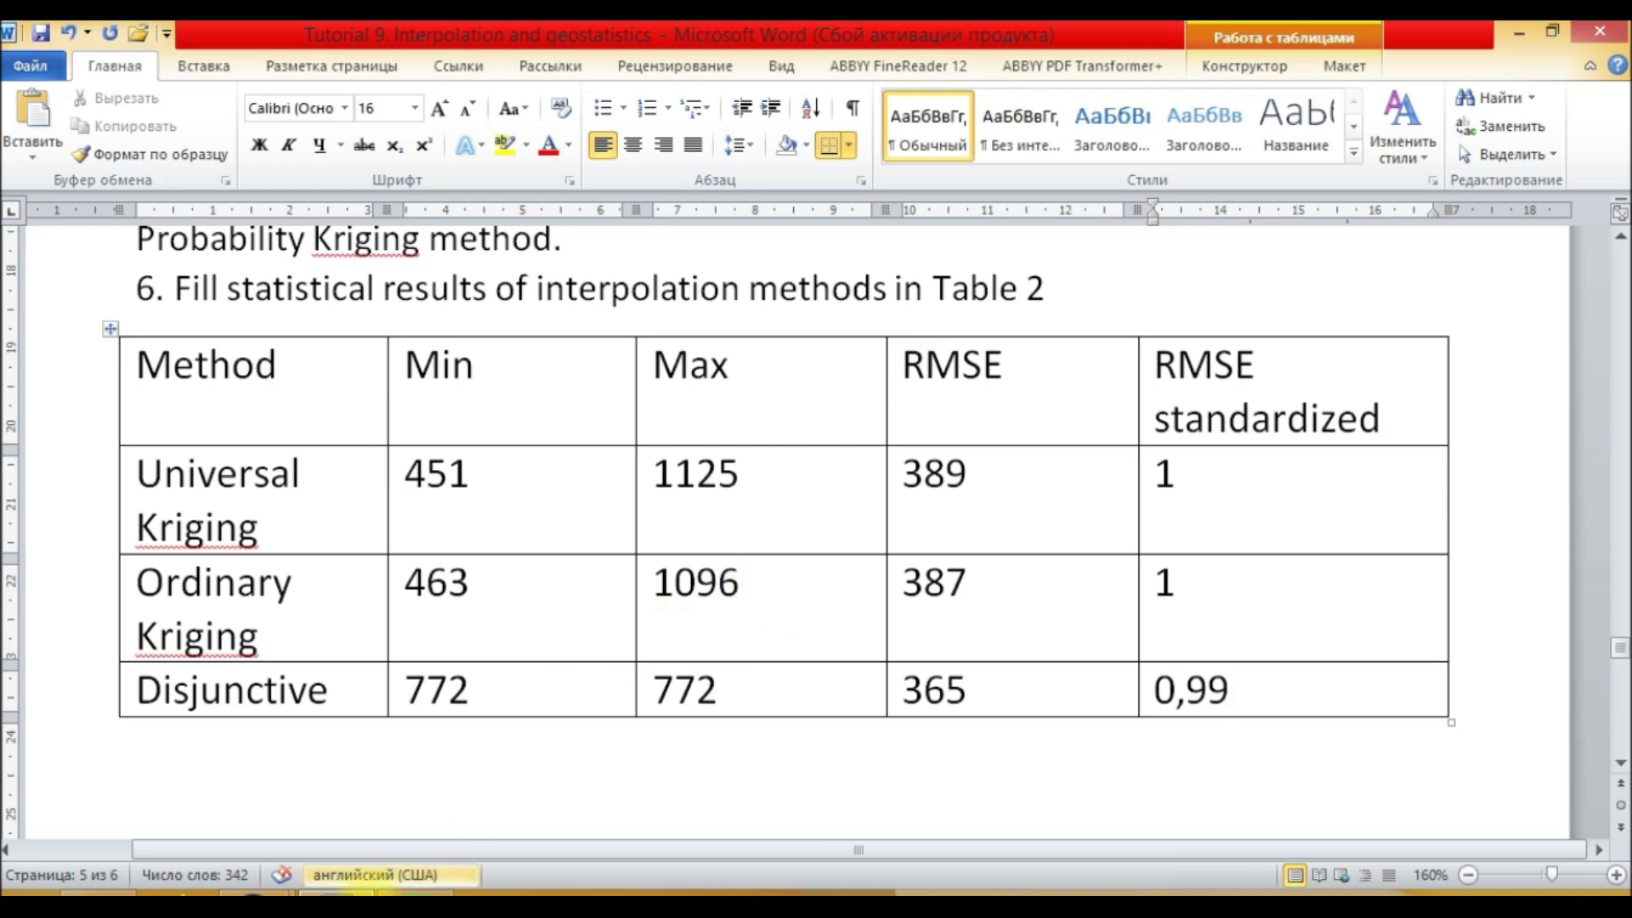
Step: Close the Disjunctive kriging cross-validation wizard shown over the Word table
{"action": "mouse_move", "coordinate": [255, 893]}
{"action": "left_click", "coordinate": [478, 793]}
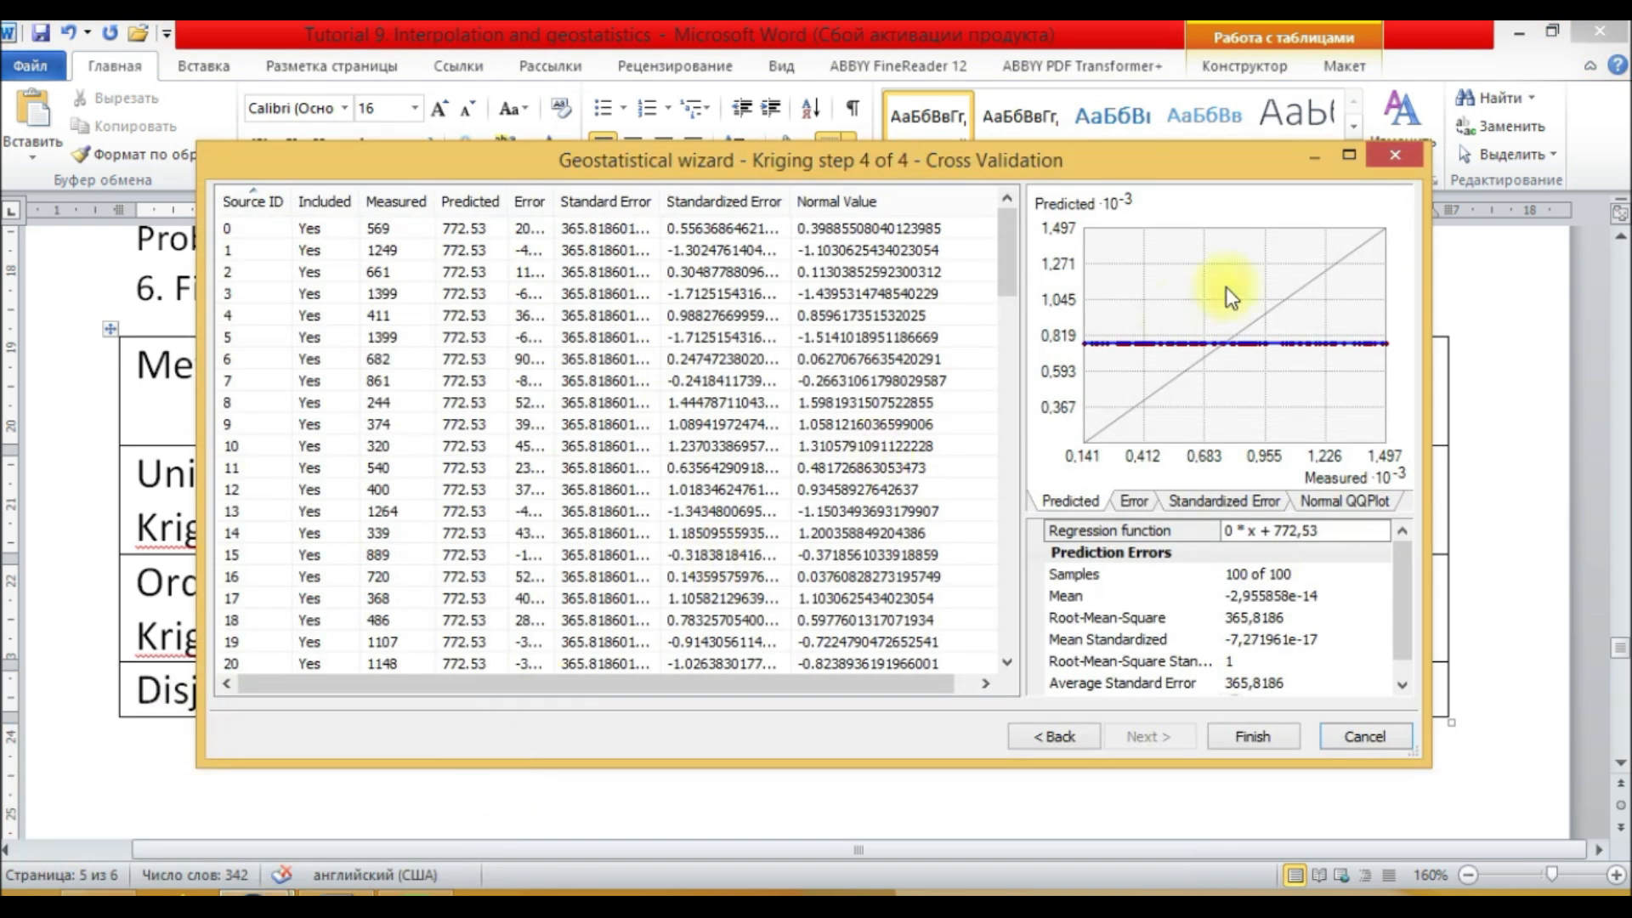
{"action": "left_click", "coordinate": [1398, 165]}
Step: Remove the Disjunctive geostatistical layer from the table of contents in ArcMap
{"action": "left_click", "coordinate": [255, 892]}
{"action": "scroll", "coordinate": [67, 712], "scroll_direction": "up", "scroll_amount": 1}
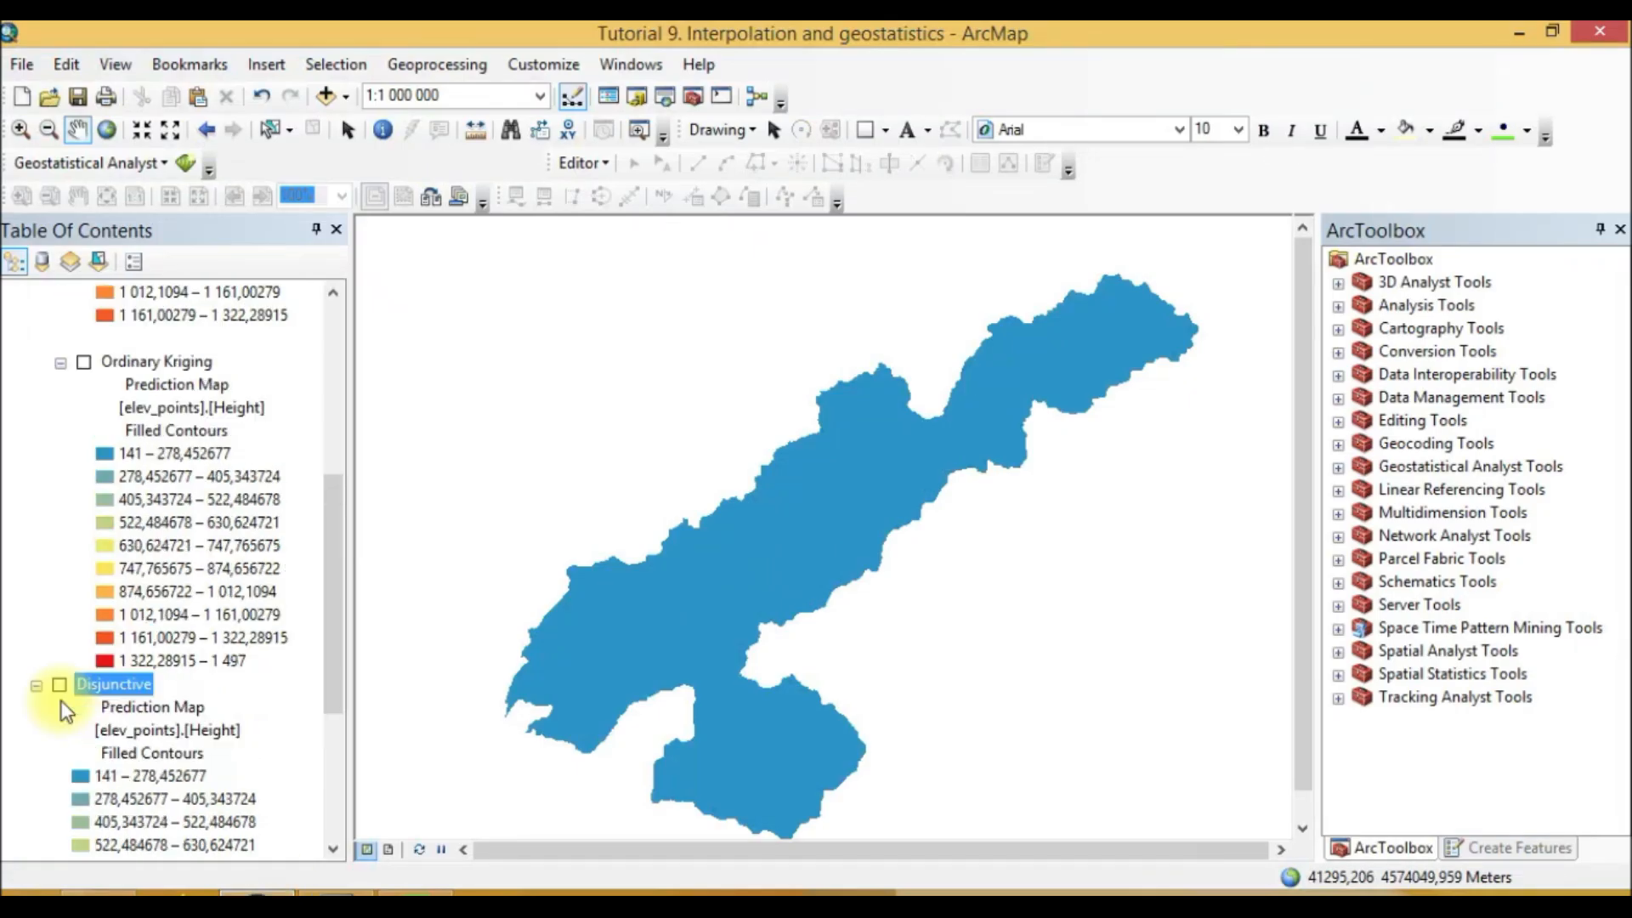
{"action": "scroll", "coordinate": [66, 712], "scroll_direction": "up", "scroll_amount": 7}
{"action": "left_click", "coordinate": [36, 431]}
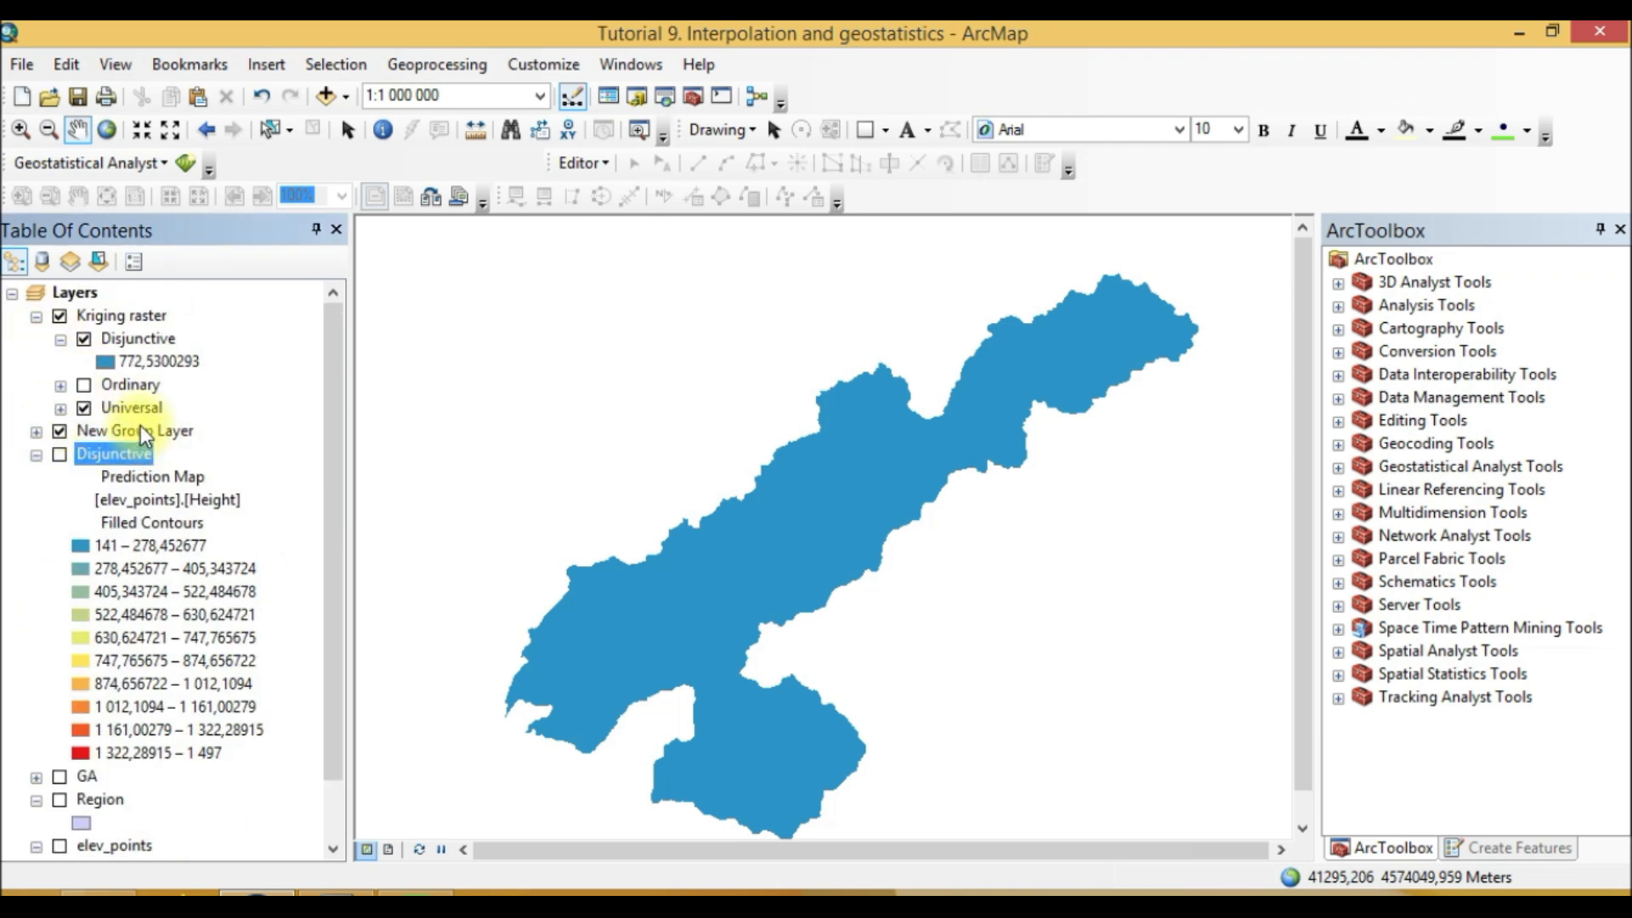
{"action": "left_click", "coordinate": [141, 431]}
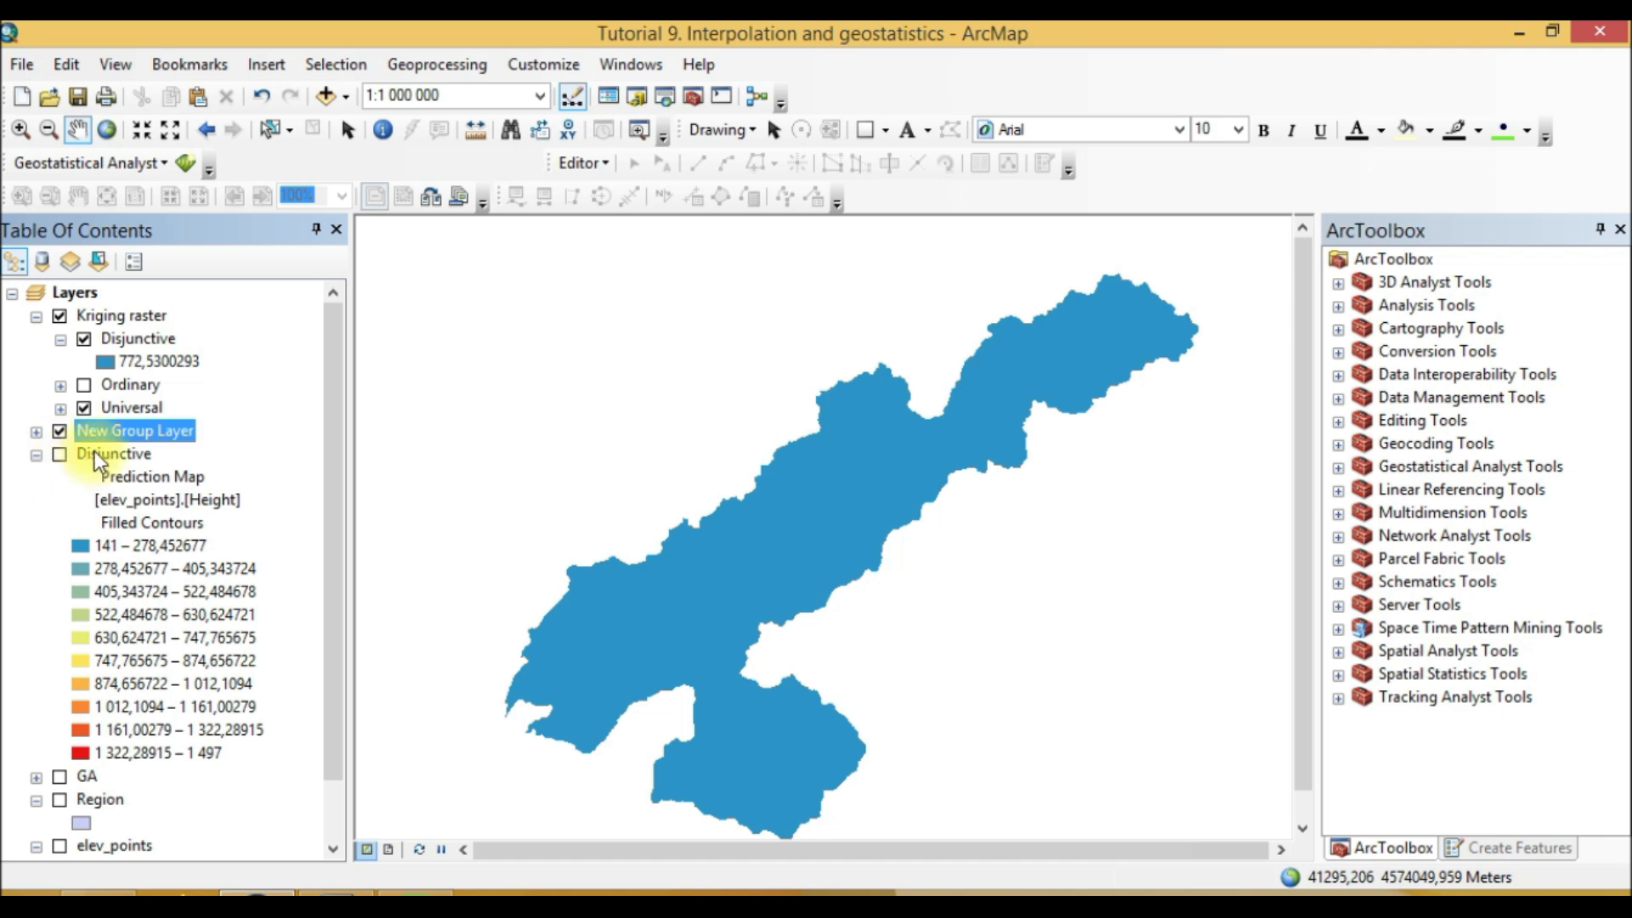
{"action": "right_click", "coordinate": [95, 450]}
{"action": "left_click", "coordinate": [172, 493]}
Step: Rename the new group layer as Cokriging
{"action": "left_click", "coordinate": [117, 439]}
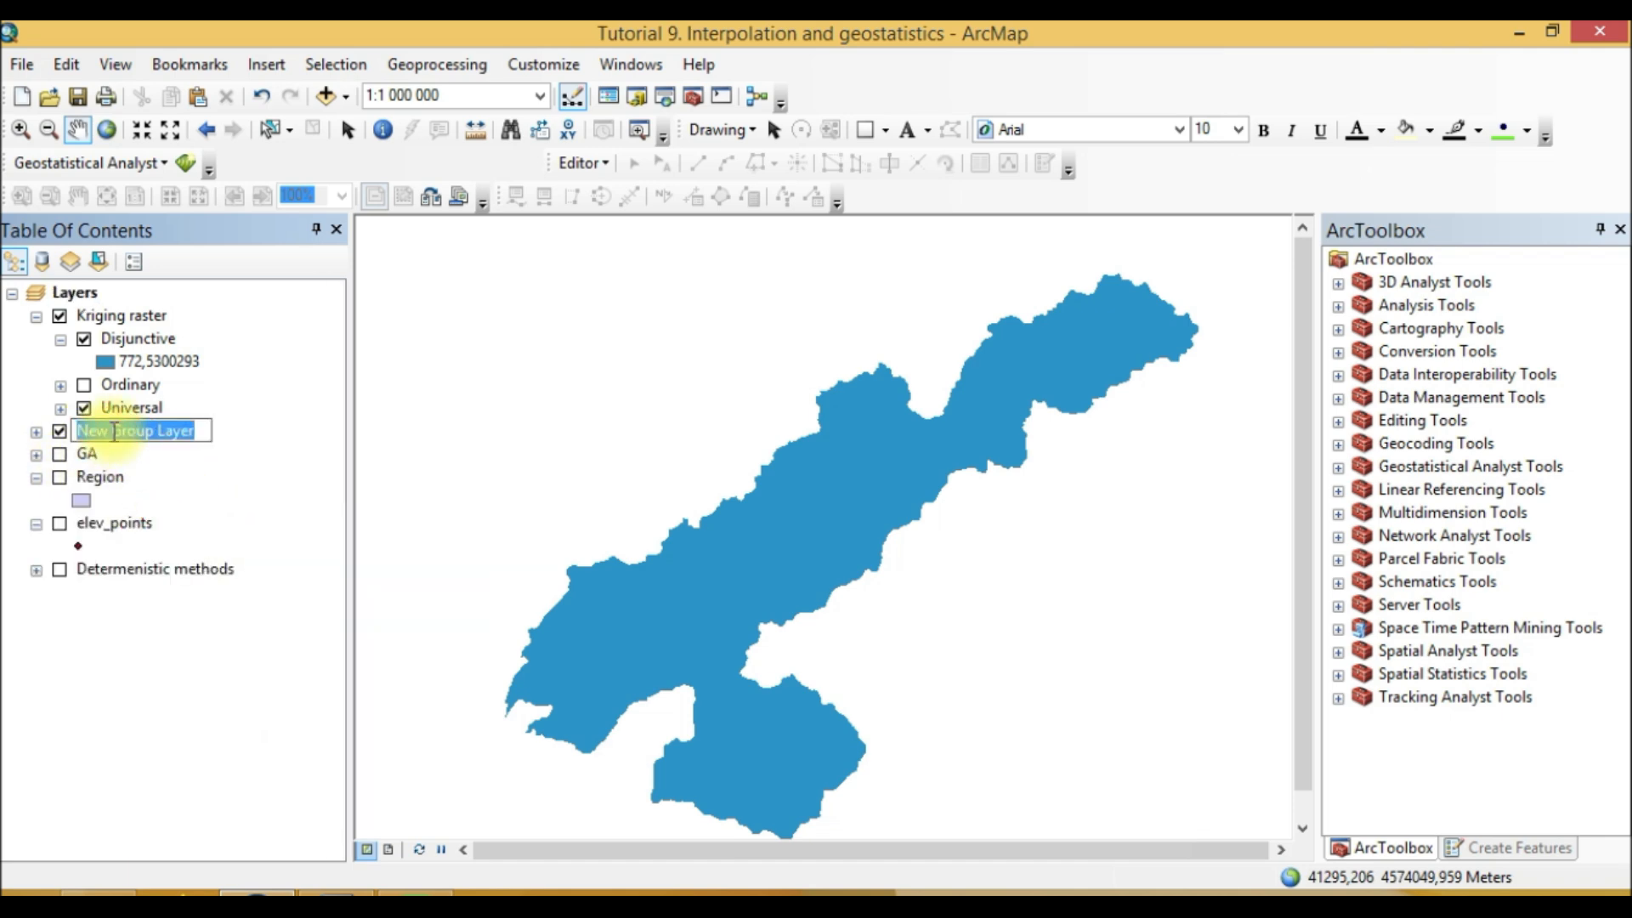
{"action": "type", "text": "Cokriging"}
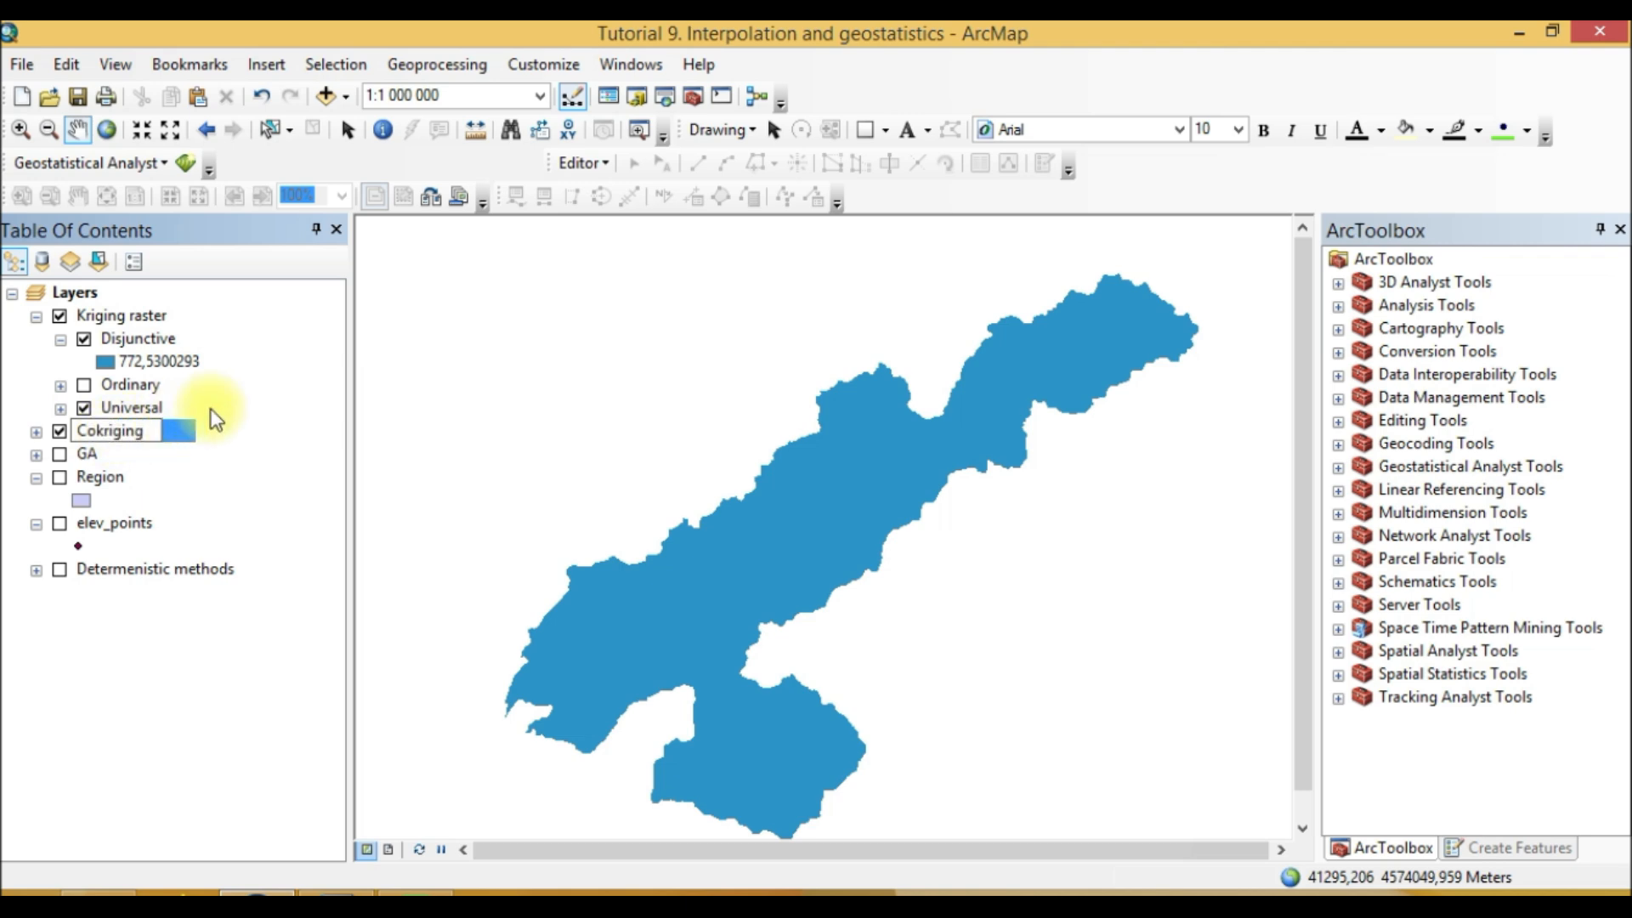
{"action": "key", "text": "Return"}
Step: Open the Geostatistical Analyst Help and scroll through its quick tour of the analyst tools, then close it
{"action": "left_click", "coordinate": [126, 320]}
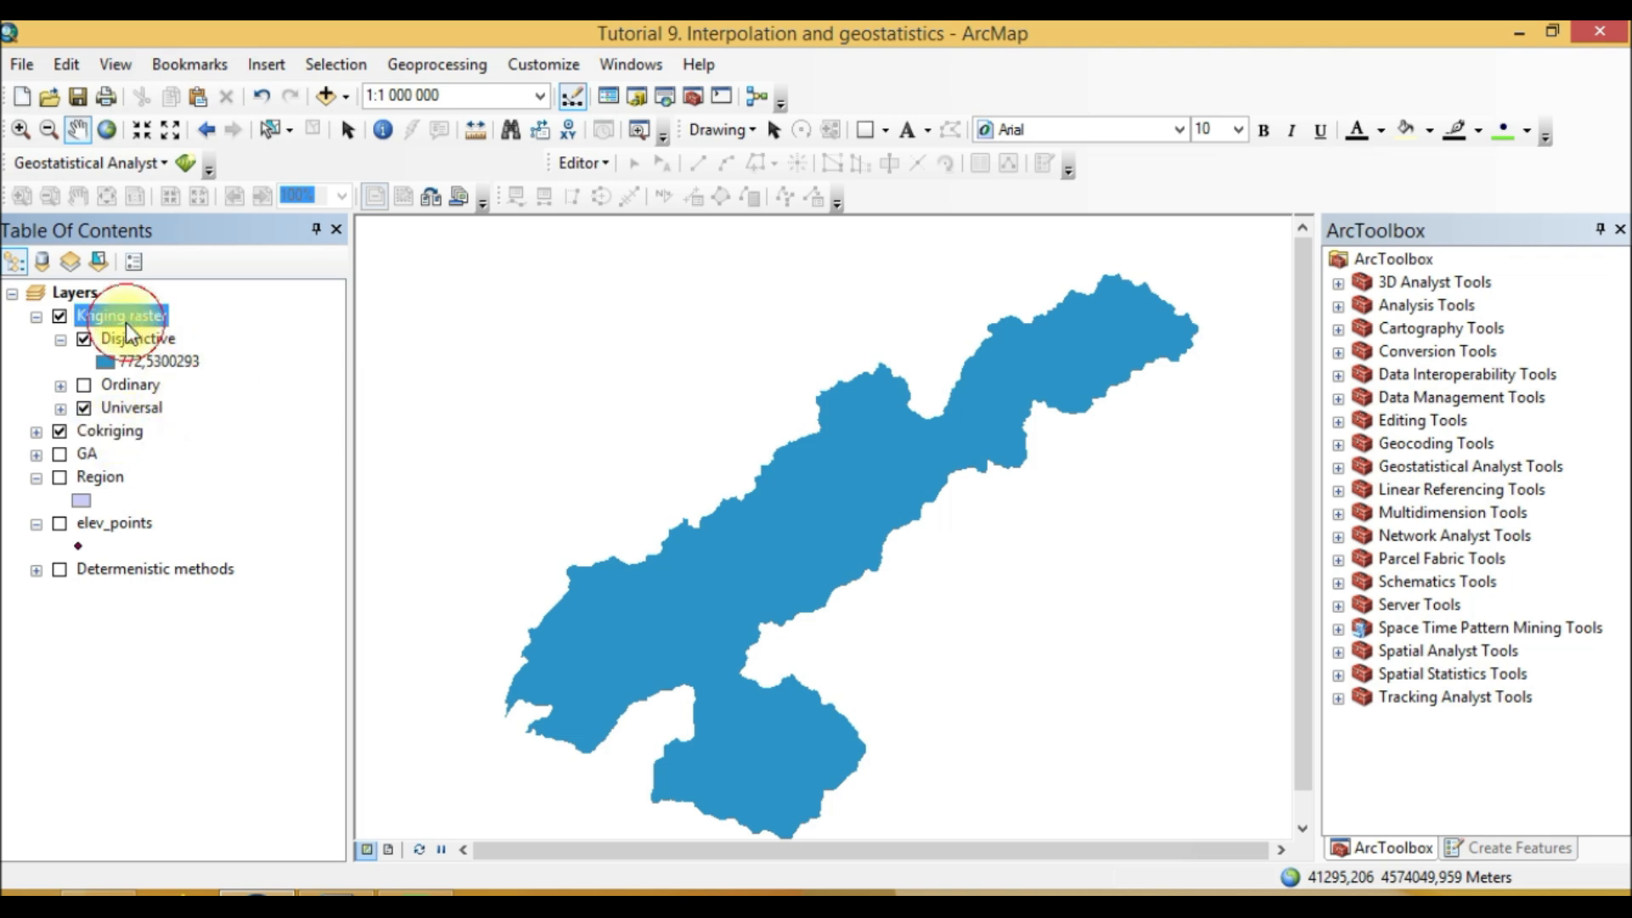
{"action": "left_click", "coordinate": [167, 163]}
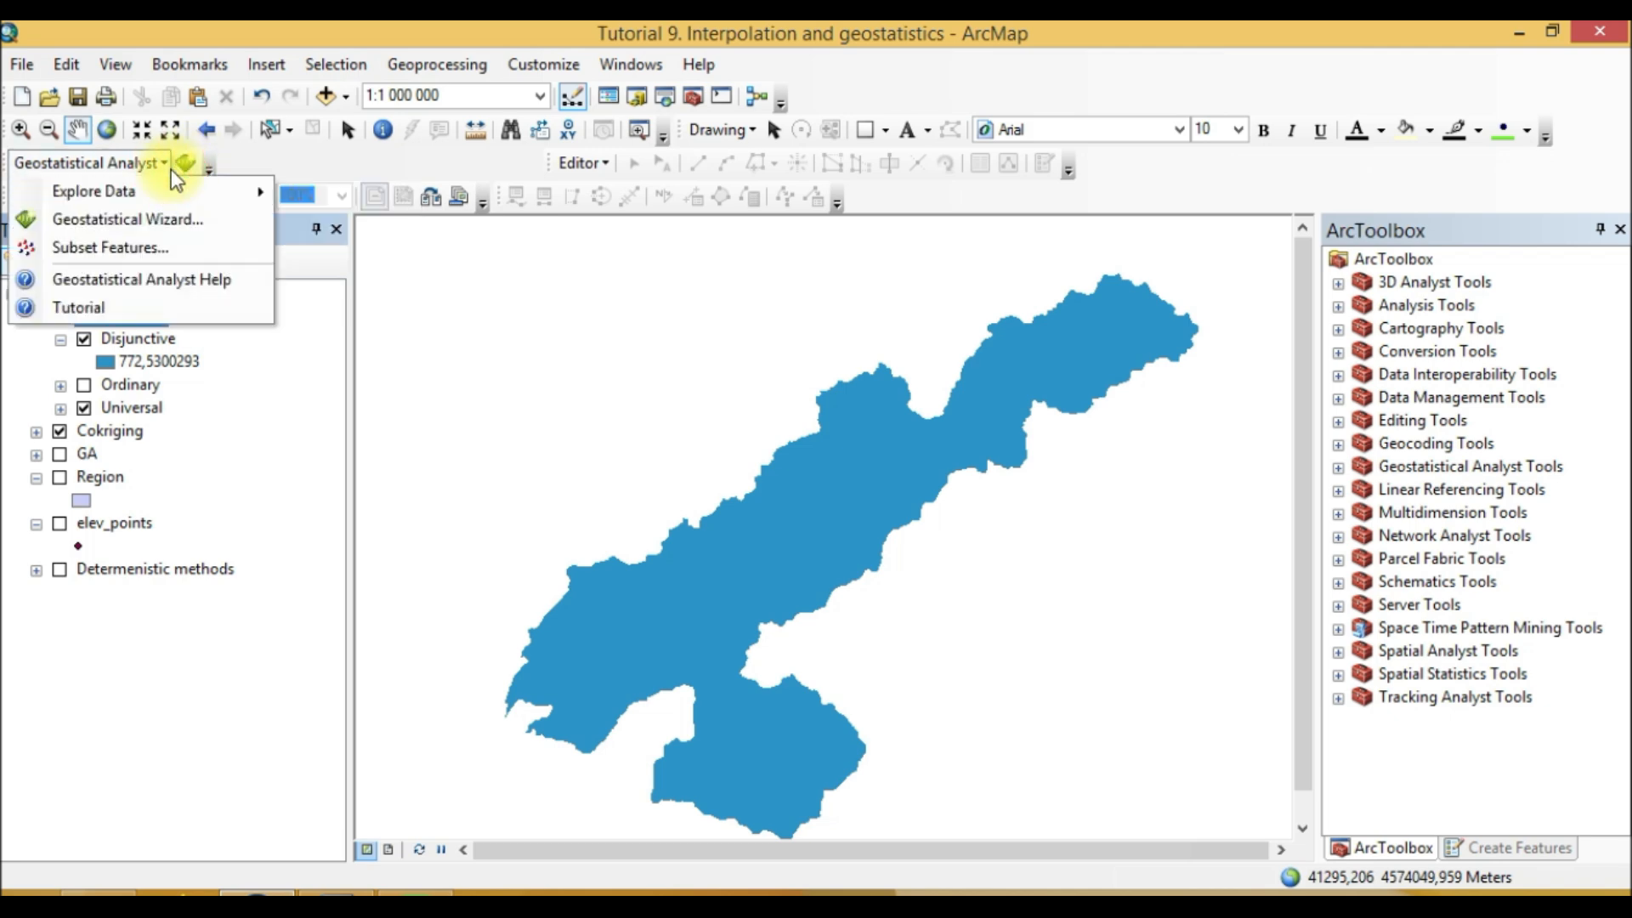
{"action": "left_click", "coordinate": [128, 281]}
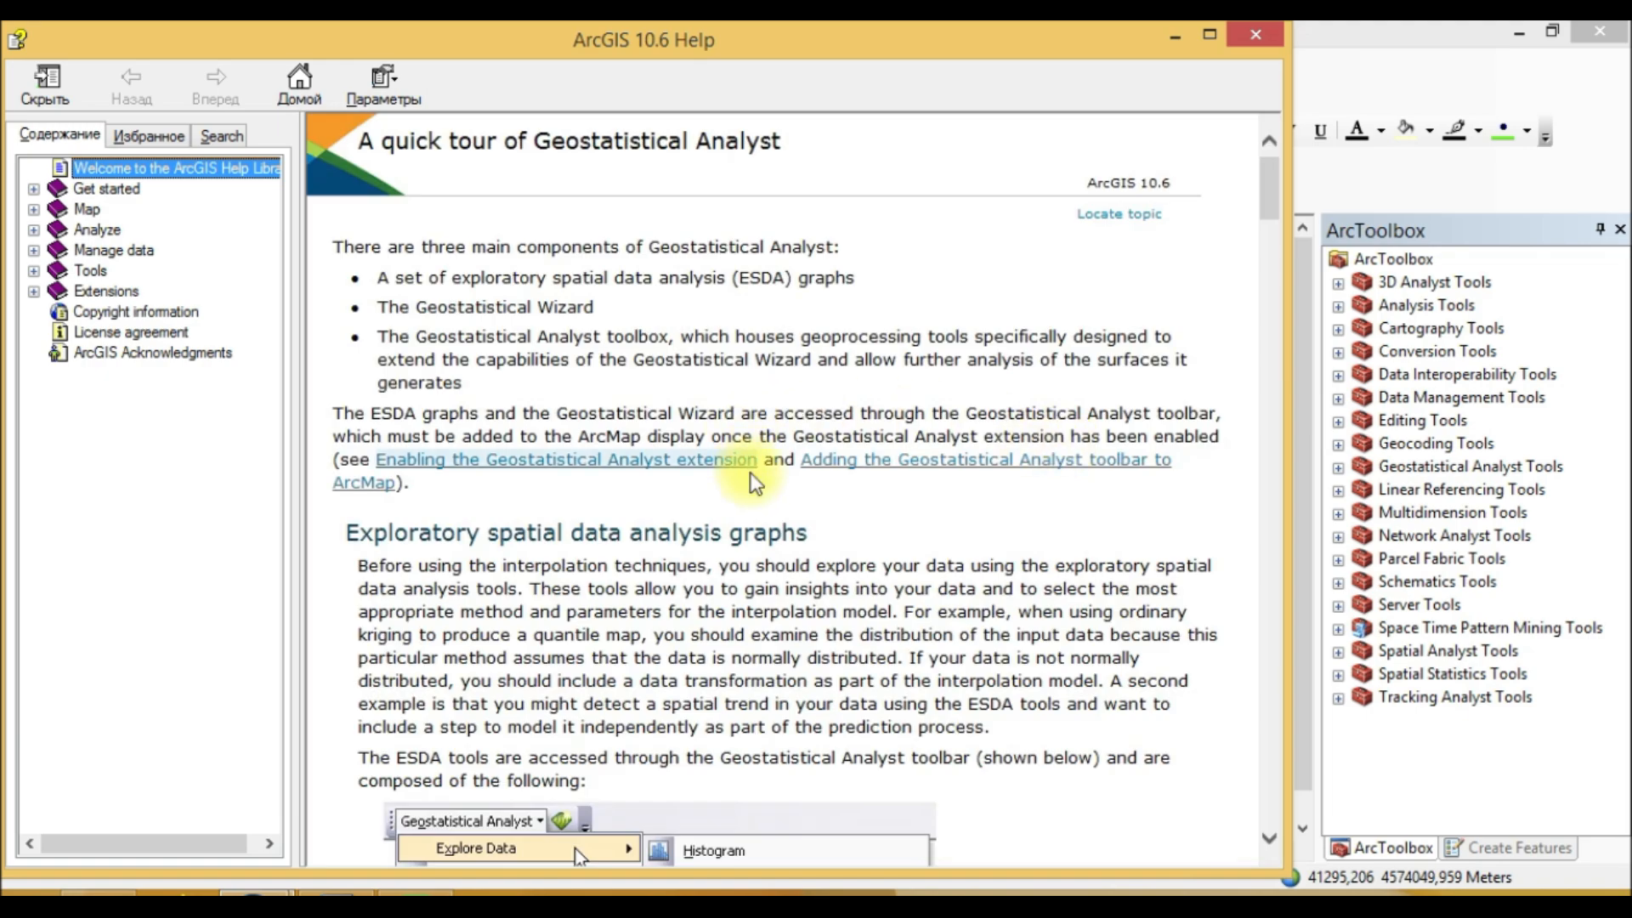
{"action": "scroll", "coordinate": [748, 467], "scroll_direction": "down", "scroll_amount": 5}
{"action": "left_click_drag", "start_coordinate": [1275, 223], "coordinate": [1282, 451]}
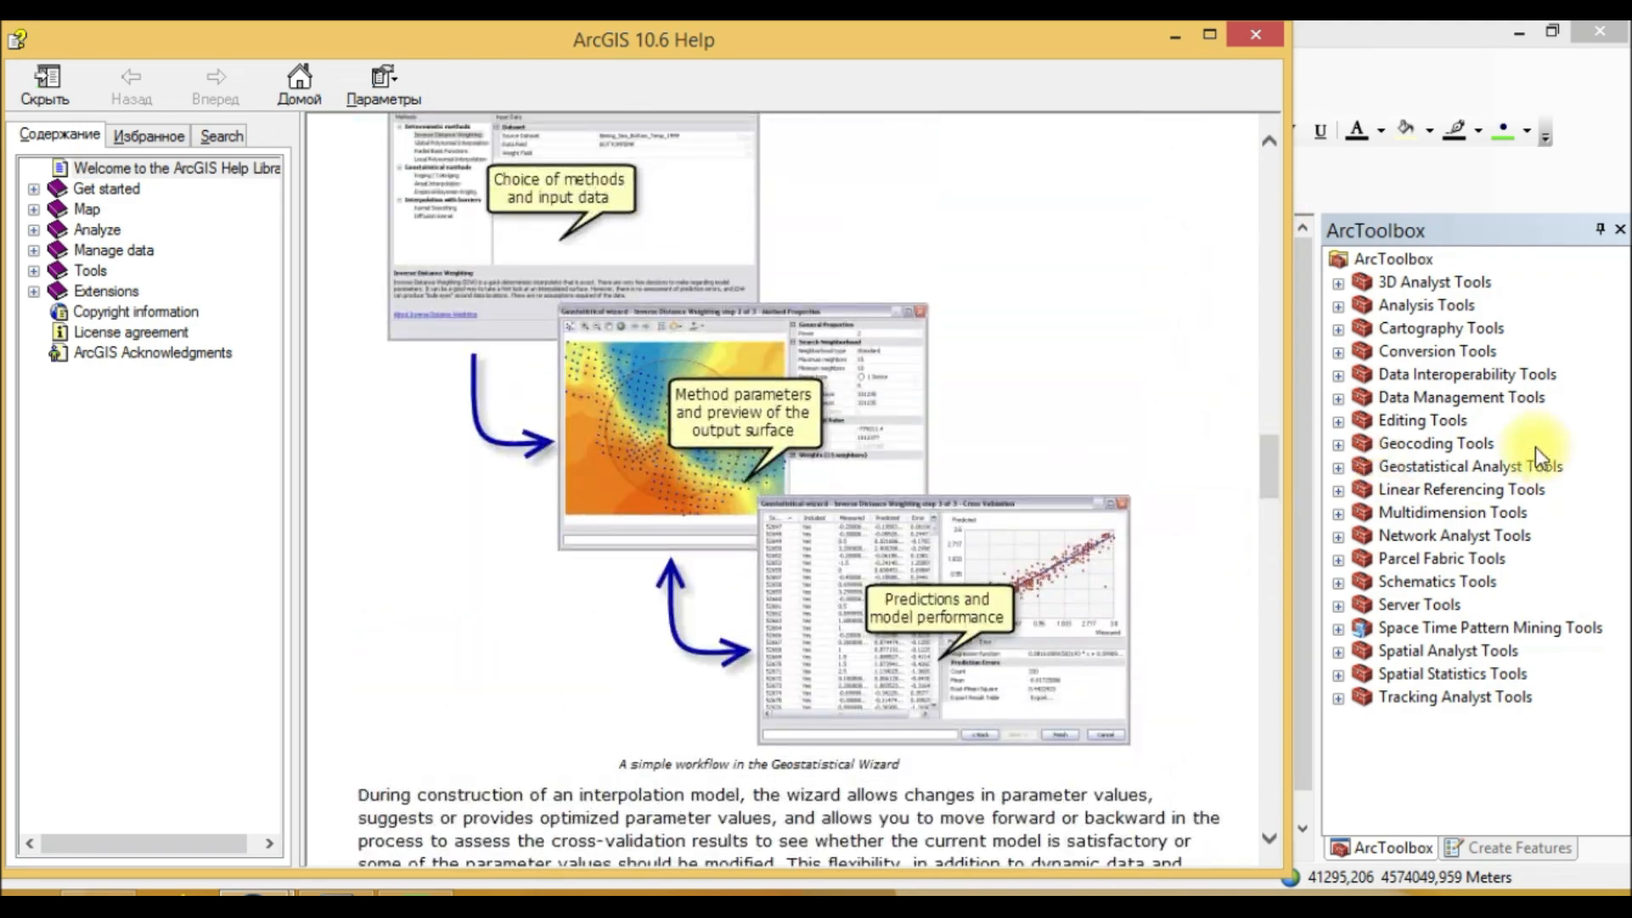
{"action": "scroll", "coordinate": [969, 471], "scroll_direction": "up", "scroll_amount": 15}
{"action": "scroll", "coordinate": [972, 474], "scroll_direction": "up", "scroll_amount": 15}
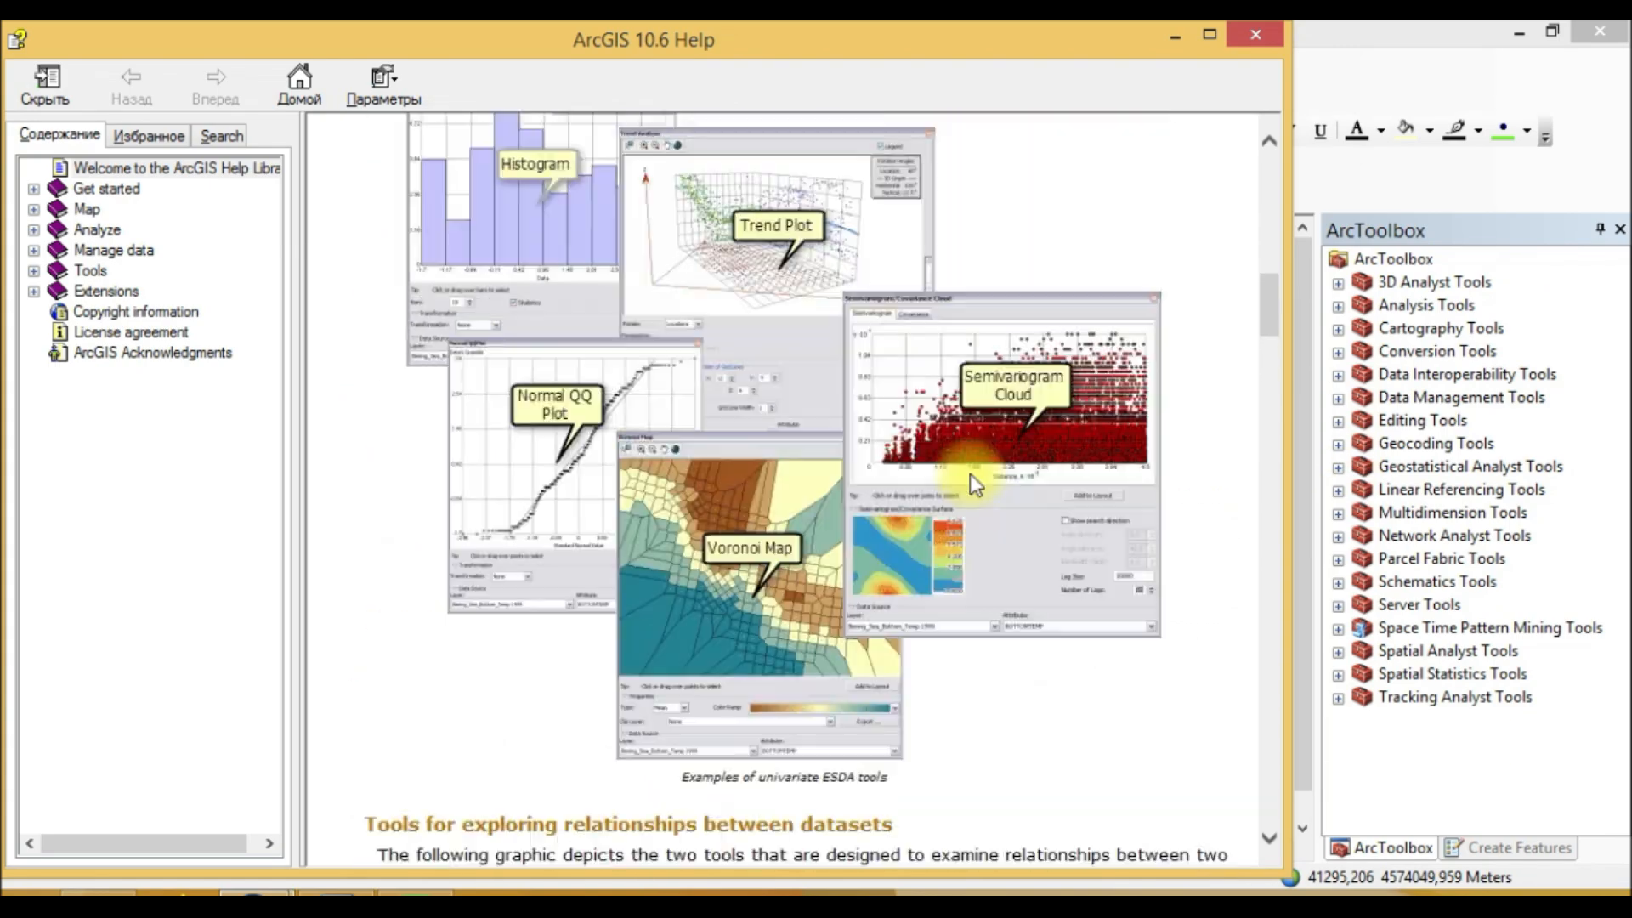
{"action": "scroll", "coordinate": [971, 473], "scroll_direction": "up", "scroll_amount": 5}
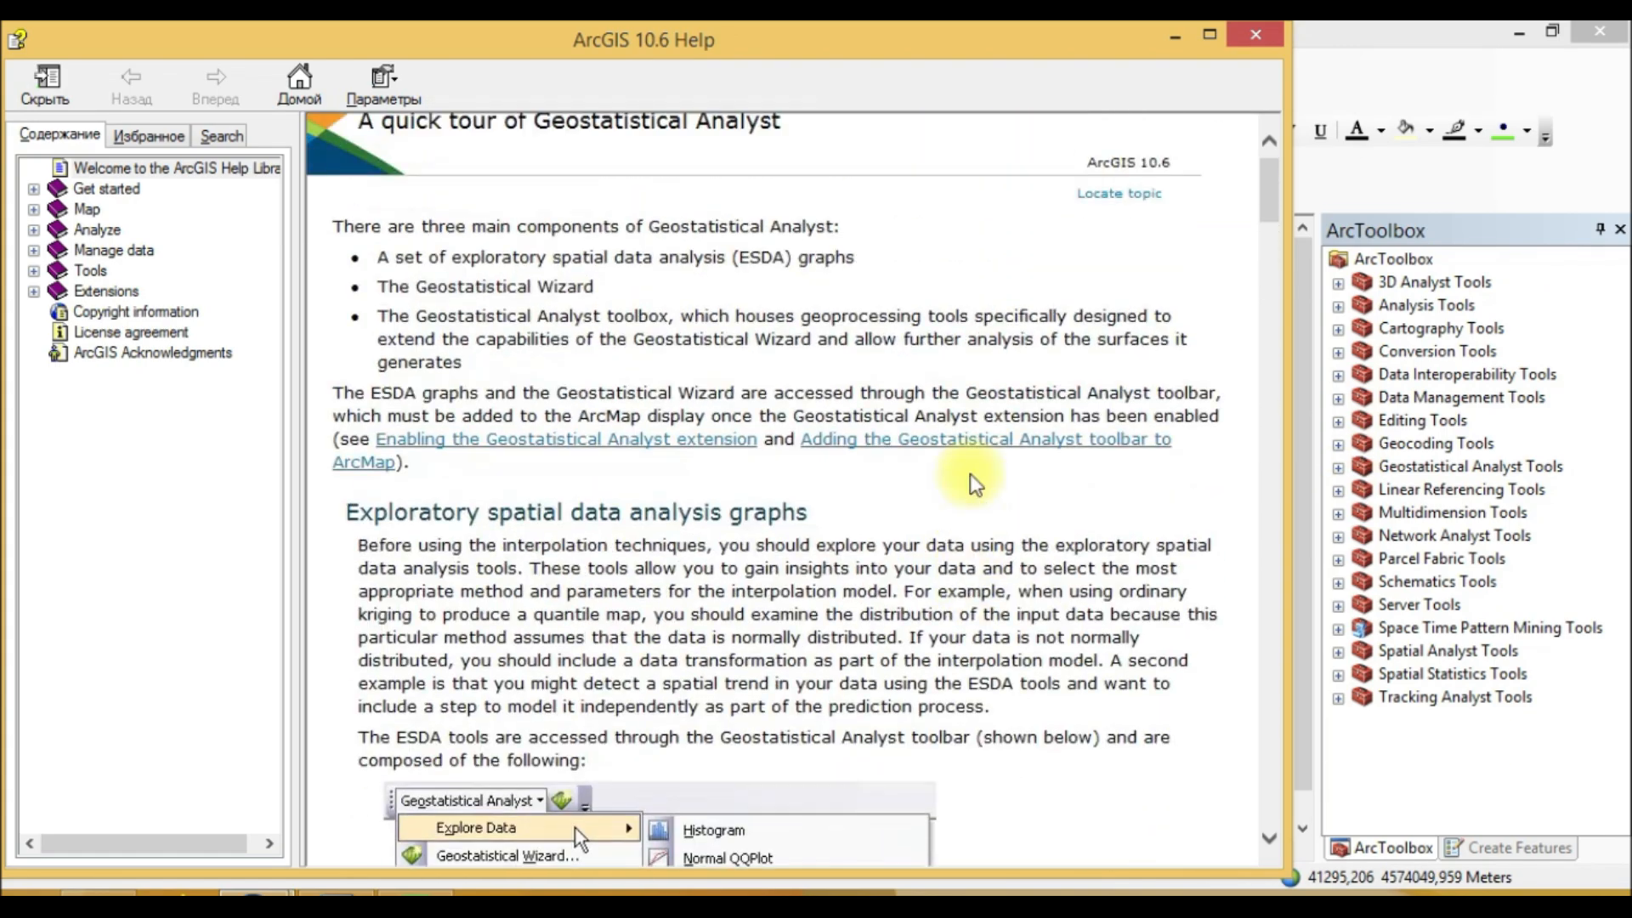
{"action": "scroll", "coordinate": [971, 476], "scroll_direction": "down", "scroll_amount": 10}
{"action": "scroll", "coordinate": [929, 524], "scroll_direction": "down", "scroll_amount": 5}
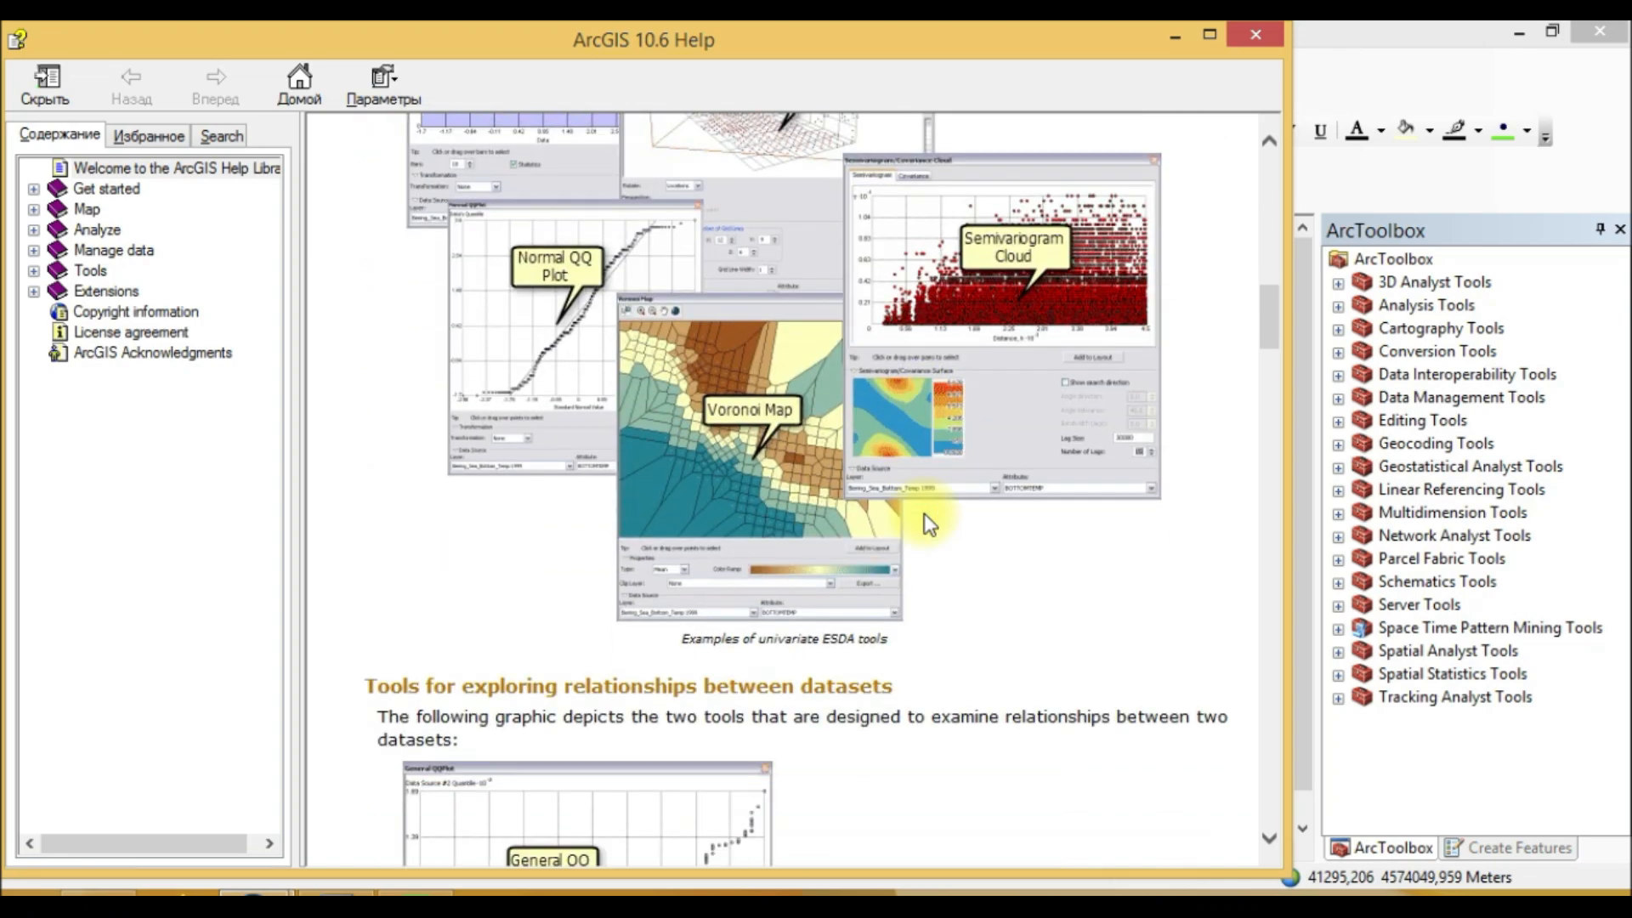
{"action": "scroll", "coordinate": [929, 525], "scroll_direction": "down", "scroll_amount": 15}
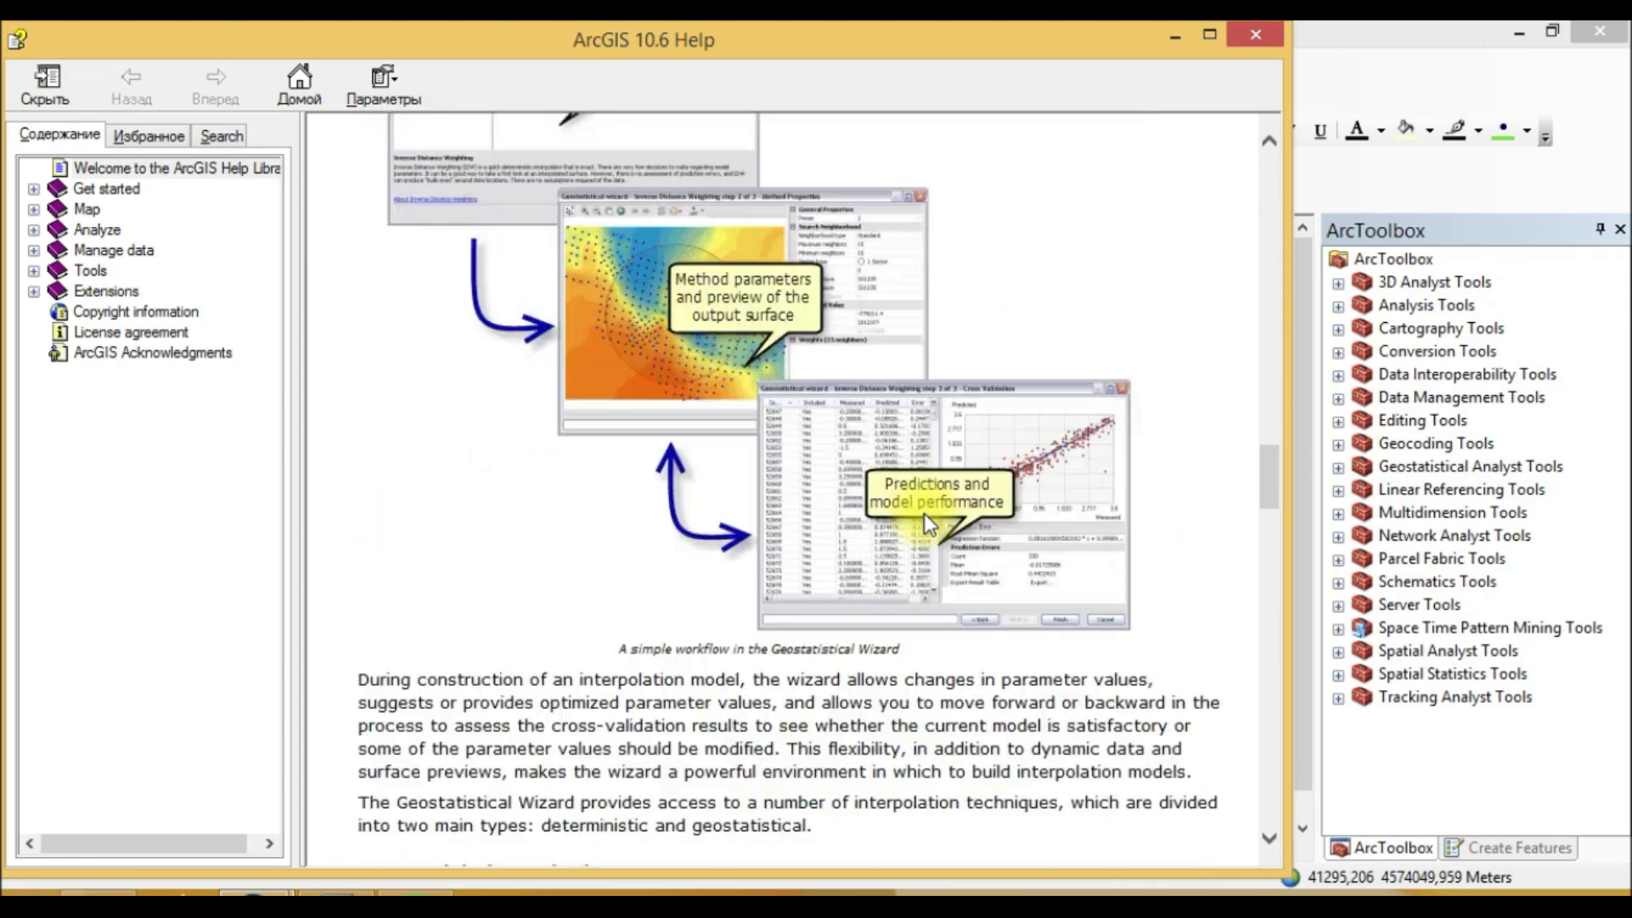
{"action": "scroll", "coordinate": [990, 559], "scroll_direction": "down", "scroll_amount": 15}
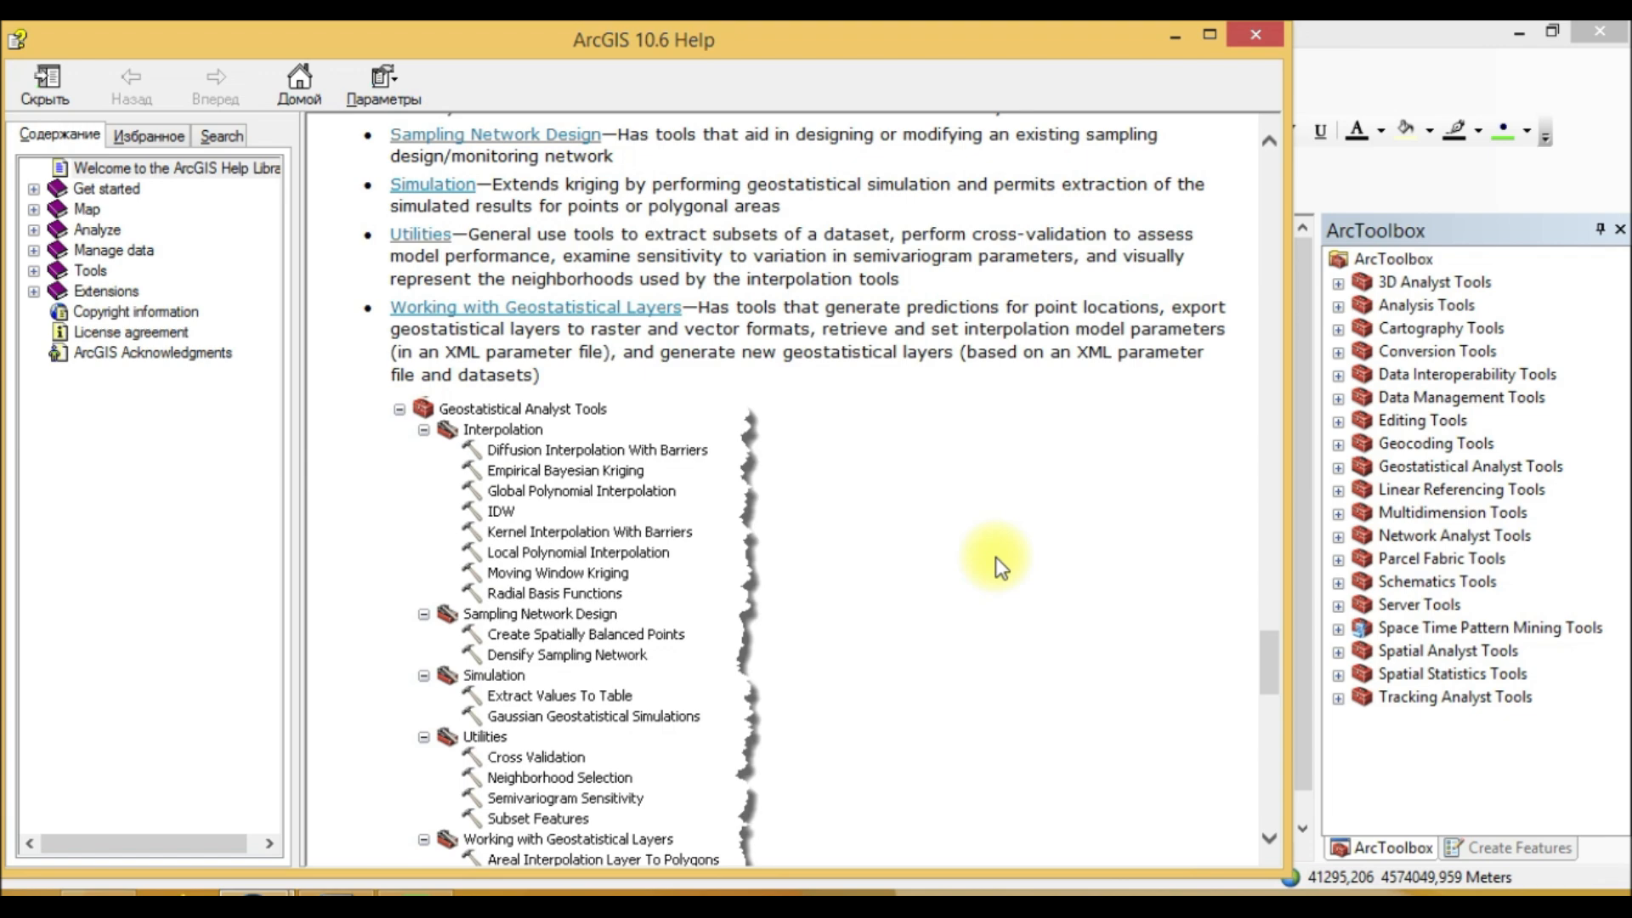
{"action": "scroll", "coordinate": [996, 558], "scroll_direction": "up", "scroll_amount": 15}
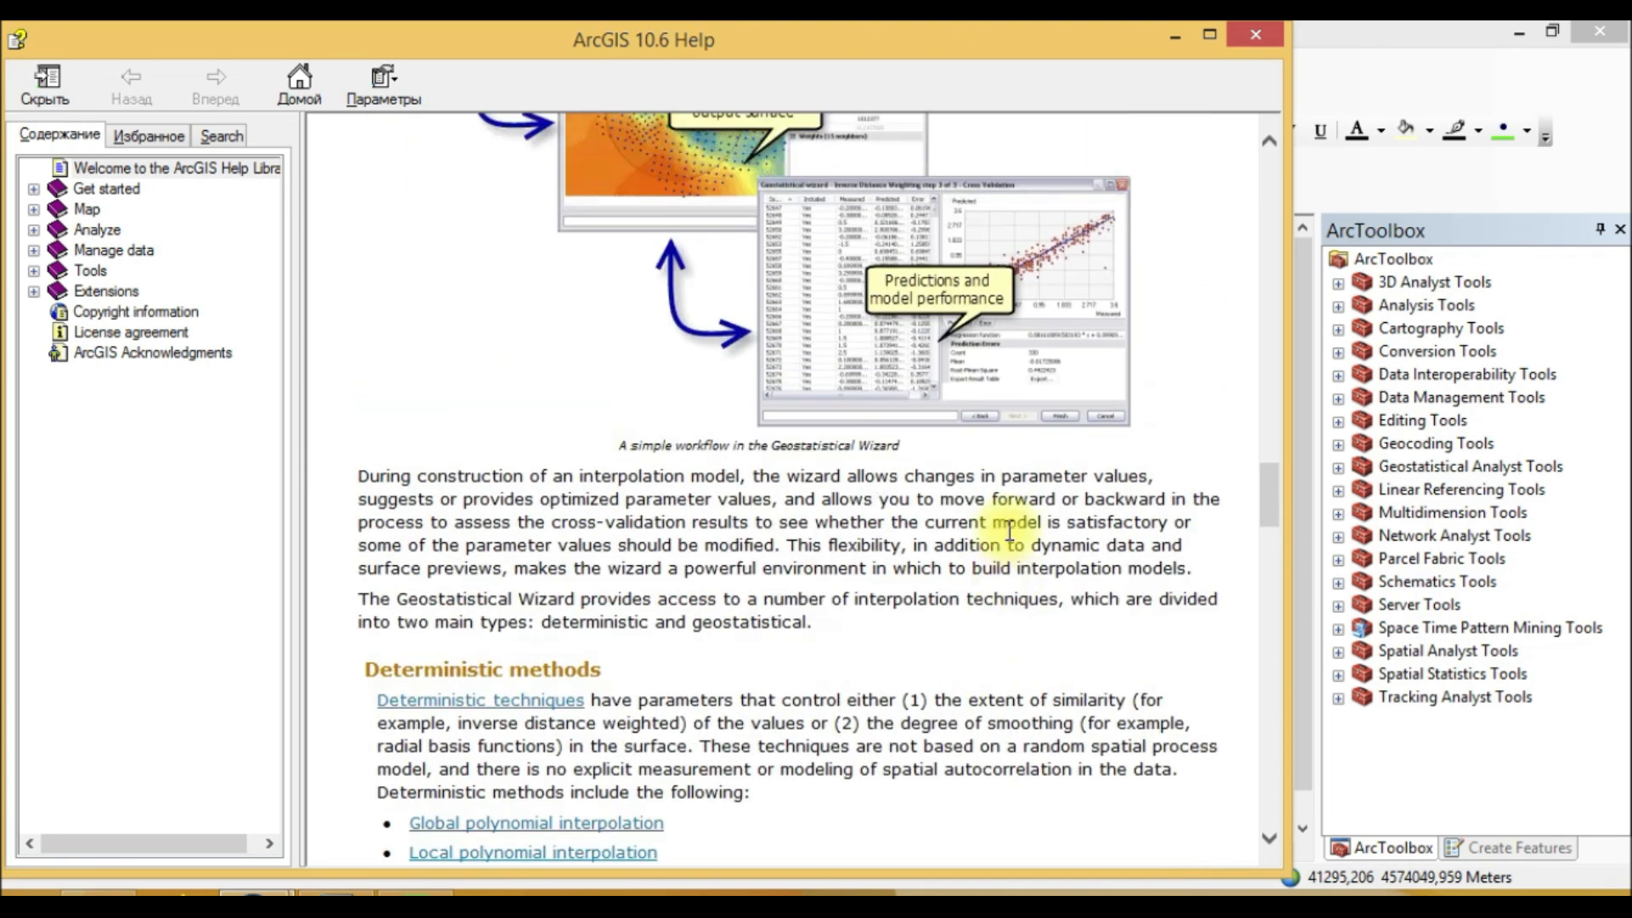
{"action": "scroll", "coordinate": [1009, 531], "scroll_direction": "up", "scroll_amount": 8}
{"action": "scroll", "coordinate": [1009, 532], "scroll_direction": "up", "scroll_amount": 5}
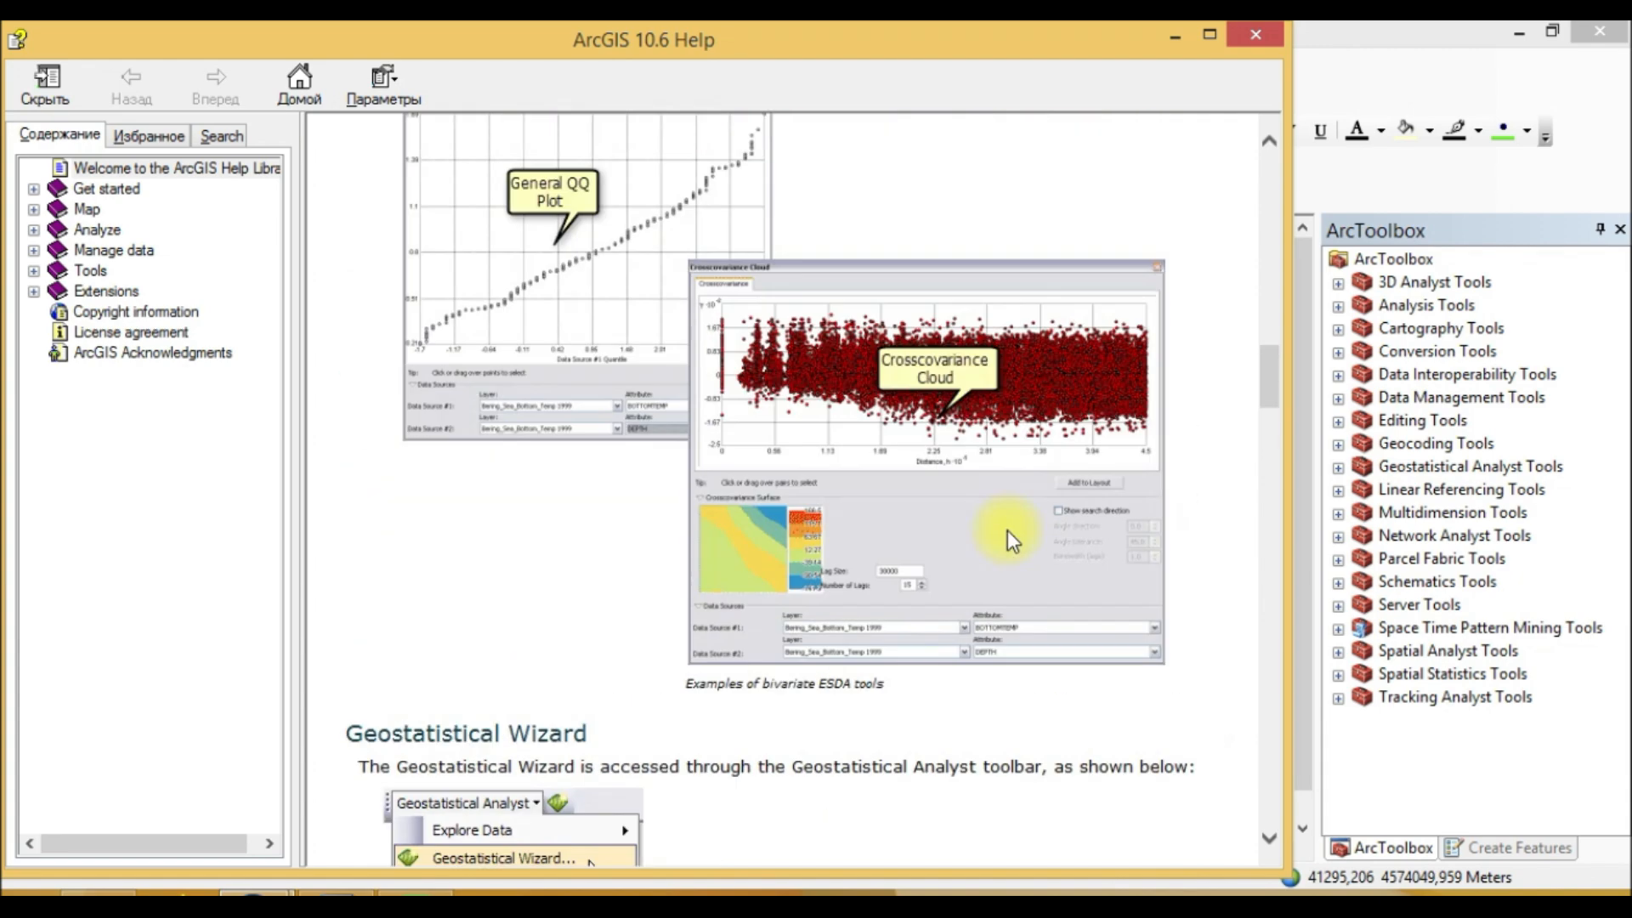
{"action": "scroll", "coordinate": [1007, 535], "scroll_direction": "up", "scroll_amount": 10}
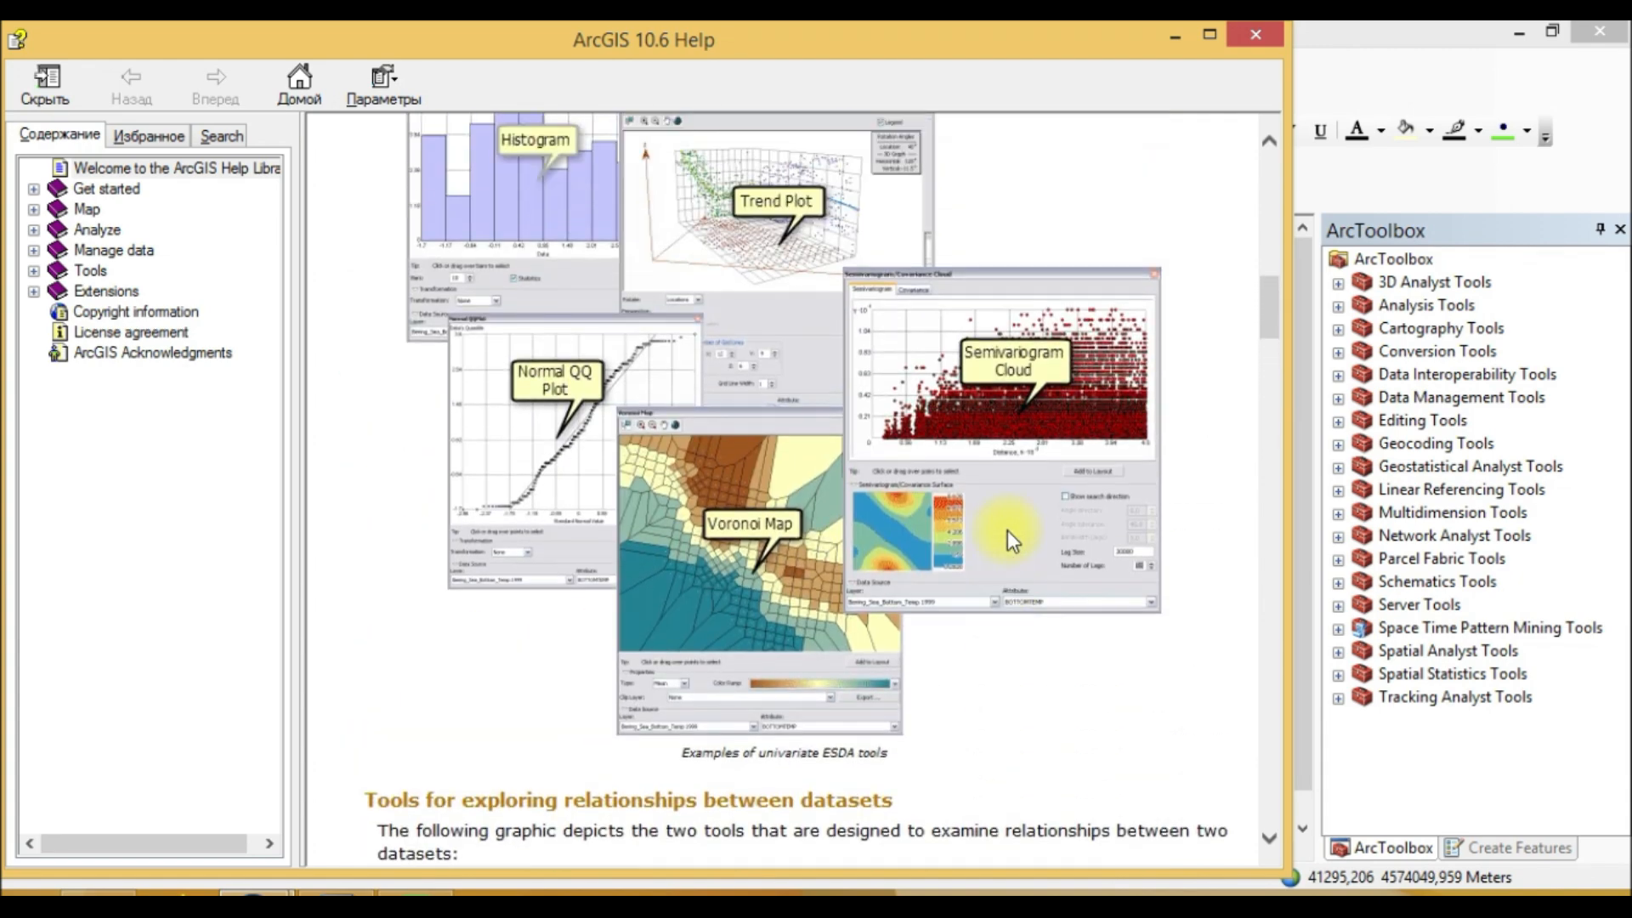
{"action": "scroll", "coordinate": [1007, 530], "scroll_direction": "up", "scroll_amount": 12}
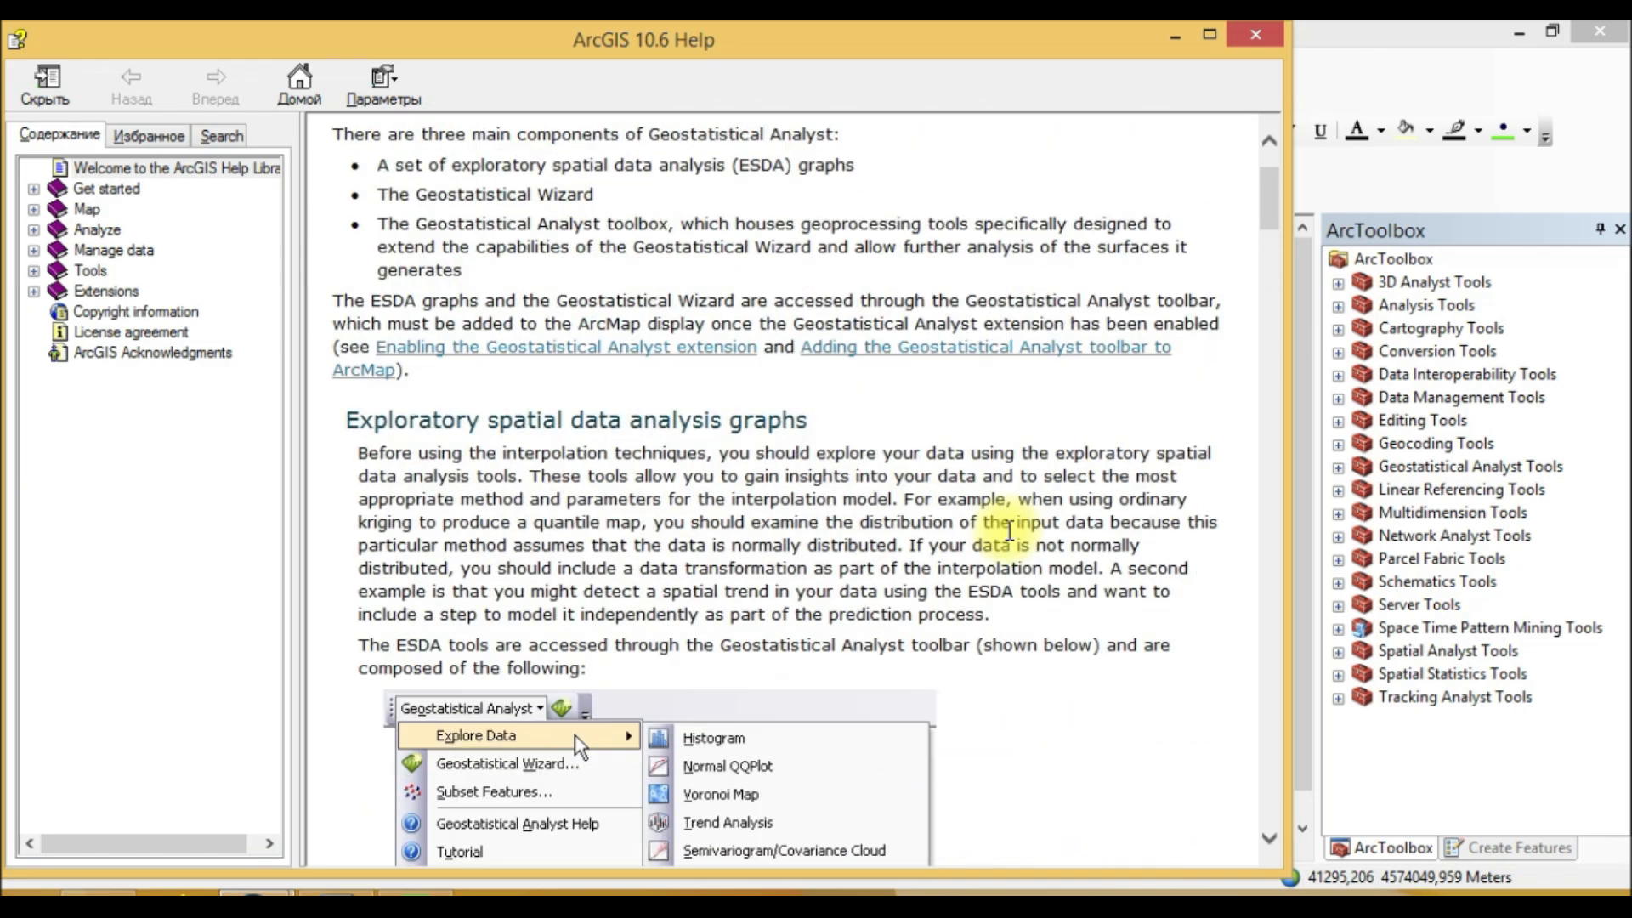
{"action": "scroll", "coordinate": [1008, 532], "scroll_direction": "up", "scroll_amount": 3}
{"action": "scroll", "coordinate": [1007, 531], "scroll_direction": "down", "scroll_amount": 8}
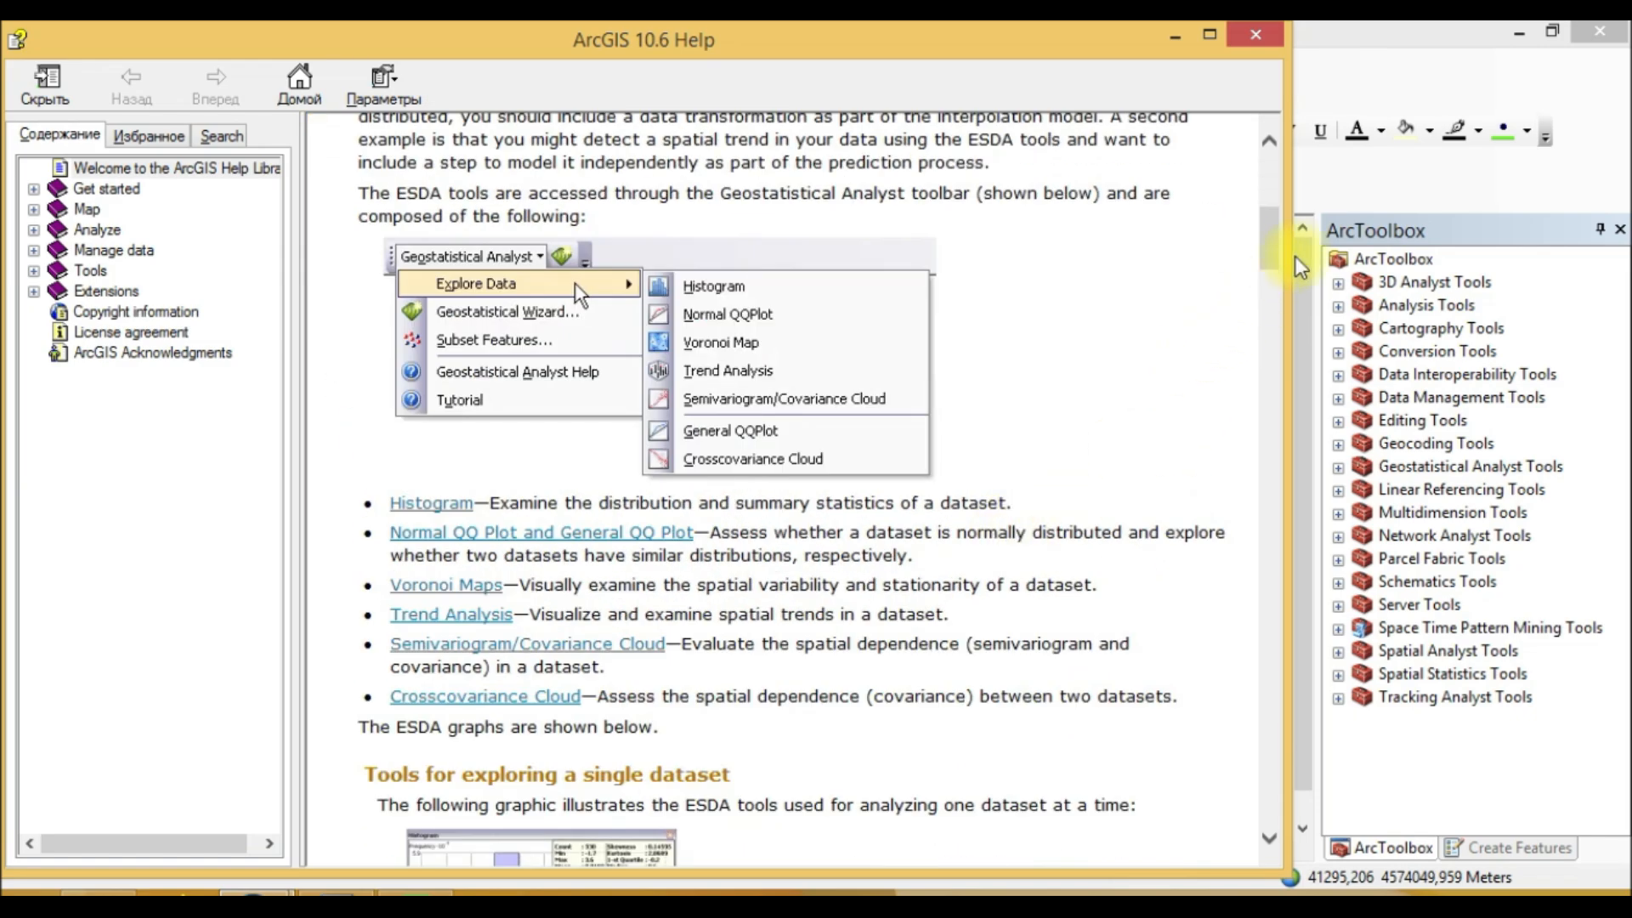
{"action": "left_click_drag", "start_coordinate": [1282, 246], "coordinate": [1238, 136]}
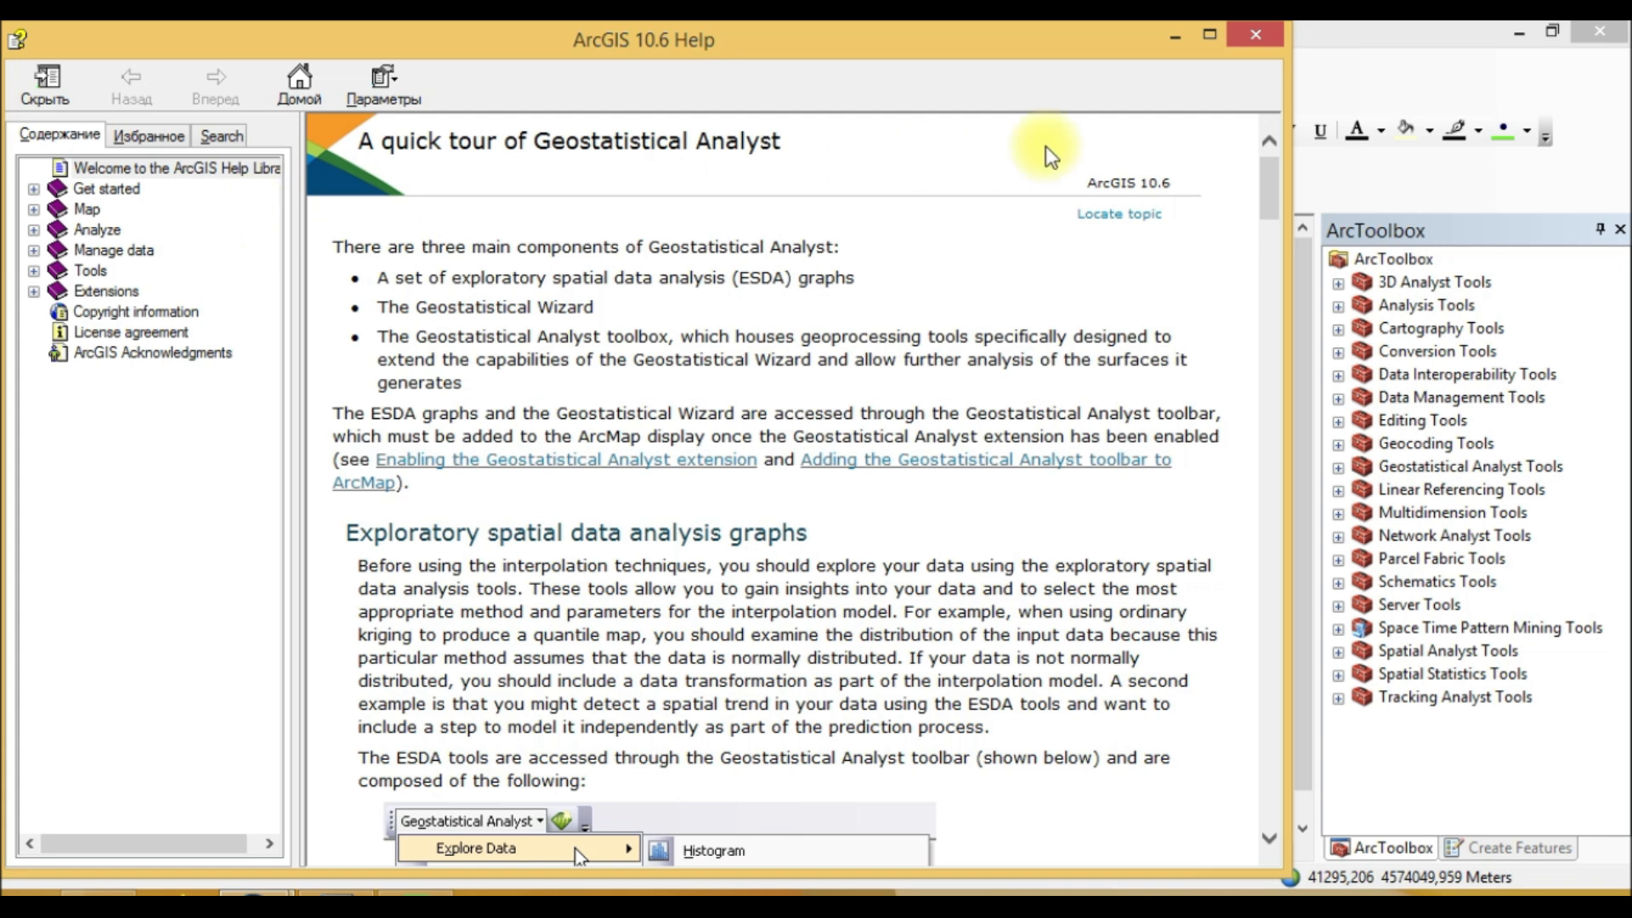
{"action": "left_click", "coordinate": [1231, 28]}
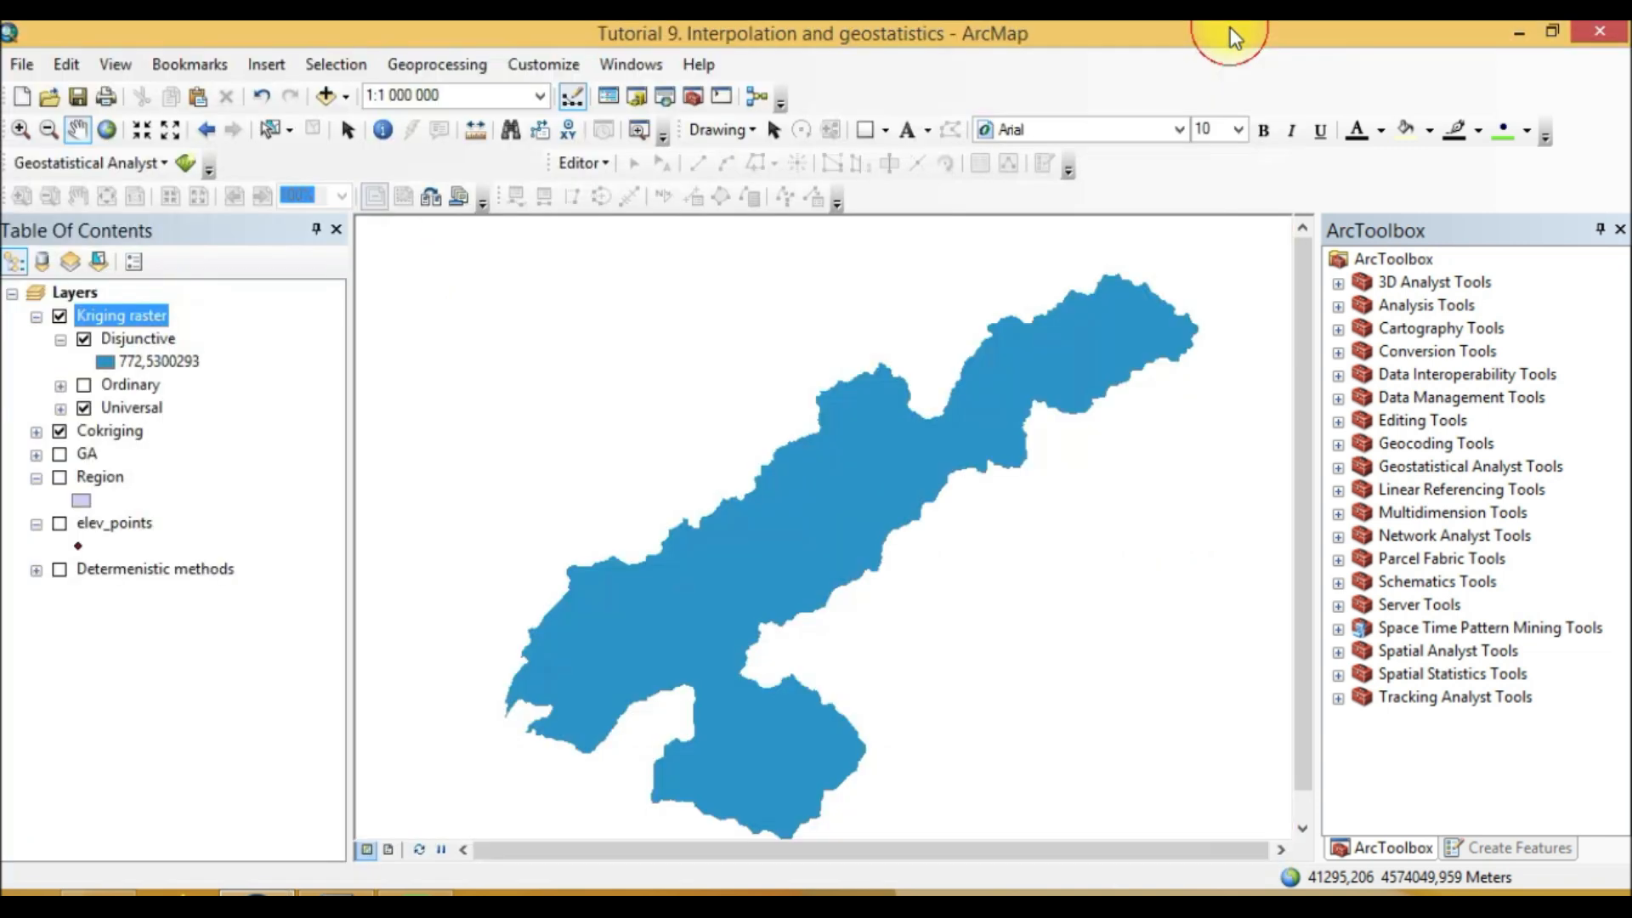
Step: Open the Geostatistical Analyst Tutorial help and browse the Get started topics up to ArcGIS tutorials, then close it
{"action": "right_click", "coordinate": [119, 318]}
{"action": "left_click", "coordinate": [156, 165]}
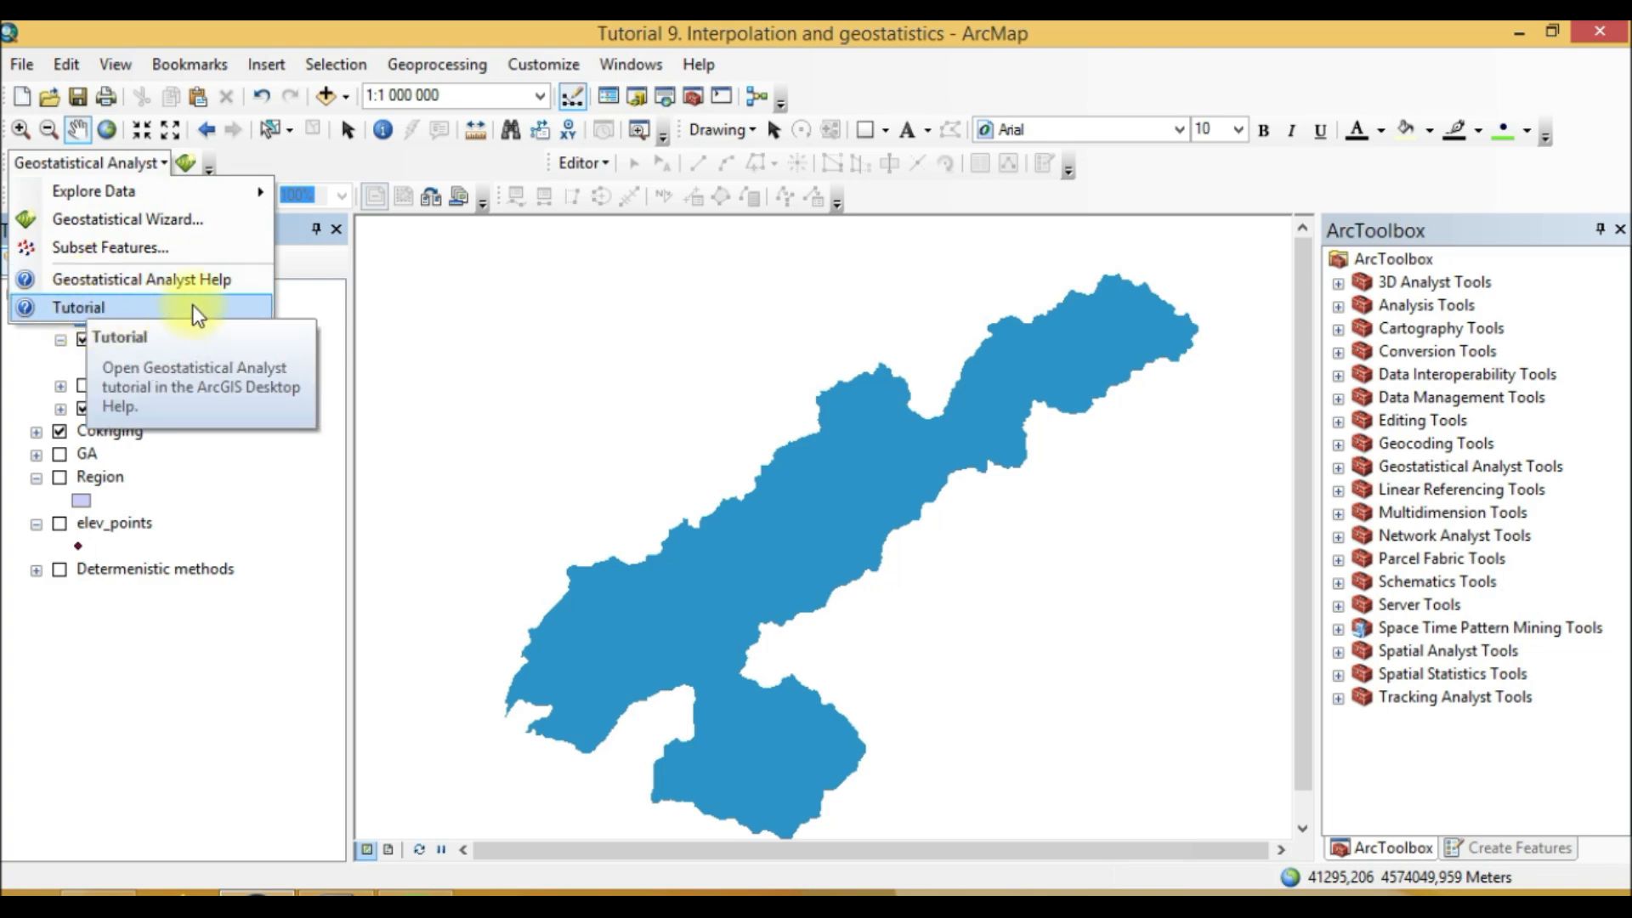
{"action": "left_click", "coordinate": [194, 280]}
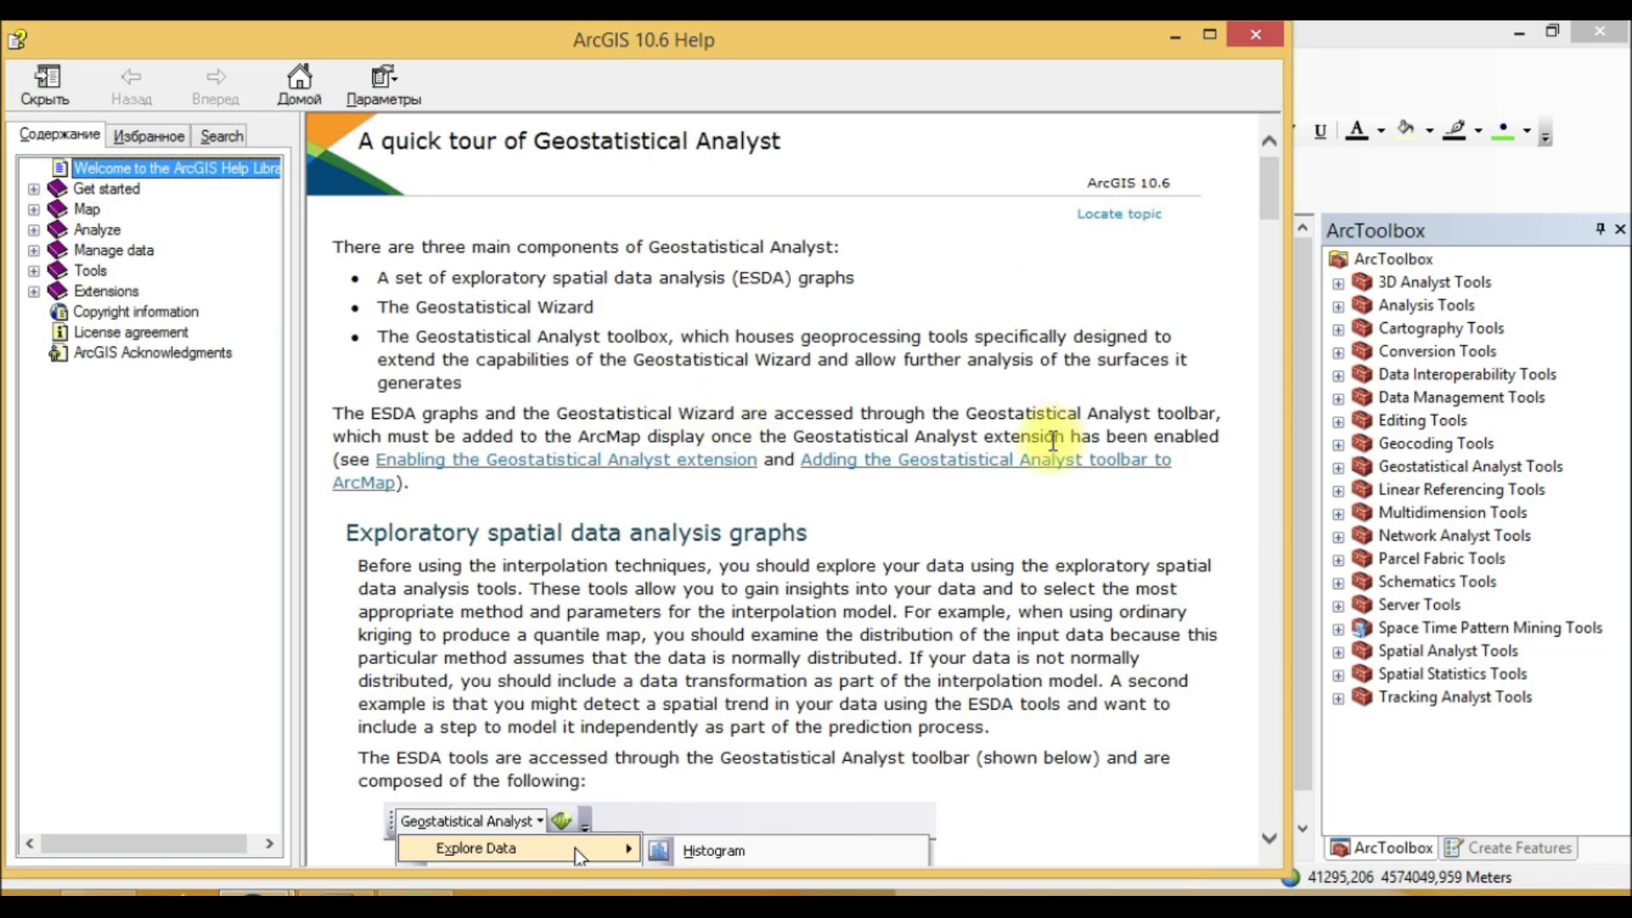
{"action": "scroll", "coordinate": [1047, 450], "scroll_direction": "down", "scroll_amount": 15}
{"action": "scroll", "coordinate": [1047, 457], "scroll_direction": "down", "scroll_amount": 12}
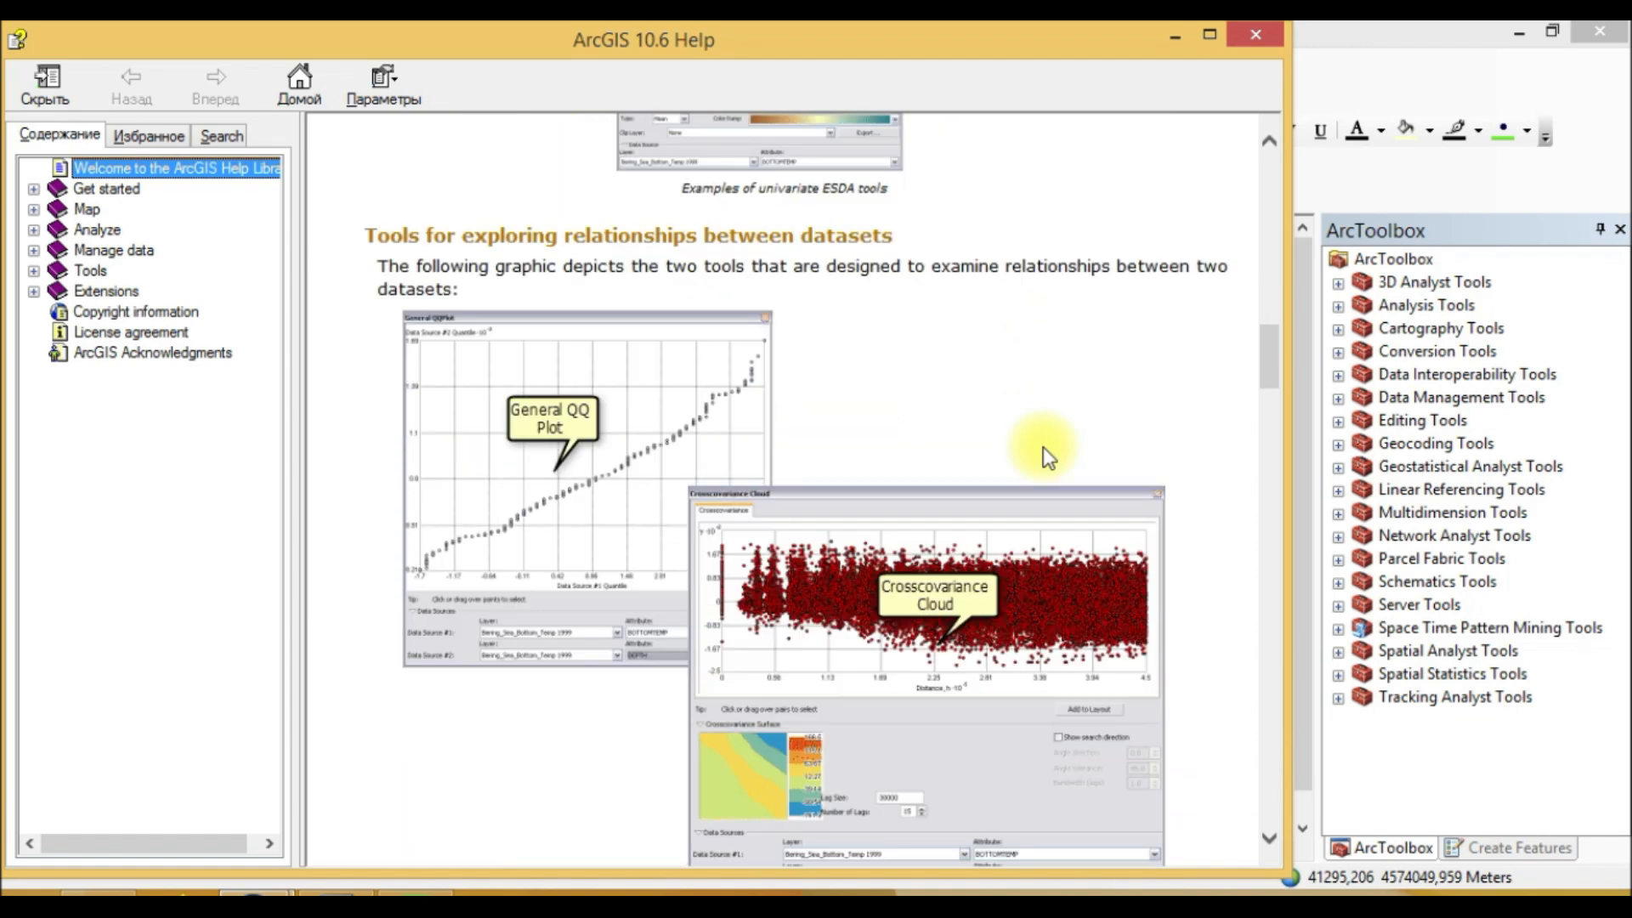
{"action": "scroll", "coordinate": [1077, 378], "scroll_direction": "down", "scroll_amount": 6}
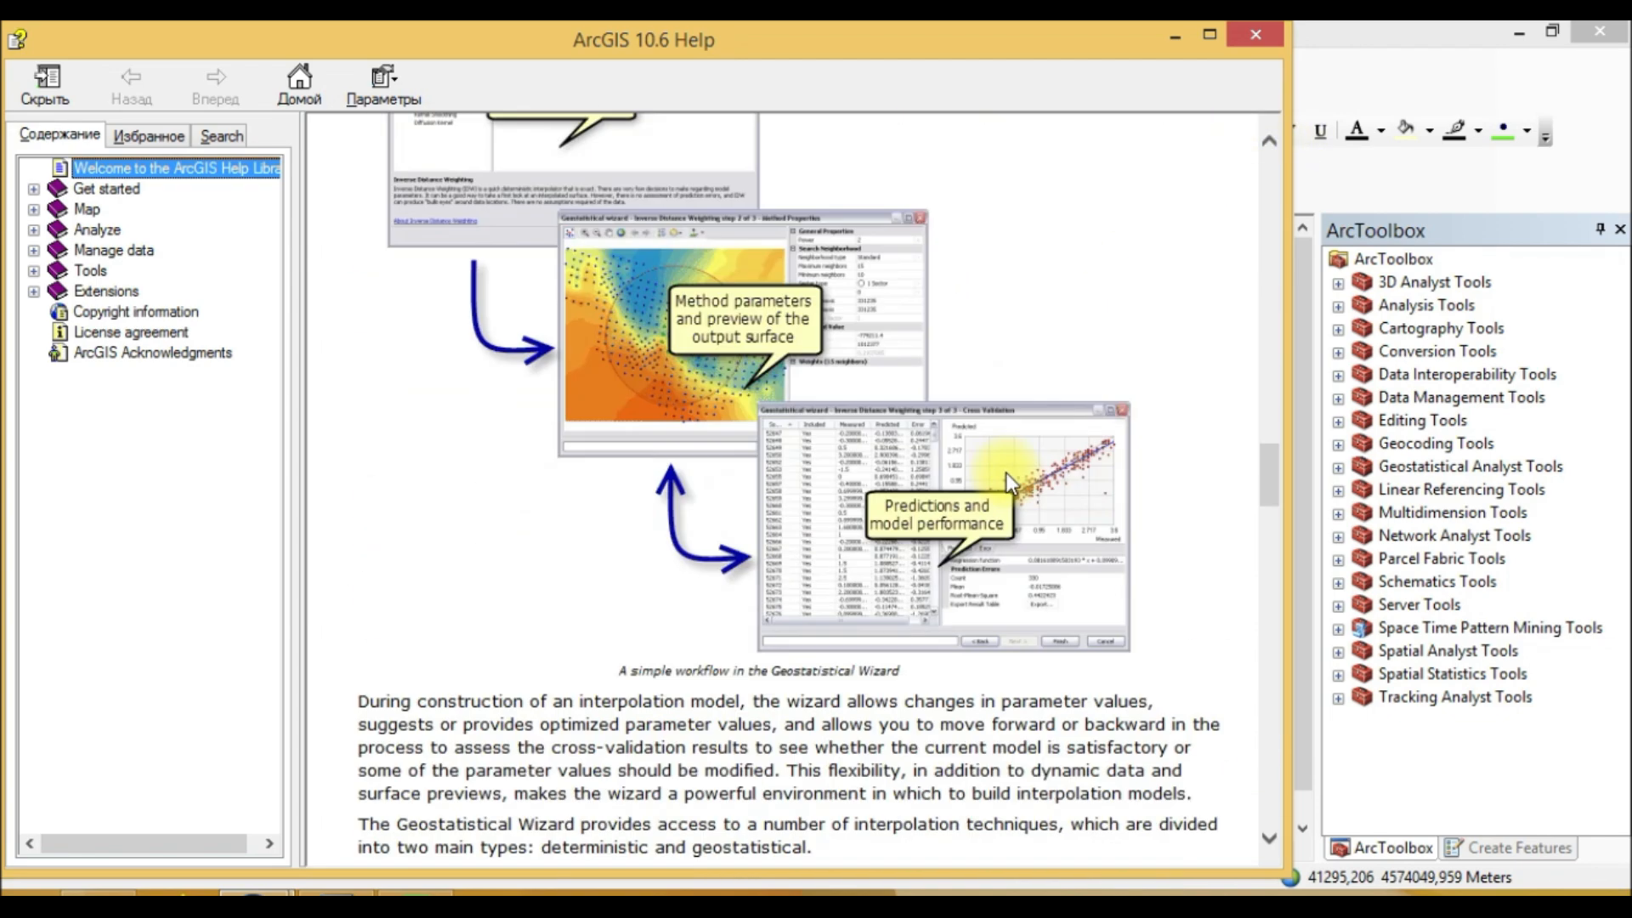
{"action": "left_click", "coordinate": [95, 191]}
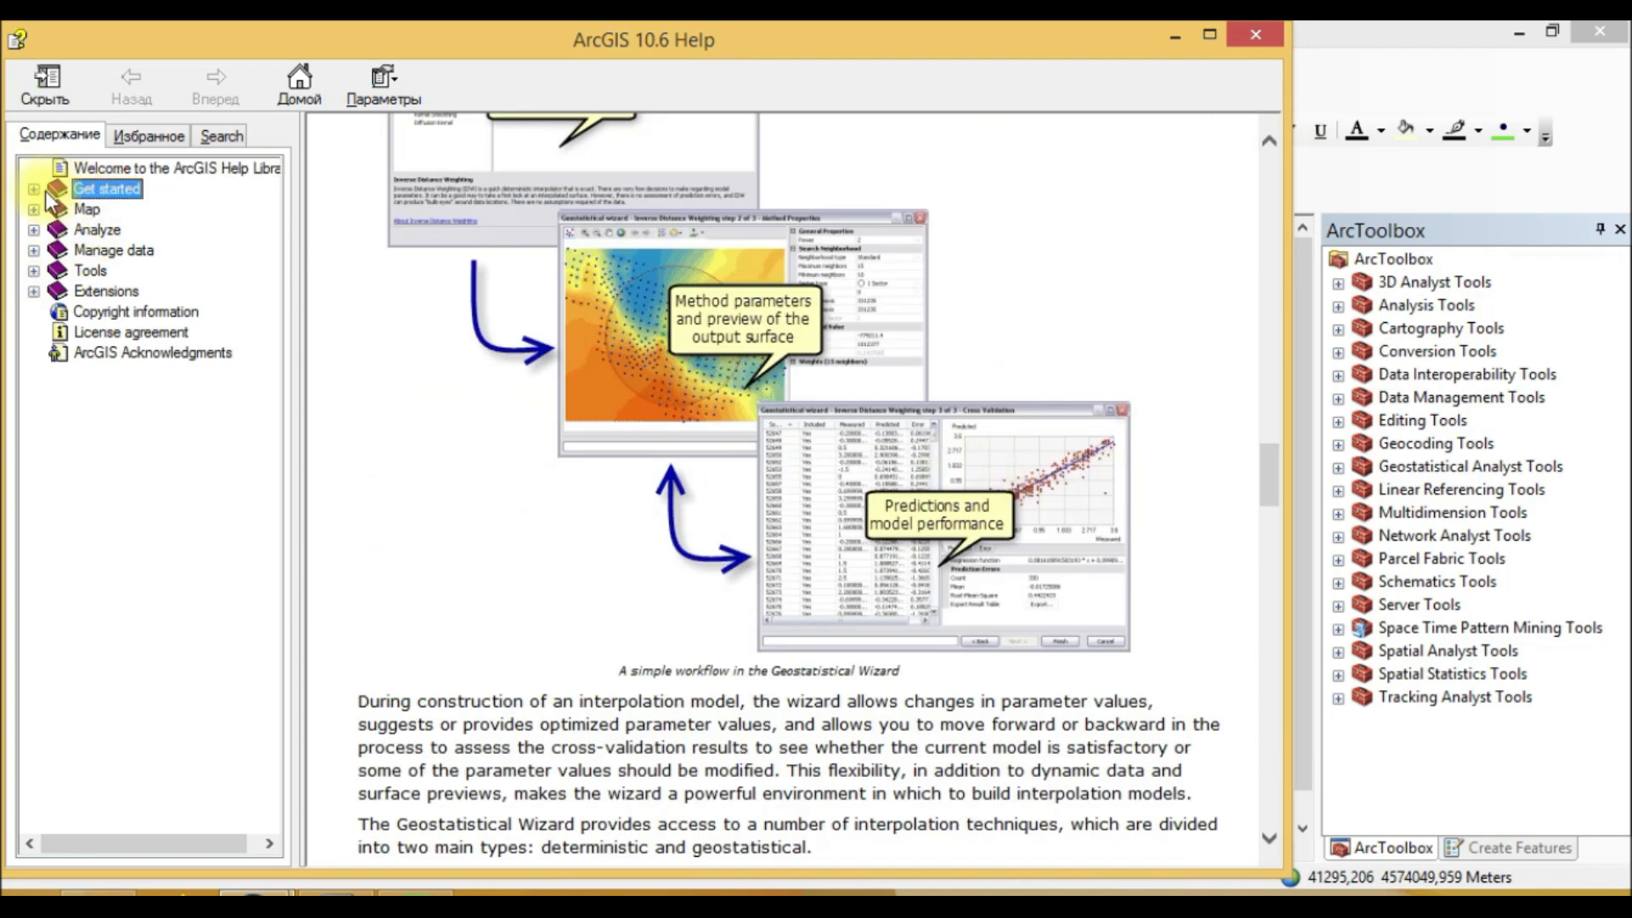
{"action": "left_click", "coordinate": [126, 211]}
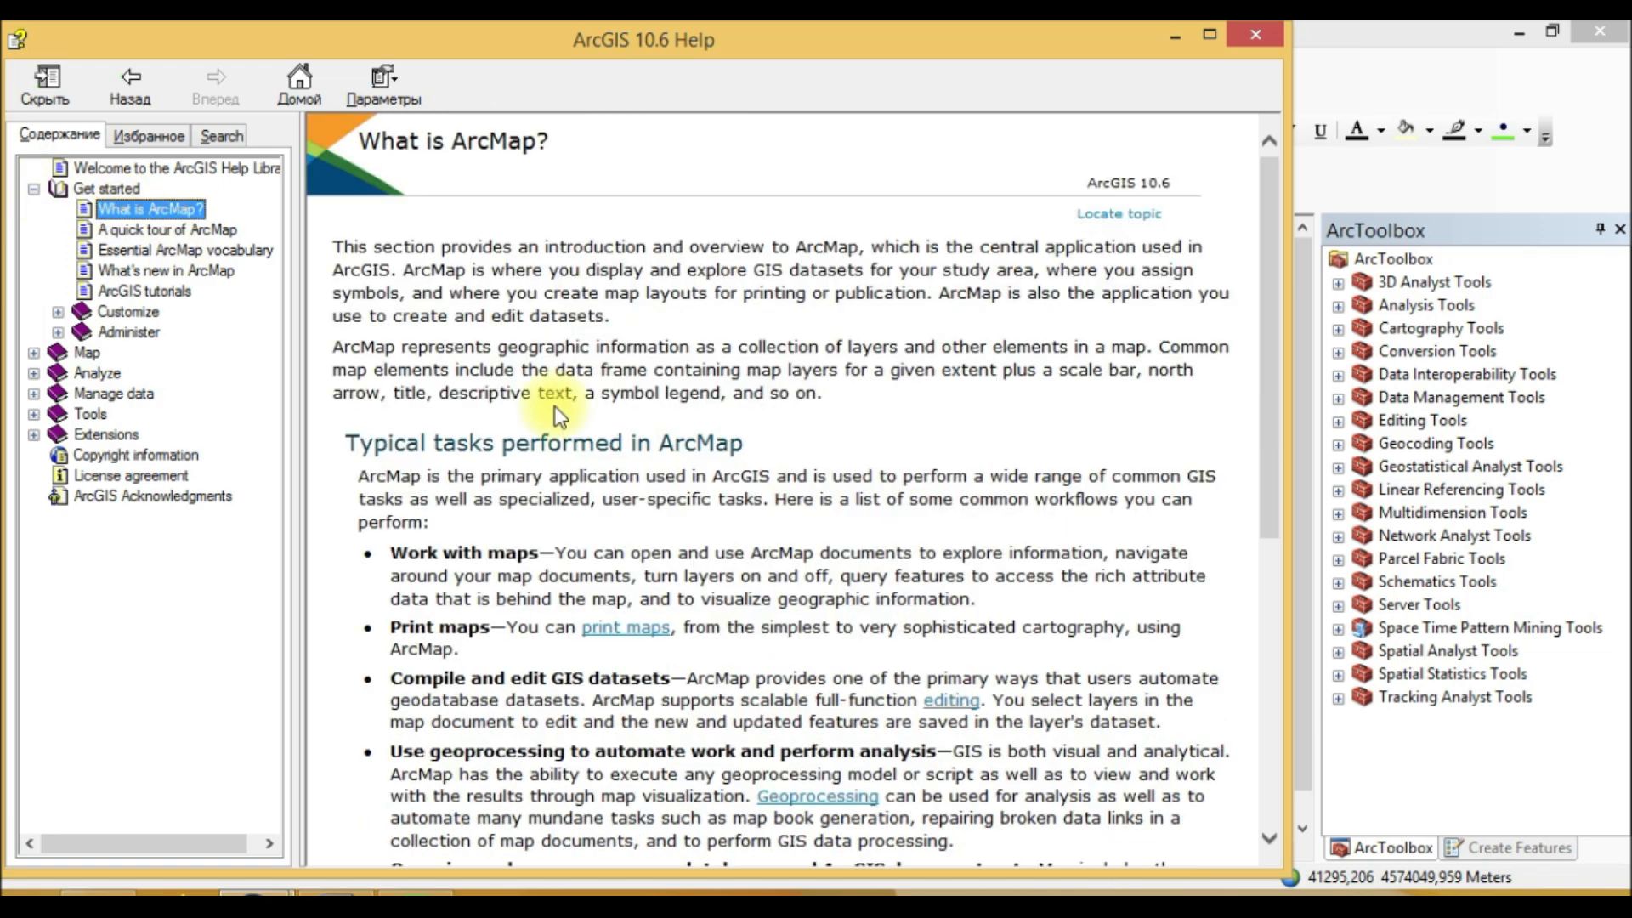
{"action": "scroll", "coordinate": [146, 308], "scroll_direction": "down", "scroll_amount": 6}
{"action": "left_click", "coordinate": [136, 231]}
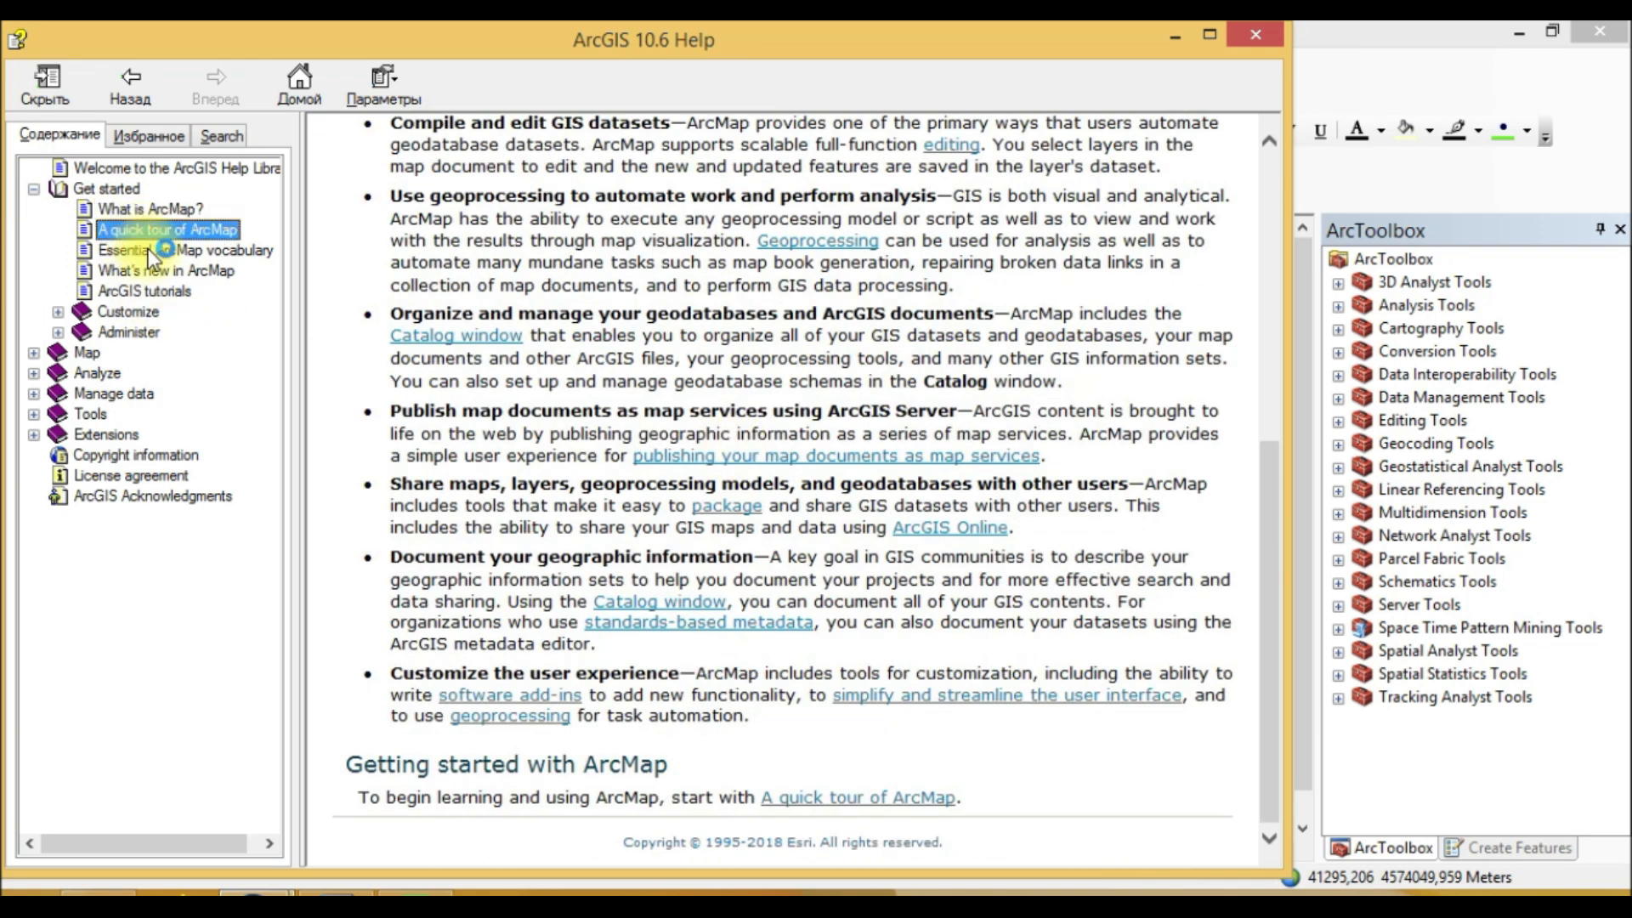
{"action": "scroll", "coordinate": [829, 501], "scroll_direction": "down", "scroll_amount": 10}
{"action": "scroll", "coordinate": [830, 502], "scroll_direction": "down", "scroll_amount": 15}
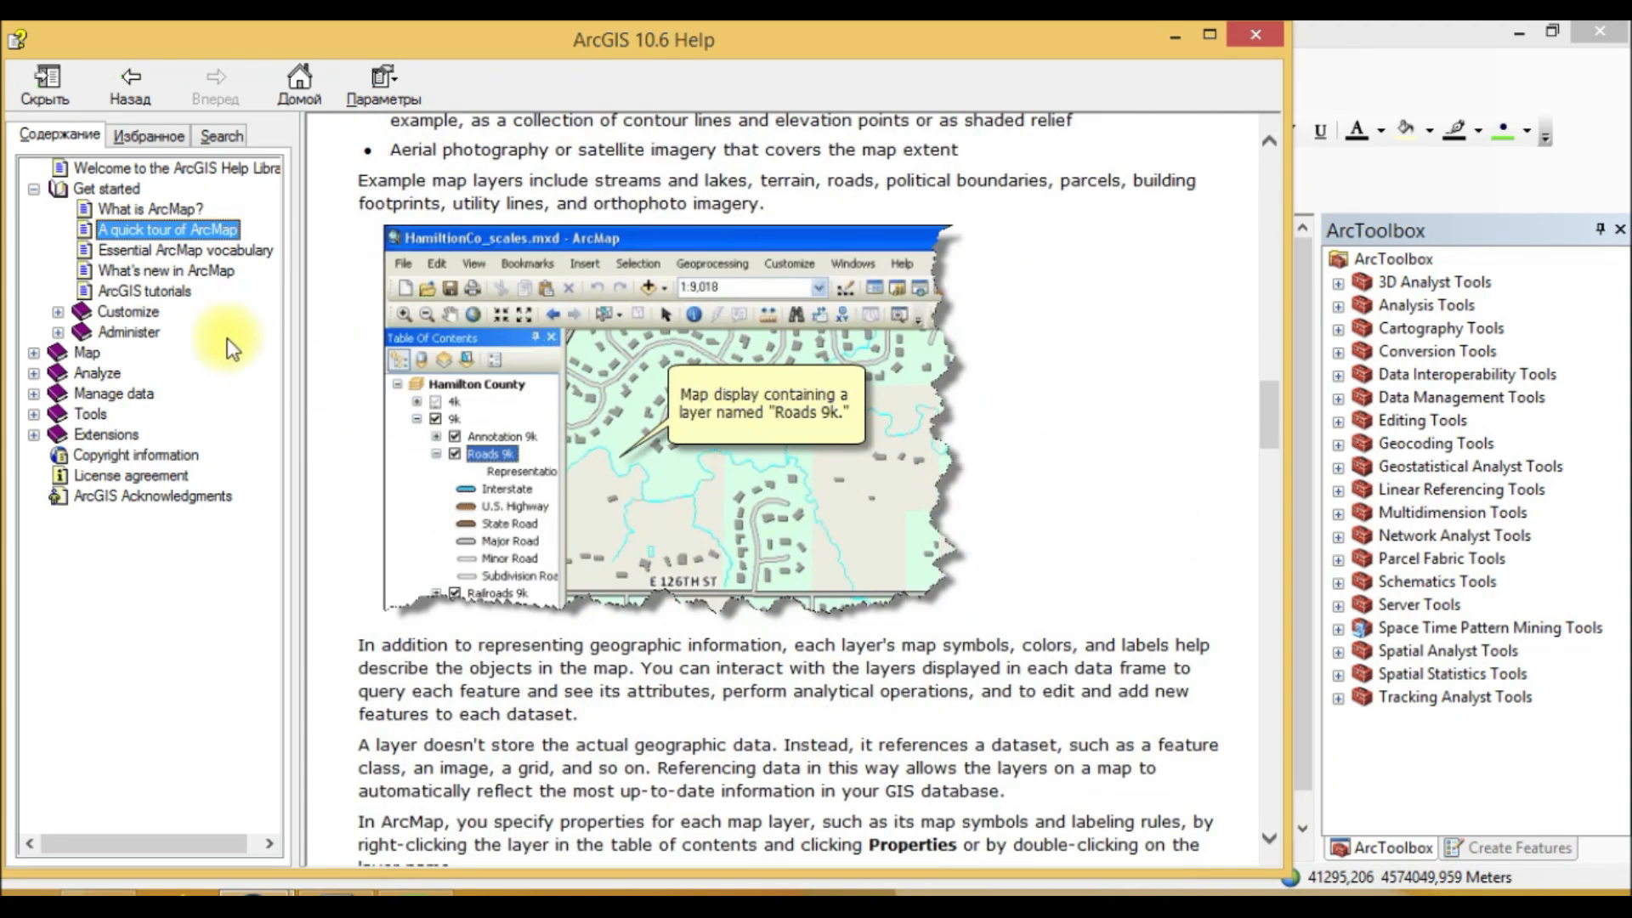
{"action": "left_click", "coordinate": [153, 270]}
{"action": "left_click", "coordinate": [160, 292]}
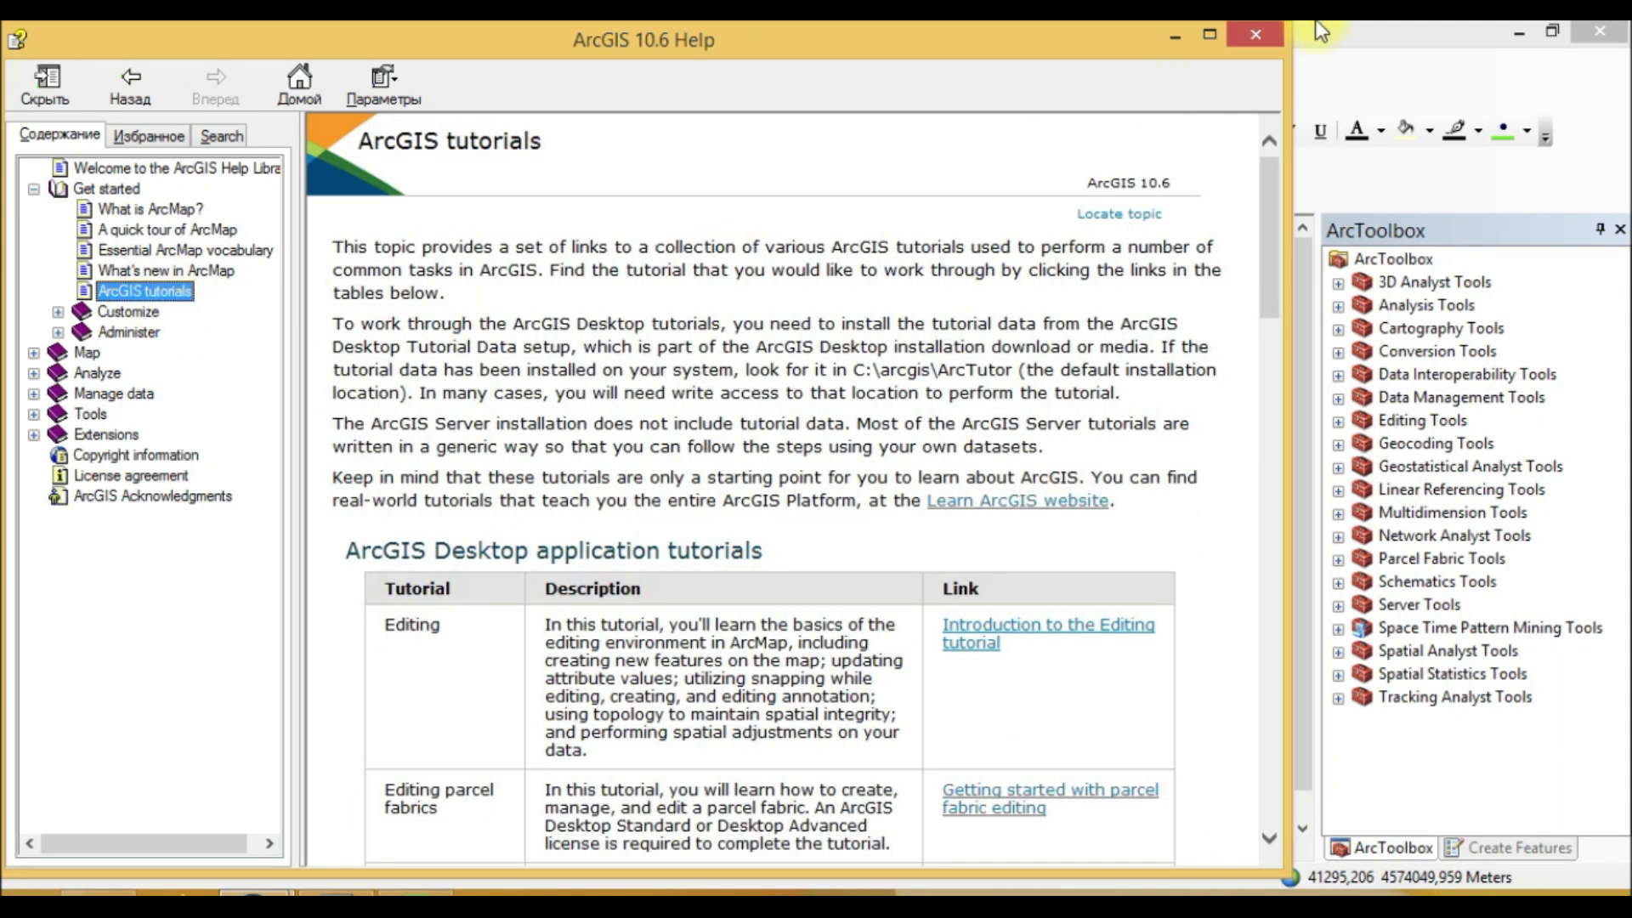
{"action": "left_click", "coordinate": [1255, 34]}
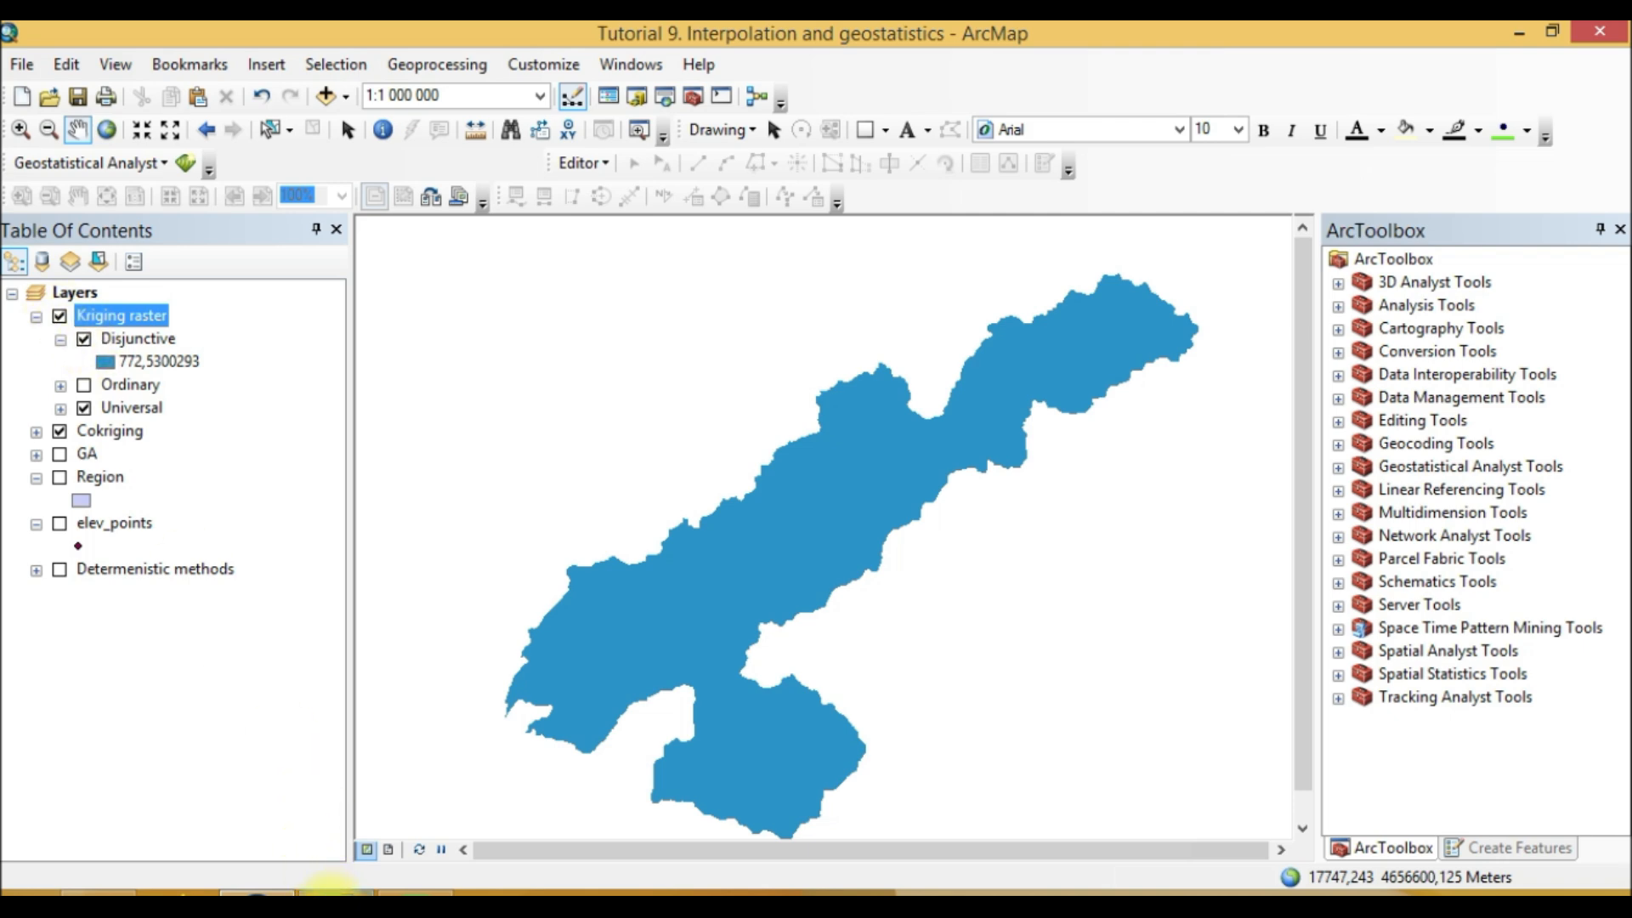
Step: Expand the Universal kriging raster's legend to view its value classes
{"action": "left_click", "coordinate": [111, 408]}
{"action": "left_click", "coordinate": [61, 409]}
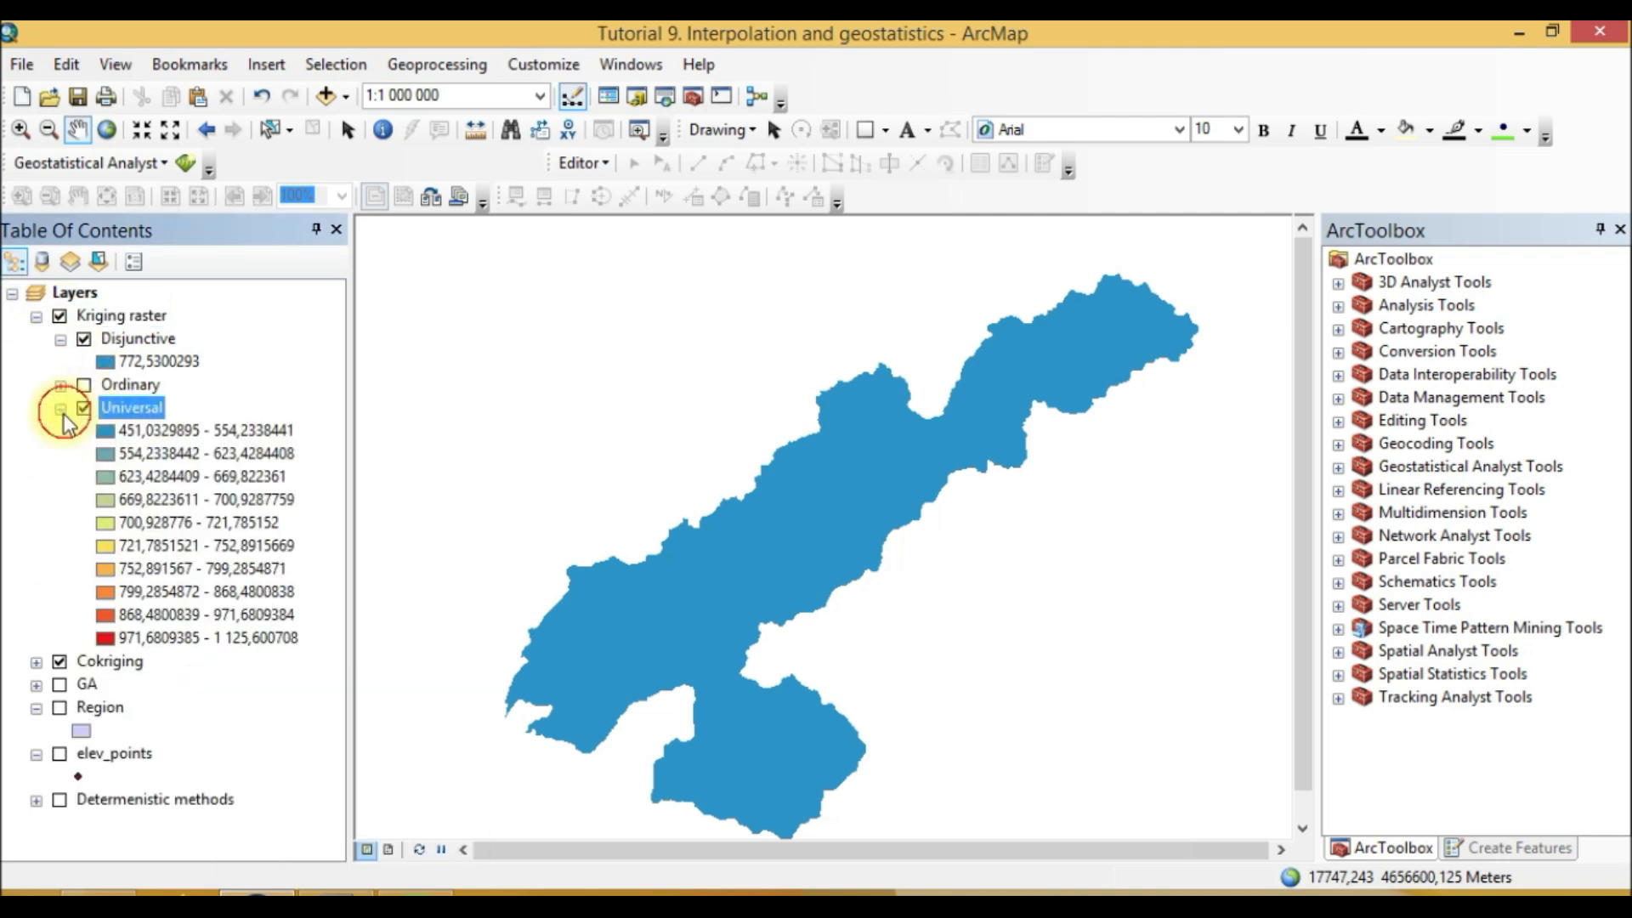
{"action": "right_click", "coordinate": [114, 411]}
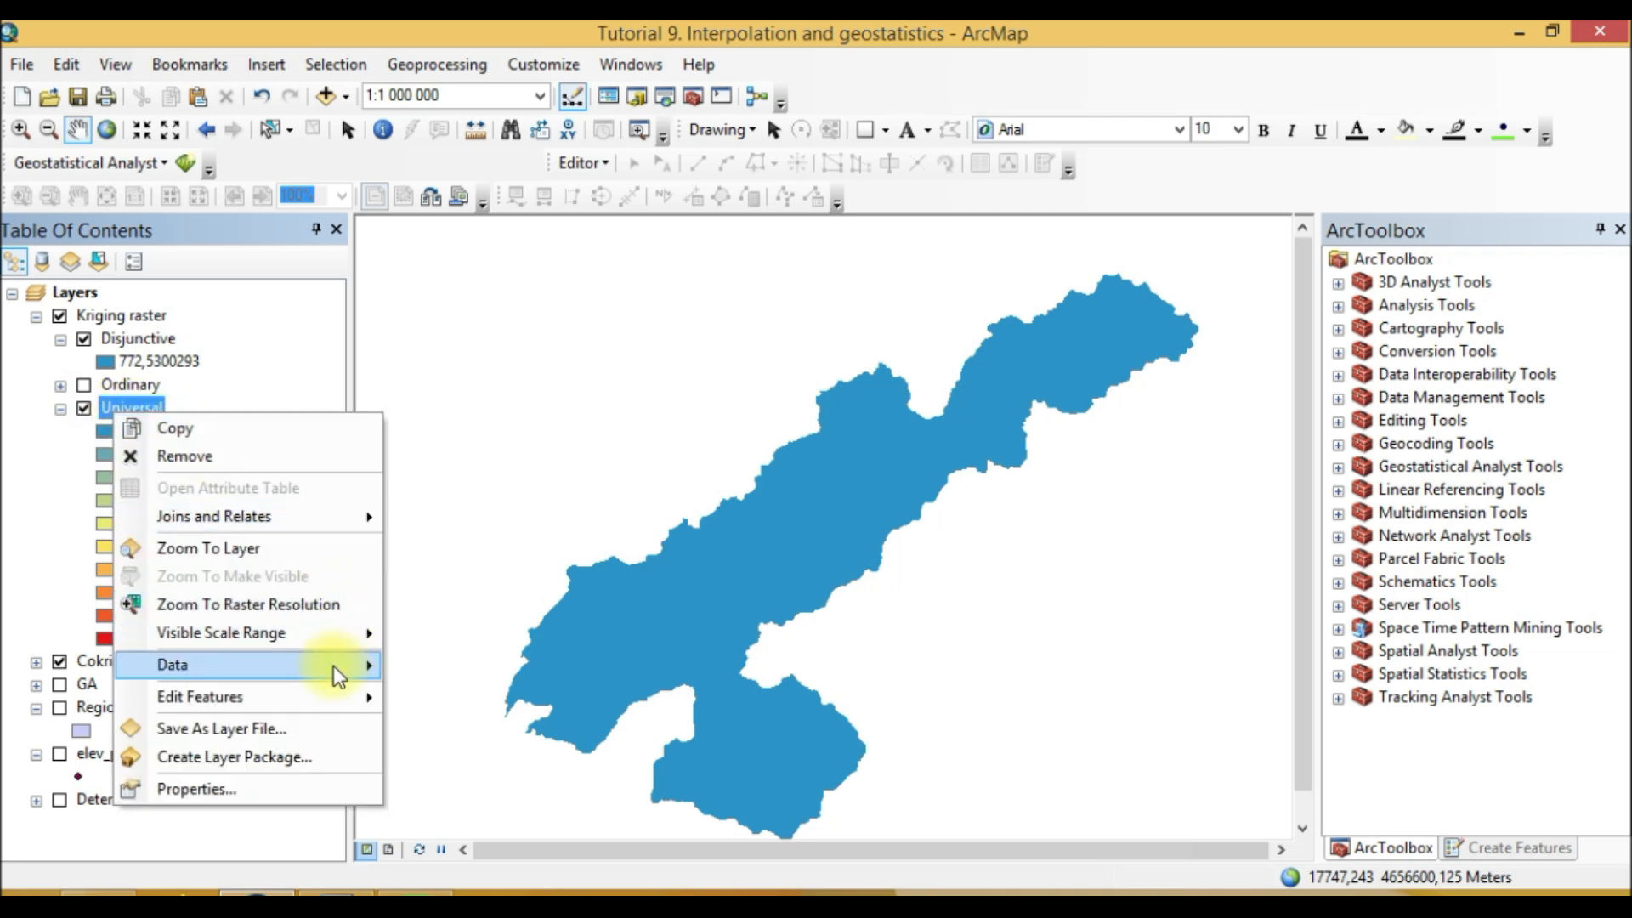
{"action": "left_click", "coordinate": [102, 410]}
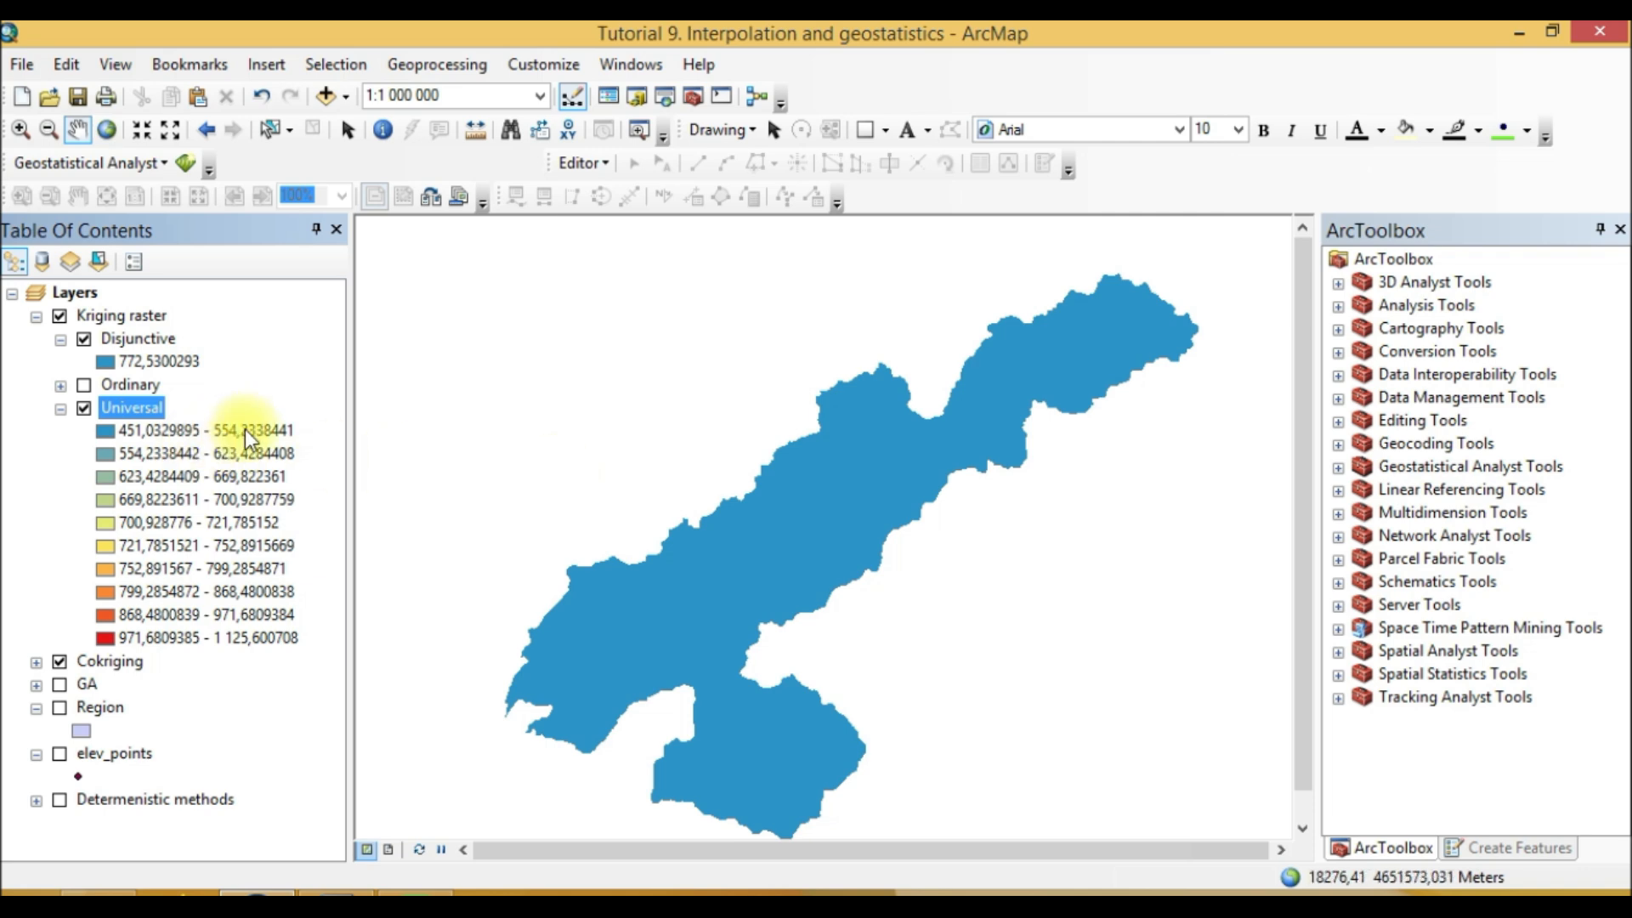
Step: Reclassify the Universal kriging raster's symbology into 5 classes using the Geometrical Interval method
{"action": "right_click", "coordinate": [133, 408]}
{"action": "left_click", "coordinate": [273, 791]}
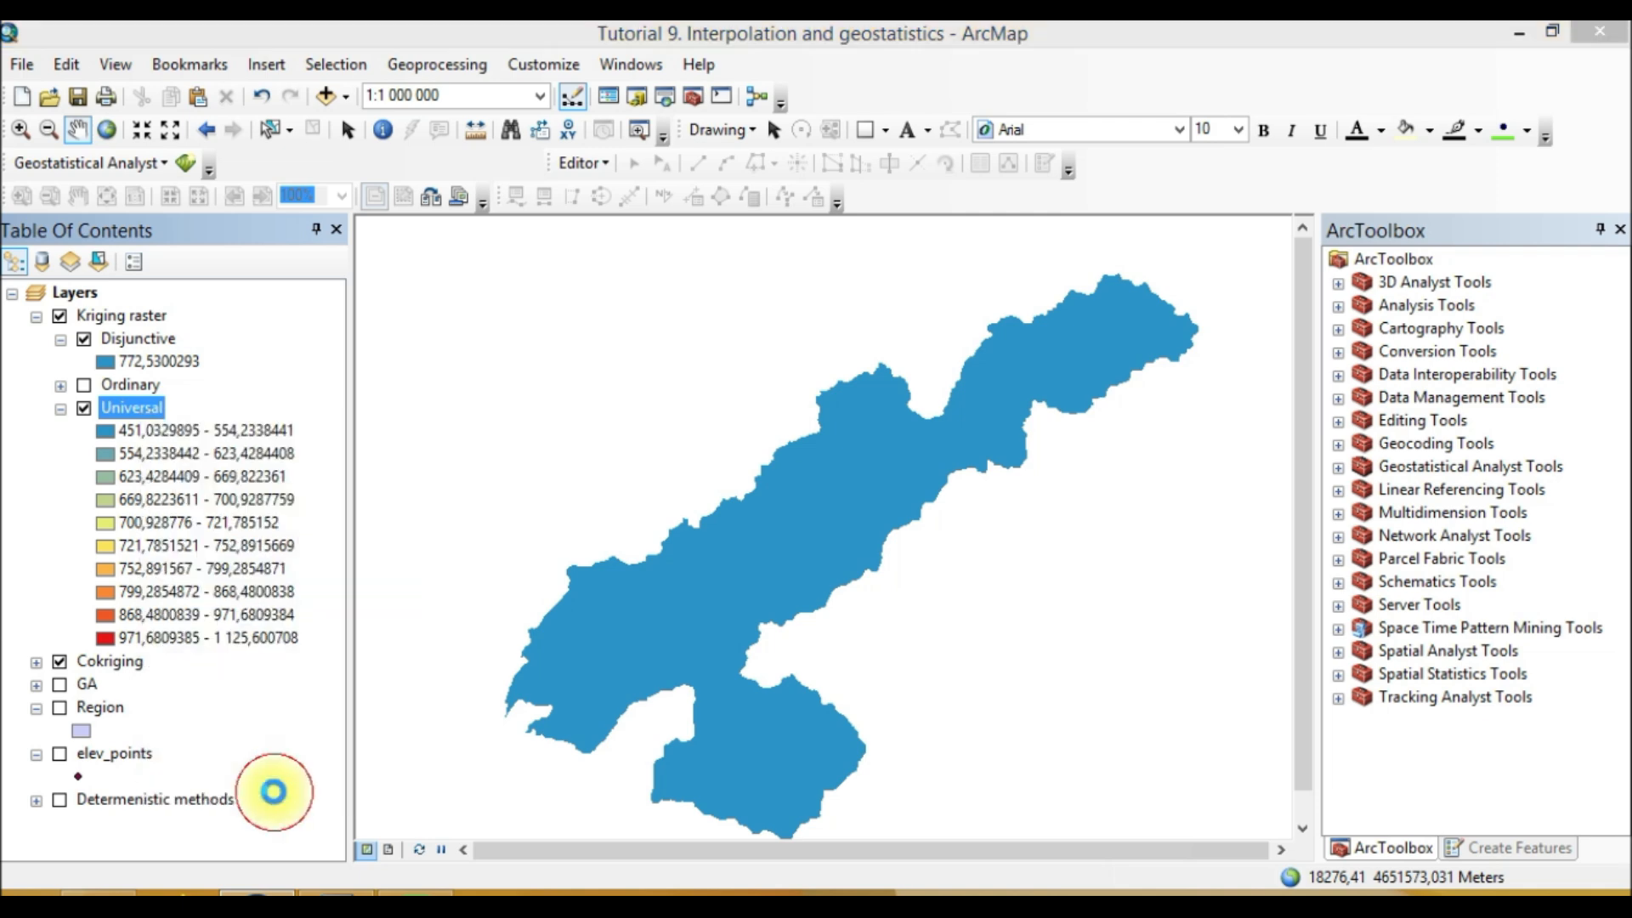
{"action": "left_click", "coordinate": [1090, 374]}
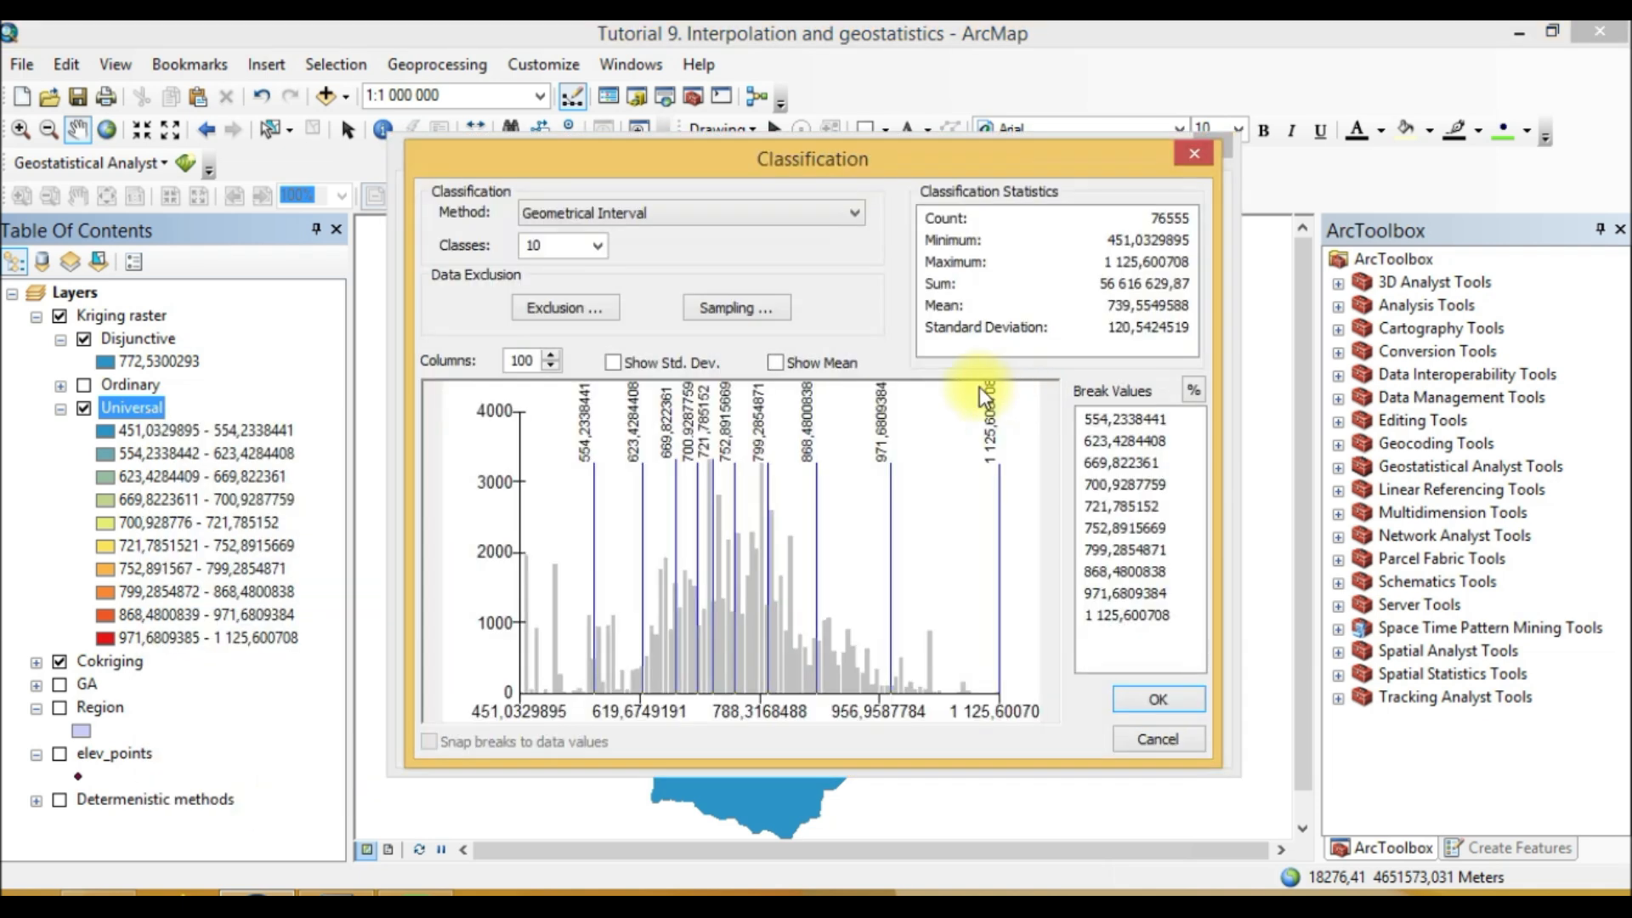
{"action": "left_click", "coordinate": [797, 212]}
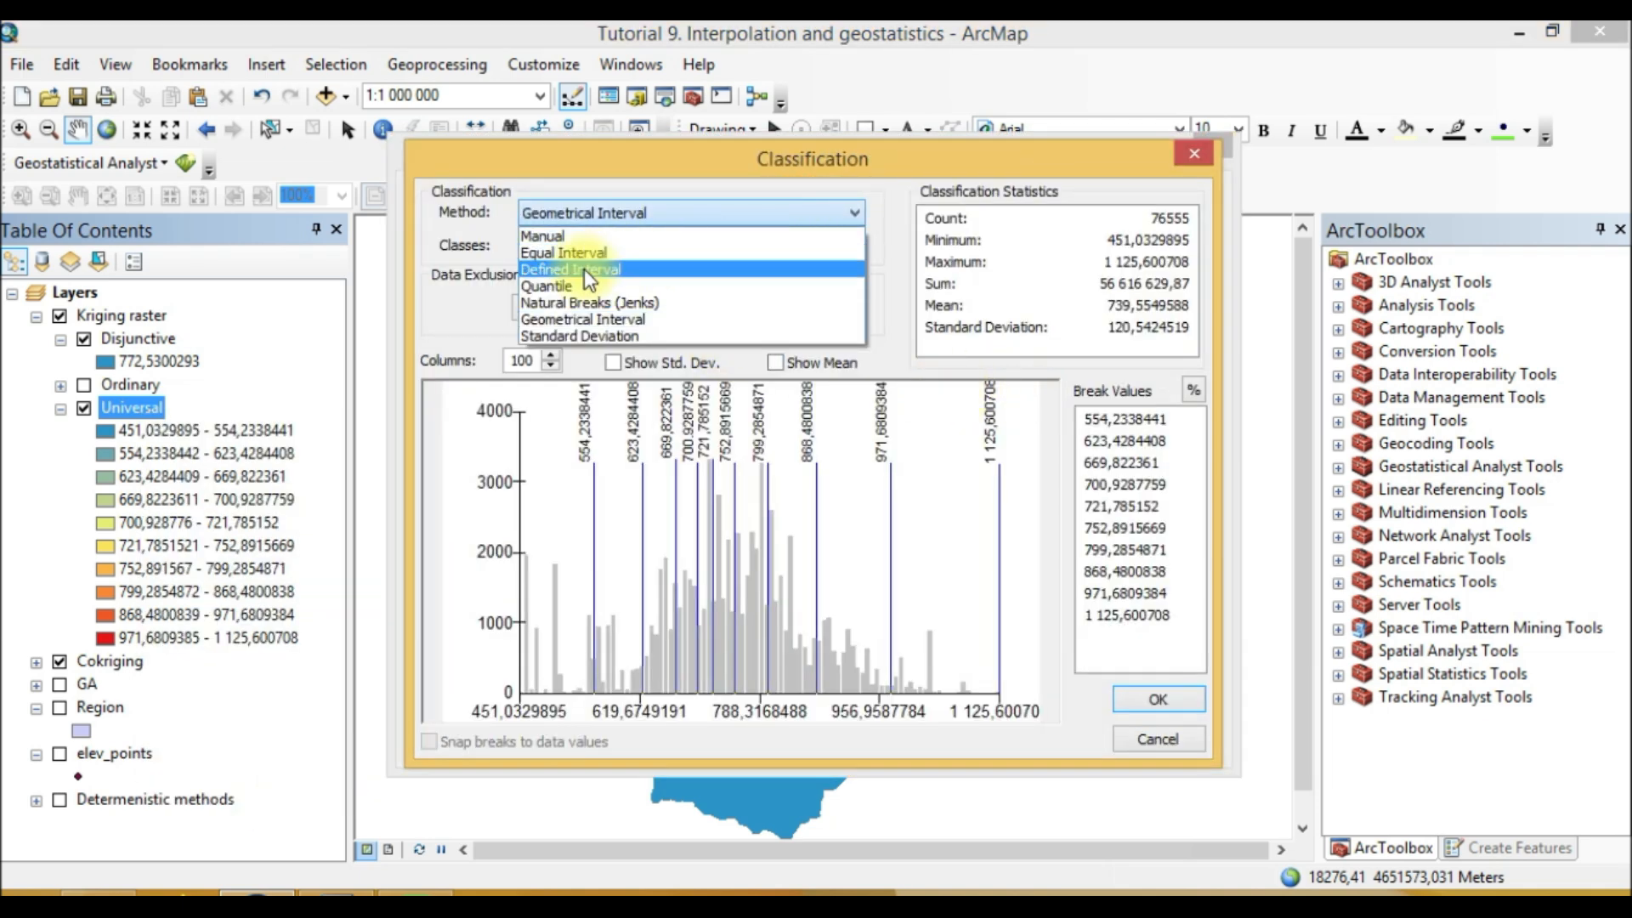
{"action": "left_click", "coordinate": [1104, 427]}
{"action": "left_click", "coordinate": [594, 246]}
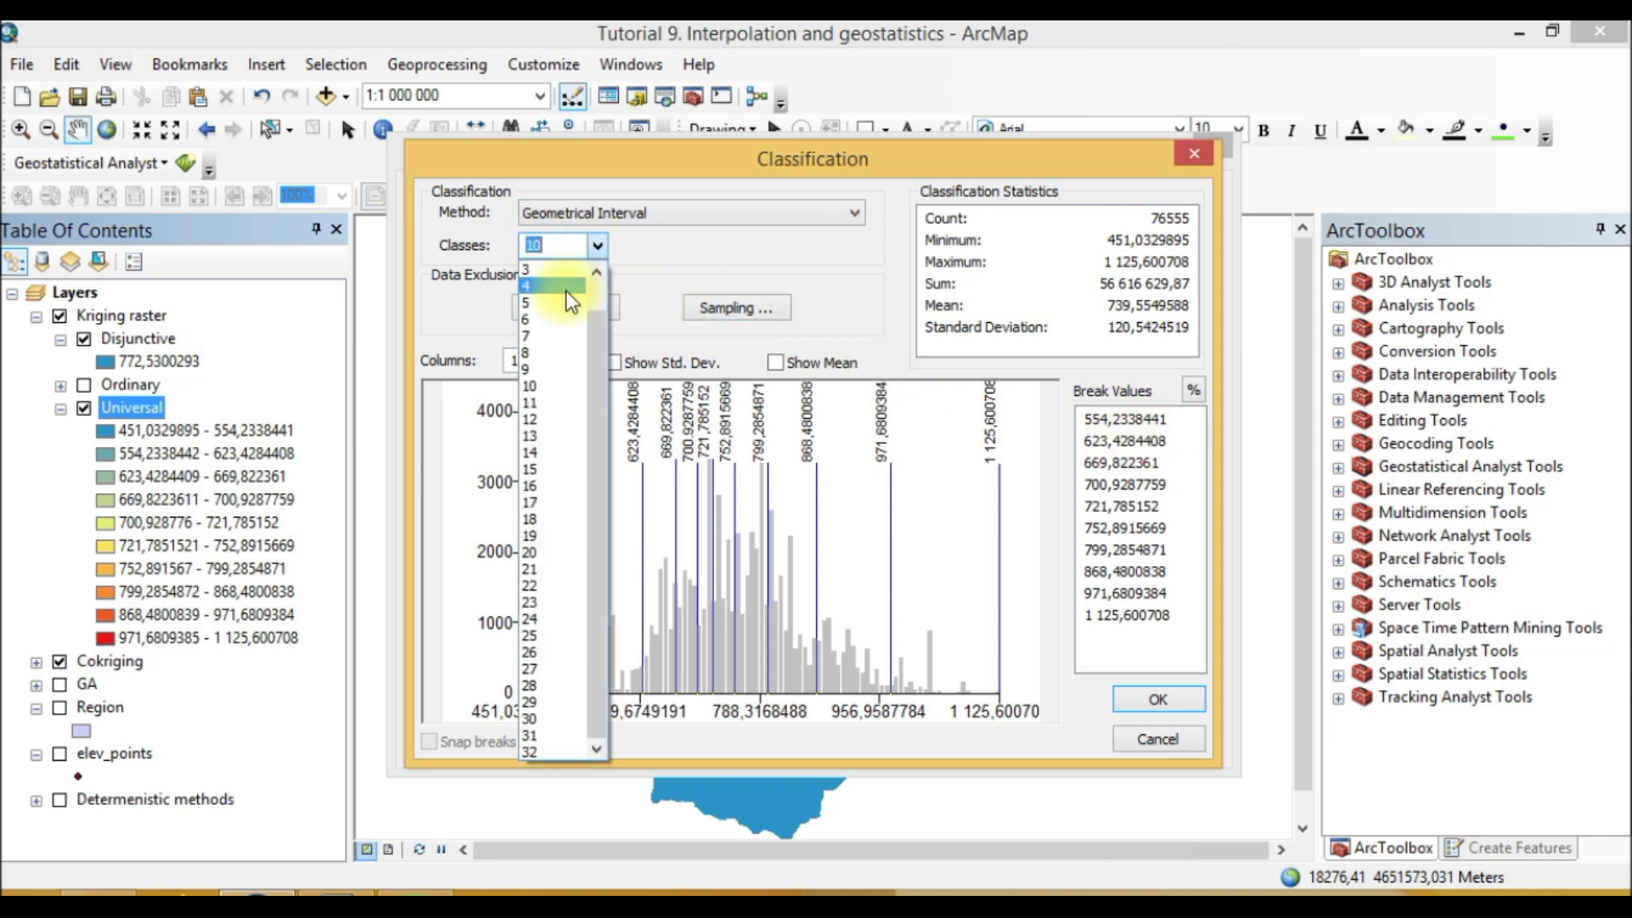
{"action": "left_click", "coordinate": [538, 303]}
{"action": "left_click", "coordinate": [1158, 698]}
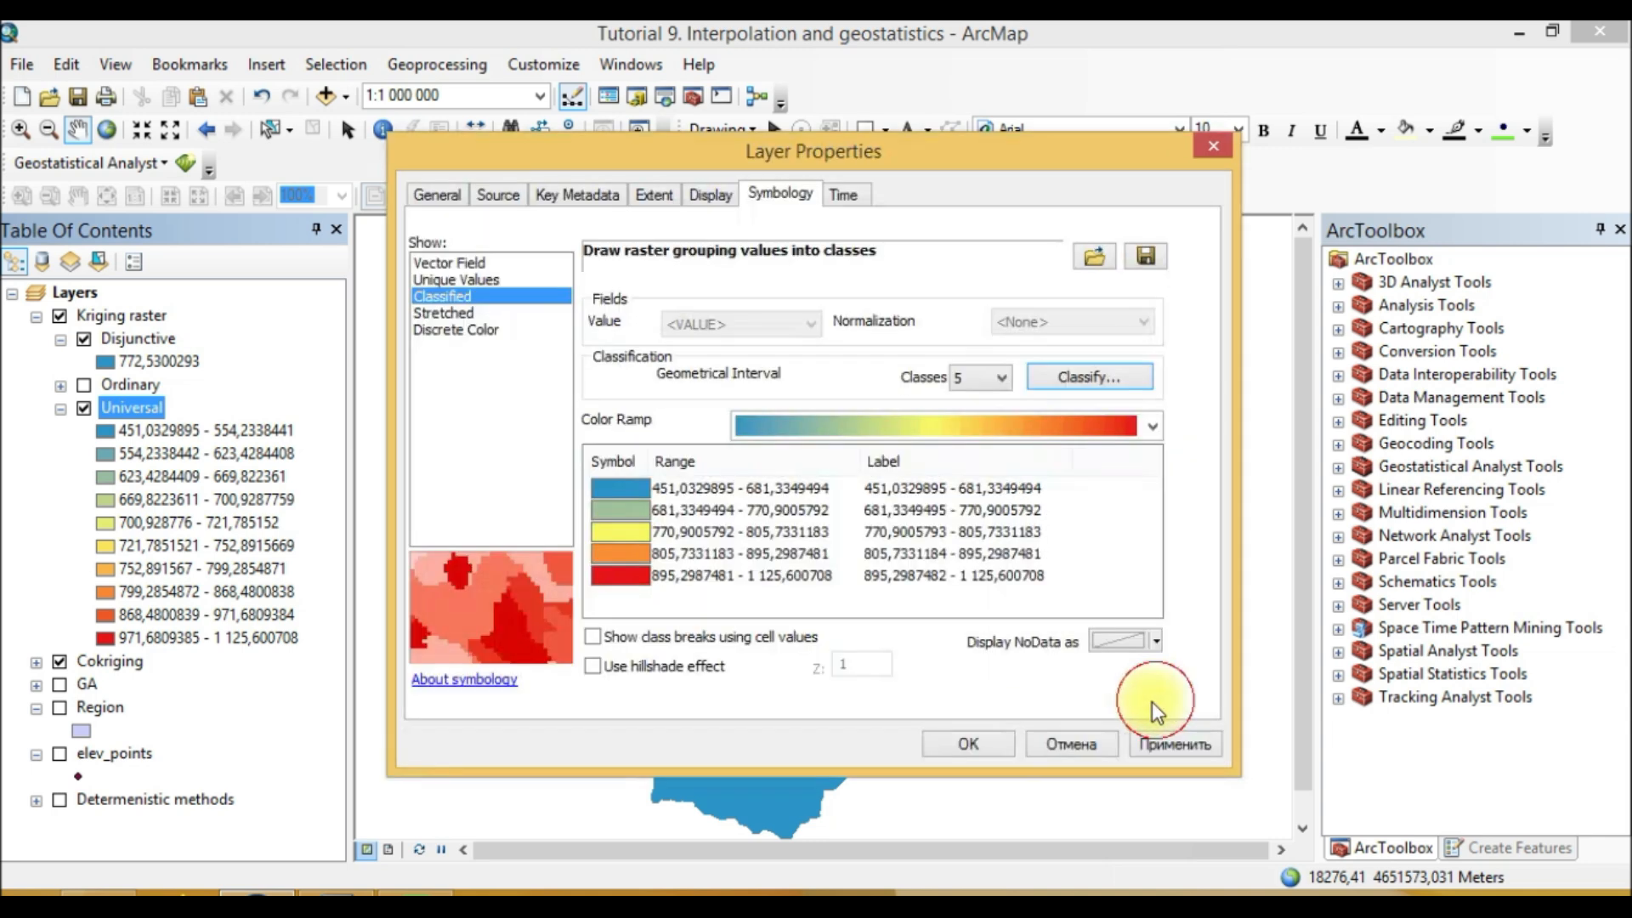
{"action": "left_click", "coordinate": [946, 756]}
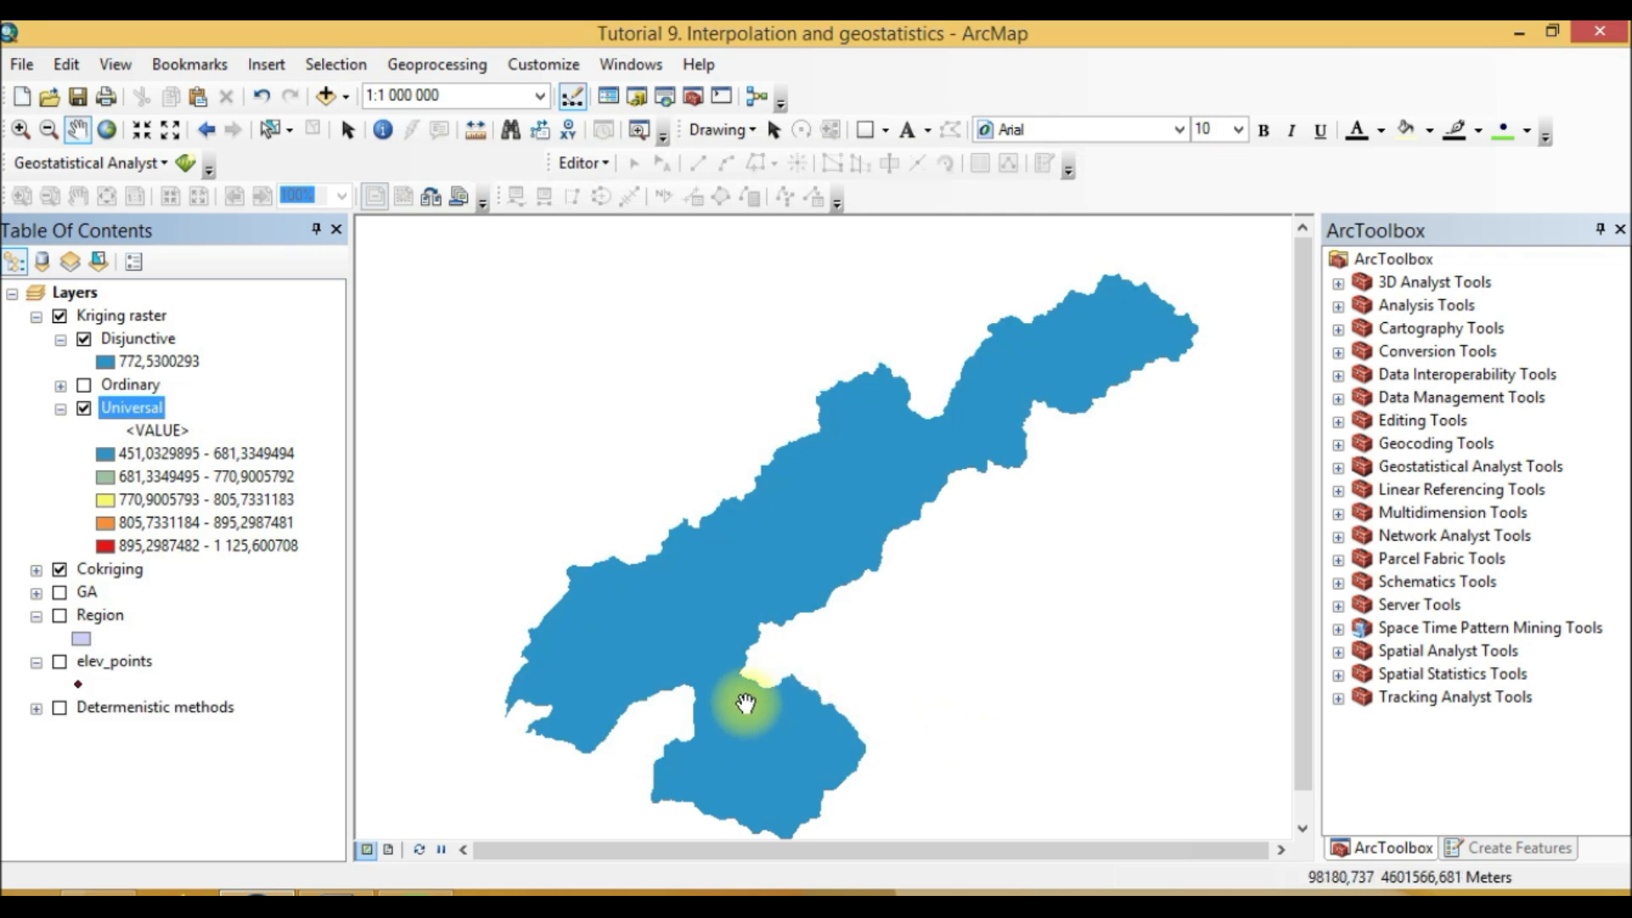
Step: Hide the Universal and Disjunctive layers within the Kriging raster group
{"action": "left_click", "coordinate": [83, 408]}
{"action": "left_click", "coordinate": [83, 339]}
{"action": "left_click", "coordinate": [60, 317]}
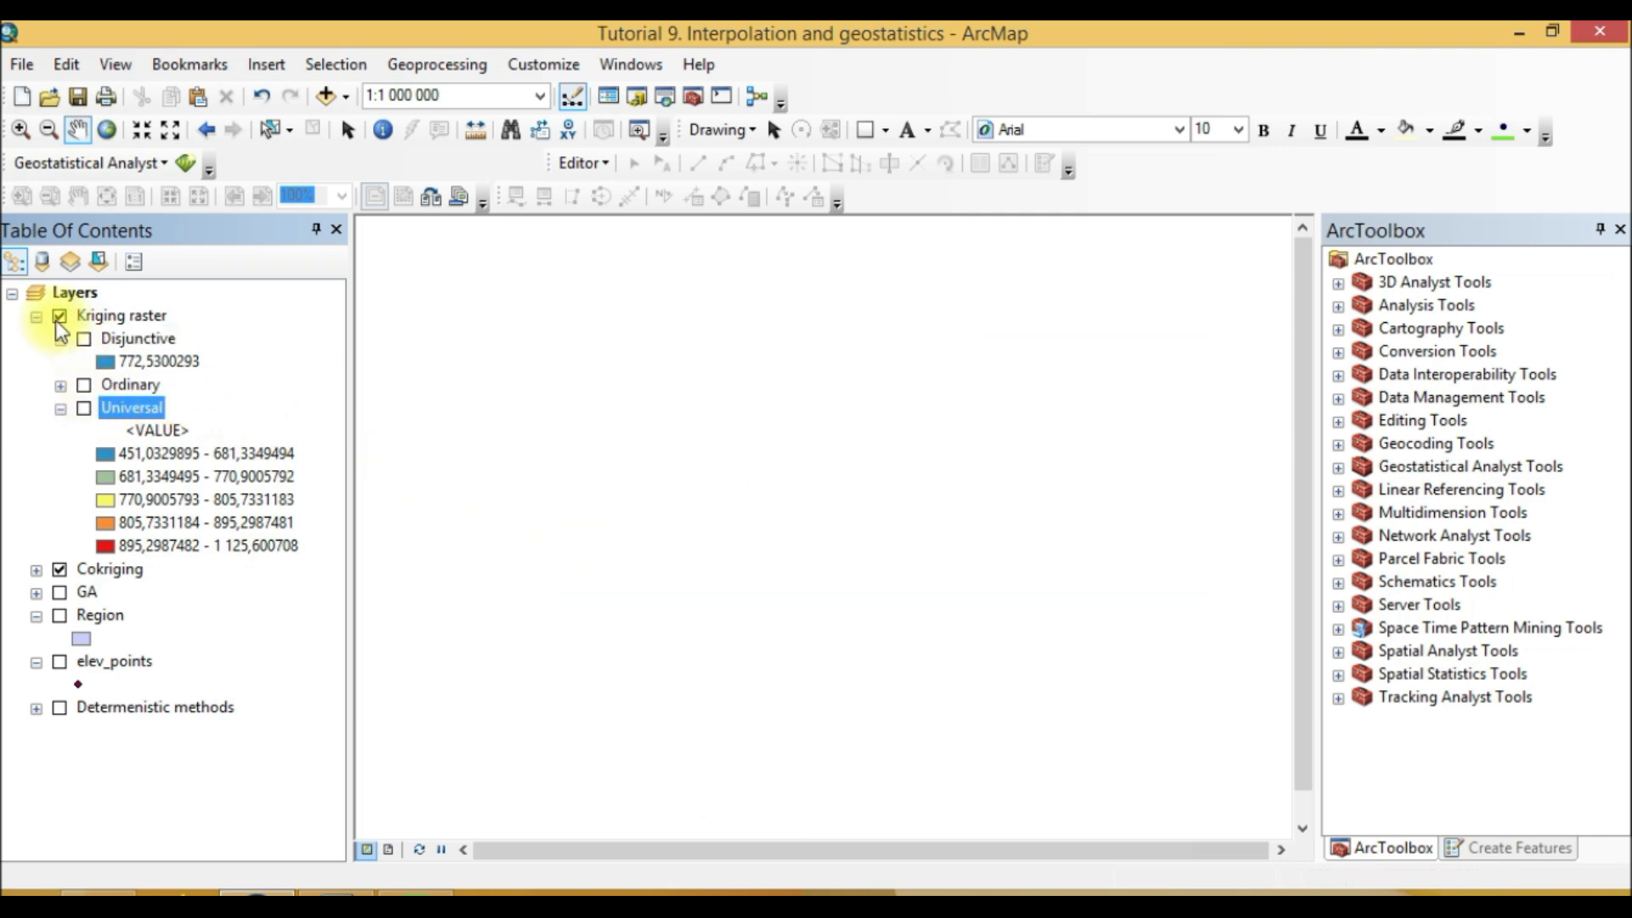